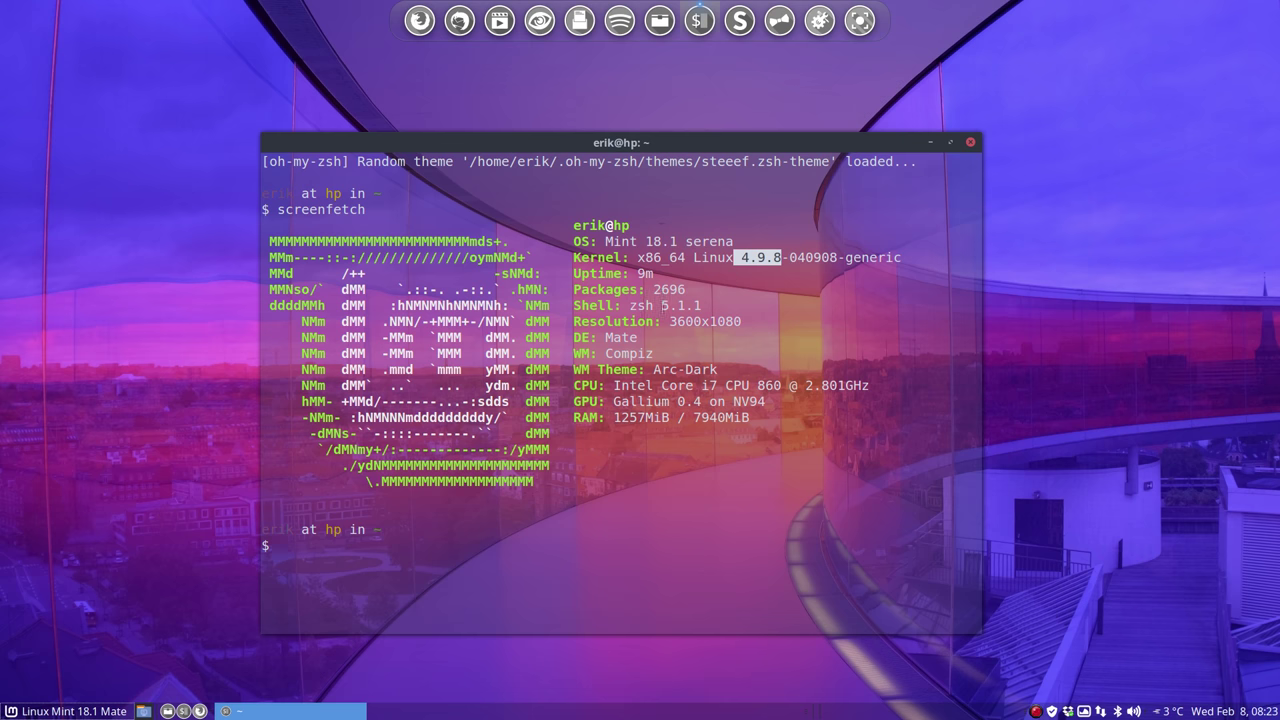
Step: Highlight zsh 5.1.1, Compiz and Arc-Dark in the screenfetch output and shift the terminal right
{"action": "left_click_drag", "start_coordinate": [629, 305], "coordinate": [713, 306]}
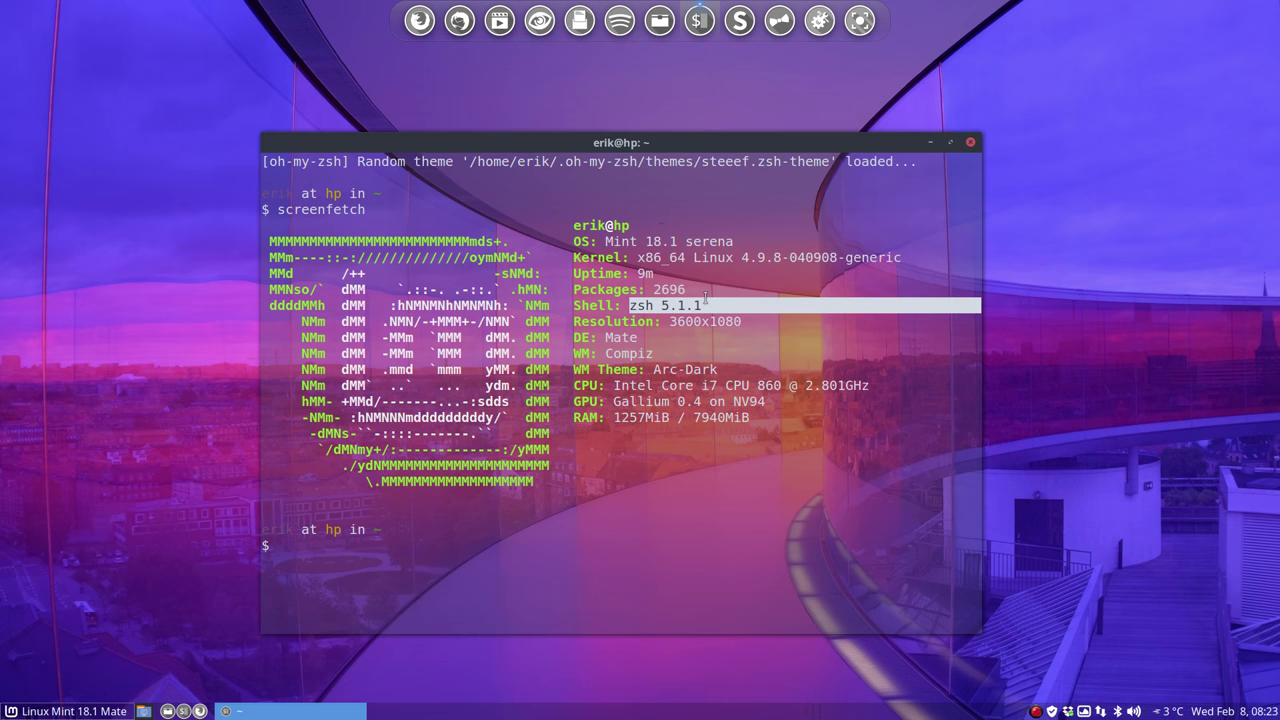
{"action": "left_click", "coordinate": [700, 322]}
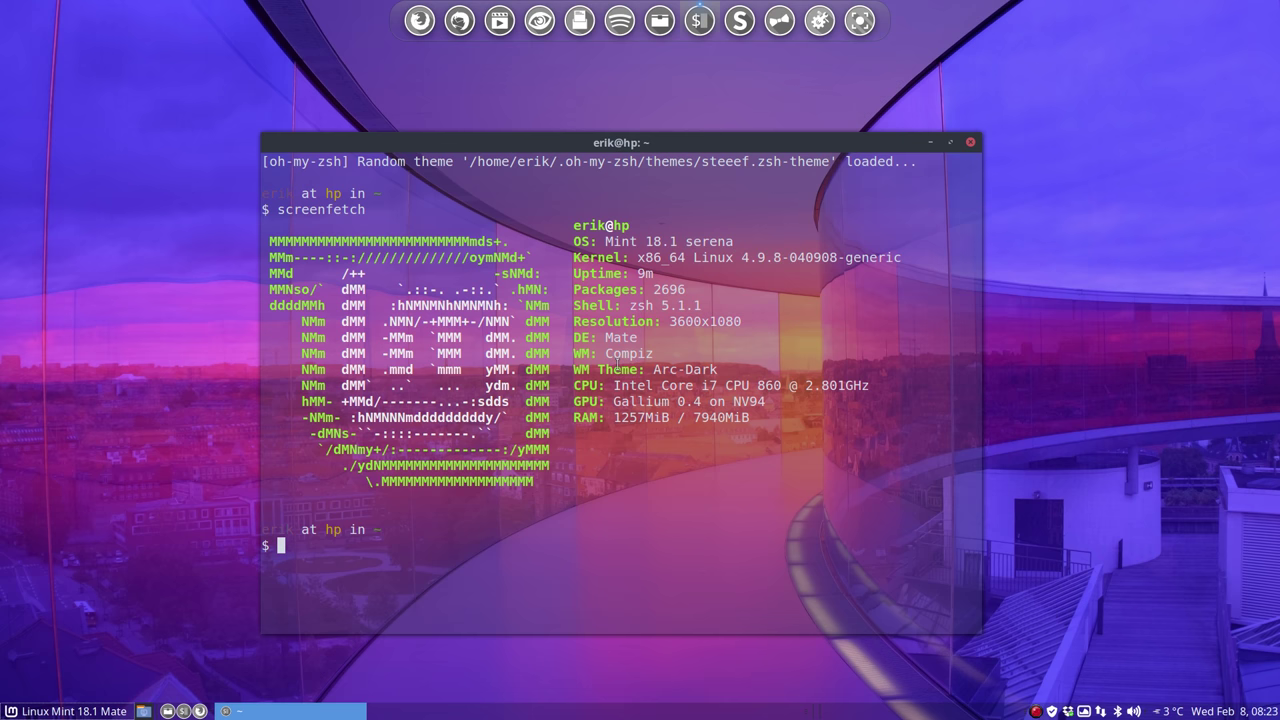
{"action": "left_click_drag", "start_coordinate": [606, 354], "coordinate": [656, 355]}
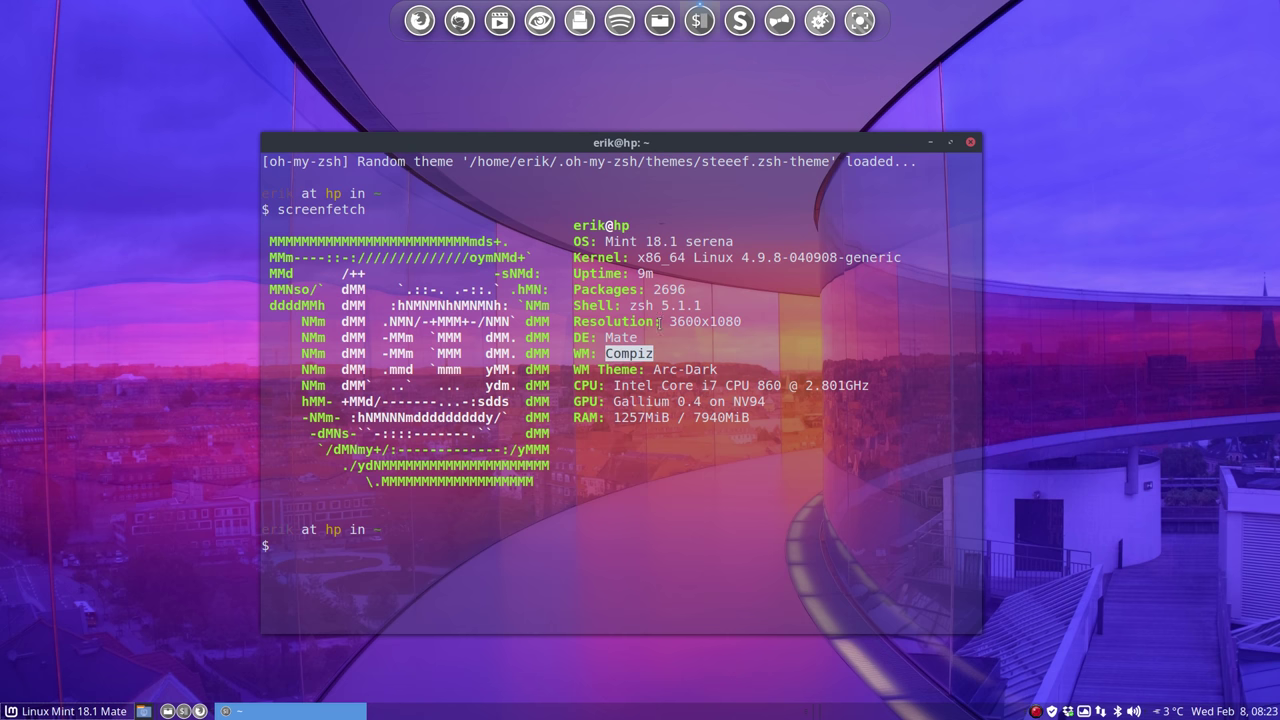
{"action": "left_click_drag", "start_coordinate": [682, 150], "coordinate": [722, 156]}
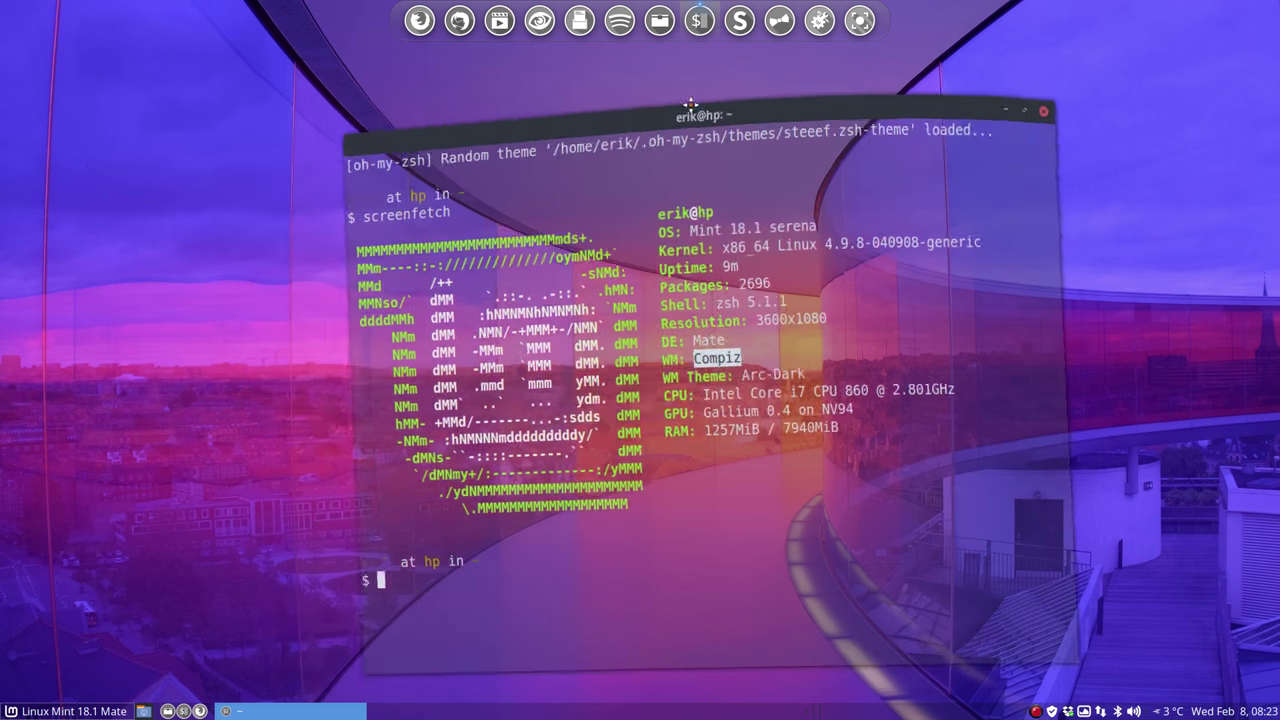
{"action": "left_click_drag", "start_coordinate": [747, 376], "coordinate": [831, 376]}
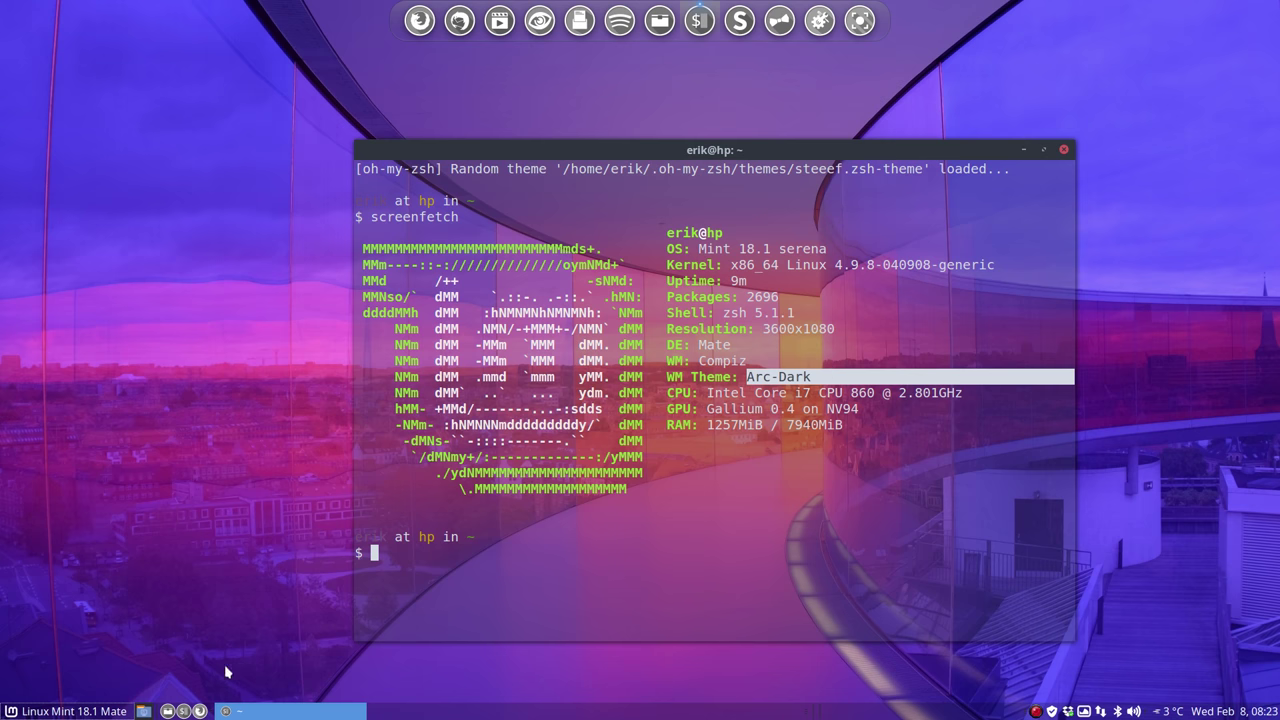
{"action": "left_click", "coordinate": [72, 711]}
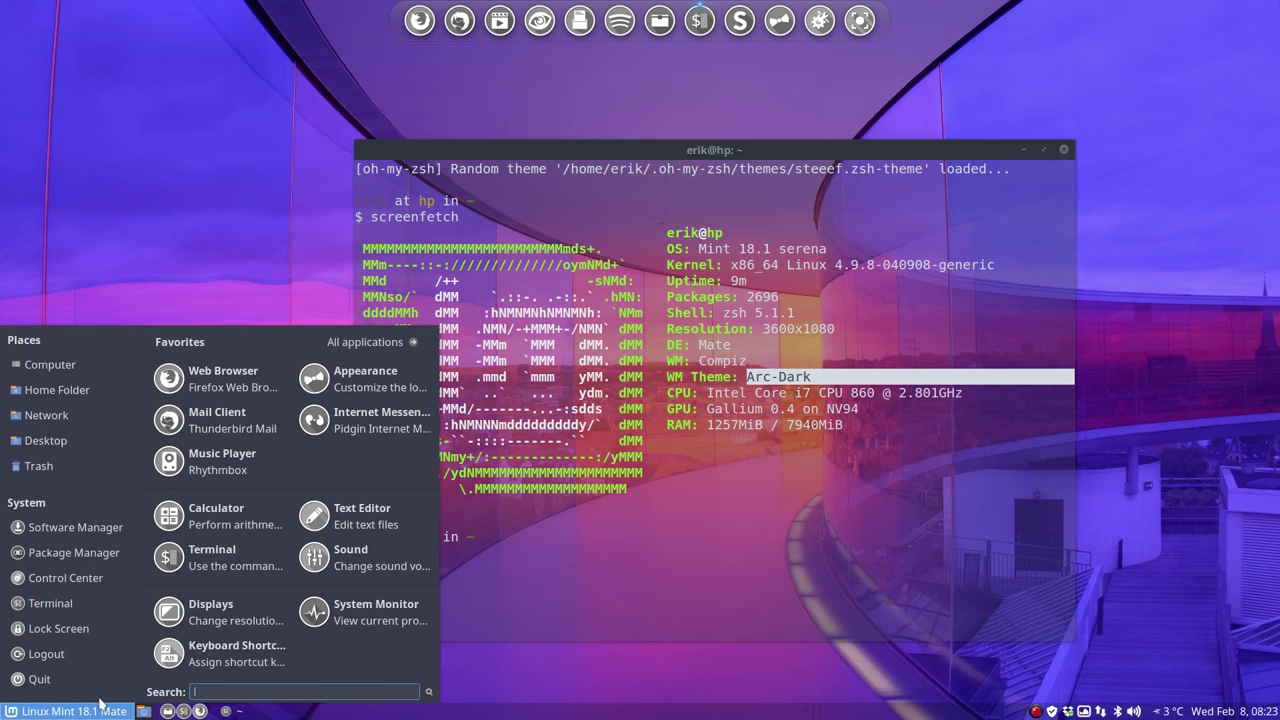
Step: Close the screenfetch terminal and search the Mint menu for 'virtu', finding no VirtualBox entry
{"action": "left_click", "coordinate": [460, 560]}
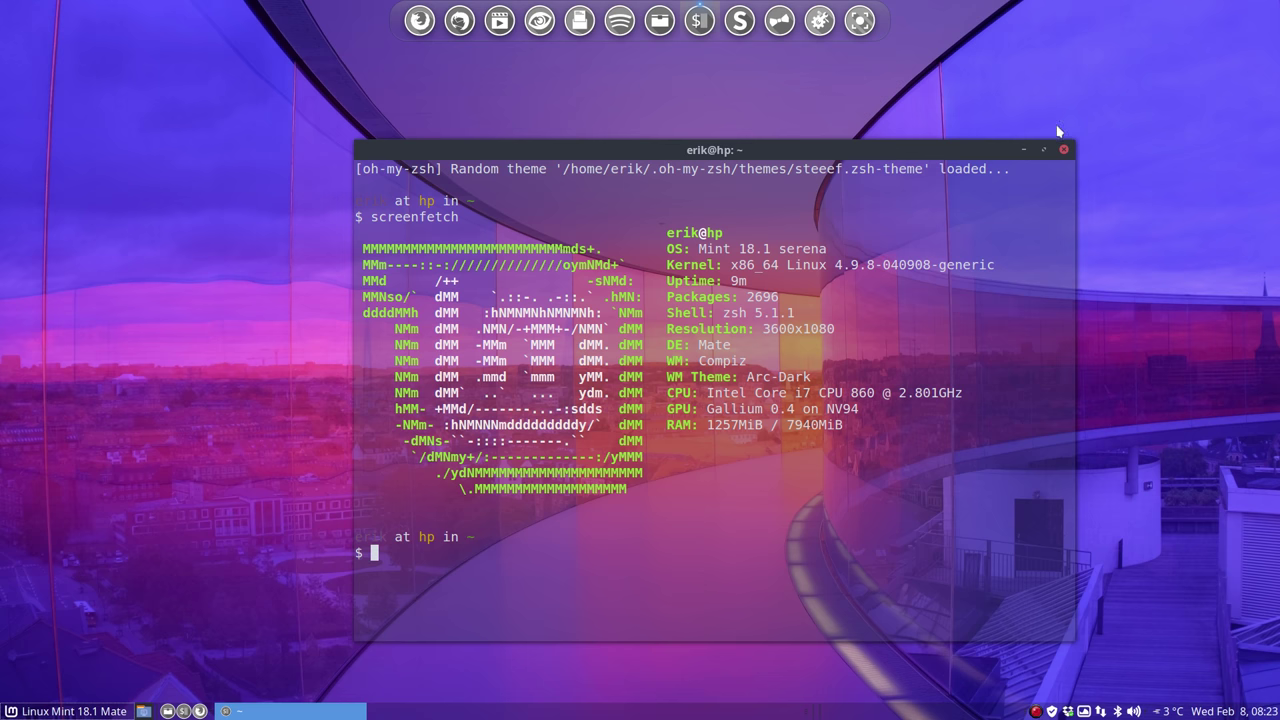
{"action": "left_click", "coordinate": [1063, 149]}
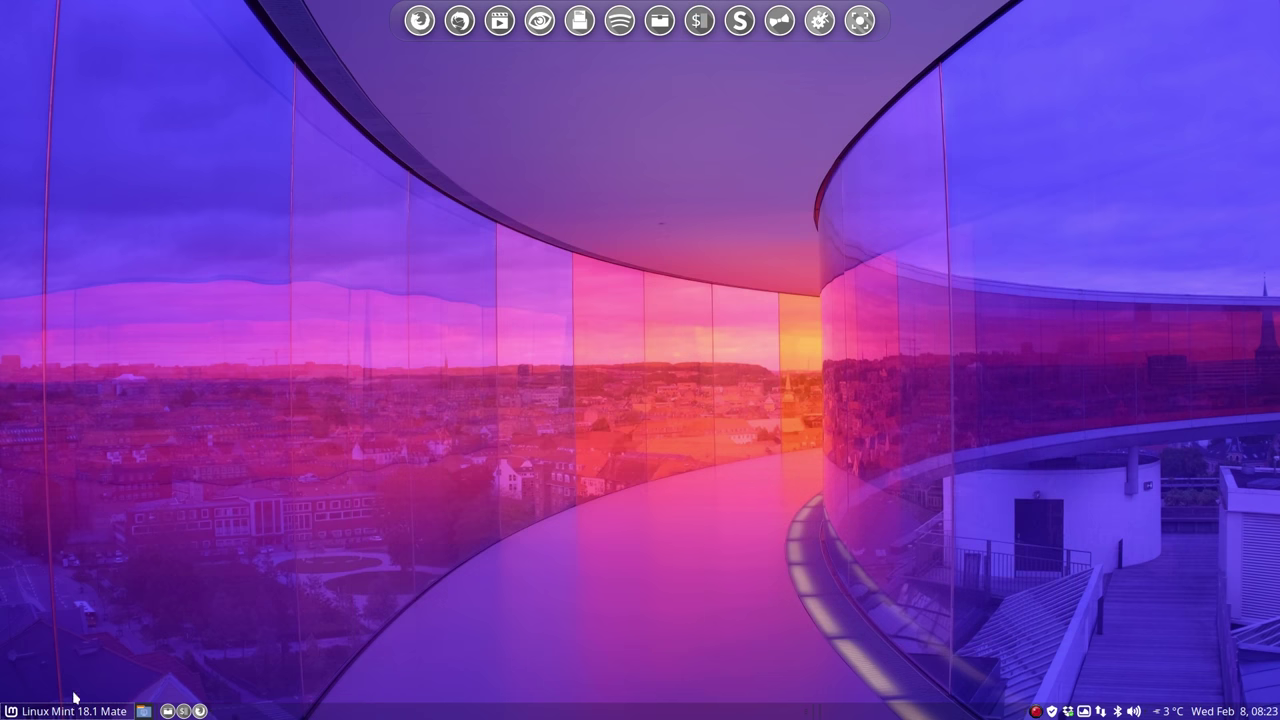
{"action": "left_click", "coordinate": [62, 711]}
{"action": "type", "text": "virtul"}
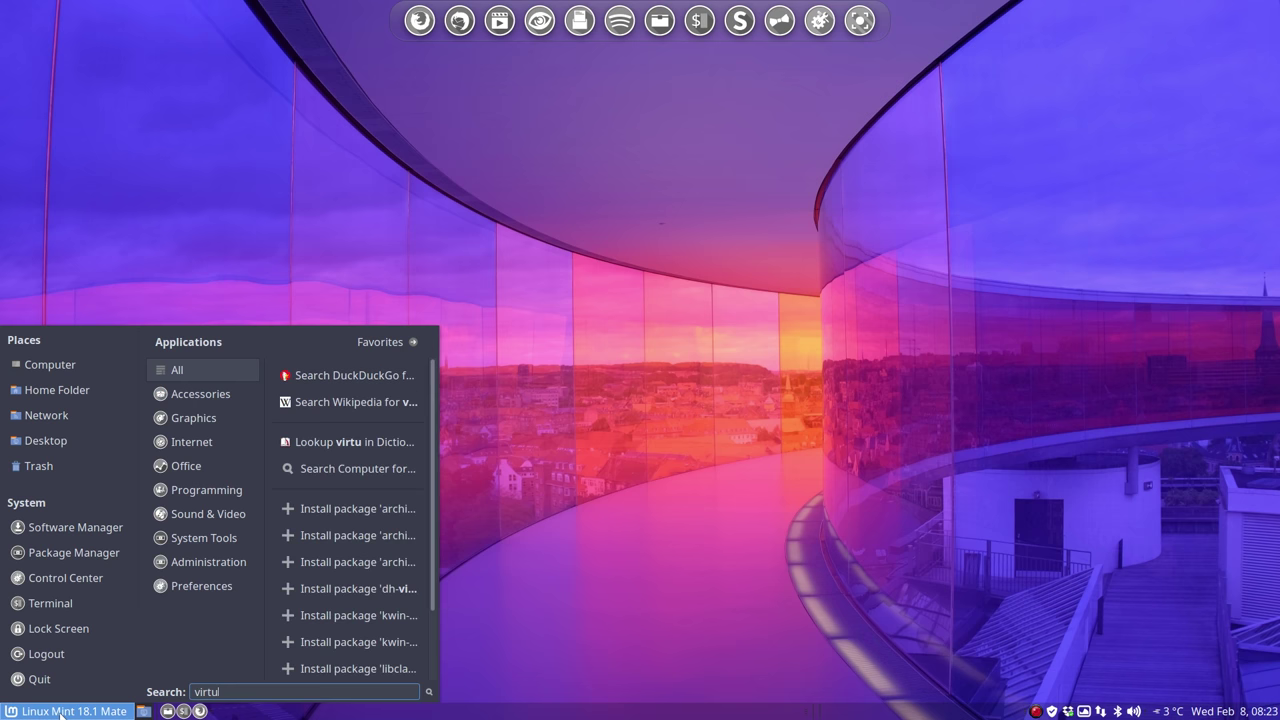
{"action": "key", "text": "BackSpace"}
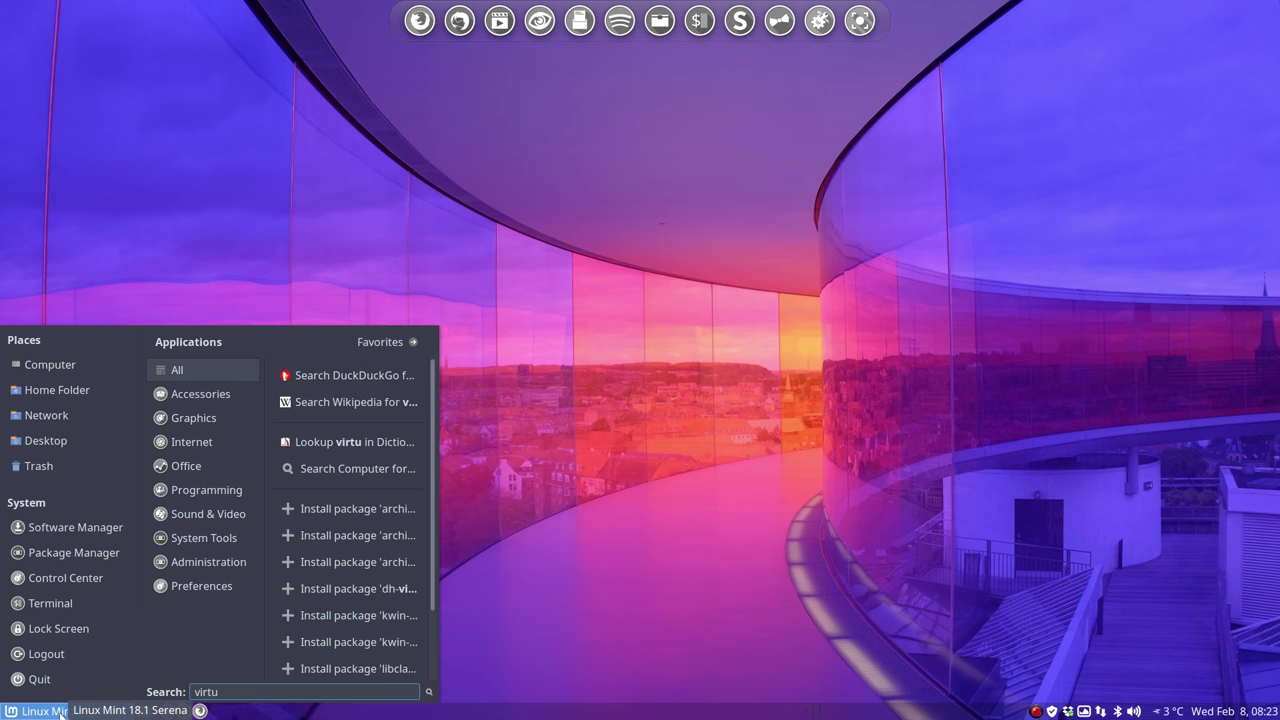
{"action": "left_click", "coordinate": [62, 711]}
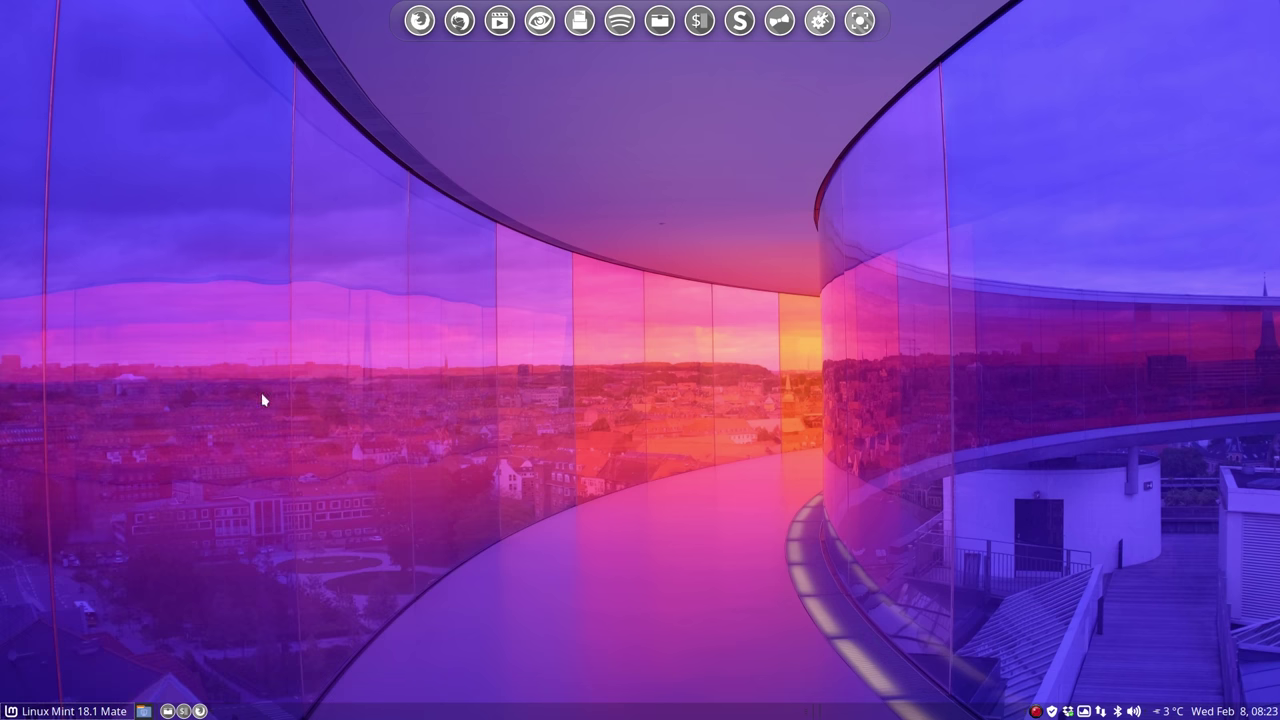
{"action": "left_click", "coordinate": [144, 711]}
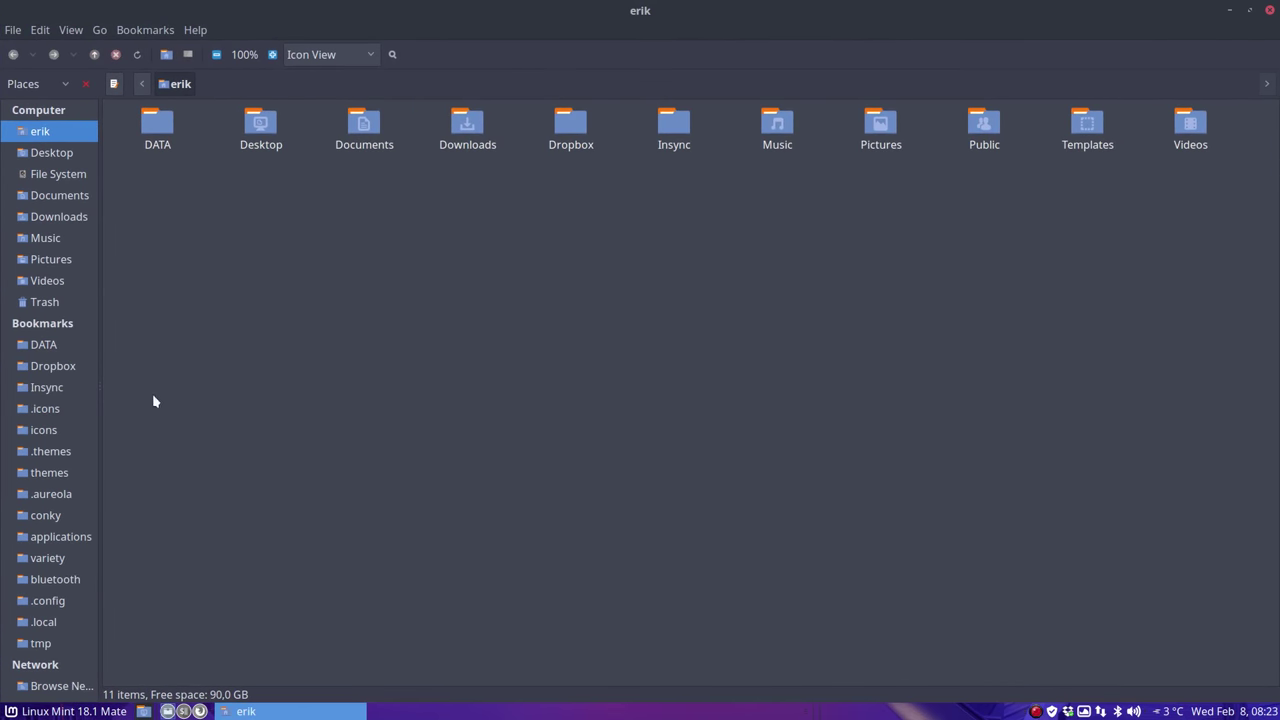
Step: Browse to DATA/Ultimate-Linux-Mint-18.1-Mate and open a terminal in that folder
{"action": "left_click", "coordinate": [54, 346]}
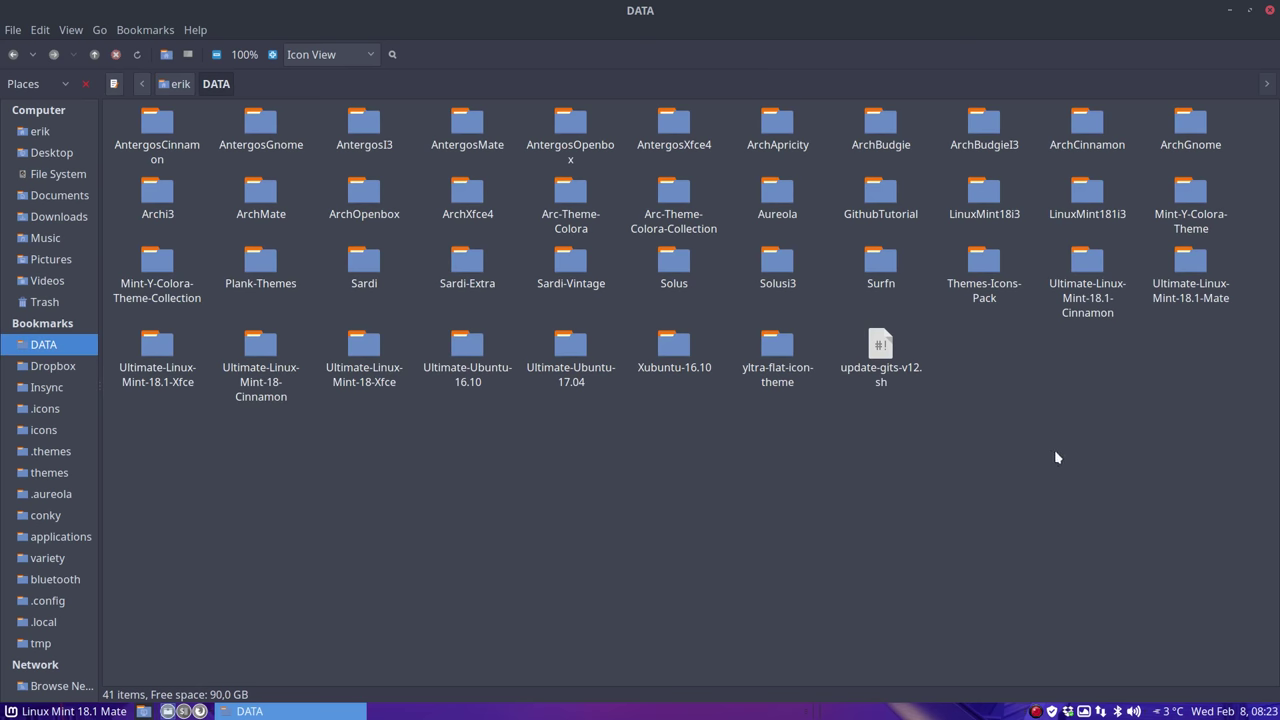
{"action": "double_click", "coordinate": [1173, 263]}
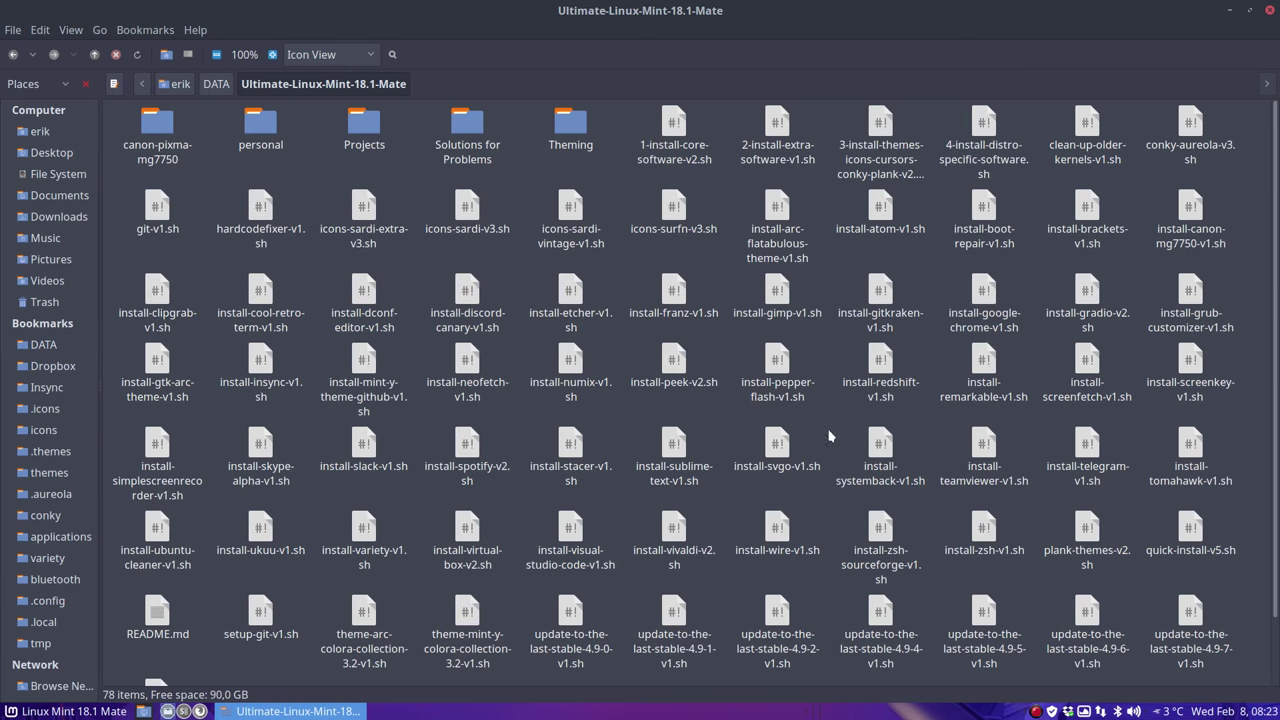
{"action": "right_click", "coordinate": [506, 399]}
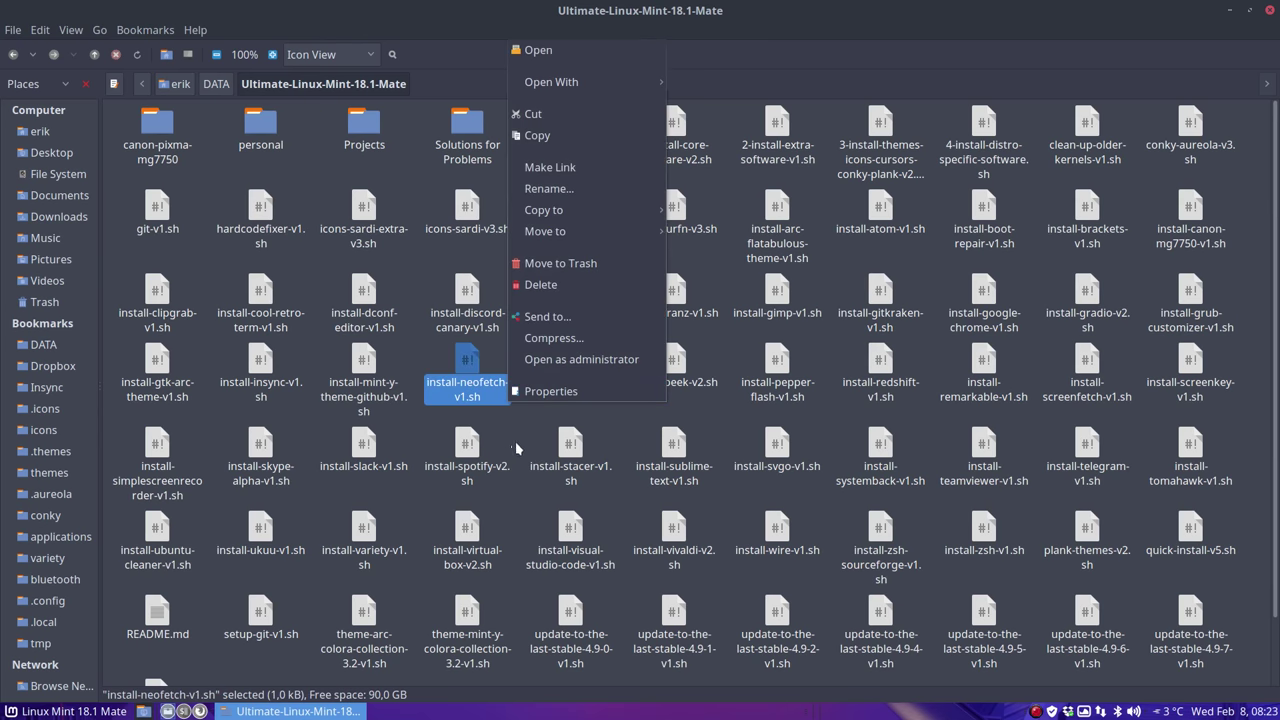
{"action": "right_click", "coordinate": [516, 441]}
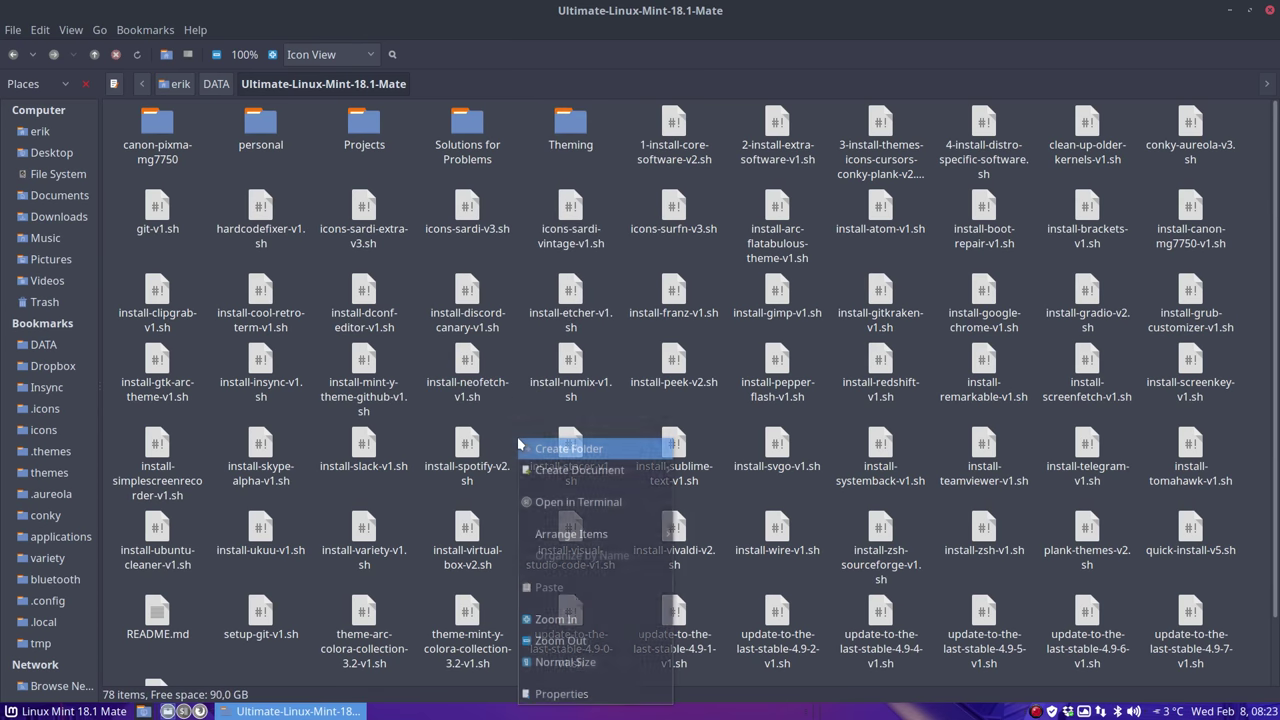
{"action": "left_click", "coordinate": [589, 502]}
Step: Run ./install-virtual-box-v2.sh with the sudo password, then minimize Caja and centre the terminal
{"action": "type", "text": "./install-v"}
{"action": "key", "text": "Tab"}
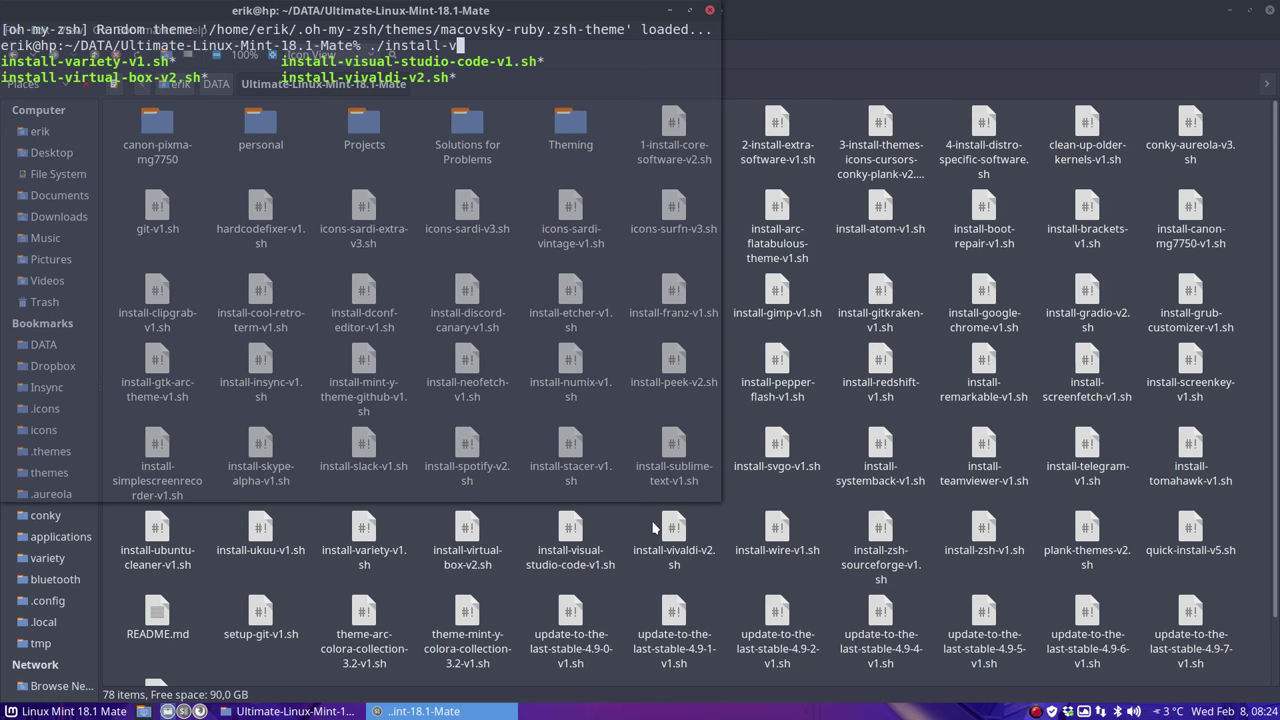
{"action": "type", "text": "ir"}
{"action": "key", "text": "Tab"}
{"action": "key", "text": "Return"}
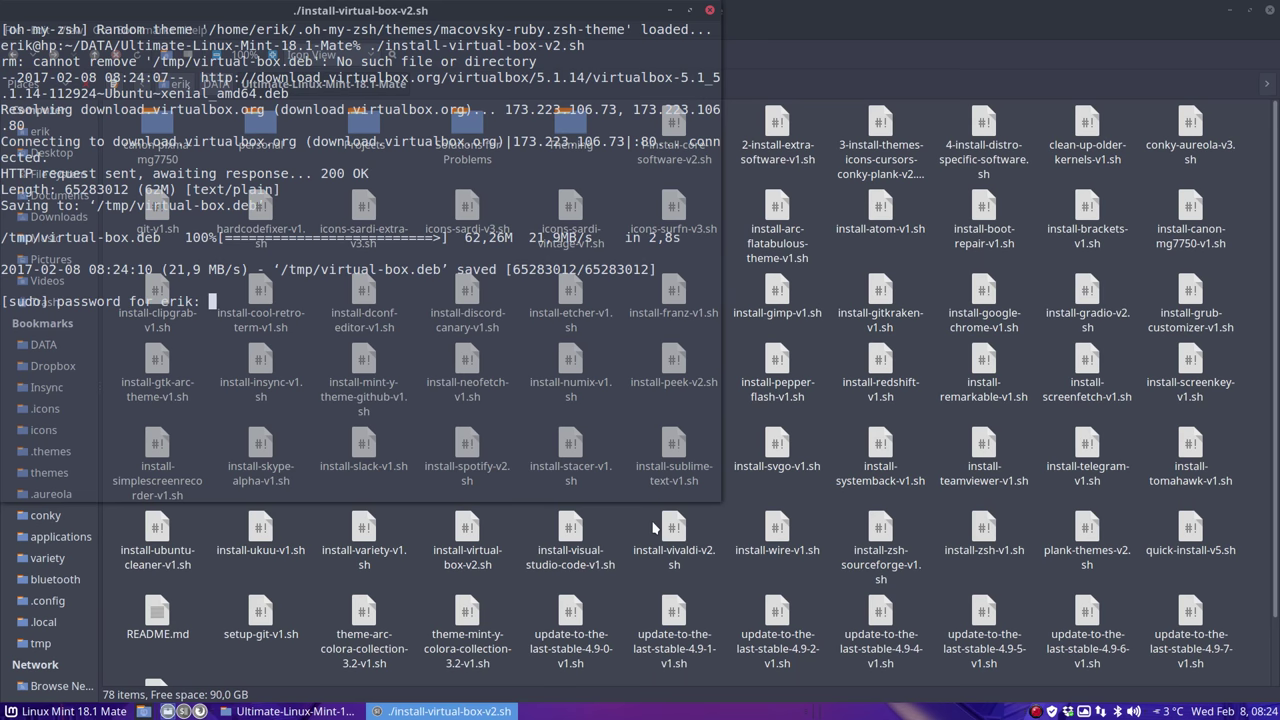
{"action": "key", "text": "Return"}
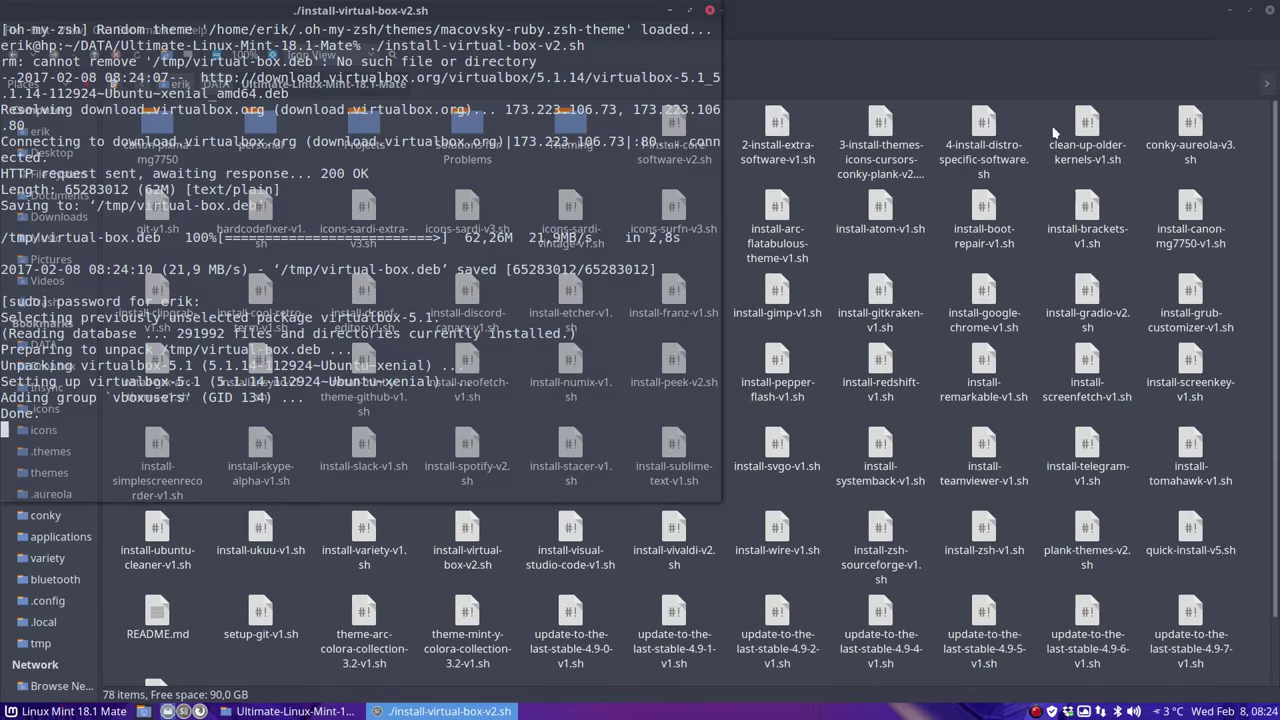
{"action": "left_click", "coordinate": [1234, 12]}
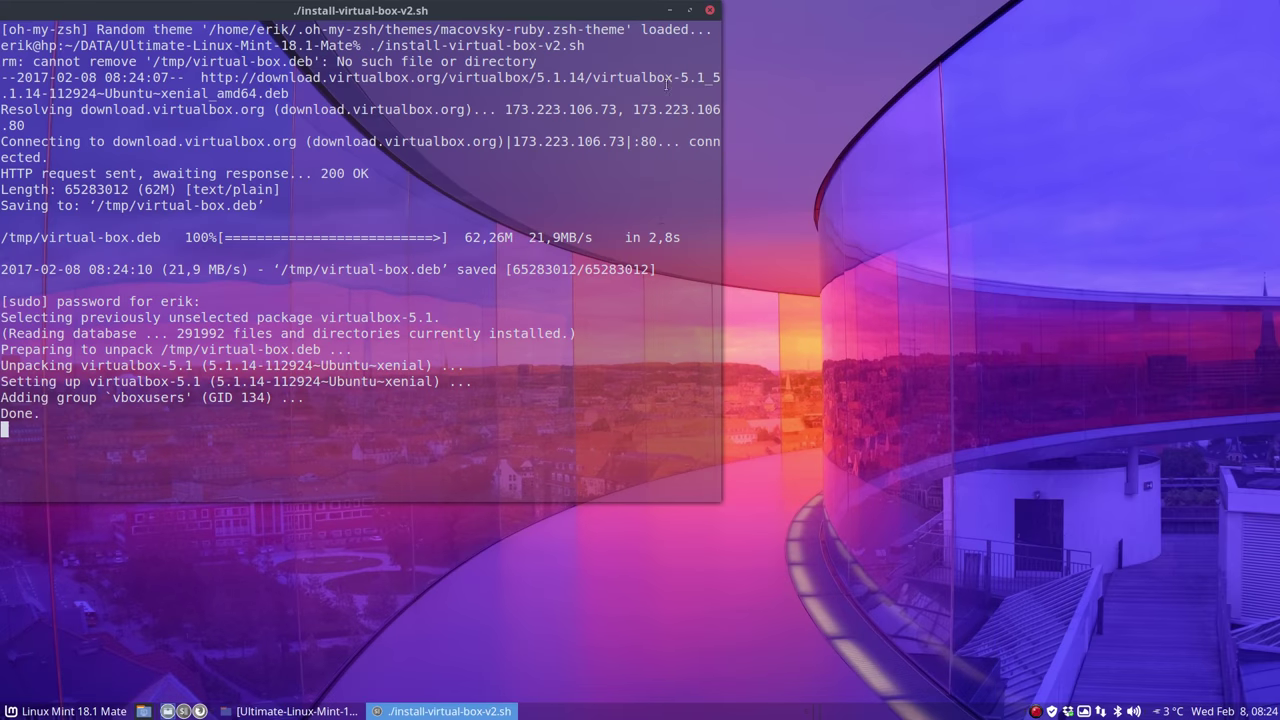
{"action": "left_click_drag", "start_coordinate": [516, 12], "coordinate": [749, 164]}
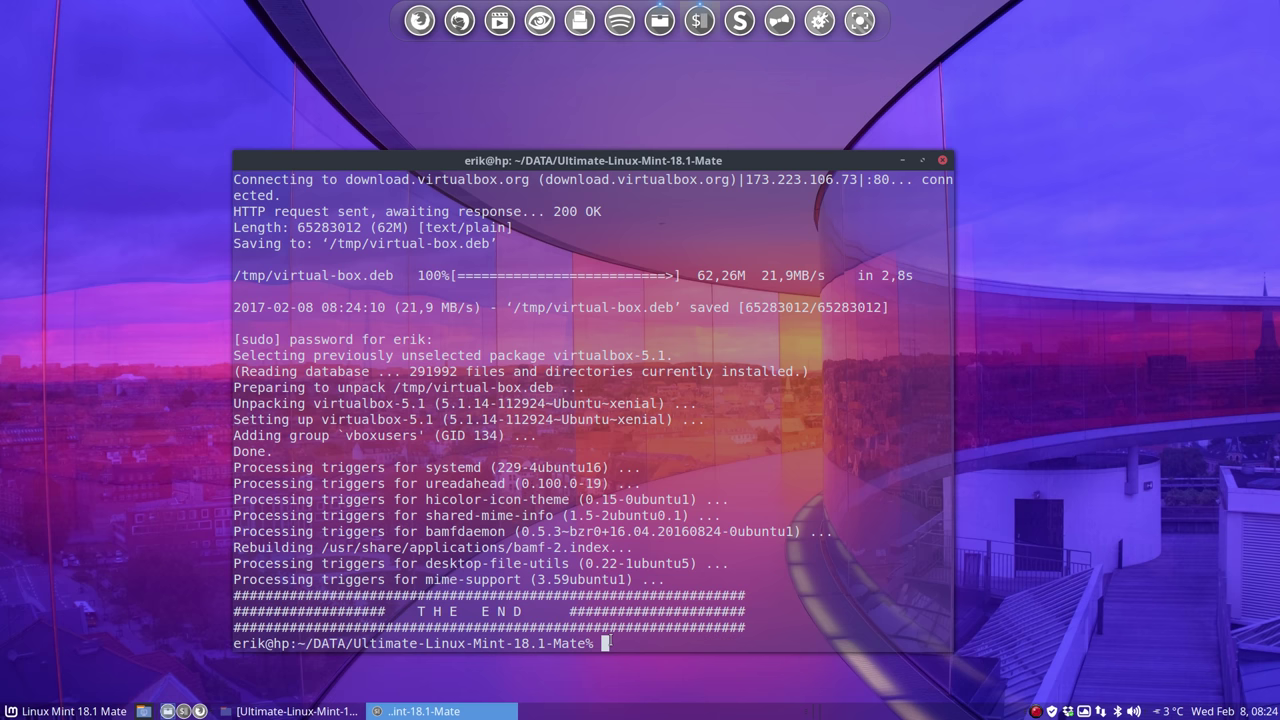
Step: Search the applications menu for 'virt' without launching anything
{"action": "left_click", "coordinate": [77, 712]}
{"action": "type", "text": "vir"}
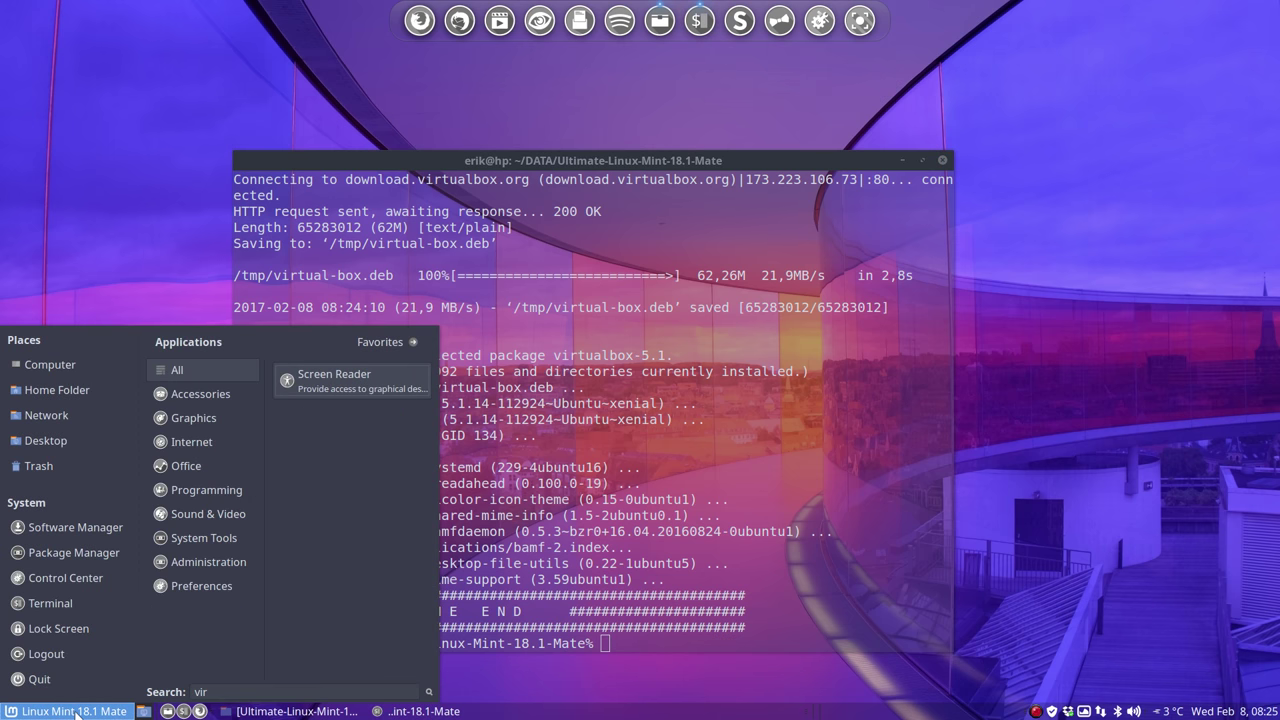
{"action": "type", "text": "t"}
{"action": "key", "text": "BackSpace"}
{"action": "key", "text": "BackSpace"}
{"action": "key", "text": "BackSpace"}
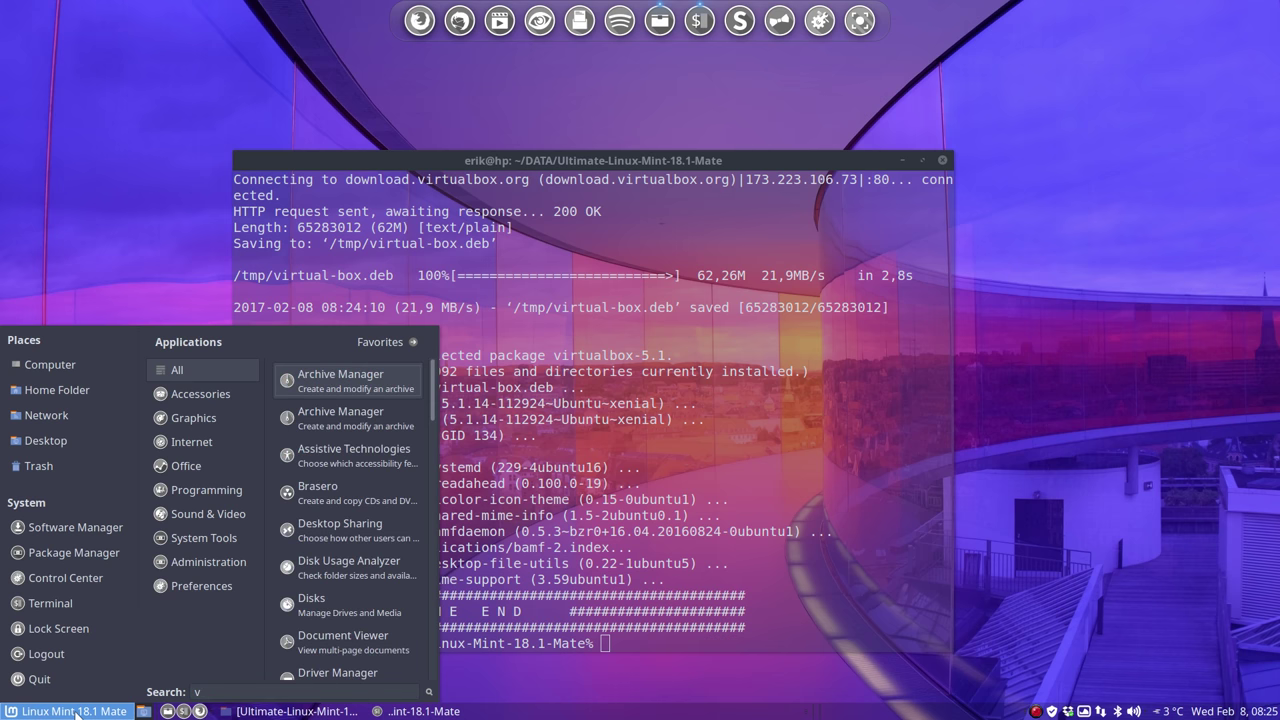
{"action": "left_click", "coordinate": [77, 713]}
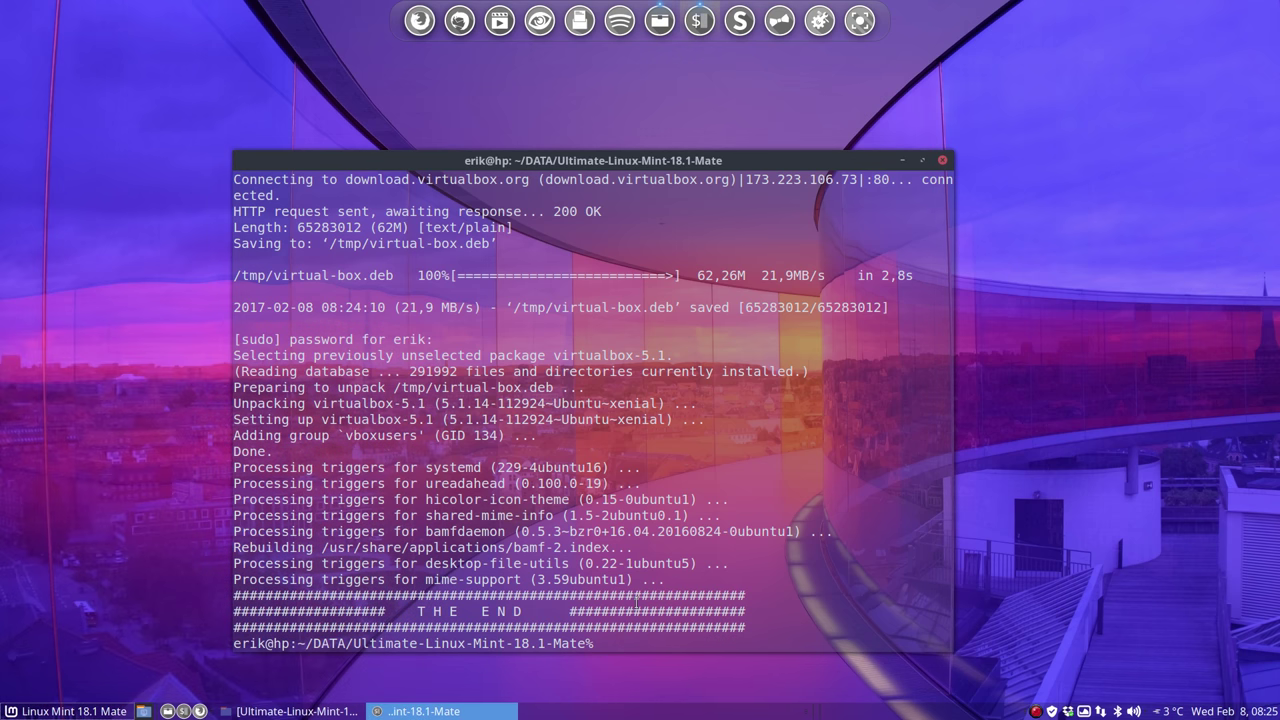
Step: Type virtualbox at a terminal prompt and list its Tab completions
{"action": "type", "text": "virtu"}
{"action": "key", "text": "Tab"}
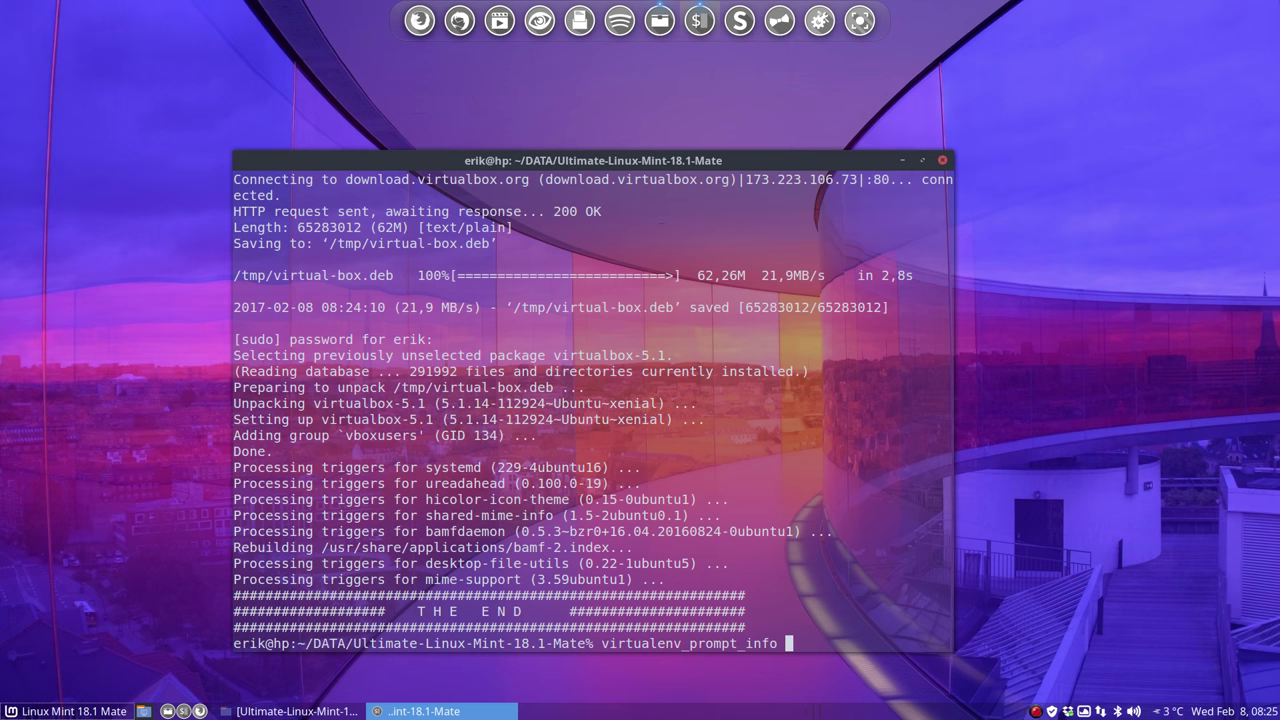
{"action": "key", "text": "BackSpace"}
{"action": "key", "text": "BackSpace"}
{"action": "key", "text": "BackSpace"}
{"action": "key", "text": "BackSpace"}
{"action": "key", "text": "BackSpace"}
{"action": "key", "text": "BackSpace"}
{"action": "key", "text": "BackSpace"}
{"action": "key", "text": "BackSpace"}
{"action": "key", "text": "BackSpace"}
{"action": "key", "text": "BackSpace"}
{"action": "key", "text": "BackSpace"}
{"action": "key", "text": "BackSpace"}
{"action": "key", "text": "BackSpace"}
{"action": "key", "text": "BackSpace"}
{"action": "key", "text": "BackSpace"}
{"action": "key", "text": "BackSpace"}
{"action": "key", "text": "BackSpace"}
{"action": "key", "text": "BackSpace"}
{"action": "key", "text": "BackSpace"}
{"action": "key", "text": "BackSpace"}
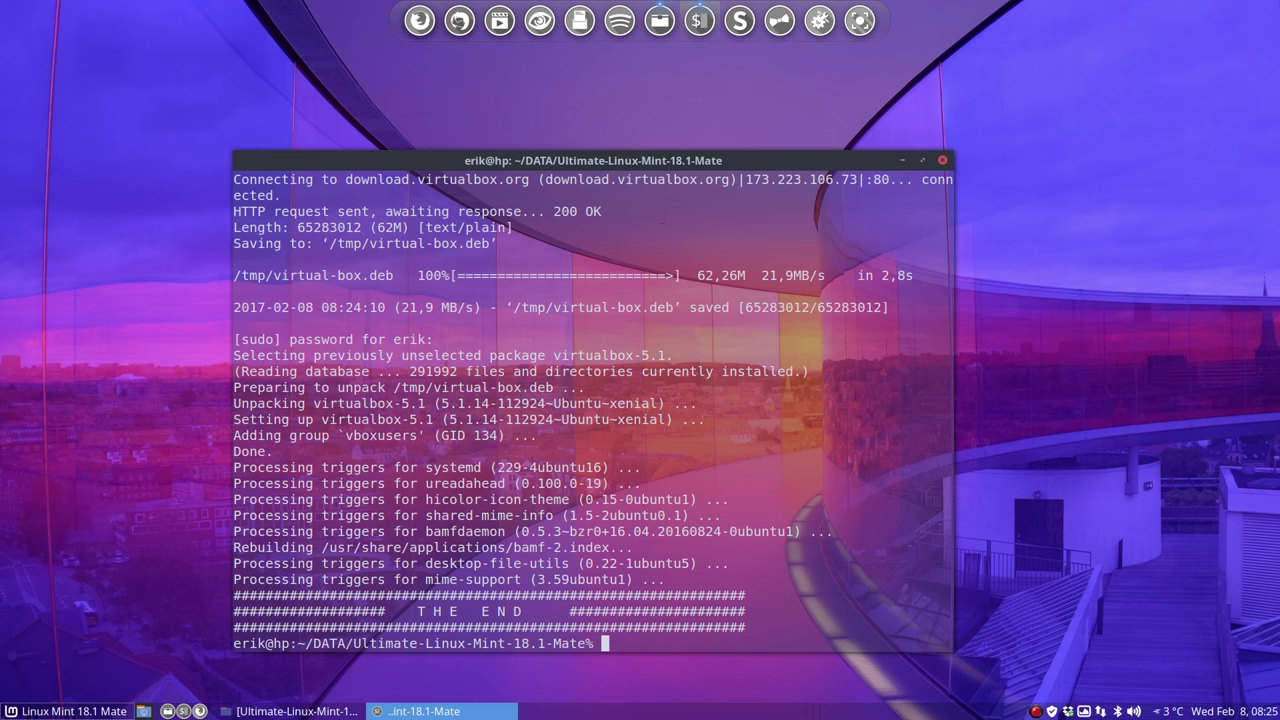
{"action": "type", "text": "vi"}
{"action": "left_click", "coordinate": [1035, 711]}
{"action": "left_click", "coordinate": [1092, 596]}
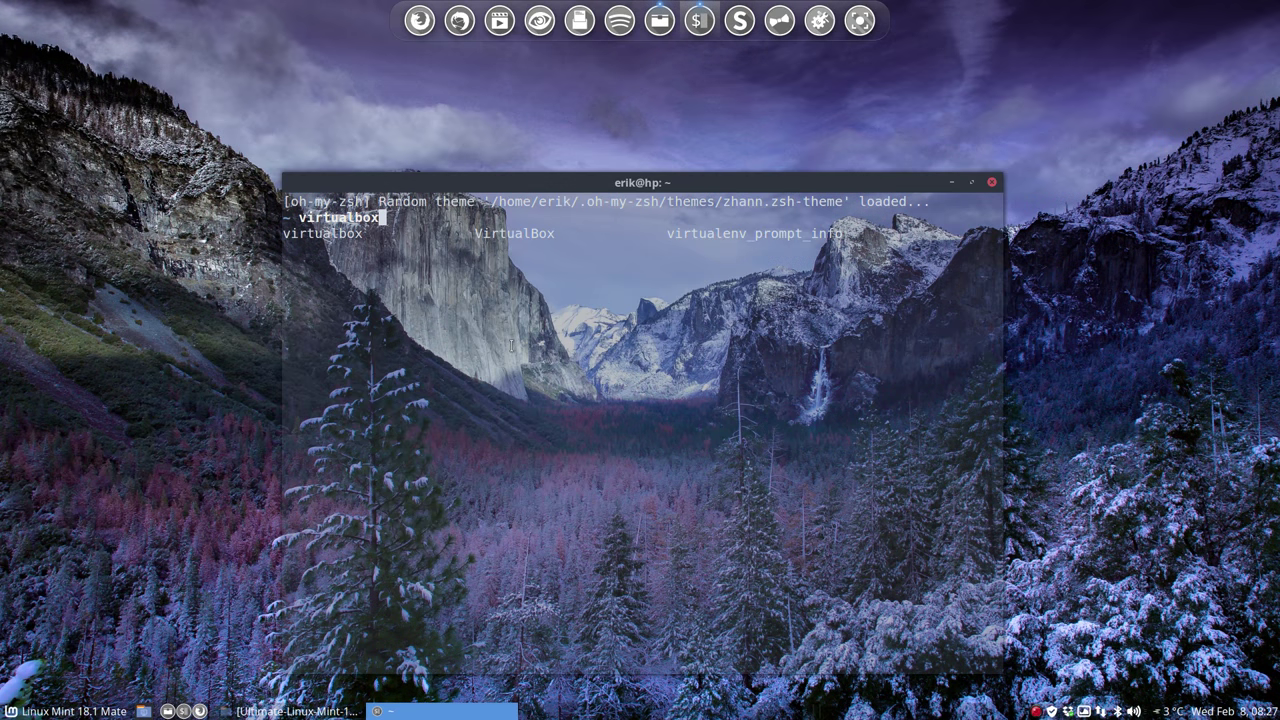
Step: Launch the VirtualBox Manager with the virtualbox command, close it, and search the menu for 'virt'
{"action": "key", "text": "Return"}
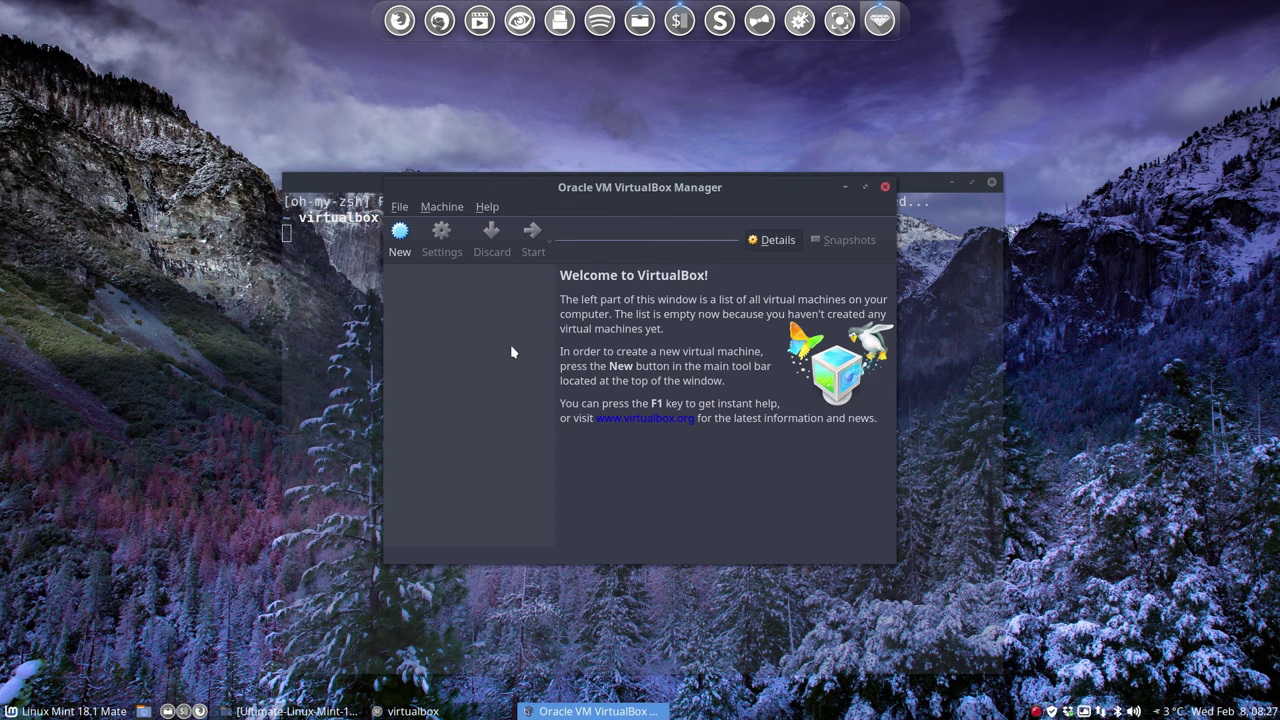
{"action": "left_click", "coordinate": [885, 187]}
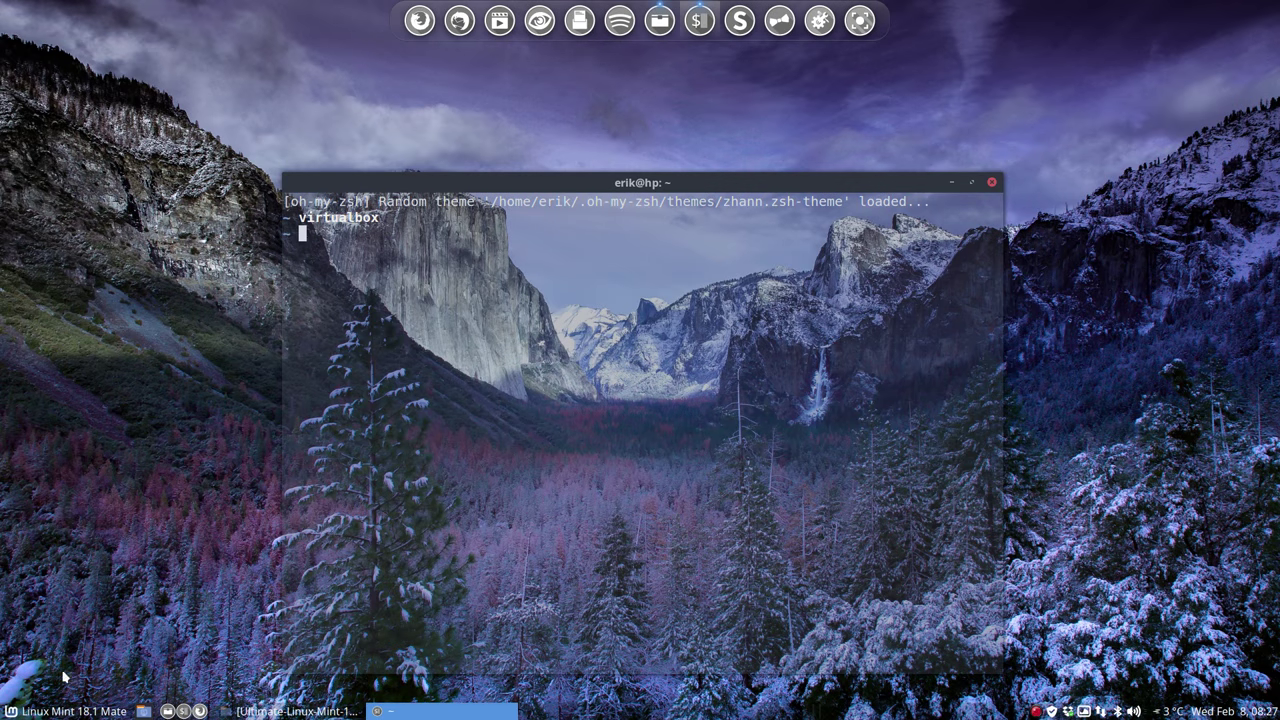
{"action": "left_click", "coordinate": [70, 711]}
{"action": "type", "text": "vir"}
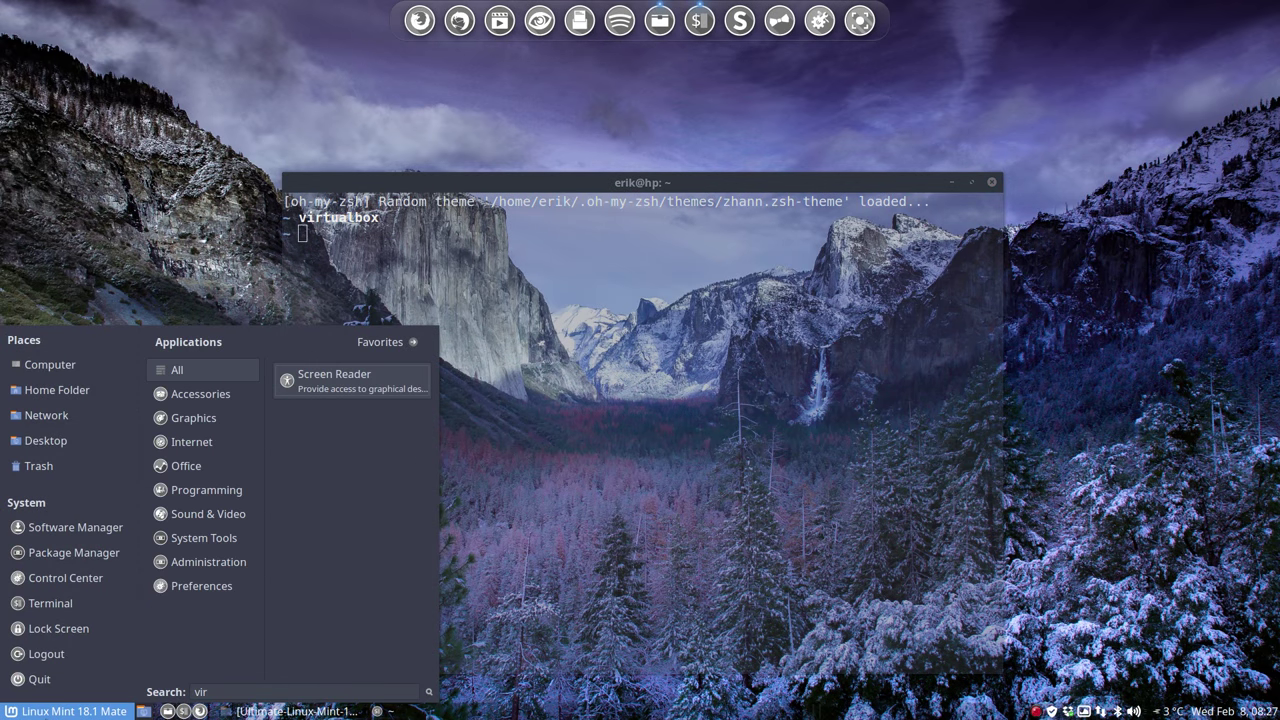
{"action": "type", "text": "t"}
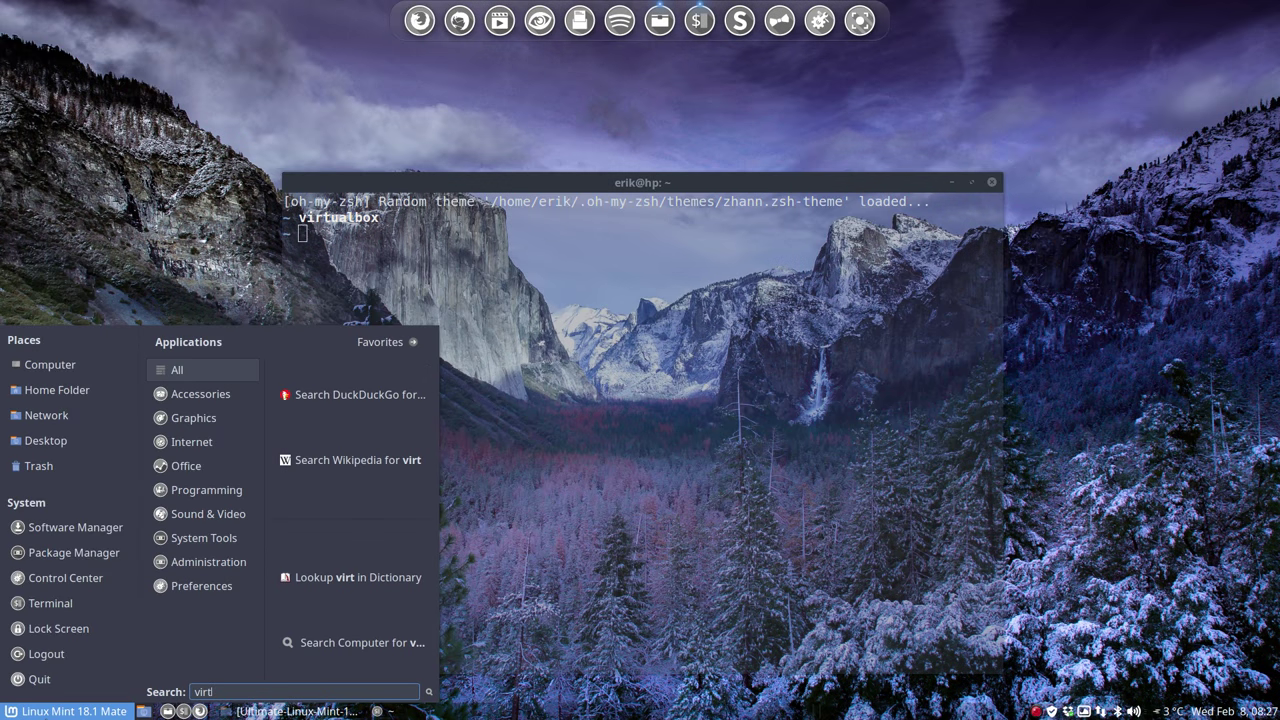
{"action": "left_click", "coordinate": [670, 417]}
Step: Rerun virtualbox as a background job with '&', then close that terminal
{"action": "key", "text": "Up"}
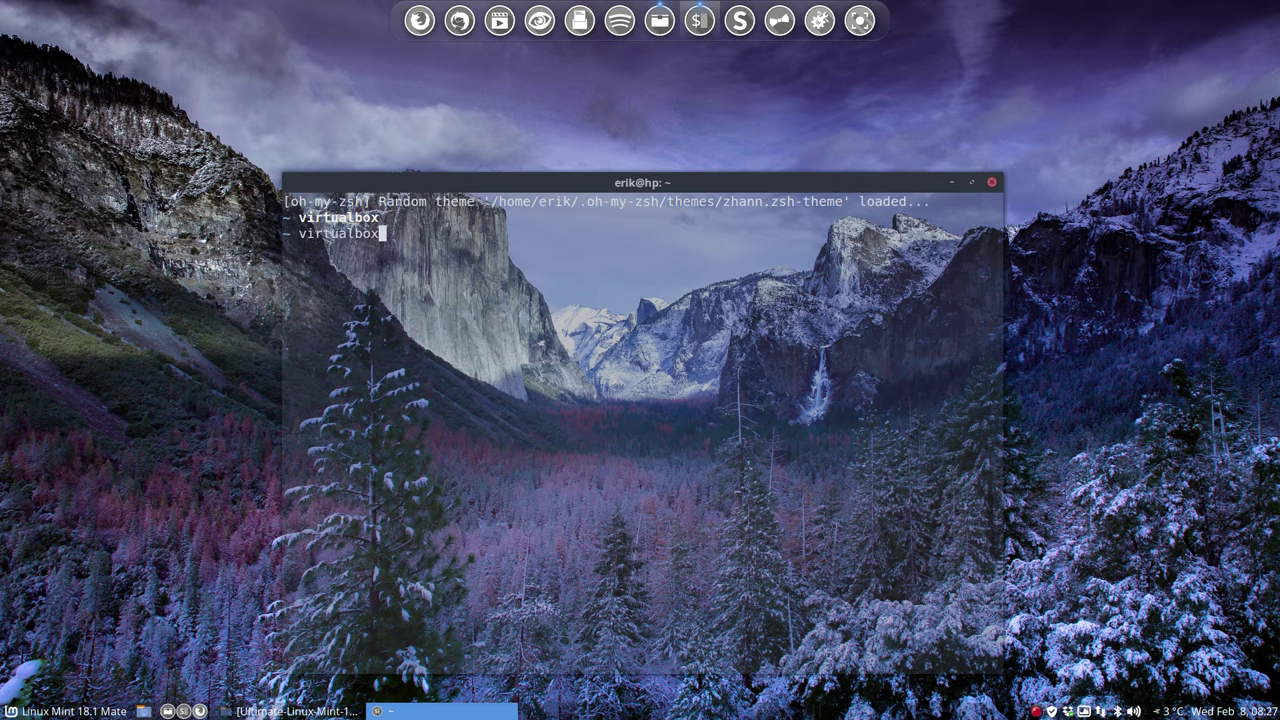
{"action": "type", "text": "&"}
{"action": "key", "text": "Return"}
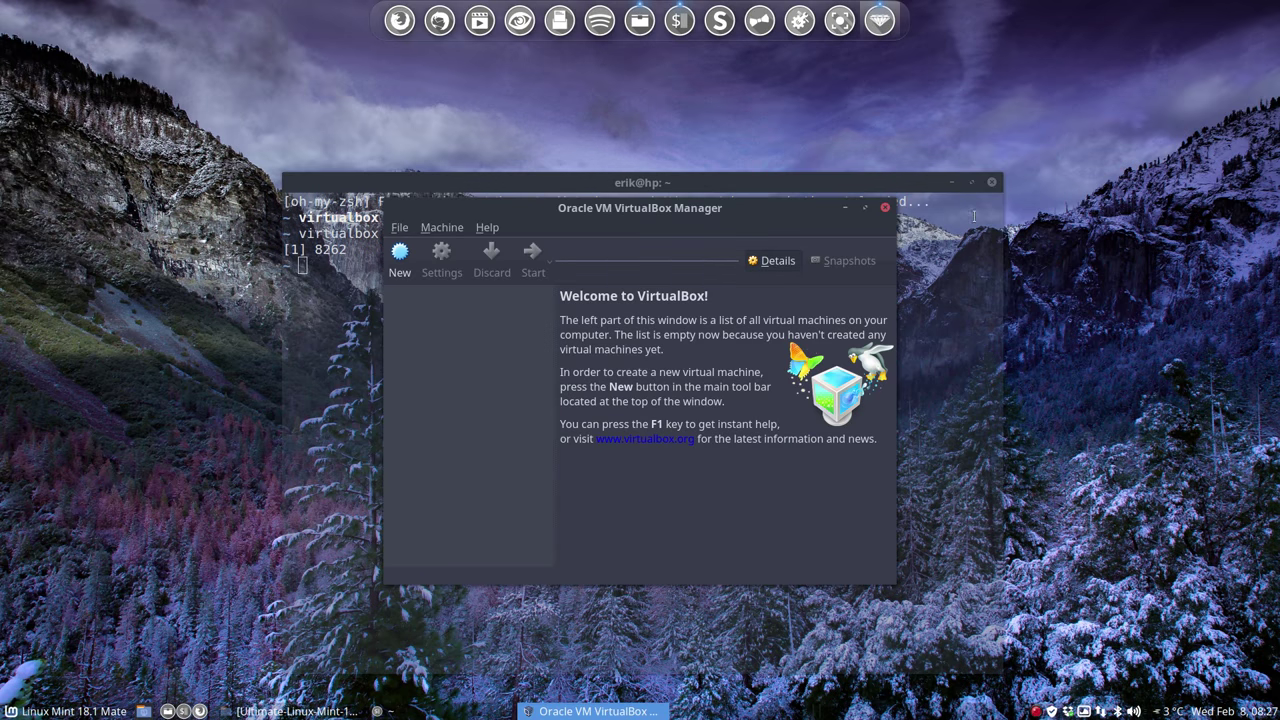
{"action": "left_click", "coordinate": [992, 182]}
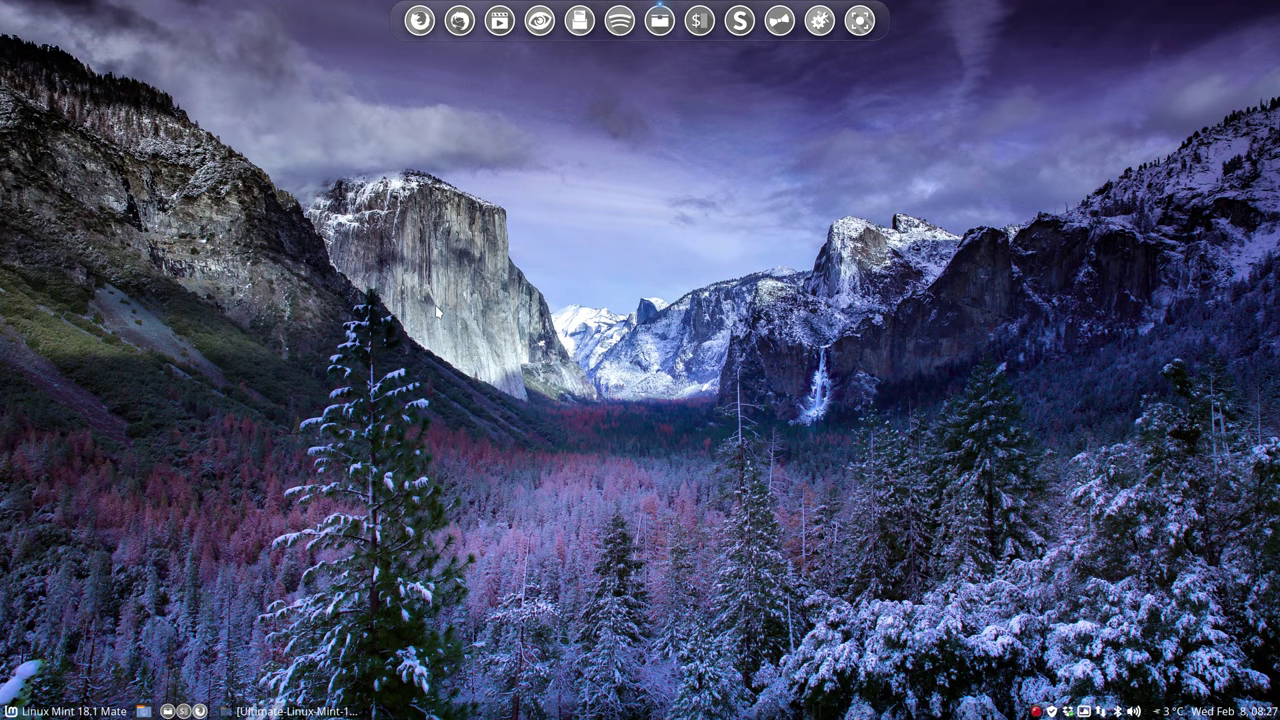
Step: Run 'virtualbox &' from a new terminal, then move and minimize the terminal
{"action": "key", "text": "ctrl+alt+t"}
{"action": "type", "text": "virtualbox "}
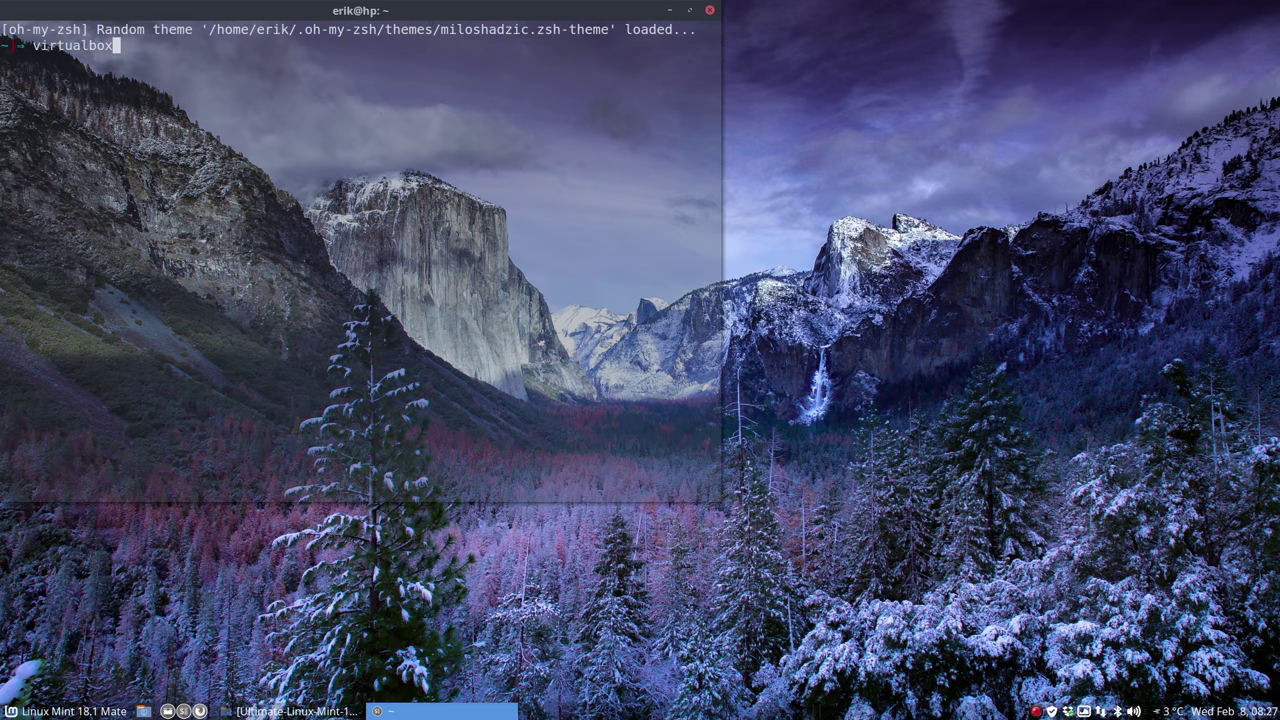
{"action": "type", "text": "&"}
{"action": "key", "text": "Return"}
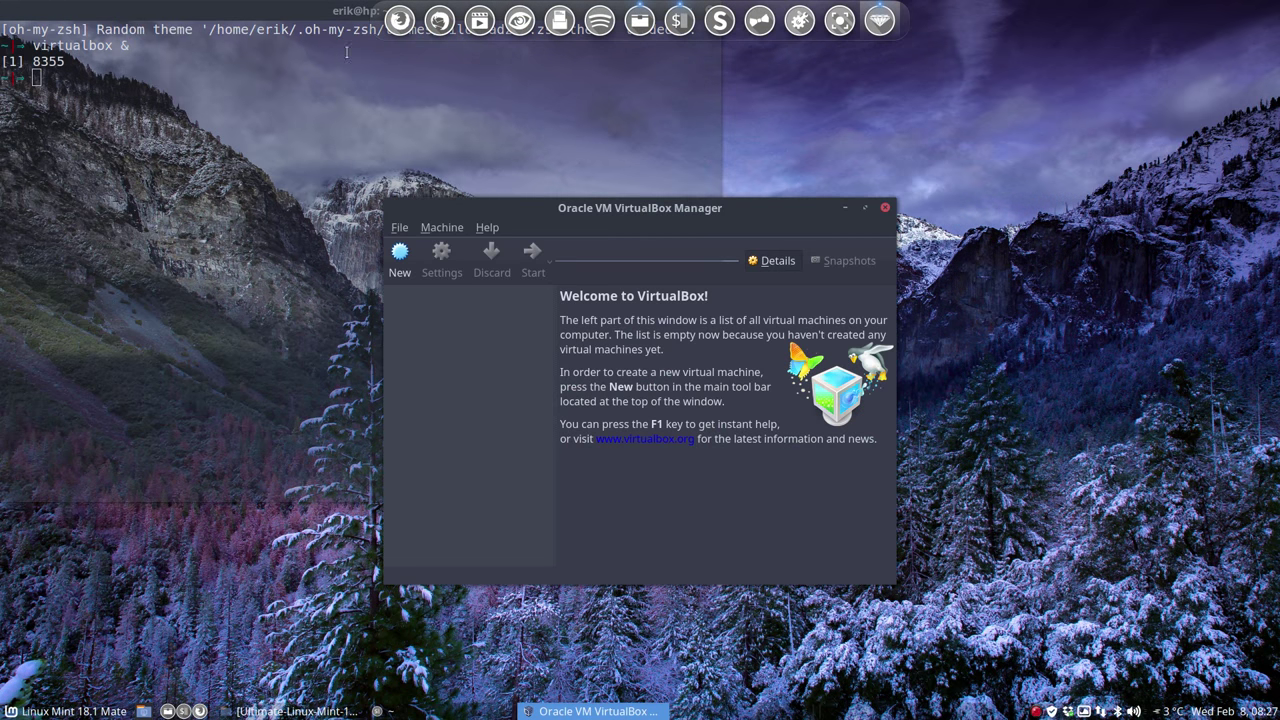
{"action": "left_click_drag", "start_coordinate": [346, 14], "coordinate": [633, 163]}
{"action": "left_click", "coordinate": [614, 206]}
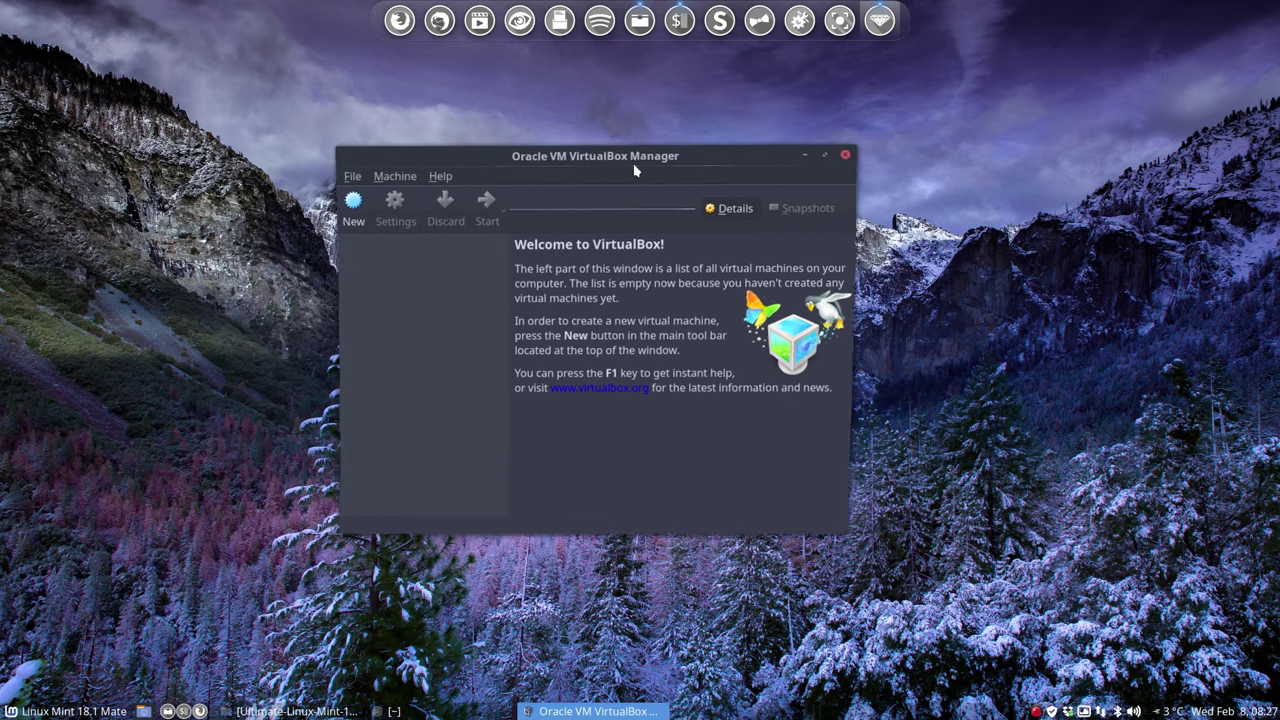
{"action": "left_click", "coordinate": [356, 207]}
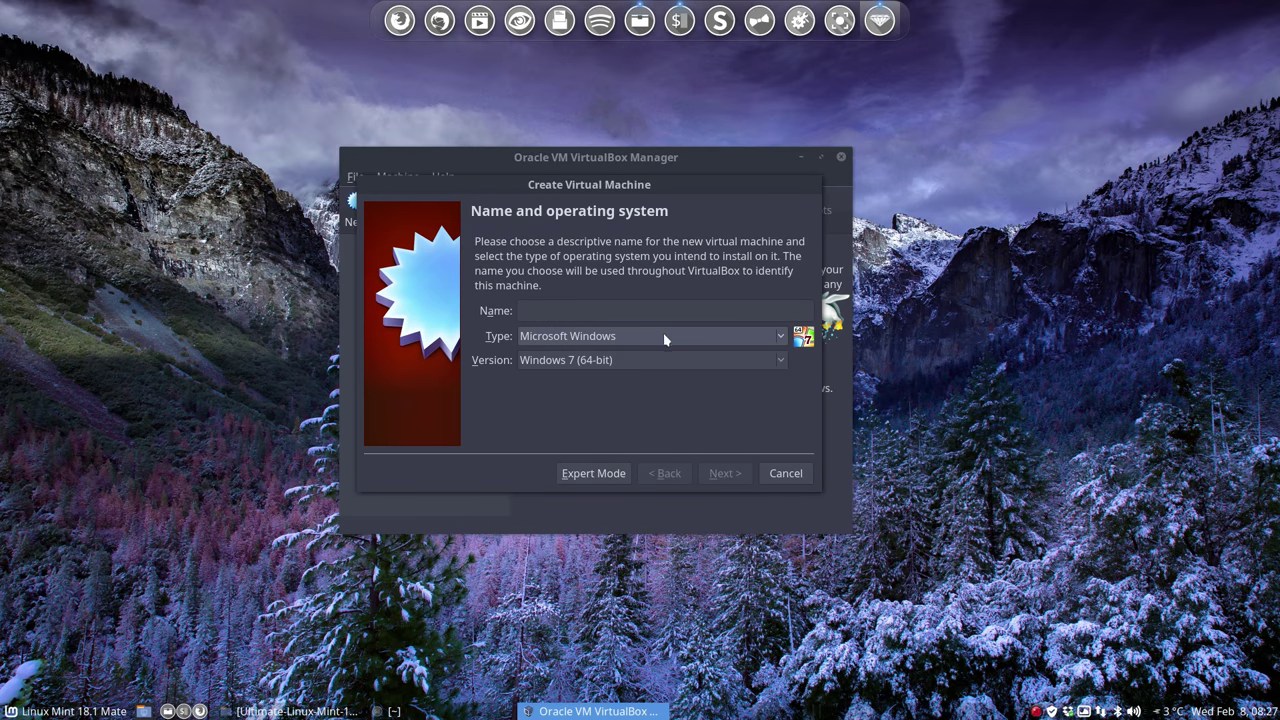
Step: Name the new machine 'linuxmint 18.1 mate' with type Linux, version Other Linux (64-bit)
{"action": "left_click", "coordinate": [781, 338]}
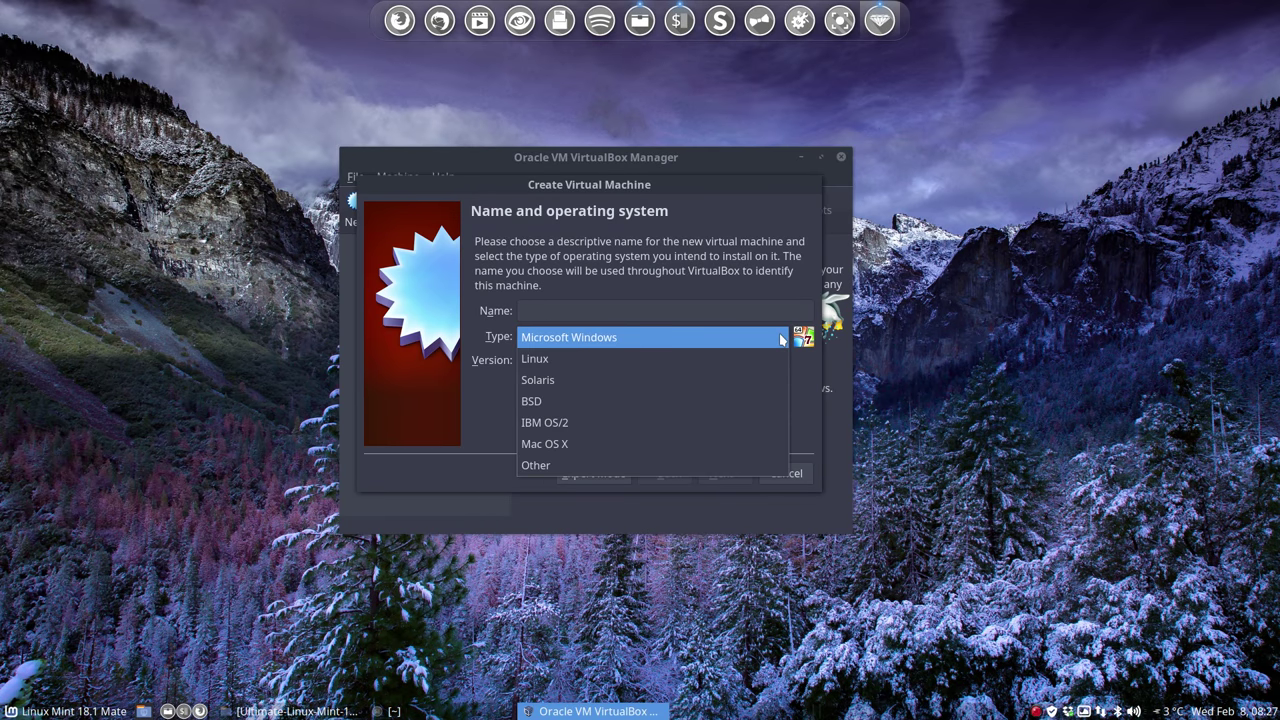
{"action": "left_click", "coordinate": [748, 362]}
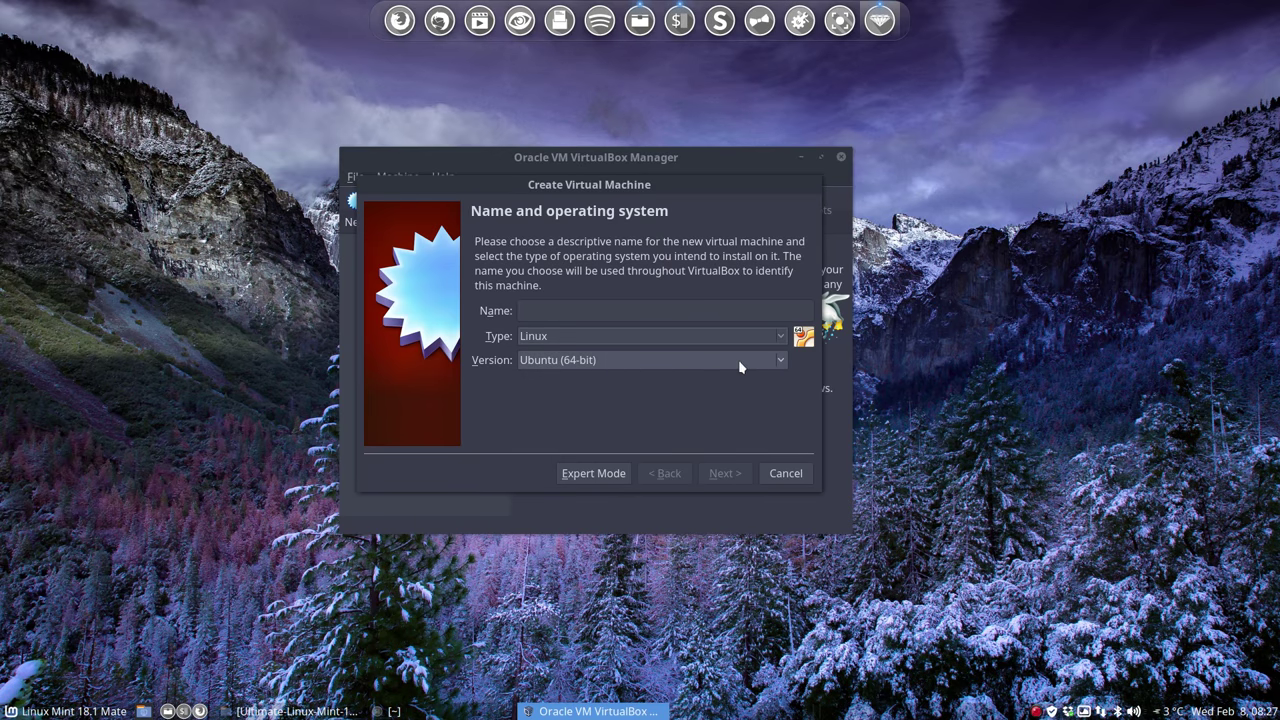
{"action": "left_click", "coordinate": [781, 361]}
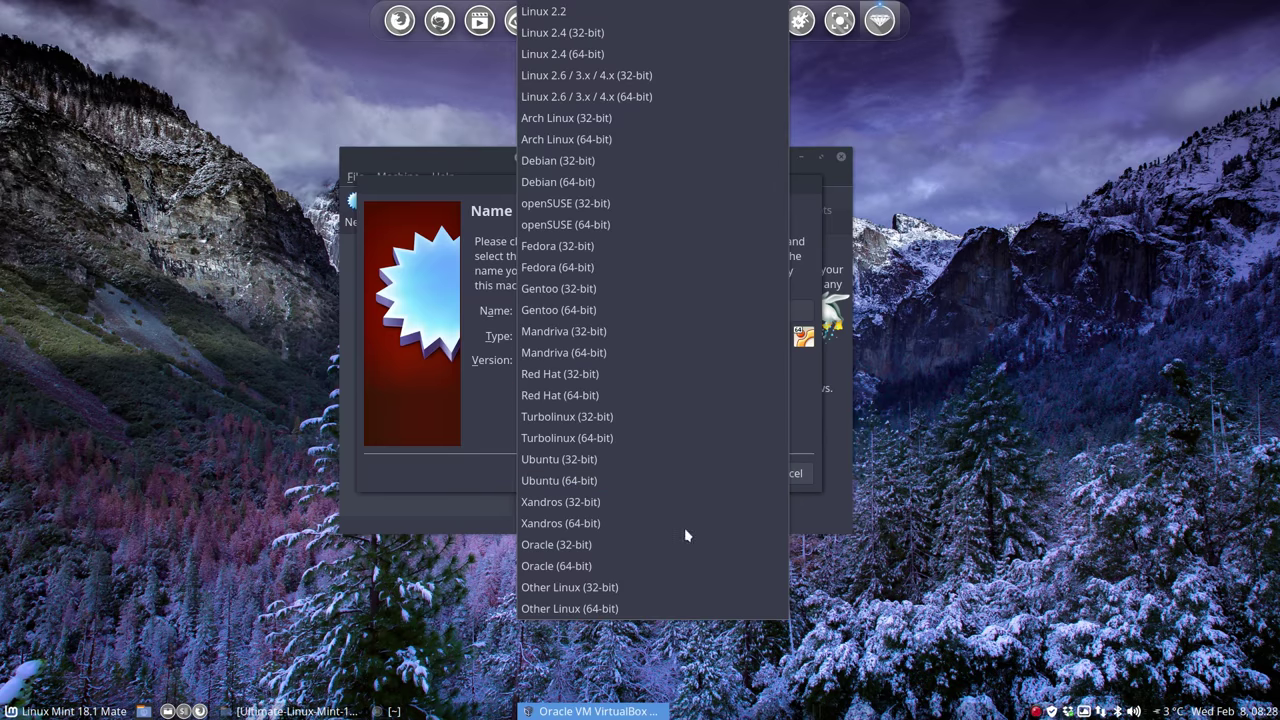
{"action": "left_click", "coordinate": [618, 610]}
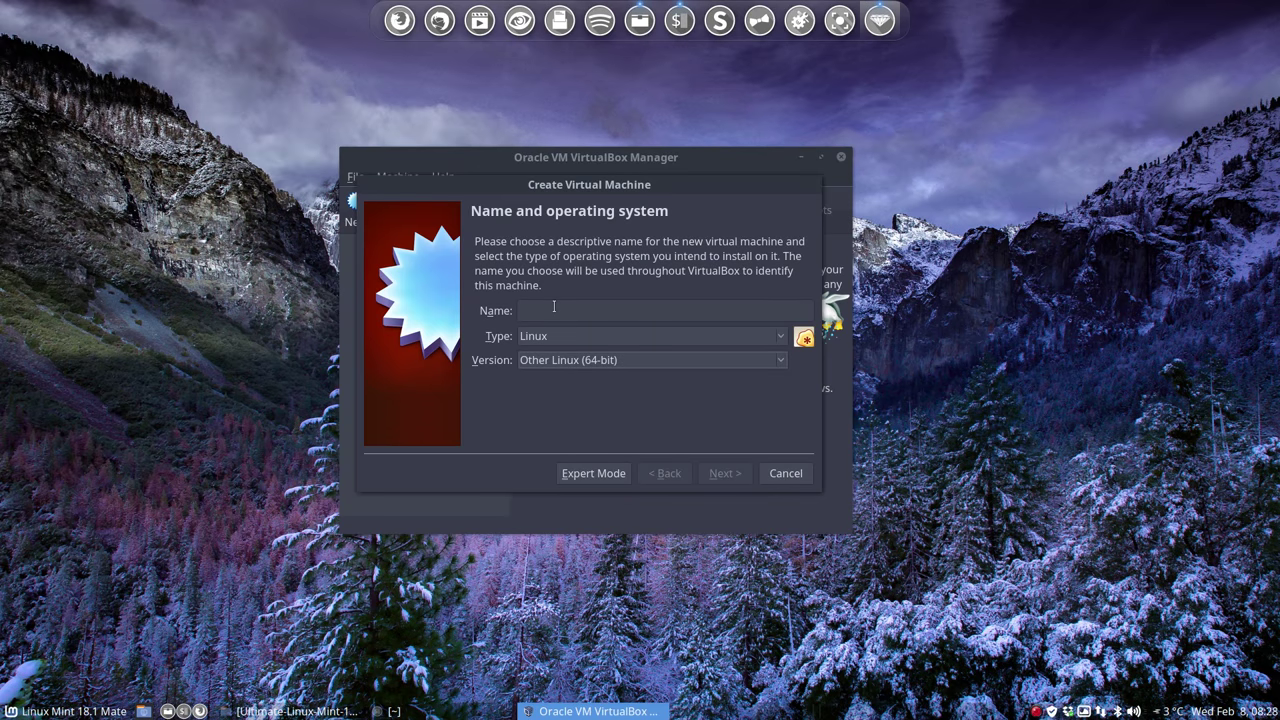
{"action": "type", "text": "linuxmint 18.1 mate"}
{"action": "left_click", "coordinate": [744, 479]}
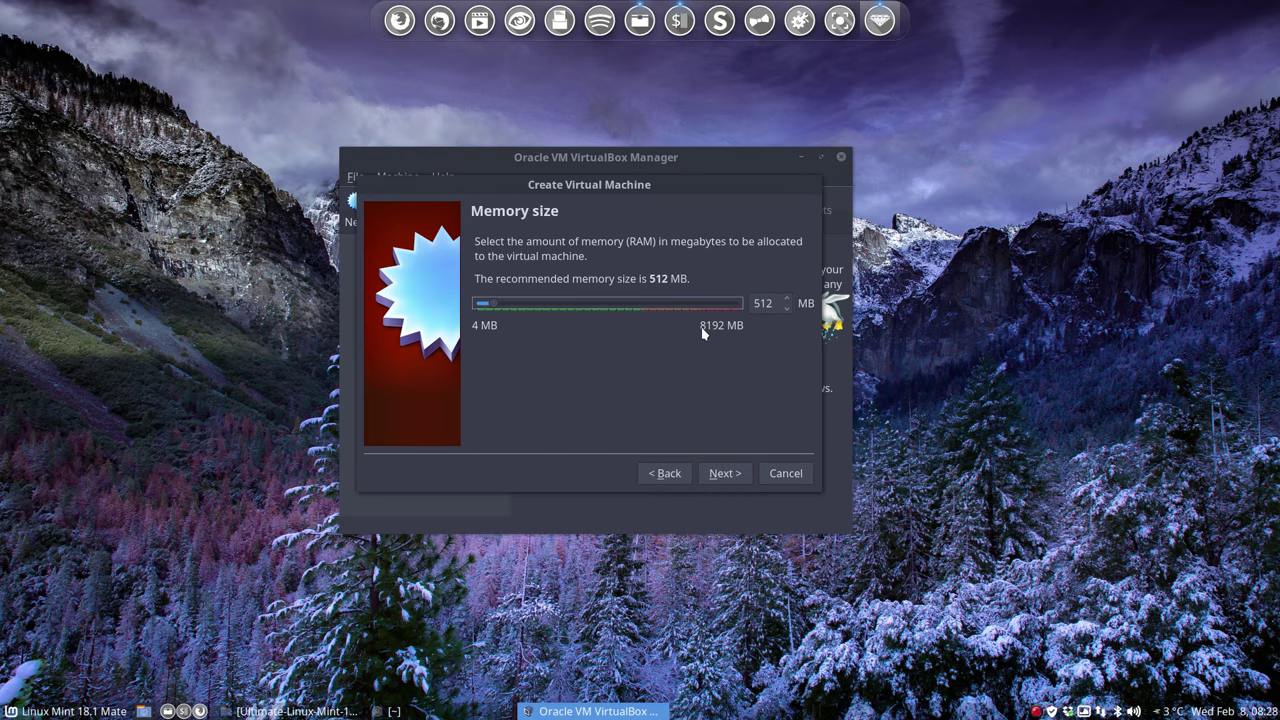
Step: Give it 2585 MB memory and a dynamically allocated VDI disk of about 19.5 GB
{"action": "left_click_drag", "start_coordinate": [486, 304], "coordinate": [560, 310]}
{"action": "left_click", "coordinate": [745, 471]}
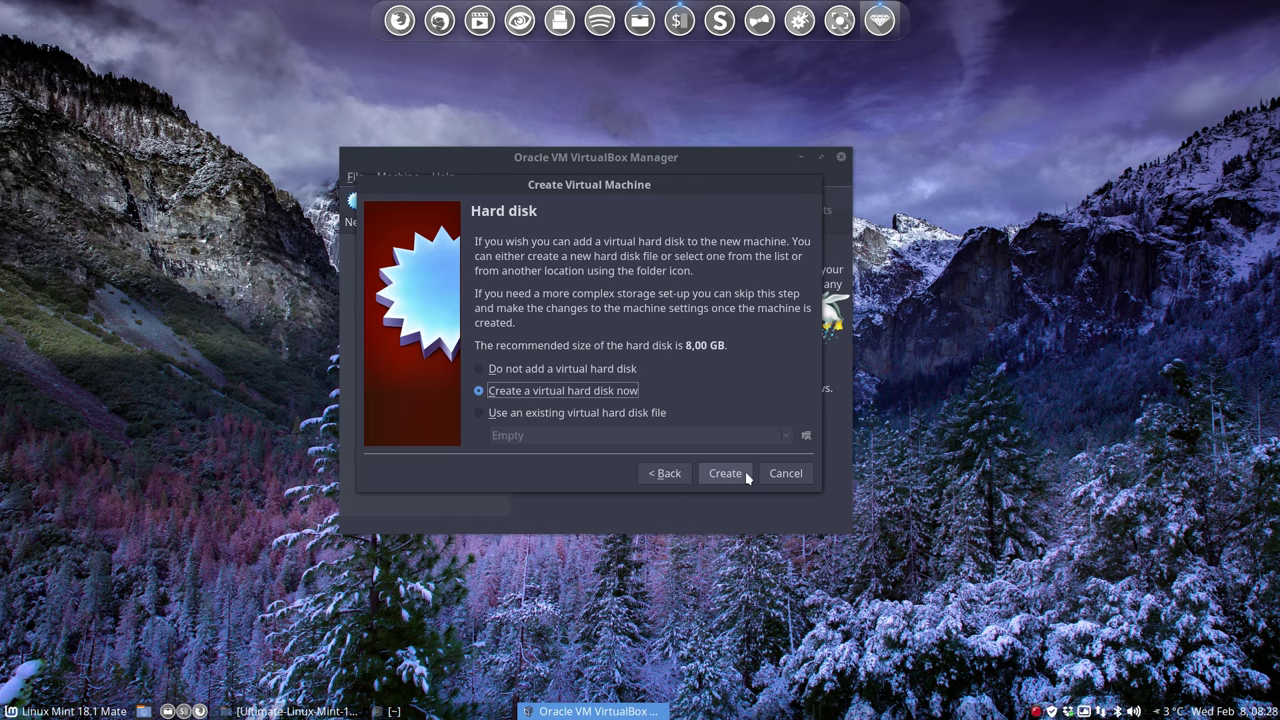
{"action": "left_click", "coordinate": [741, 468]}
{"action": "left_click", "coordinate": [767, 486]}
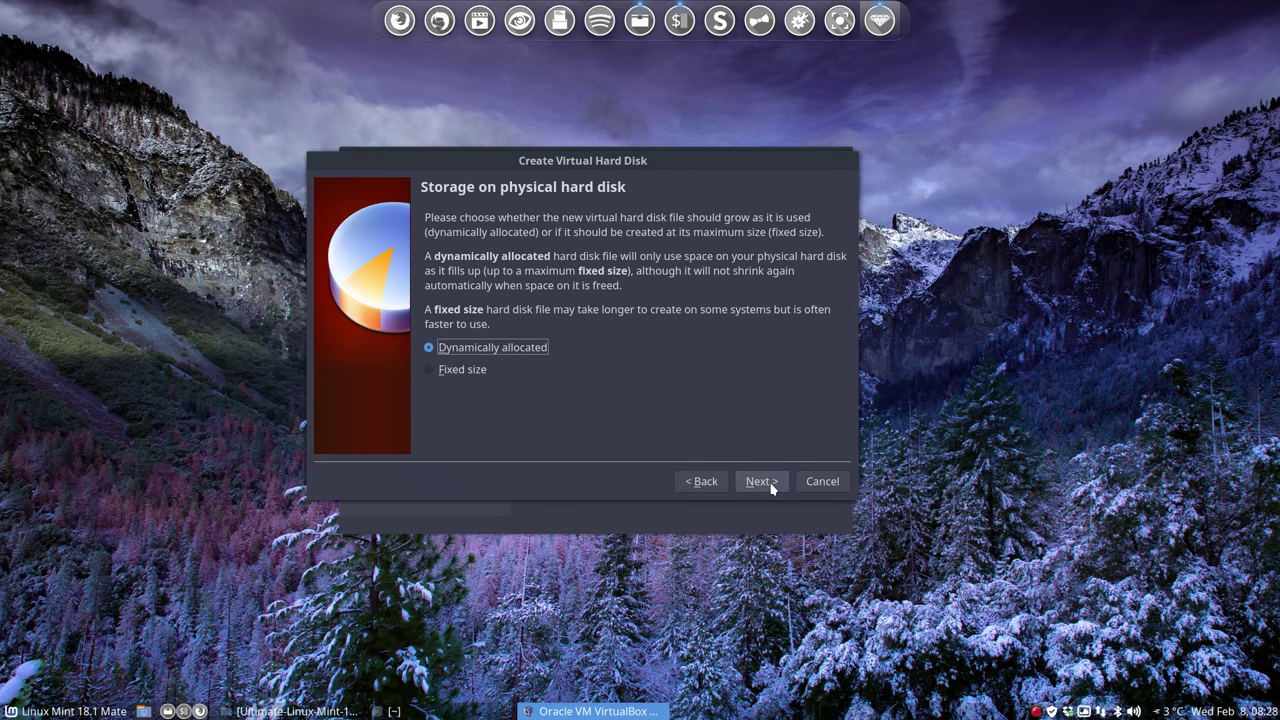
{"action": "left_click", "coordinate": [776, 486]}
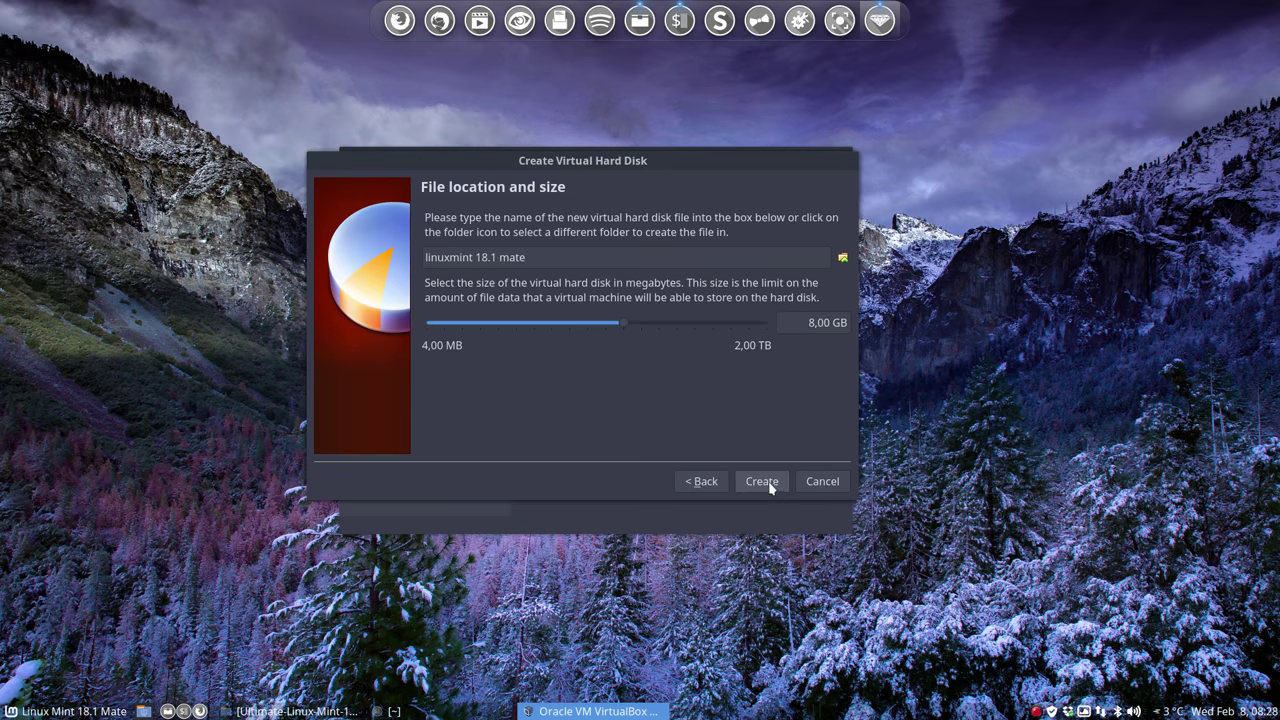
{"action": "left_click_drag", "start_coordinate": [624, 330], "coordinate": [648, 327]}
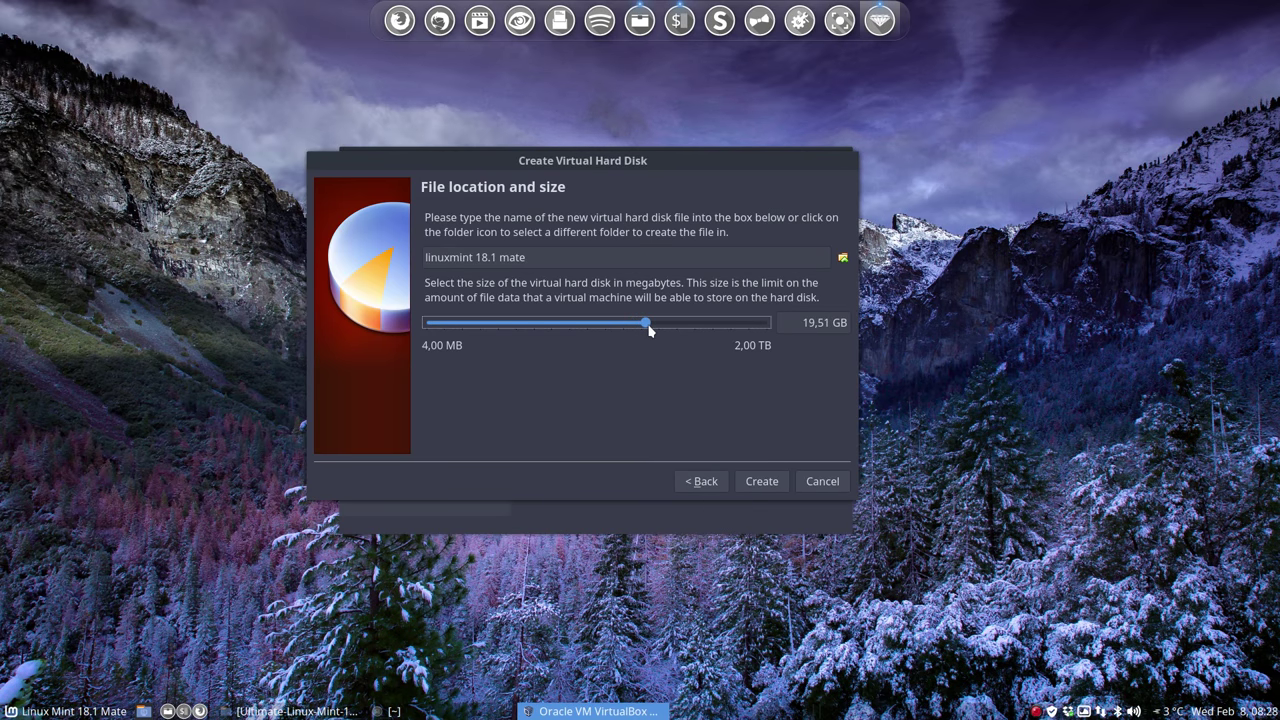
{"action": "left_click", "coordinate": [779, 482]}
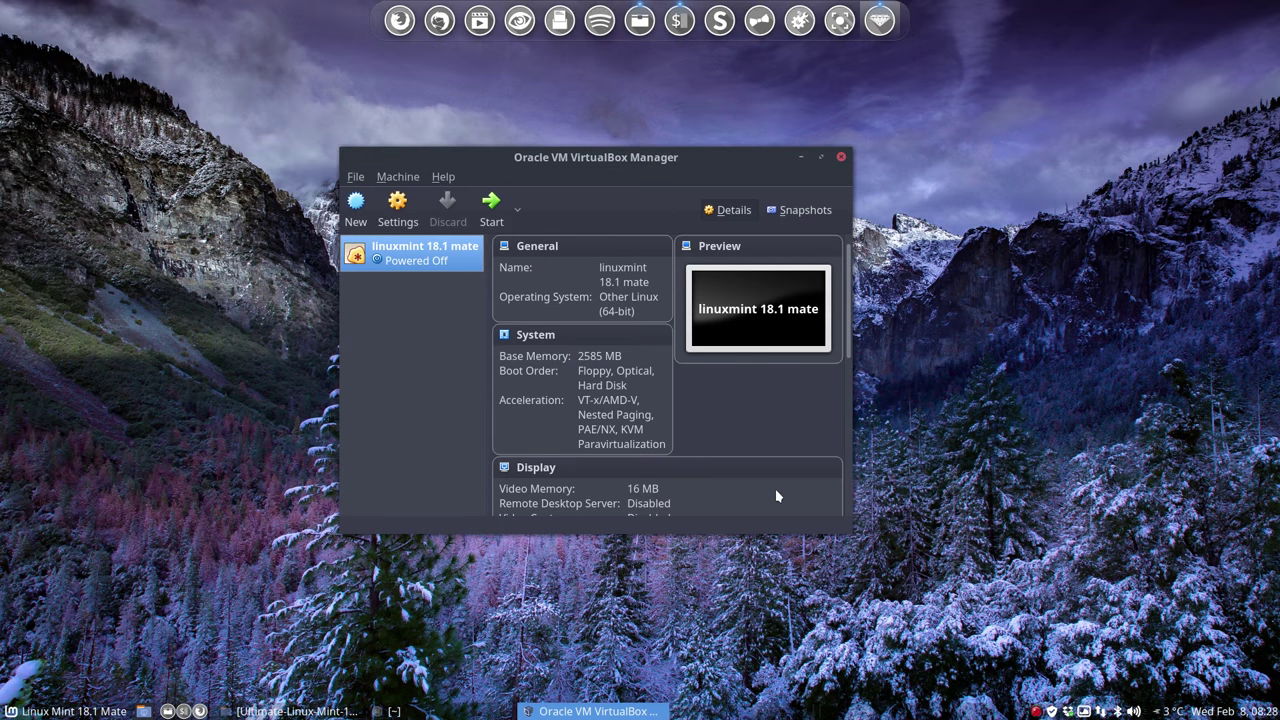
{"action": "right_click", "coordinate": [422, 255]}
Step: Open the machine's settings and raise its processor count to 4
{"action": "left_click", "coordinate": [468, 264]}
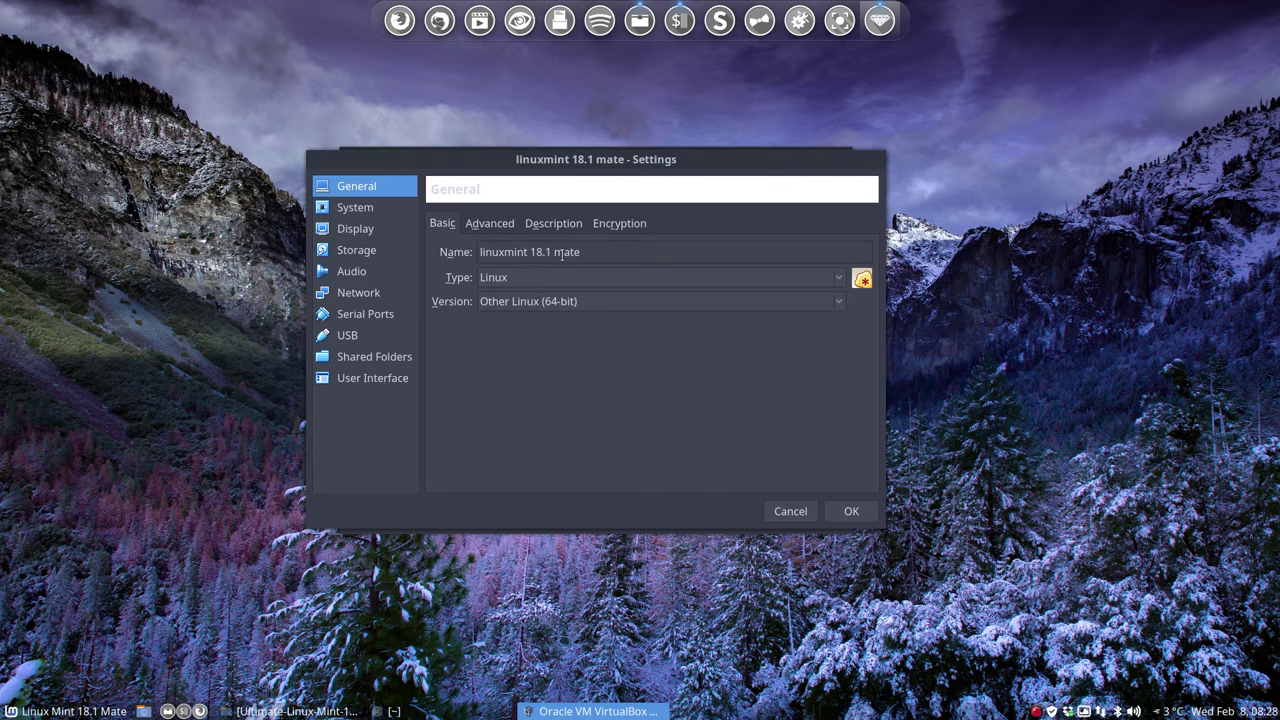
{"action": "left_click", "coordinate": [498, 223]}
{"action": "left_click", "coordinate": [550, 224]}
{"action": "left_click", "coordinate": [608, 224]}
{"action": "left_click", "coordinate": [367, 208]}
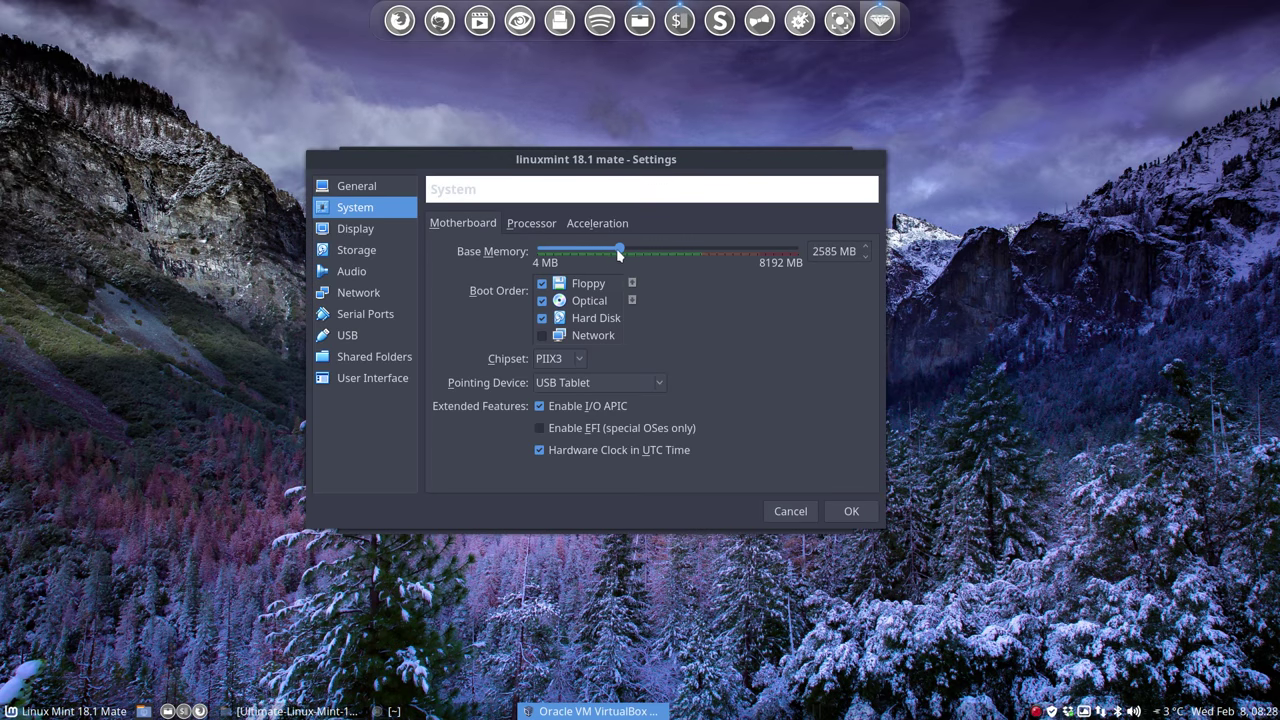
{"action": "left_click", "coordinate": [546, 223]}
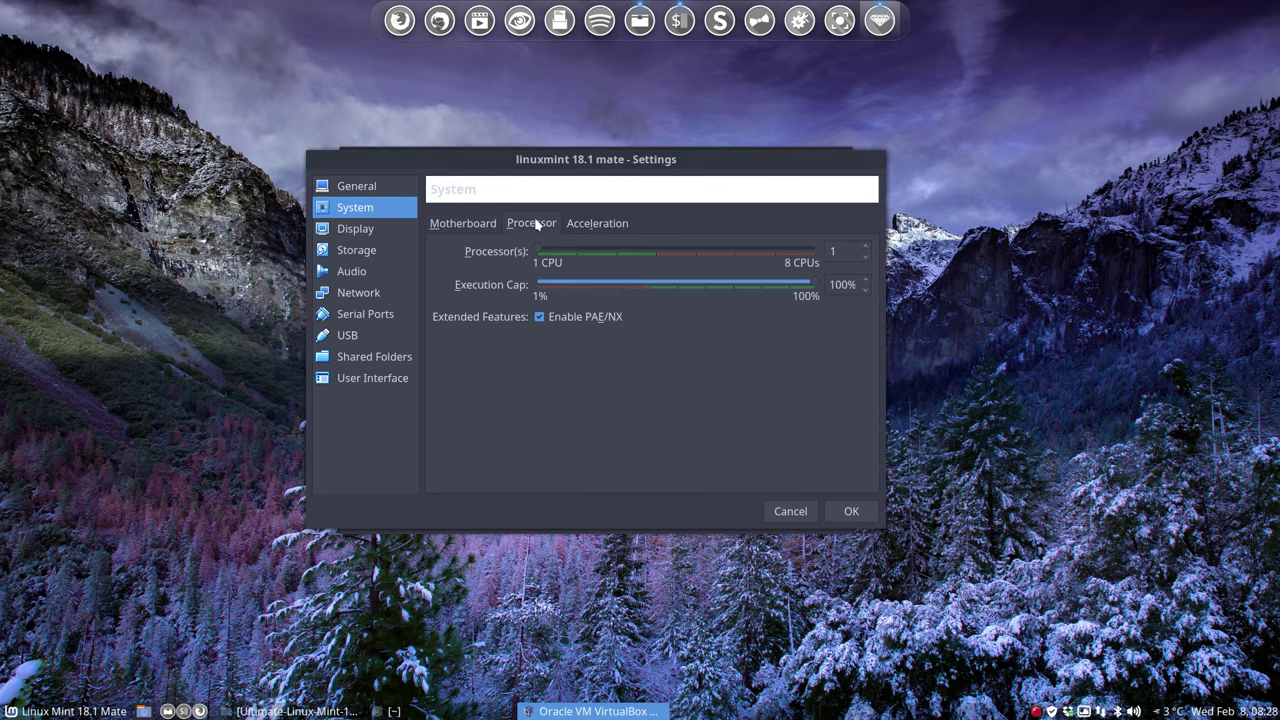
{"action": "left_click", "coordinate": [866, 247]}
{"action": "left_click", "coordinate": [866, 247]}
{"action": "left_click", "coordinate": [866, 247]}
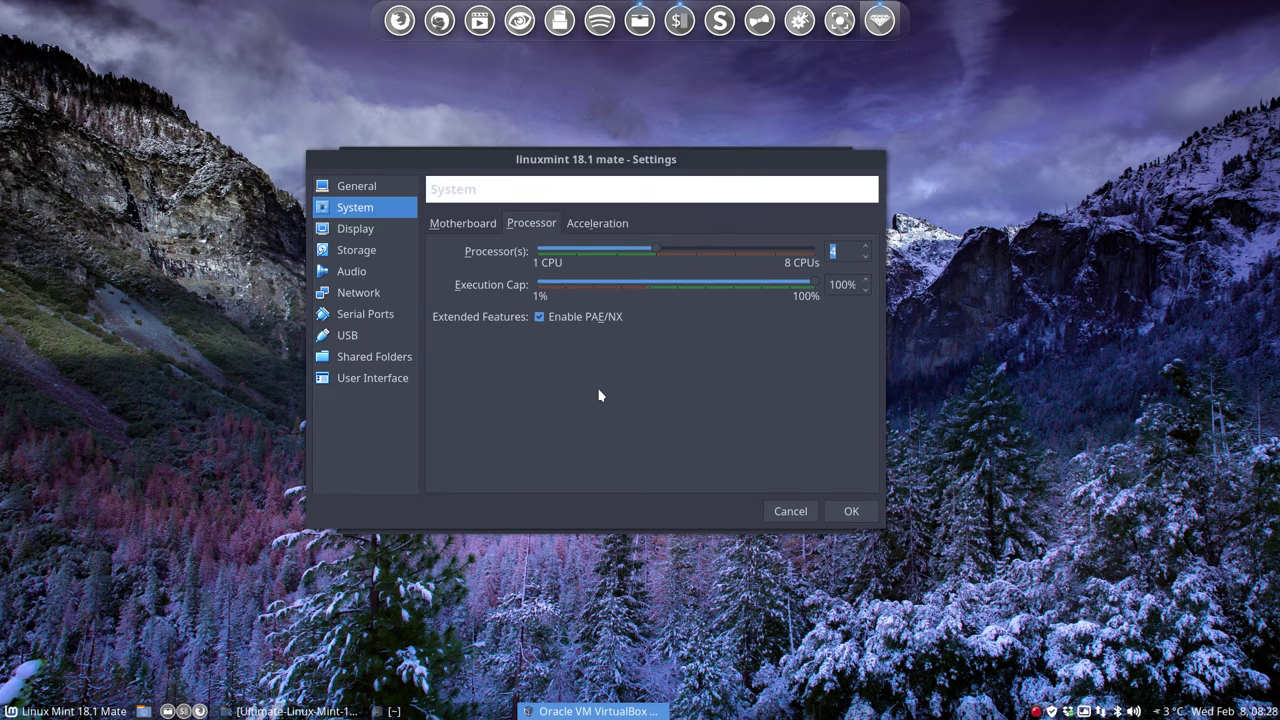
{"action": "left_click", "coordinate": [361, 231]}
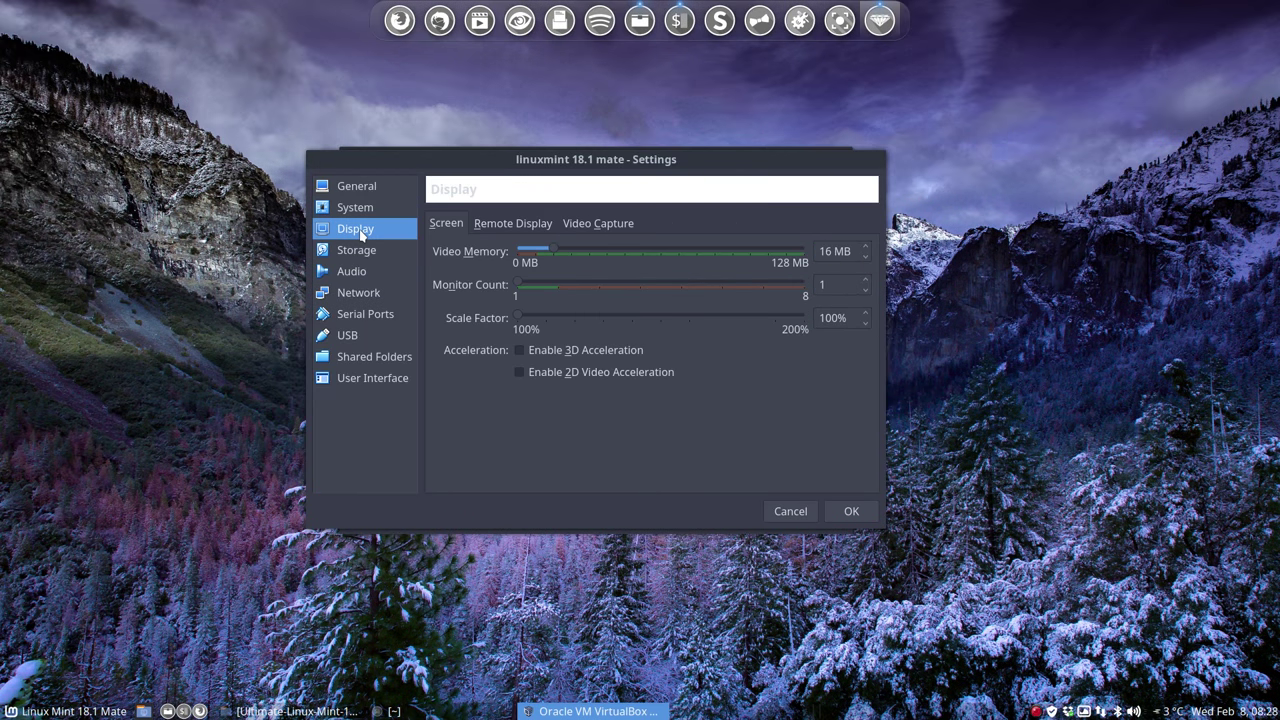
Step: Review the Storage through User Interface pages and save the settings with OK
{"action": "left_click", "coordinate": [362, 253]}
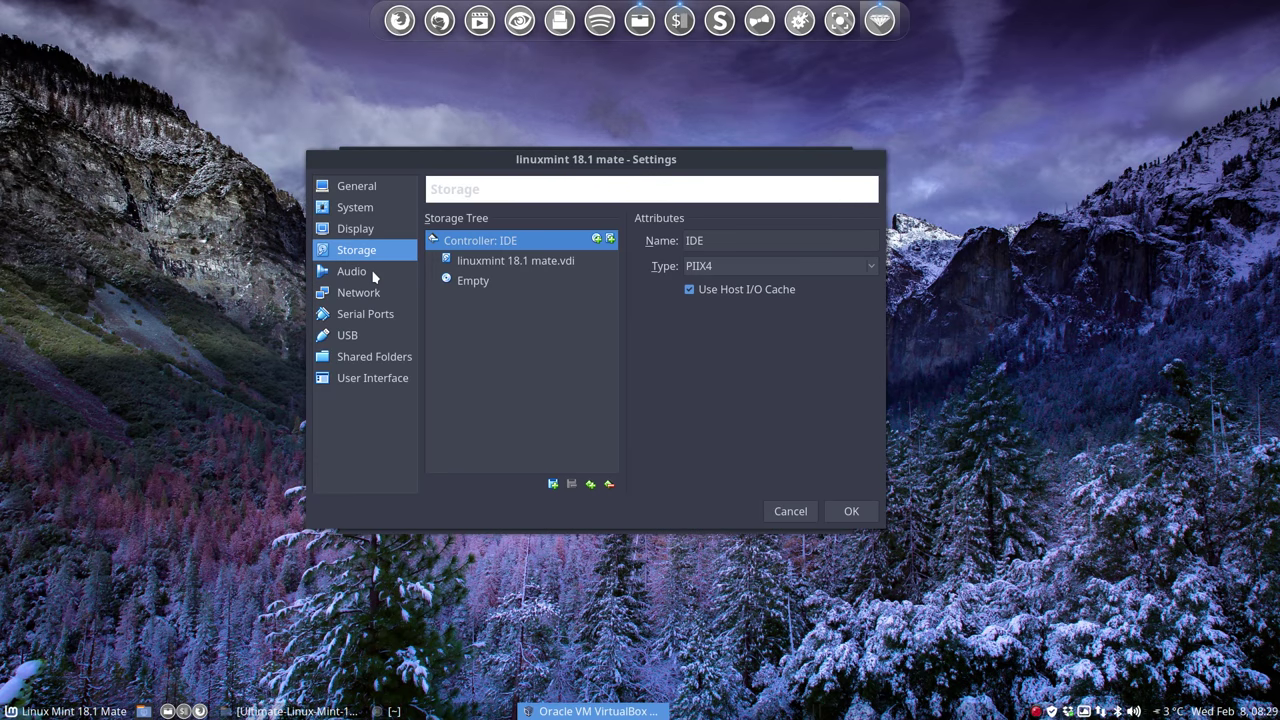
{"action": "left_click", "coordinate": [374, 278]}
{"action": "left_click", "coordinate": [376, 295]}
{"action": "left_click", "coordinate": [378, 316]}
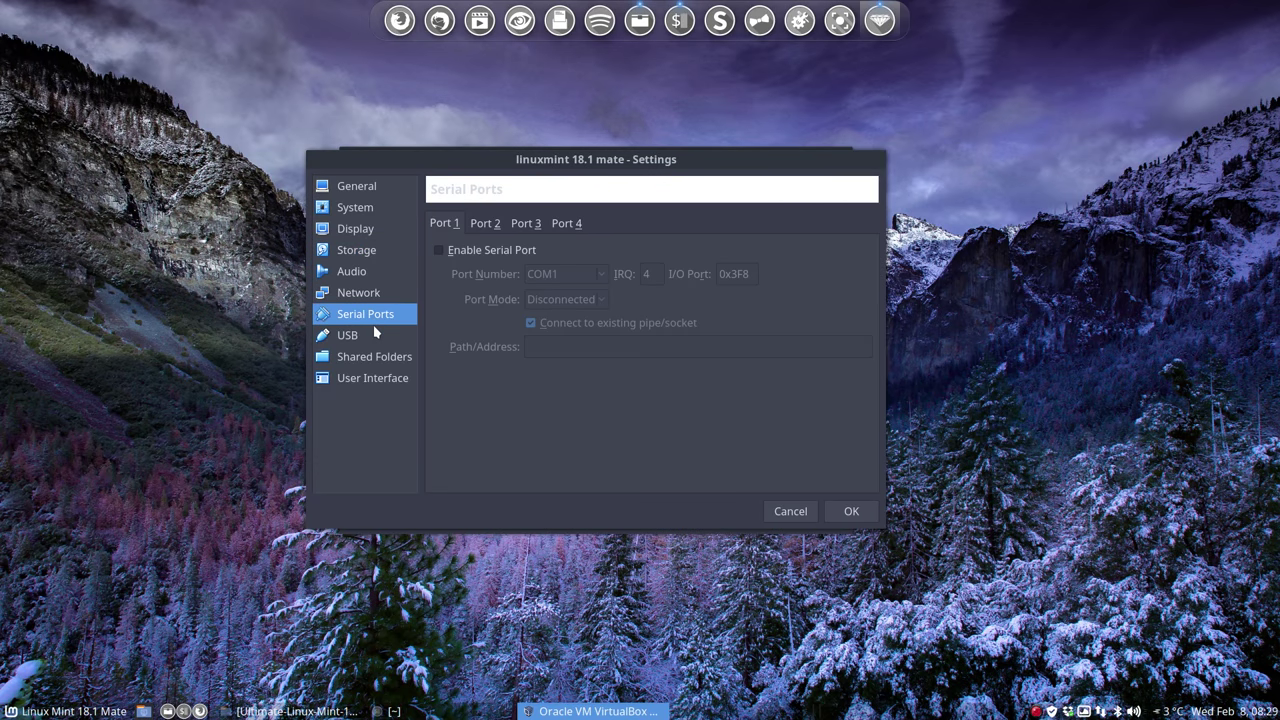
{"action": "left_click", "coordinate": [378, 336]}
{"action": "left_click", "coordinate": [375, 357]}
{"action": "left_click", "coordinate": [380, 378]}
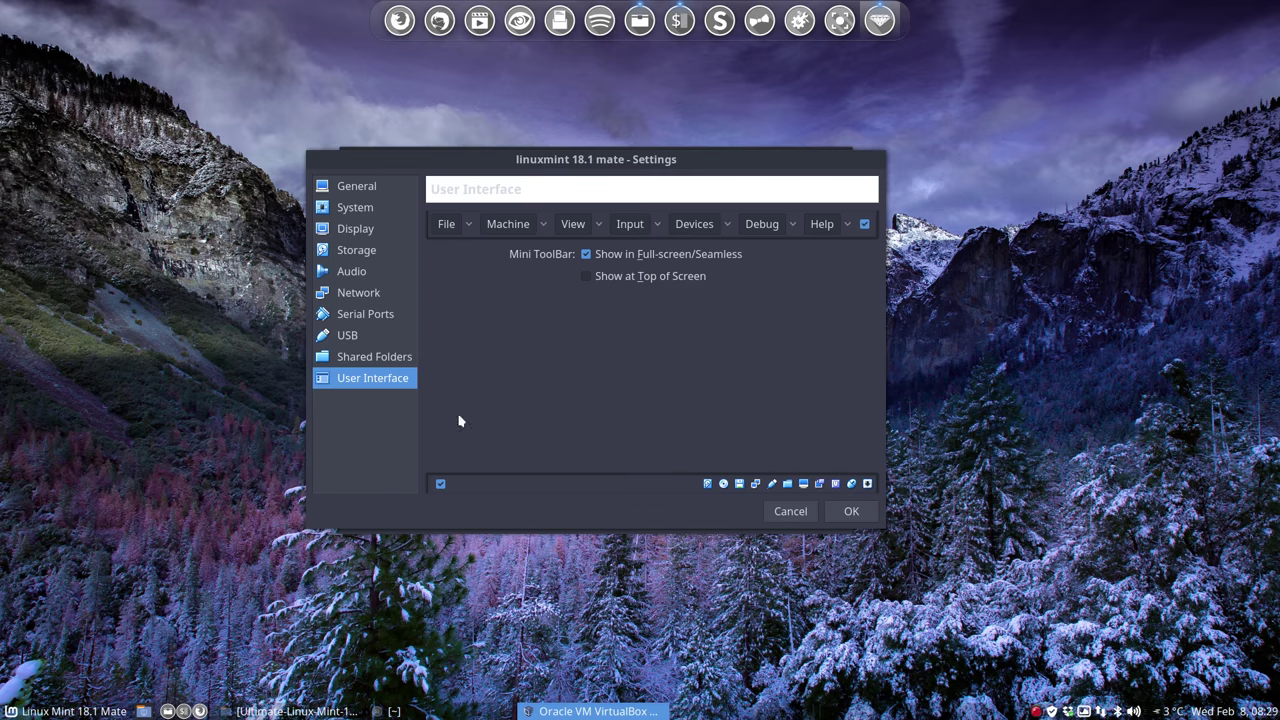
{"action": "left_click", "coordinate": [851, 511]}
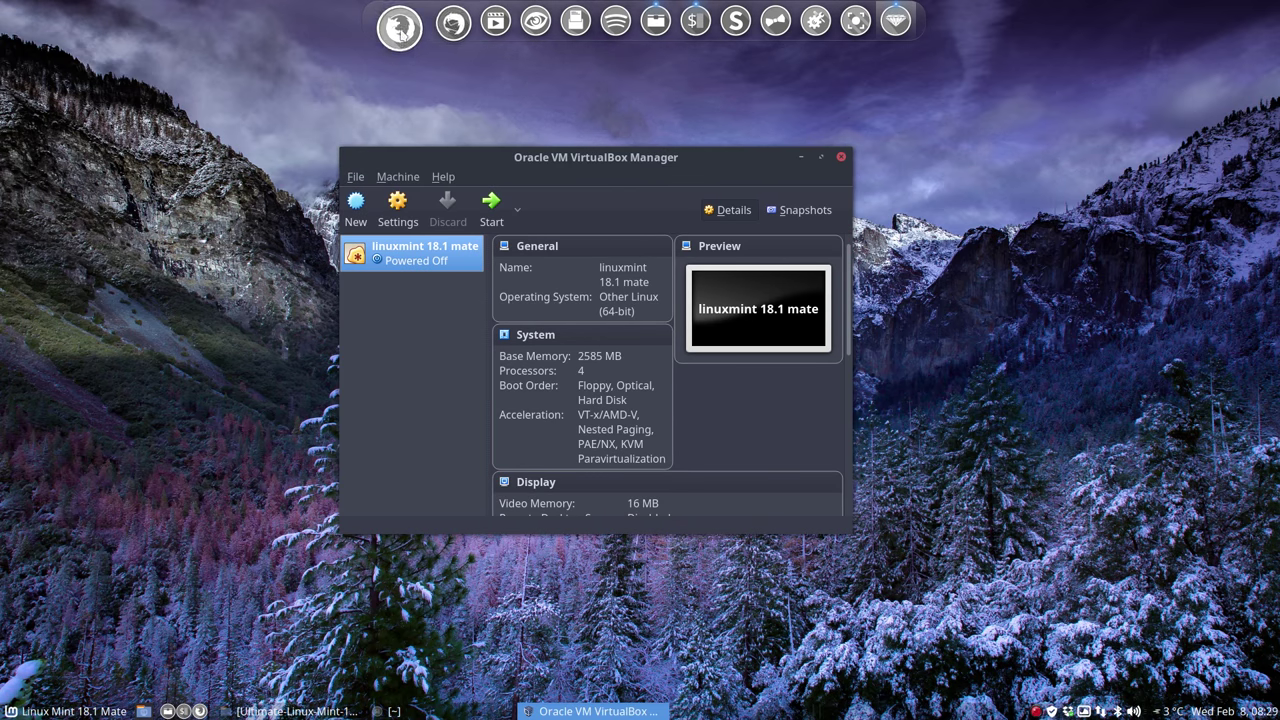
{"action": "left_click", "coordinate": [399, 20]}
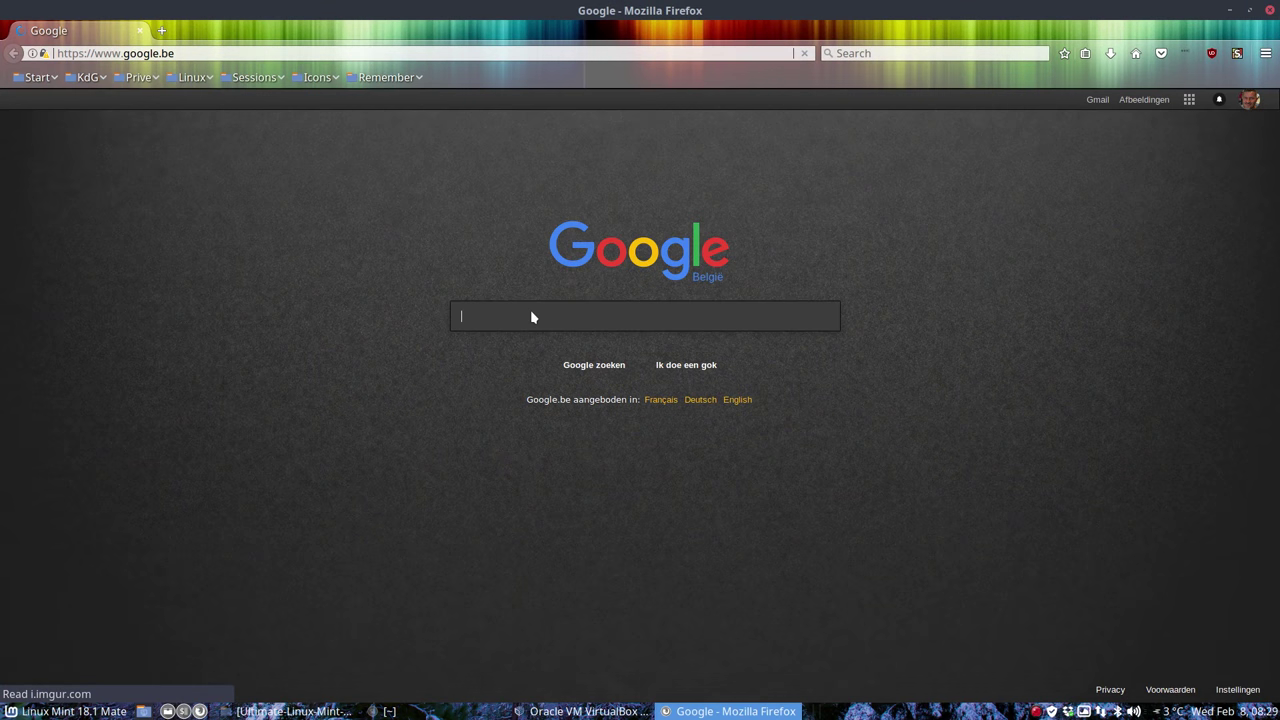
Step: Search Google for 'linux mint 18.1 mate download' and open the Serena MATE 64-bit result
{"action": "type", "text": "lin"}
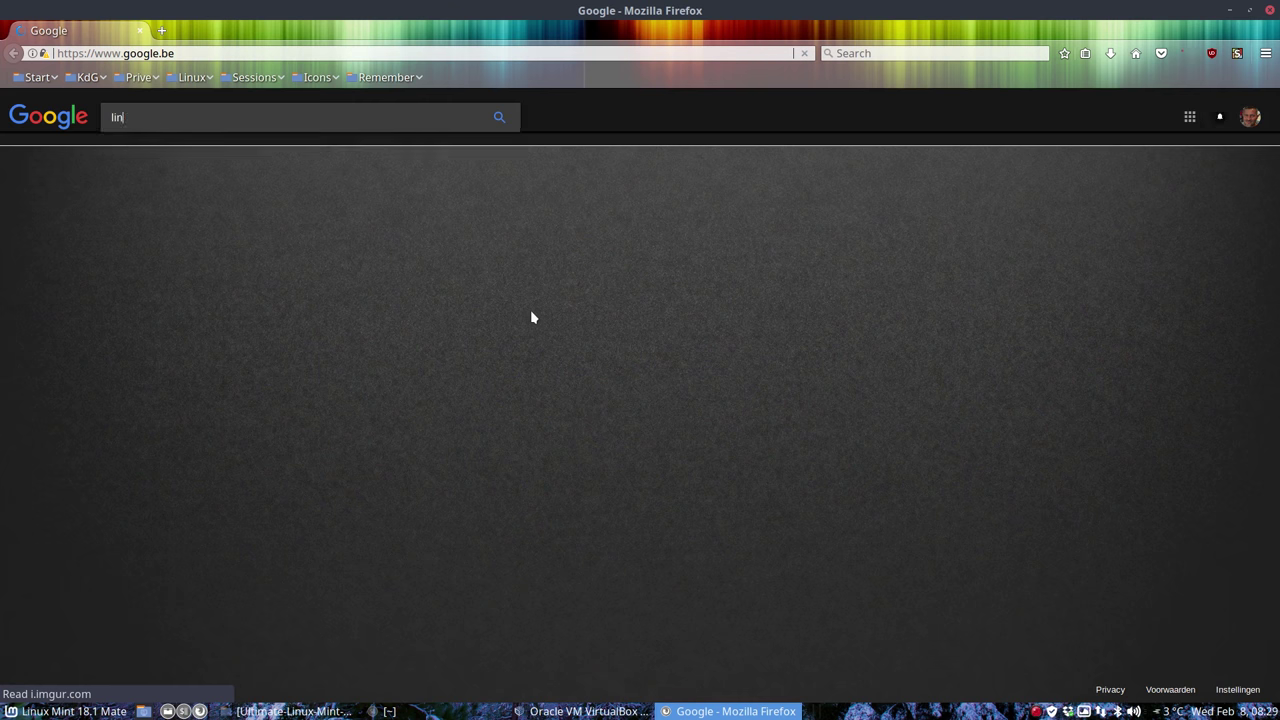
{"action": "type", "text": "ux mint 18.0"}
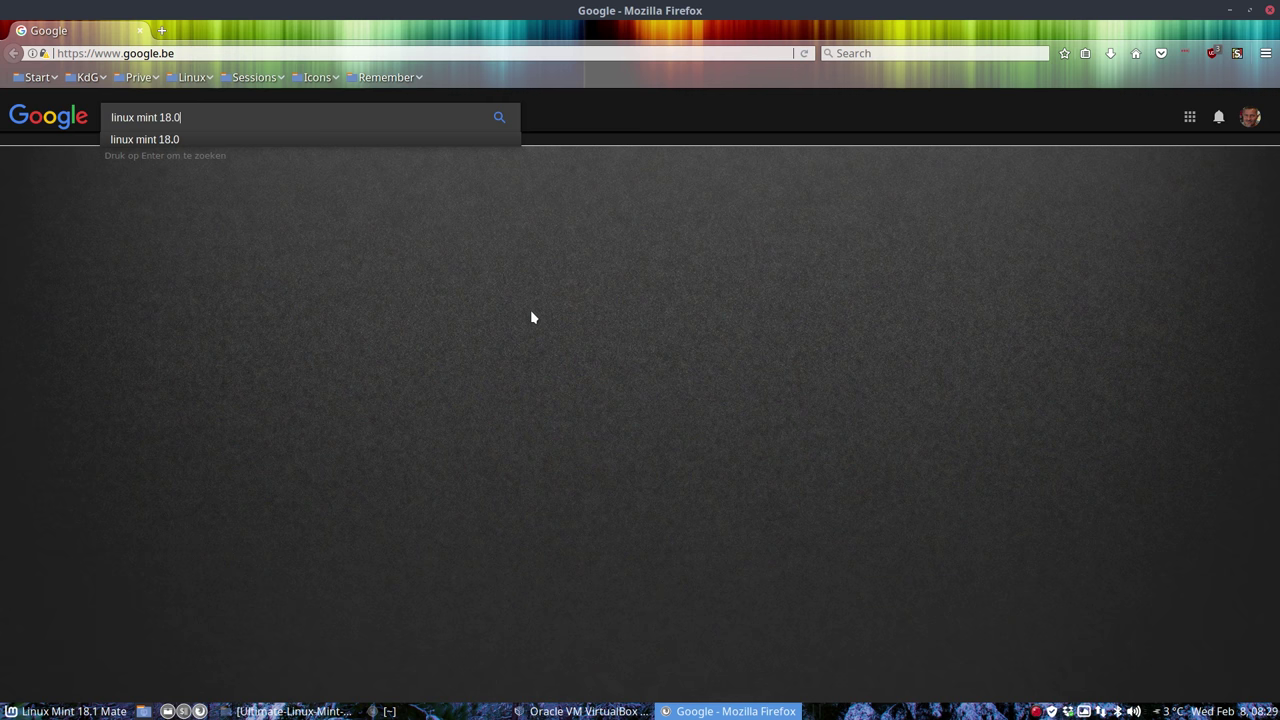
{"action": "key", "text": "BackSpace"}
{"action": "type", "text": "1 mate"}
{"action": "key", "text": "BackSpace"}
{"action": "key", "text": "BackSpace"}
{"action": "key", "text": "BackSpace"}
{"action": "type", "text": "ate download"}
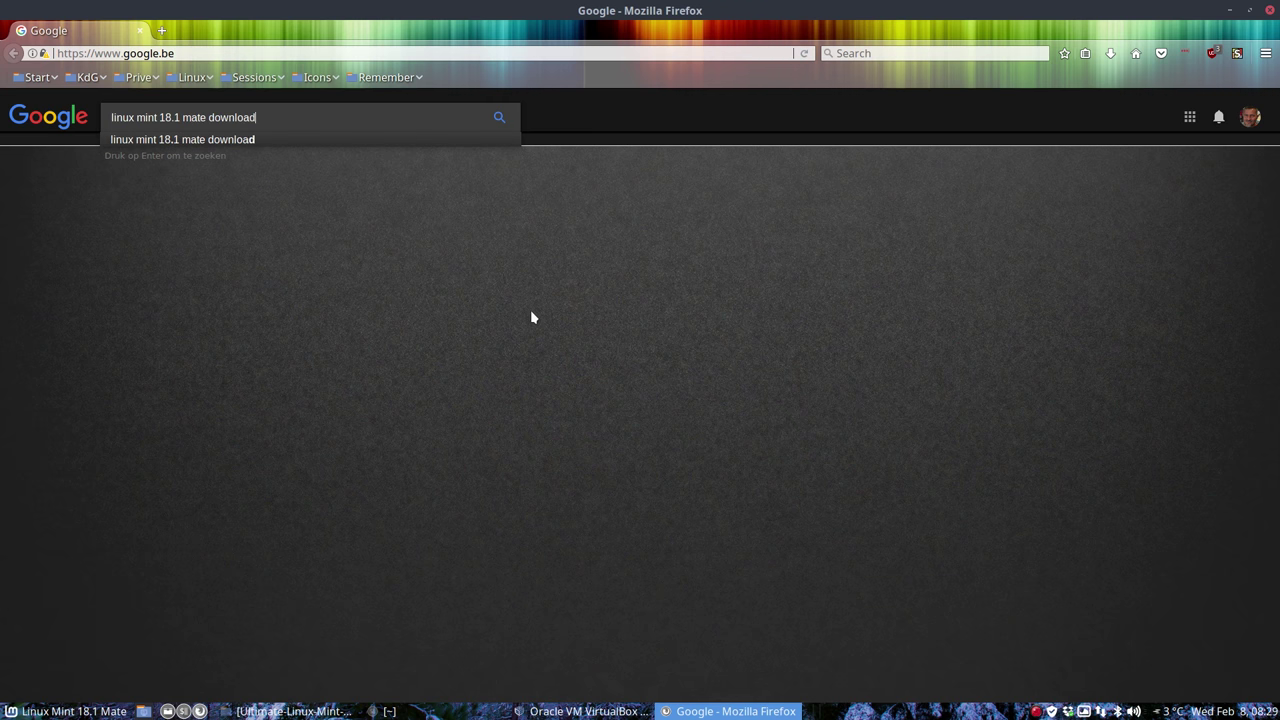
{"action": "key", "text": "Return"}
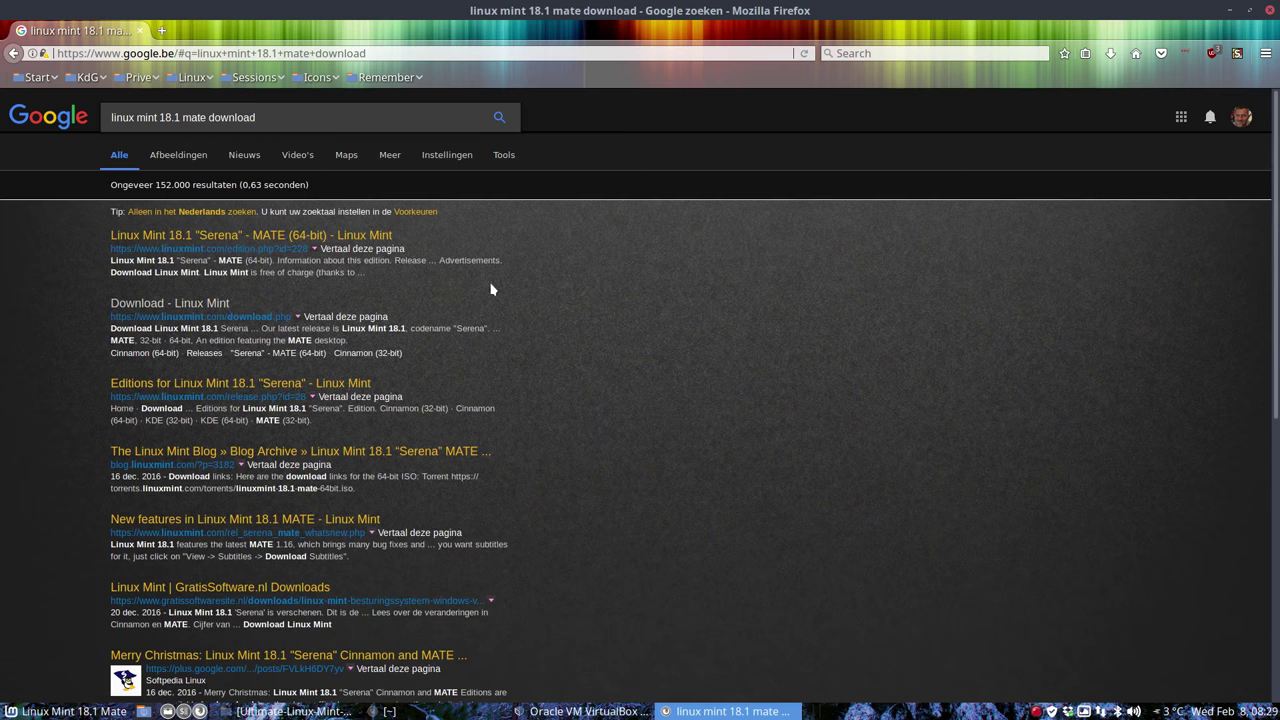
{"action": "left_click", "coordinate": [251, 238]}
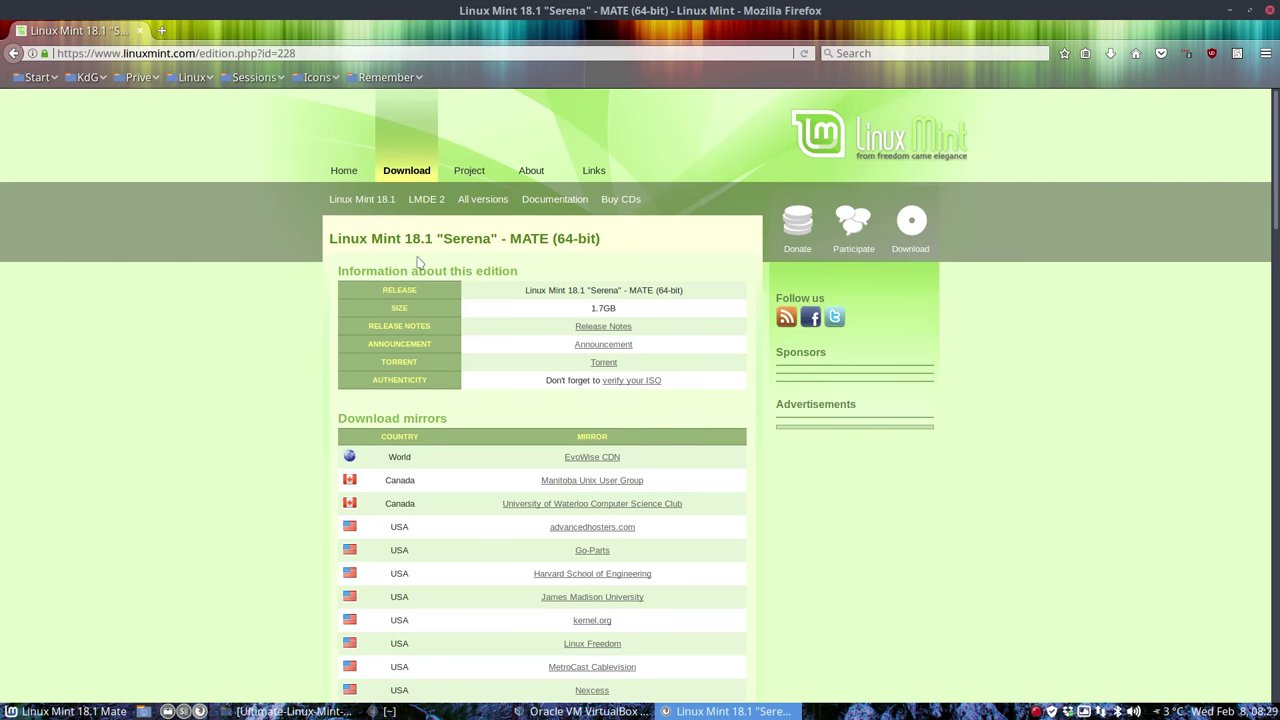
Step: Start the ISO download from the Hochschule Esslingen mirror and check its progress
{"action": "scroll", "coordinate": [277, 572], "scroll_direction": "down", "scroll_amount": 7}
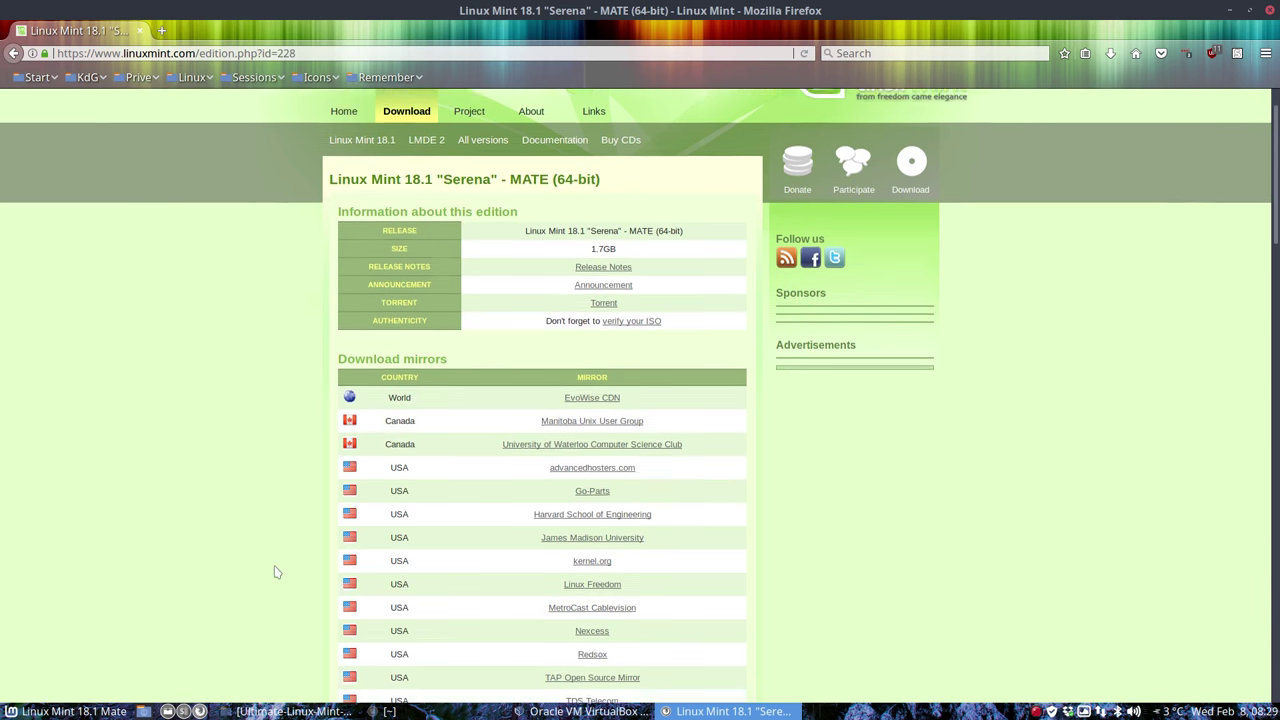
{"action": "scroll", "coordinate": [277, 572], "scroll_direction": "down", "scroll_amount": 3}
{"action": "scroll", "coordinate": [277, 572], "scroll_direction": "down", "scroll_amount": 3}
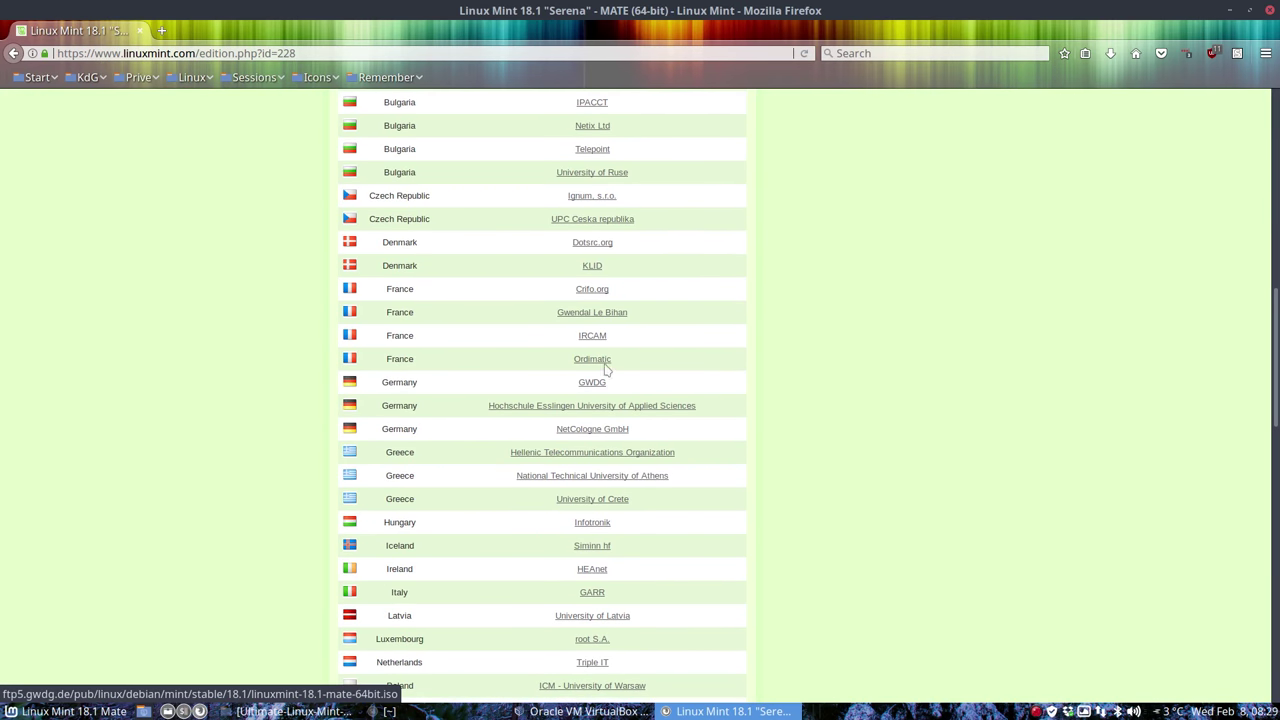
{"action": "left_click", "coordinate": [684, 410]}
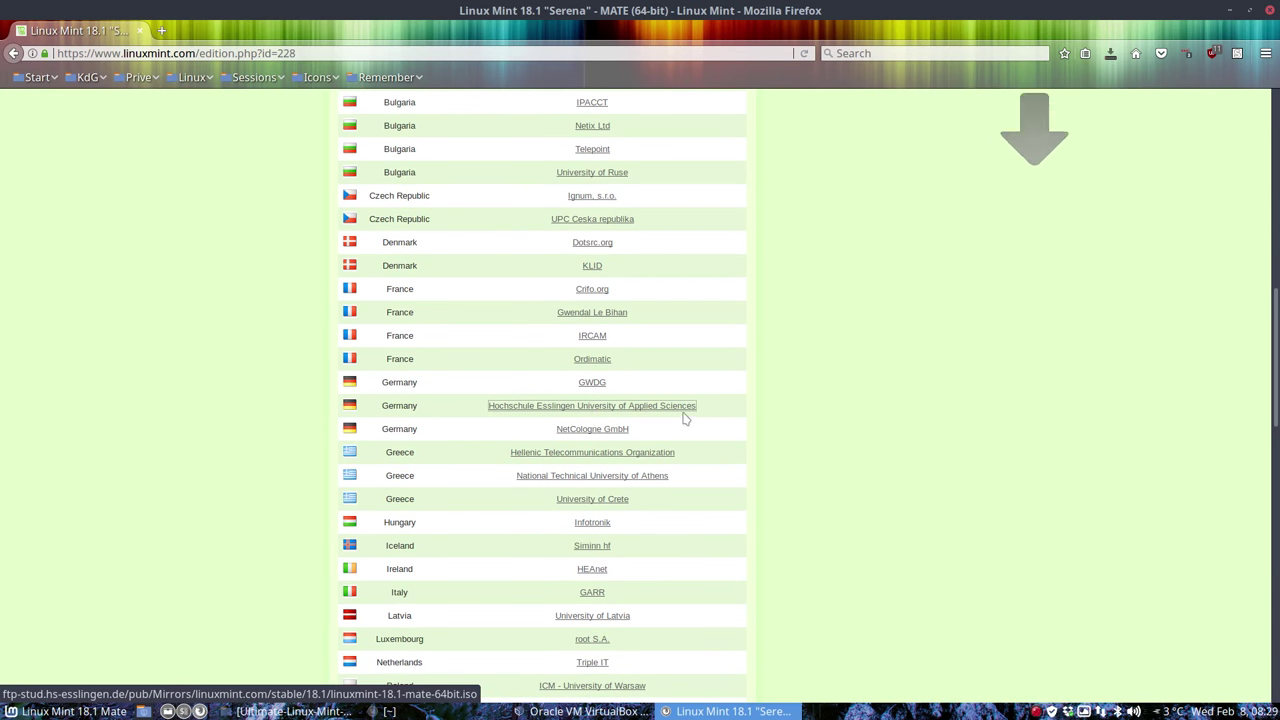
{"action": "left_click", "coordinate": [1116, 60]}
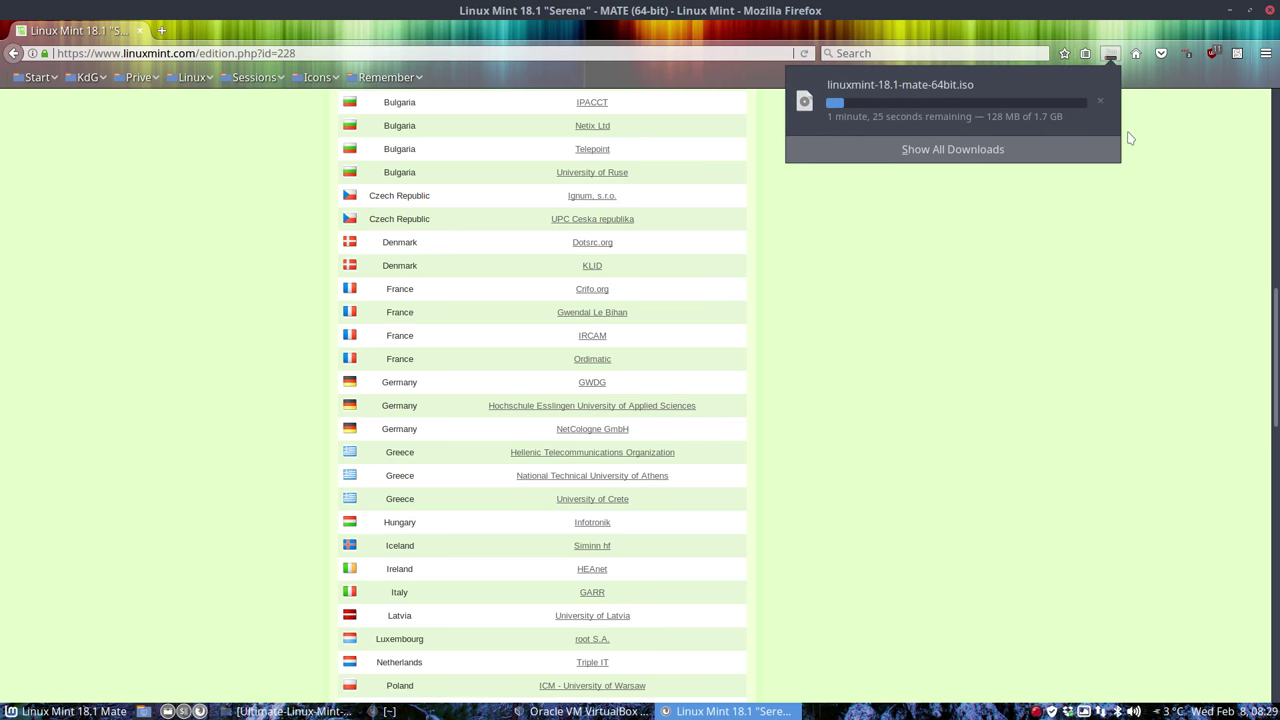
{"action": "left_click", "coordinate": [847, 543]}
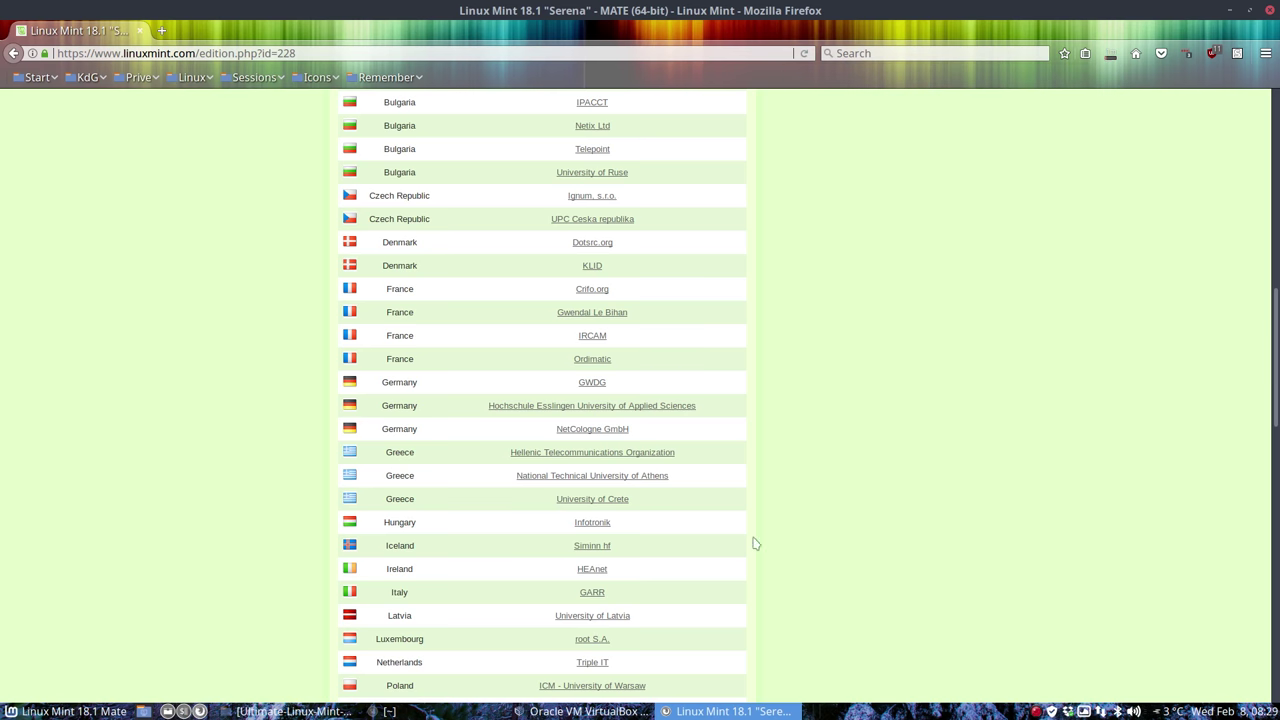
Step: Start a duplicate download from the NetCologne mirror, then cancel it in the downloads list
{"action": "left_click", "coordinate": [592, 430]}
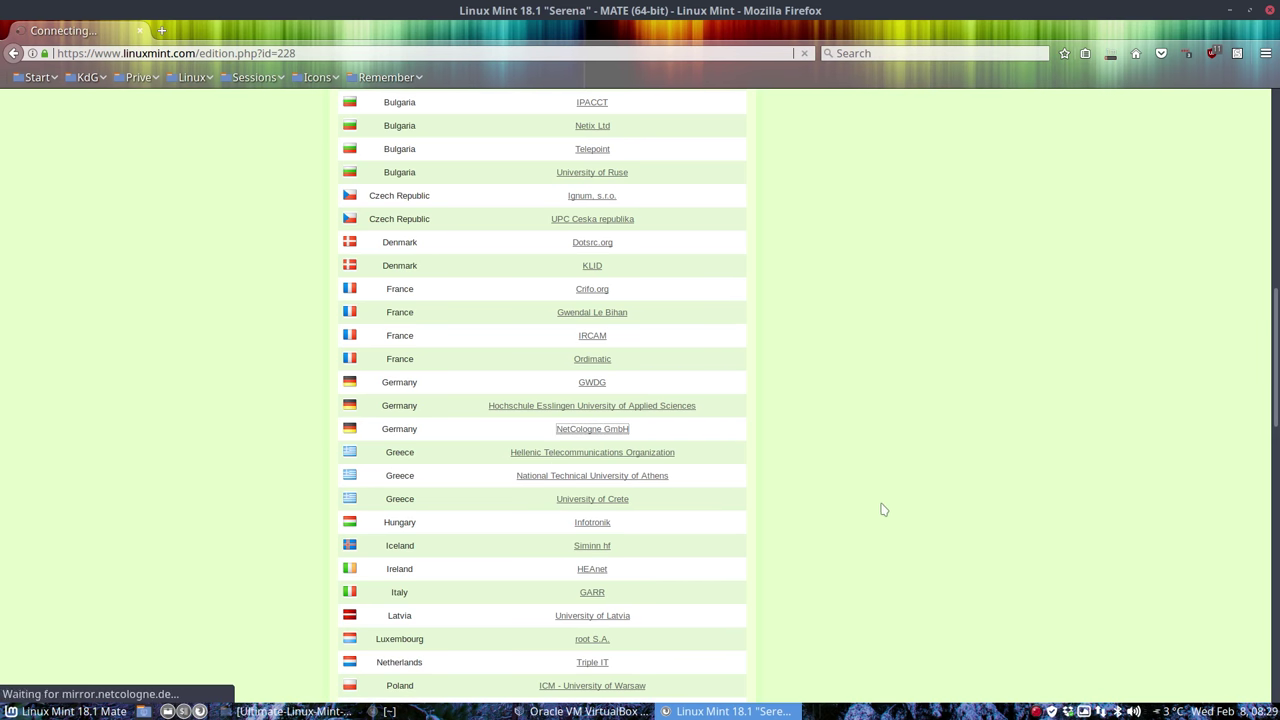
{"action": "left_click", "coordinate": [1112, 54]}
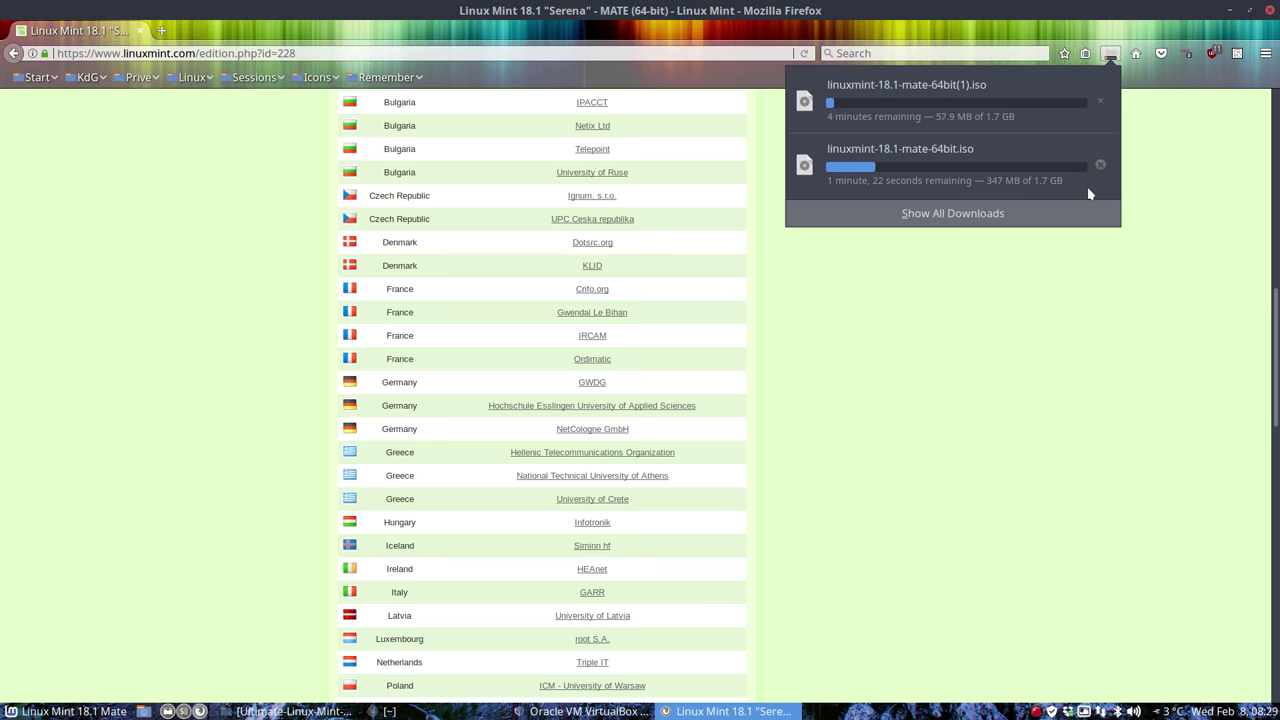
{"action": "left_click", "coordinate": [1101, 103]}
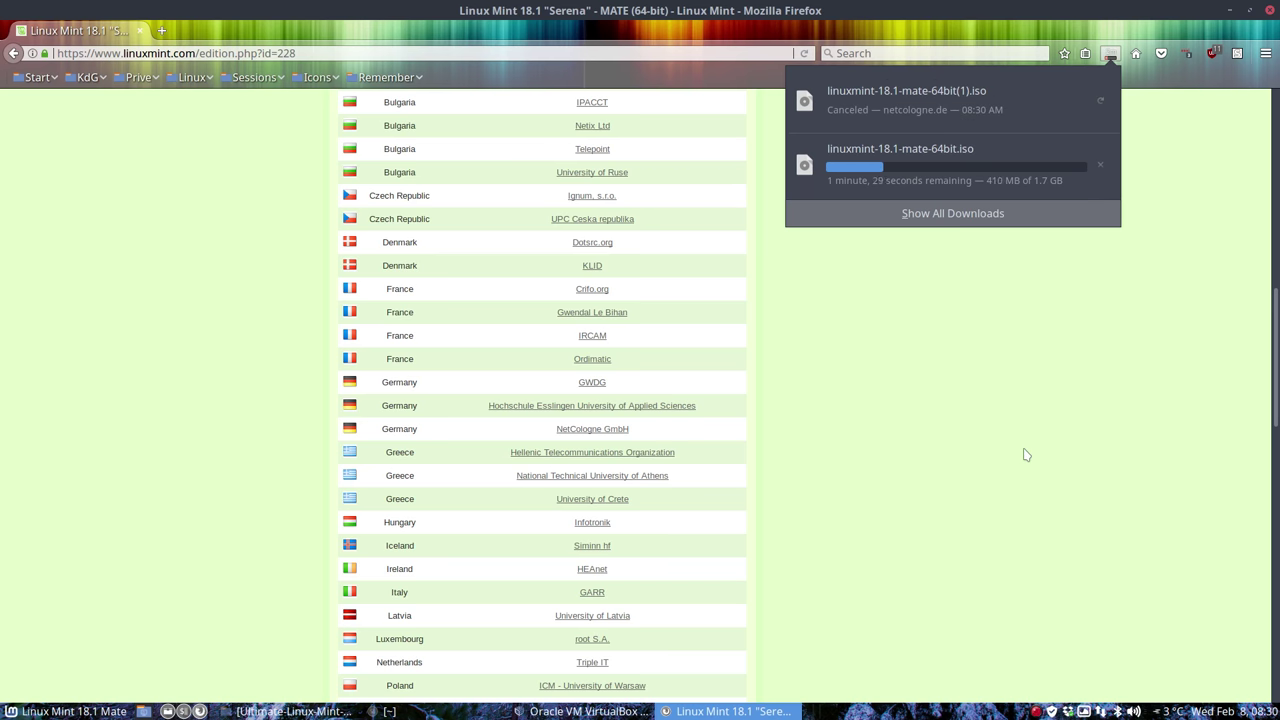
{"action": "left_click", "coordinate": [1037, 712]}
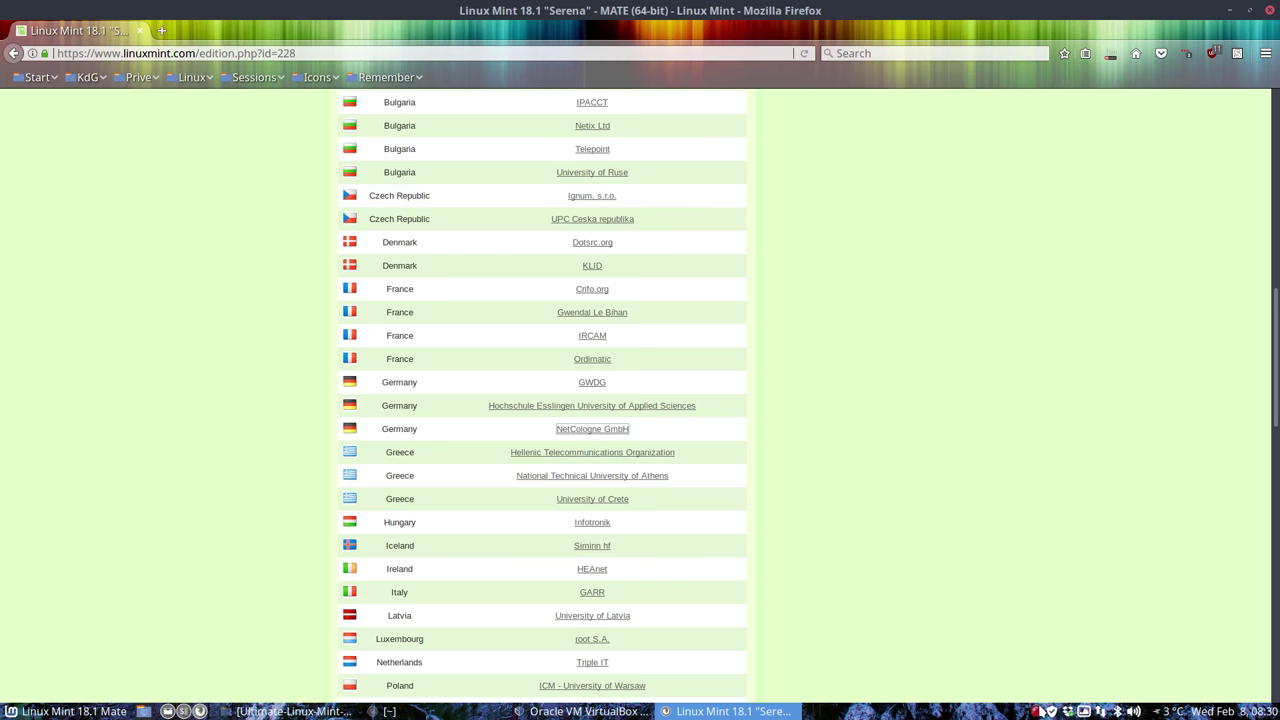
{"action": "right_click", "coordinate": [1040, 711]}
{"action": "left_click", "coordinate": [1097, 601]}
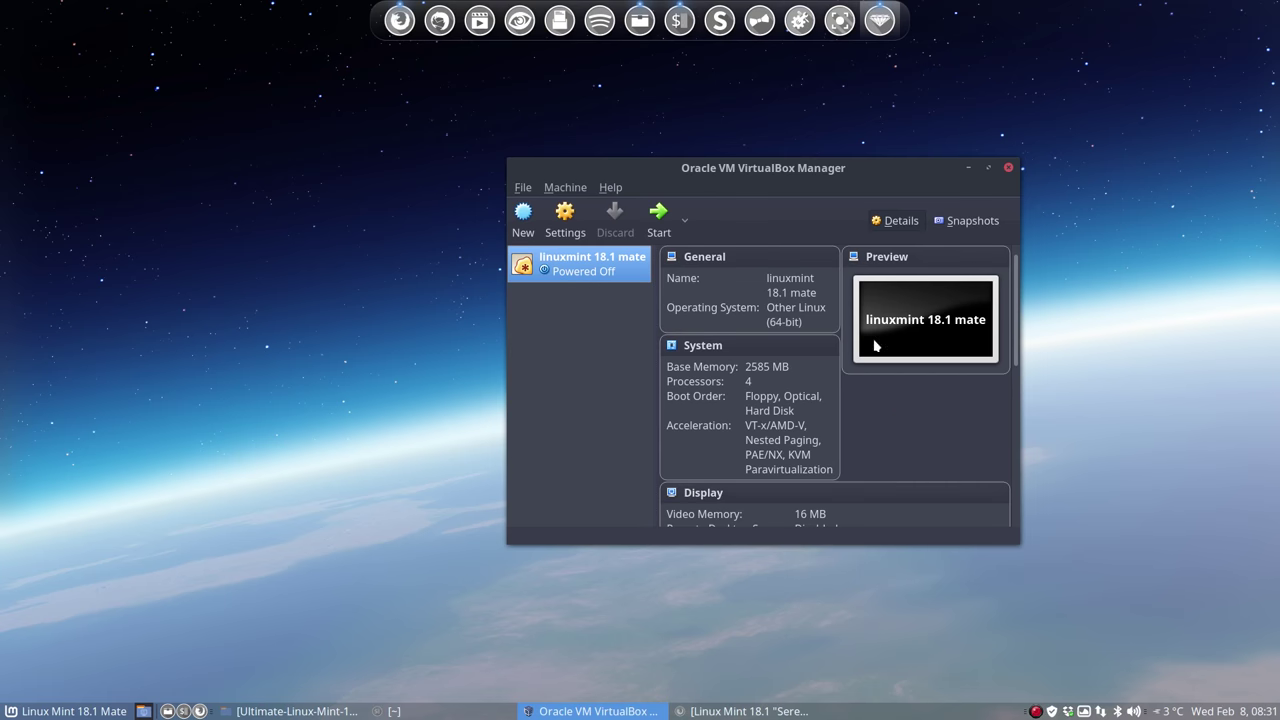
Step: Retry the canceled download and open the folder holding the finished 64-bit ISO
{"action": "left_click_drag", "start_coordinate": [780, 168], "coordinate": [732, 160]}
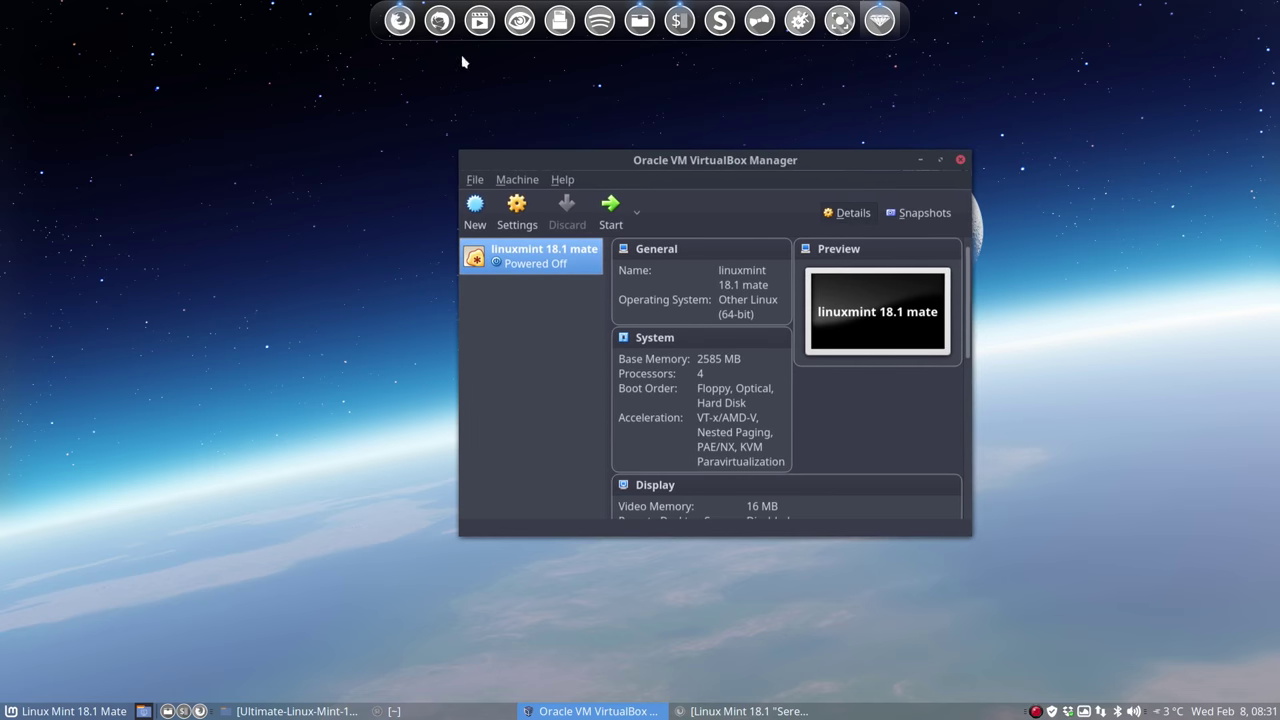
{"action": "key", "text": "alt+Tab"}
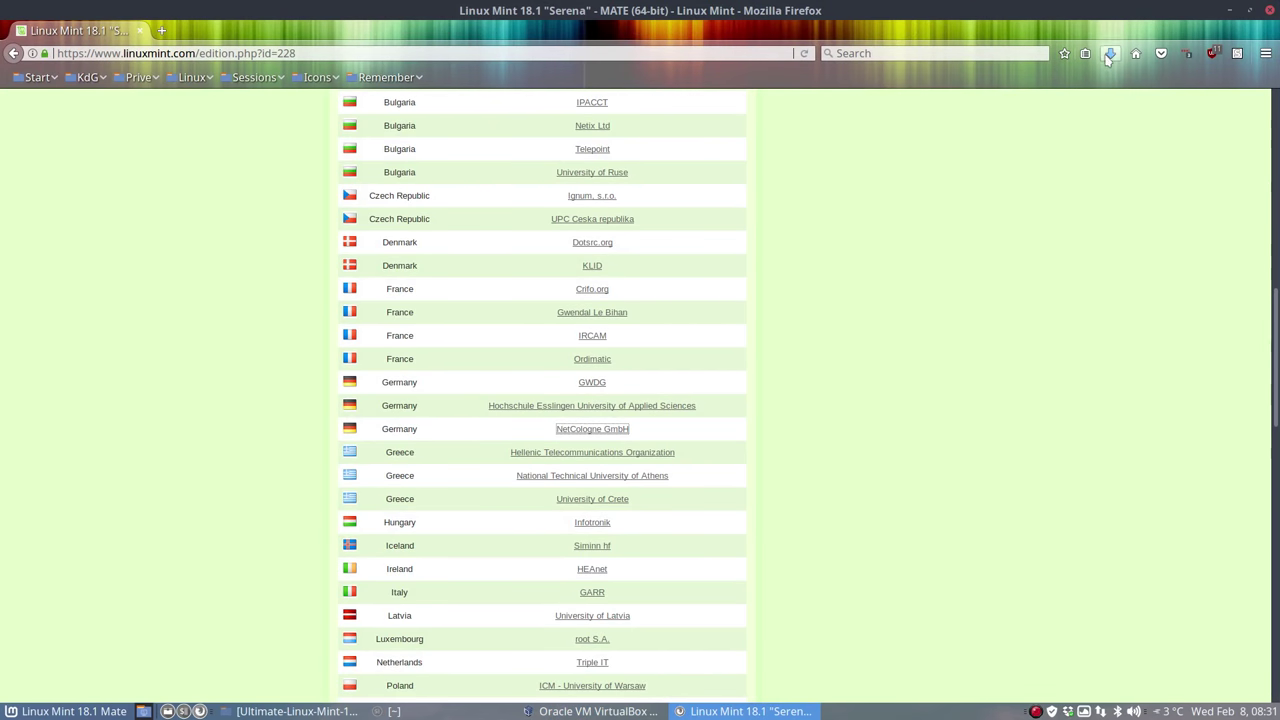
{"action": "left_click", "coordinate": [1109, 54]}
{"action": "left_click", "coordinate": [1101, 104]}
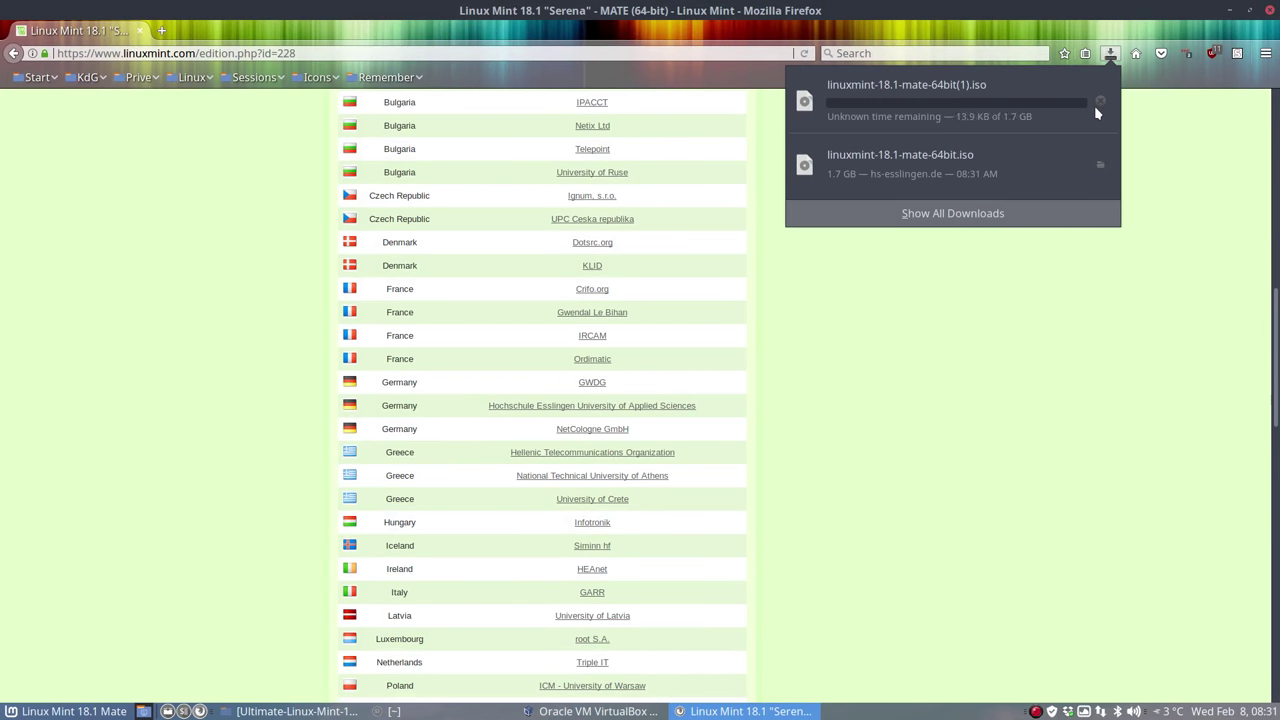
{"action": "left_click", "coordinate": [1100, 165]}
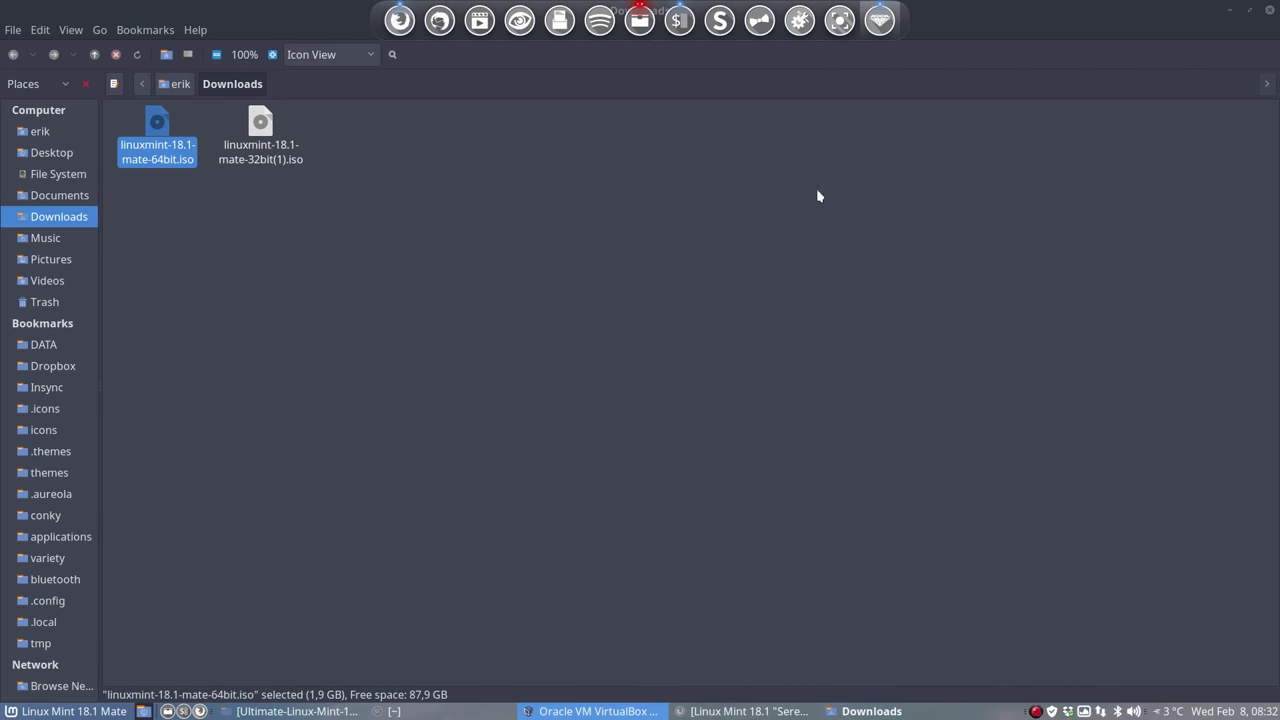
Step: Delete linuxmint-18.1-mate-32bit(1).iso from Downloads, keeping the 64-bit ISO, and minimize Caja
{"action": "left_click", "coordinate": [377, 281]}
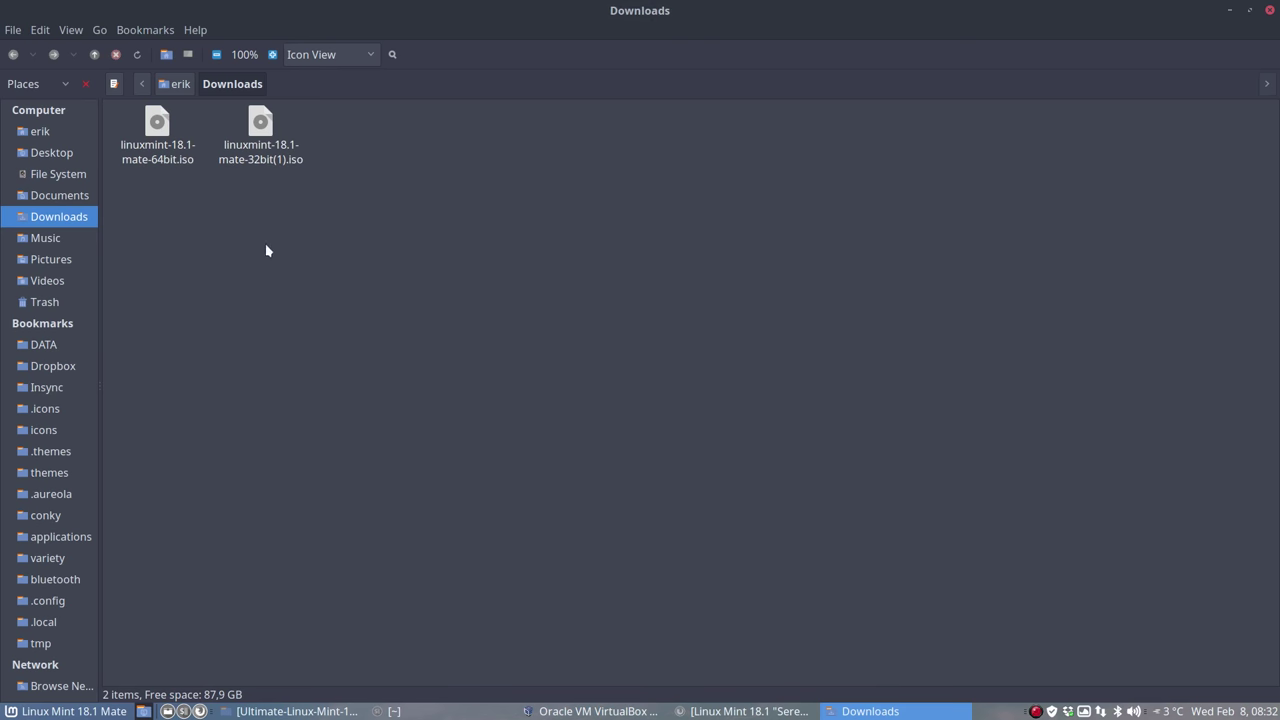
{"action": "left_click", "coordinate": [265, 170]}
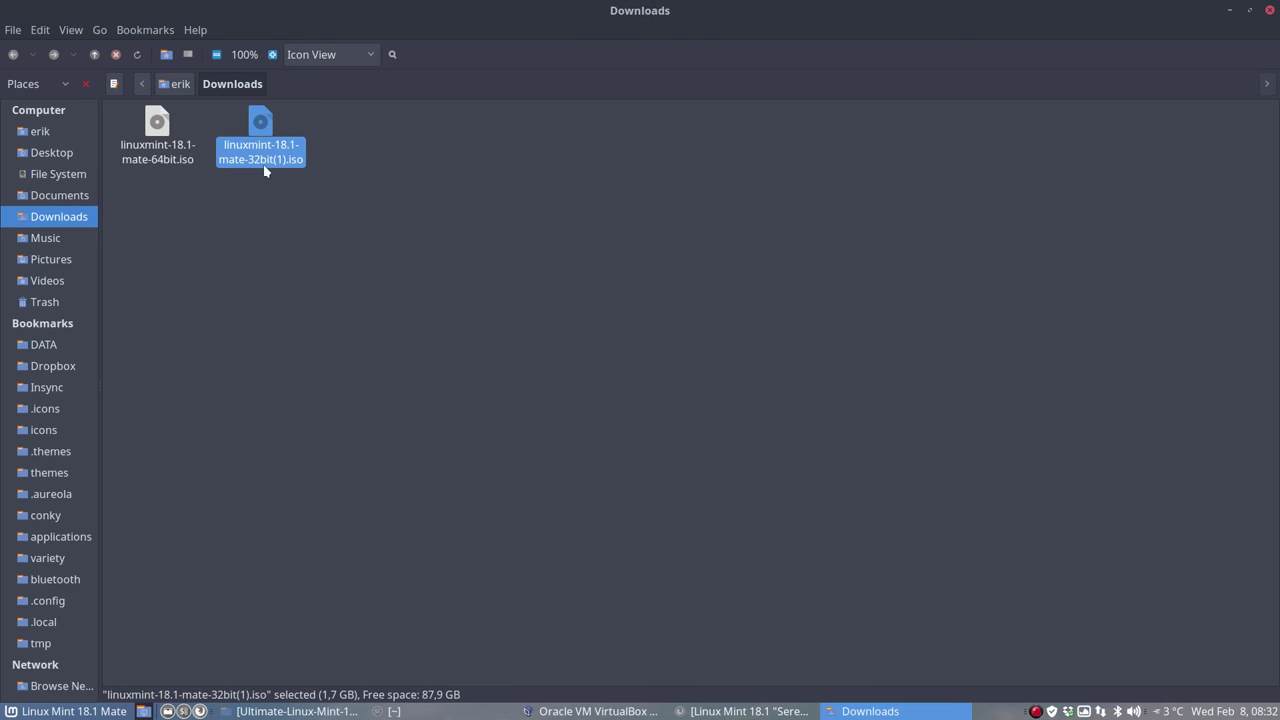
{"action": "left_click", "coordinate": [275, 237]}
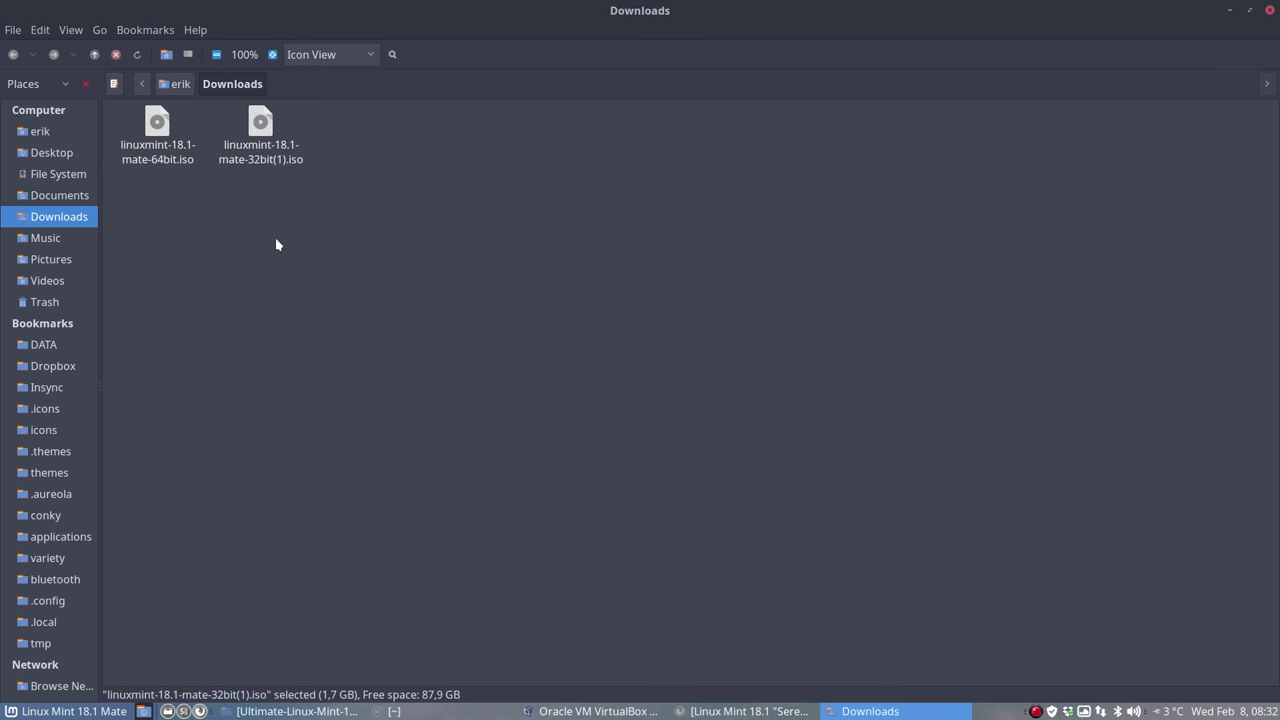
{"action": "left_click", "coordinate": [260, 131]}
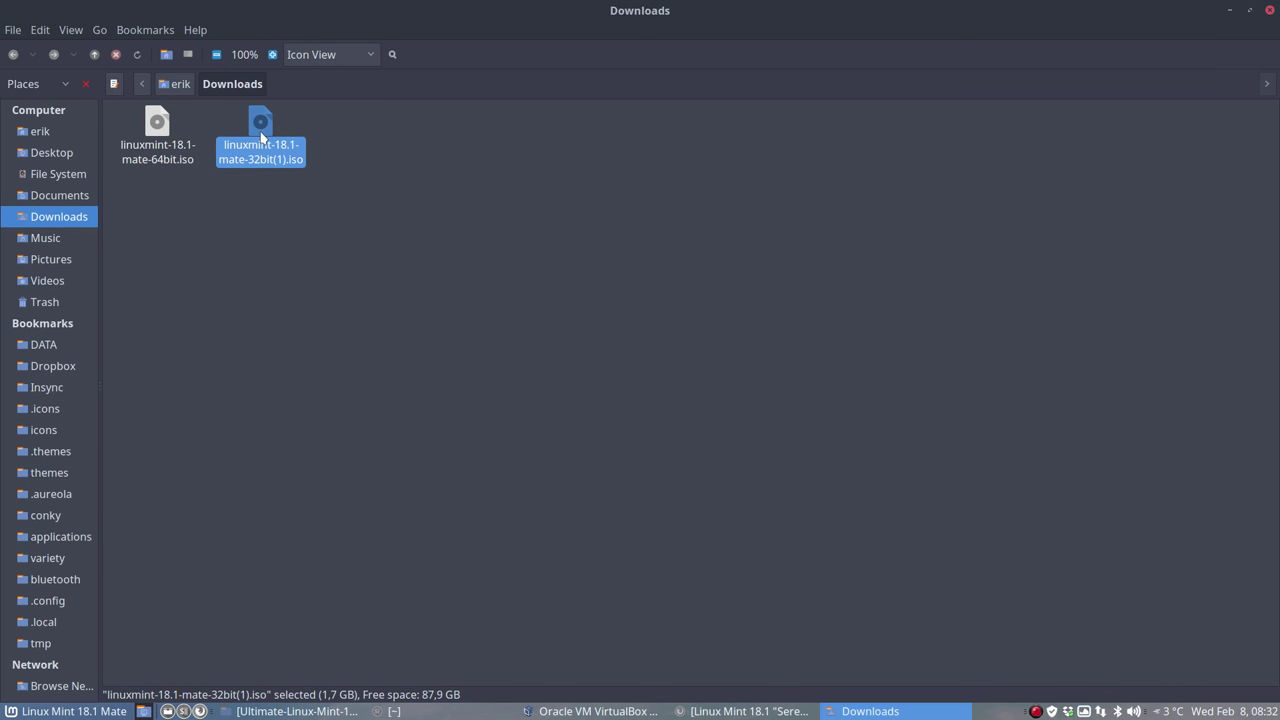
{"action": "key", "text": "Delete"}
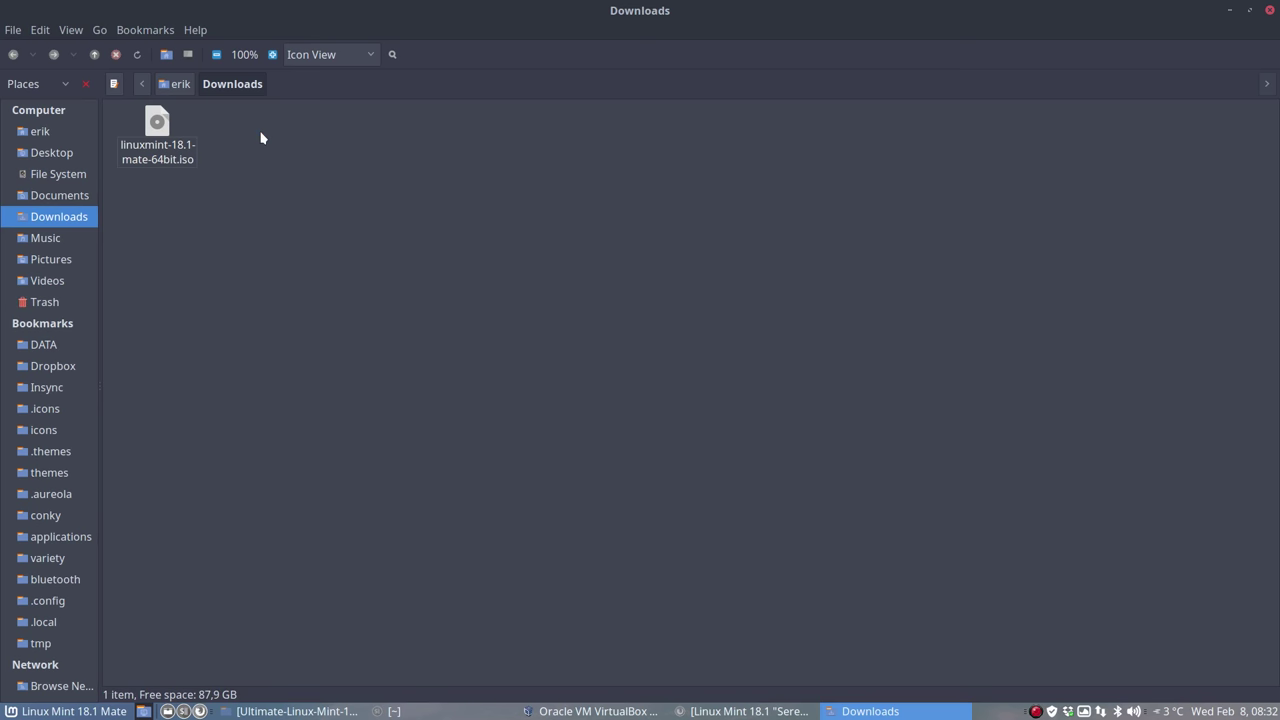
{"action": "left_click", "coordinate": [158, 141]}
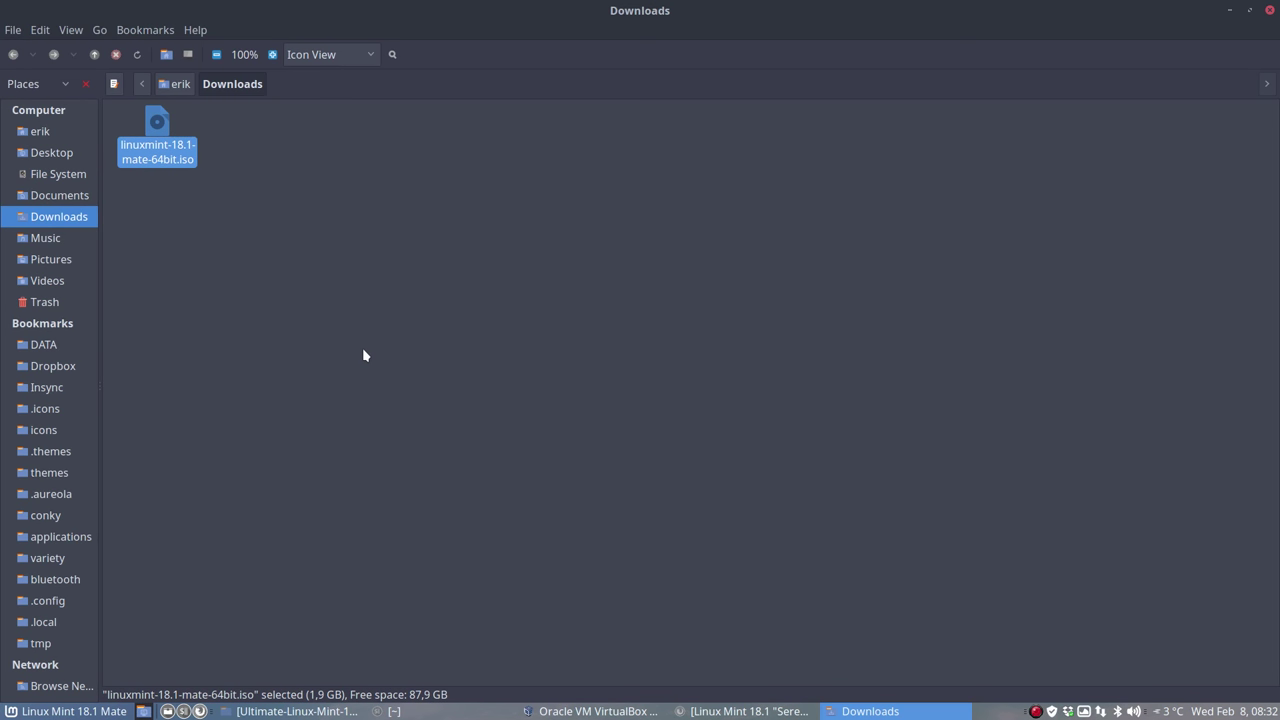
{"action": "left_click", "coordinate": [1229, 10]}
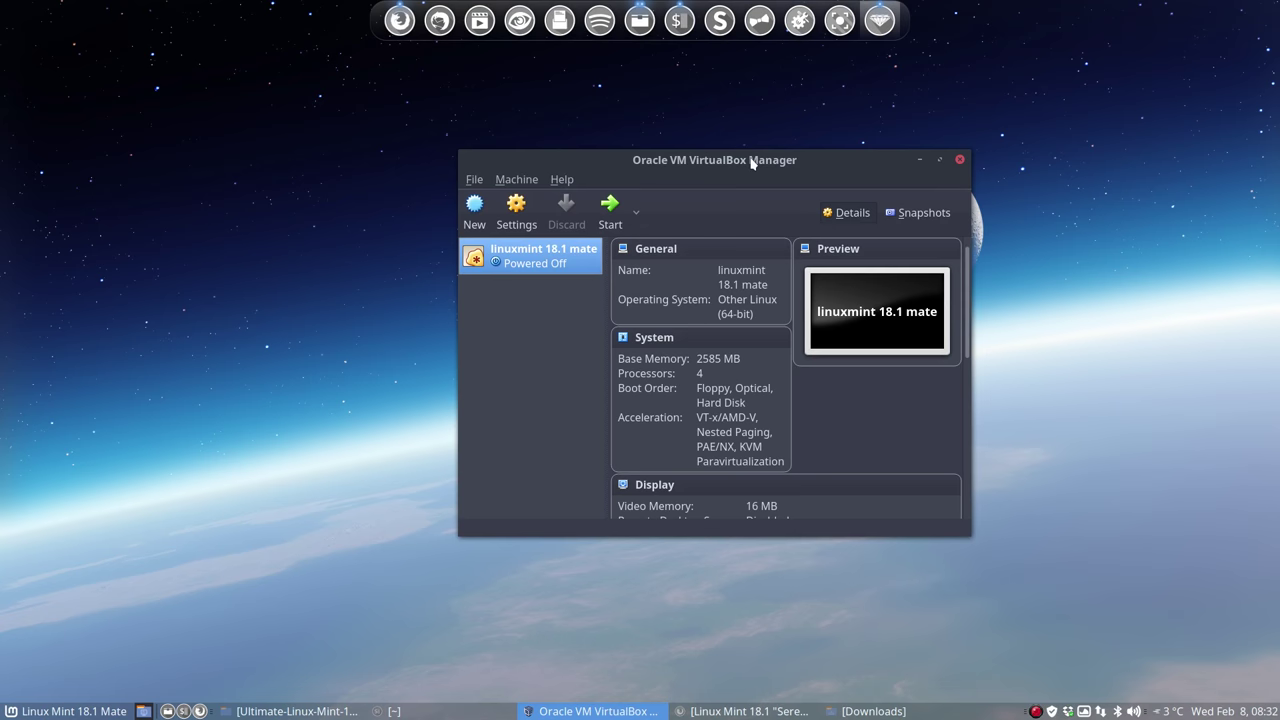
Step: Attach Downloads/linuxmint-18.1-mate-64bit.iso to the empty optical drive and start the machine
{"action": "left_click_drag", "start_coordinate": [752, 164], "coordinate": [517, 100]}
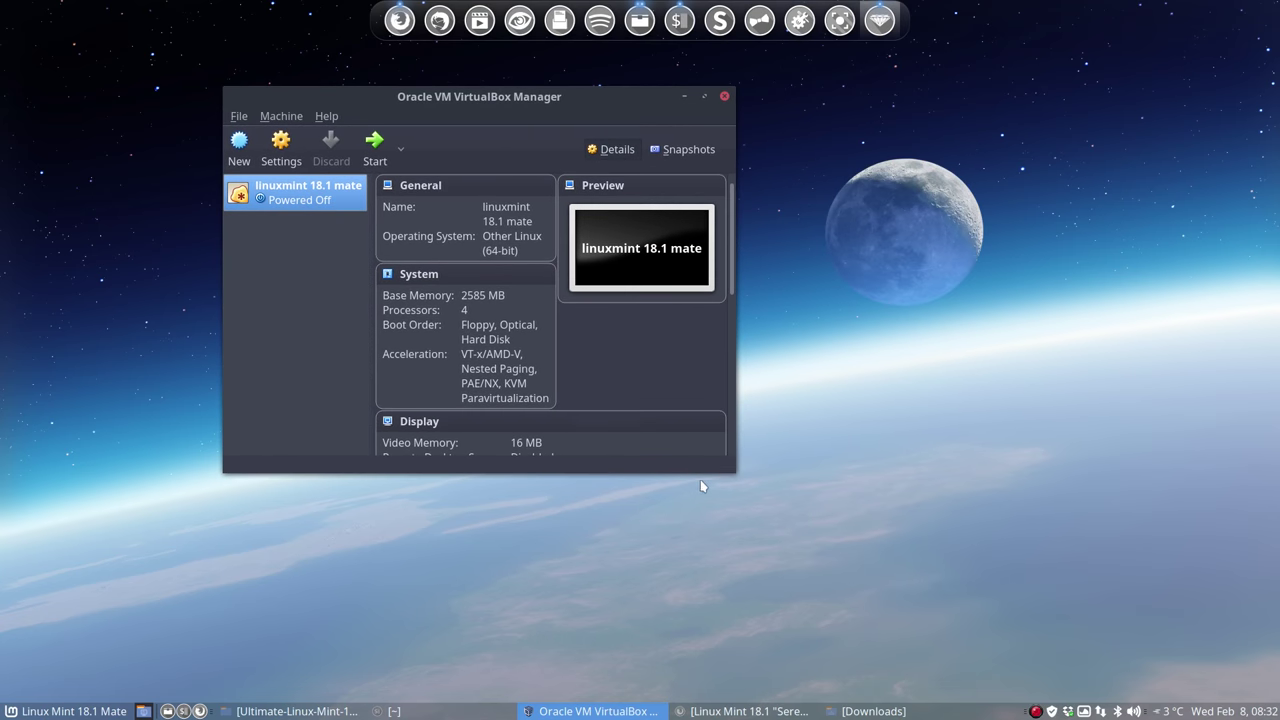
{"action": "left_click_drag", "start_coordinate": [732, 473], "coordinate": [1081, 668]}
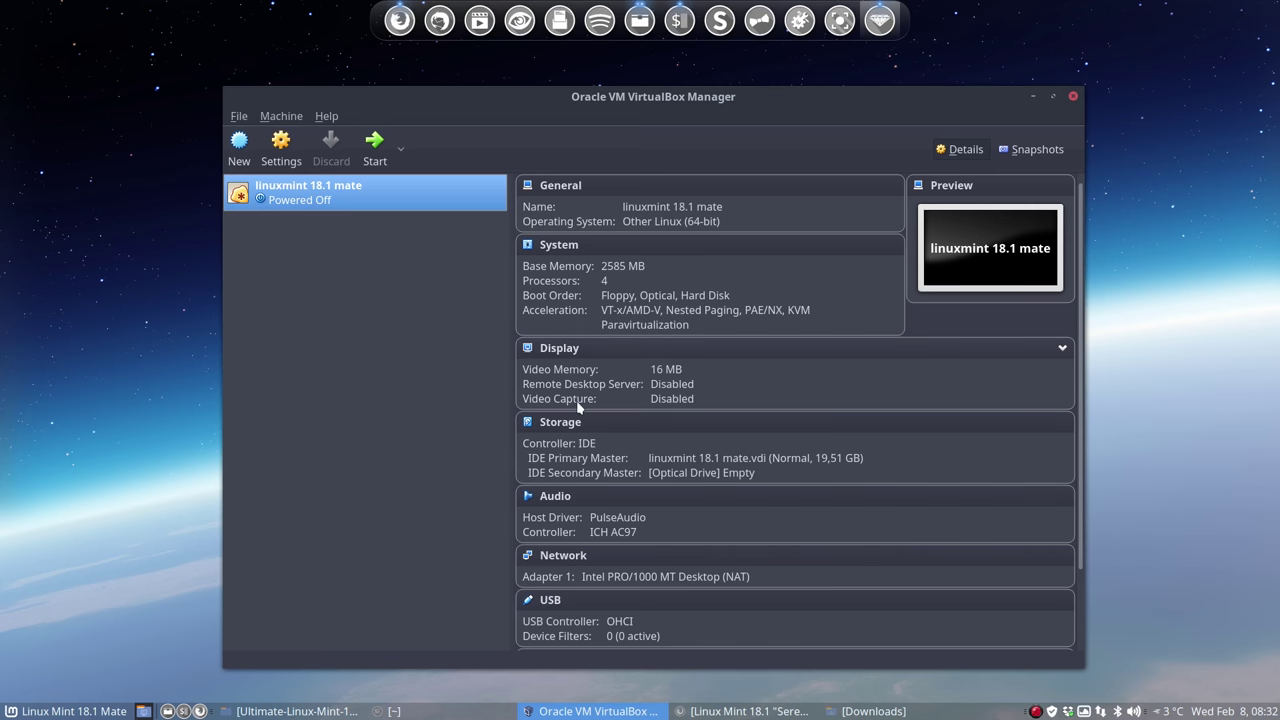
{"action": "left_click", "coordinate": [702, 477]}
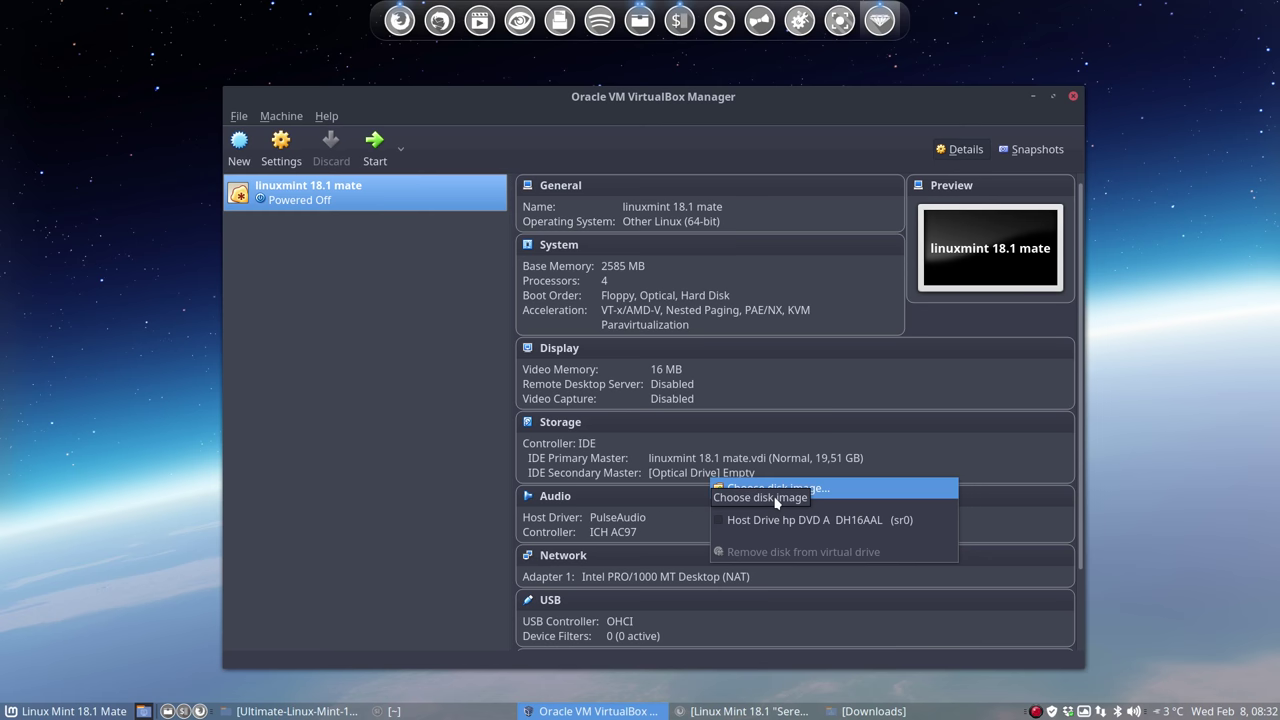
{"action": "left_click", "coordinate": [776, 490]}
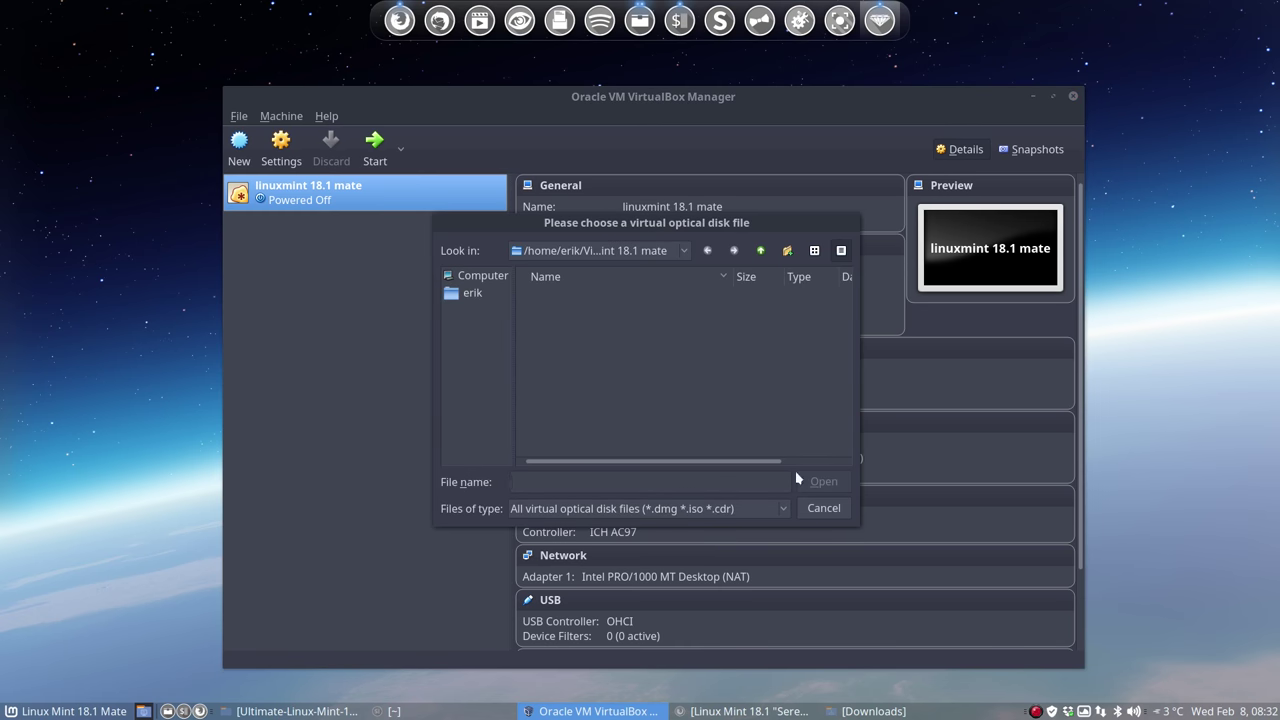
{"action": "left_click", "coordinate": [481, 300]}
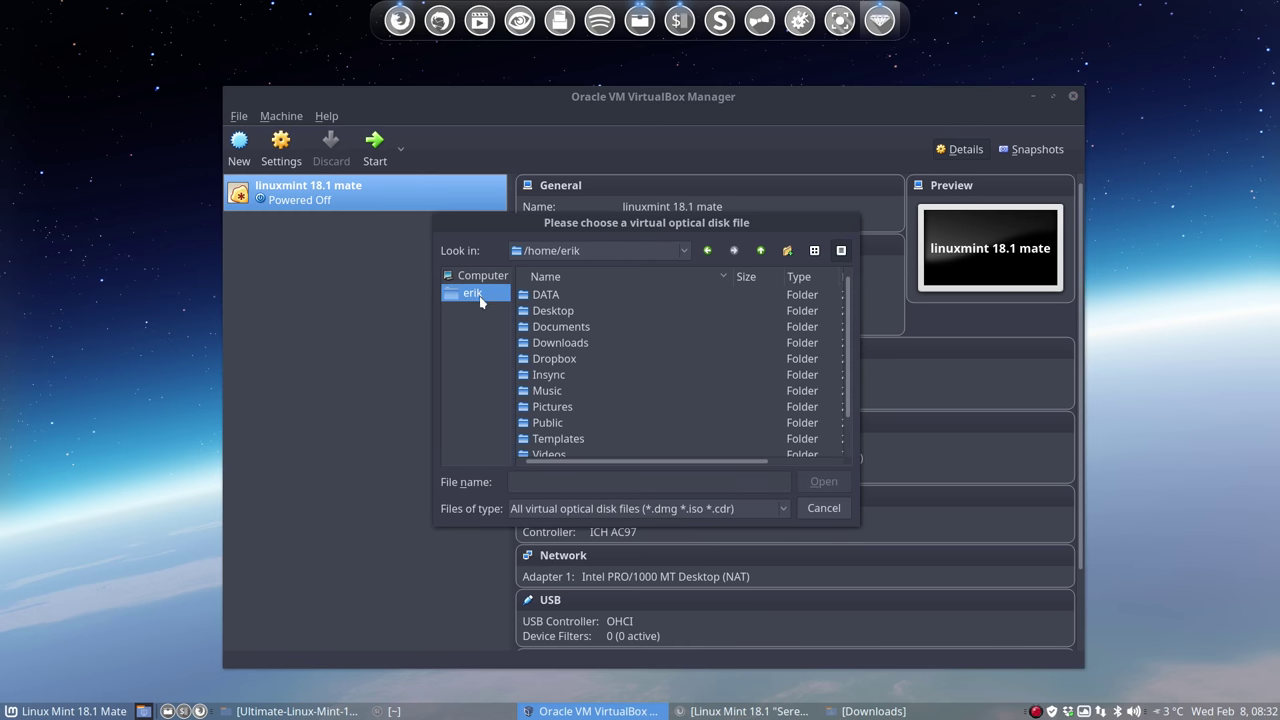
{"action": "left_click", "coordinate": [567, 347]}
{"action": "double_click", "coordinate": [567, 347]}
{"action": "left_click", "coordinate": [592, 297]}
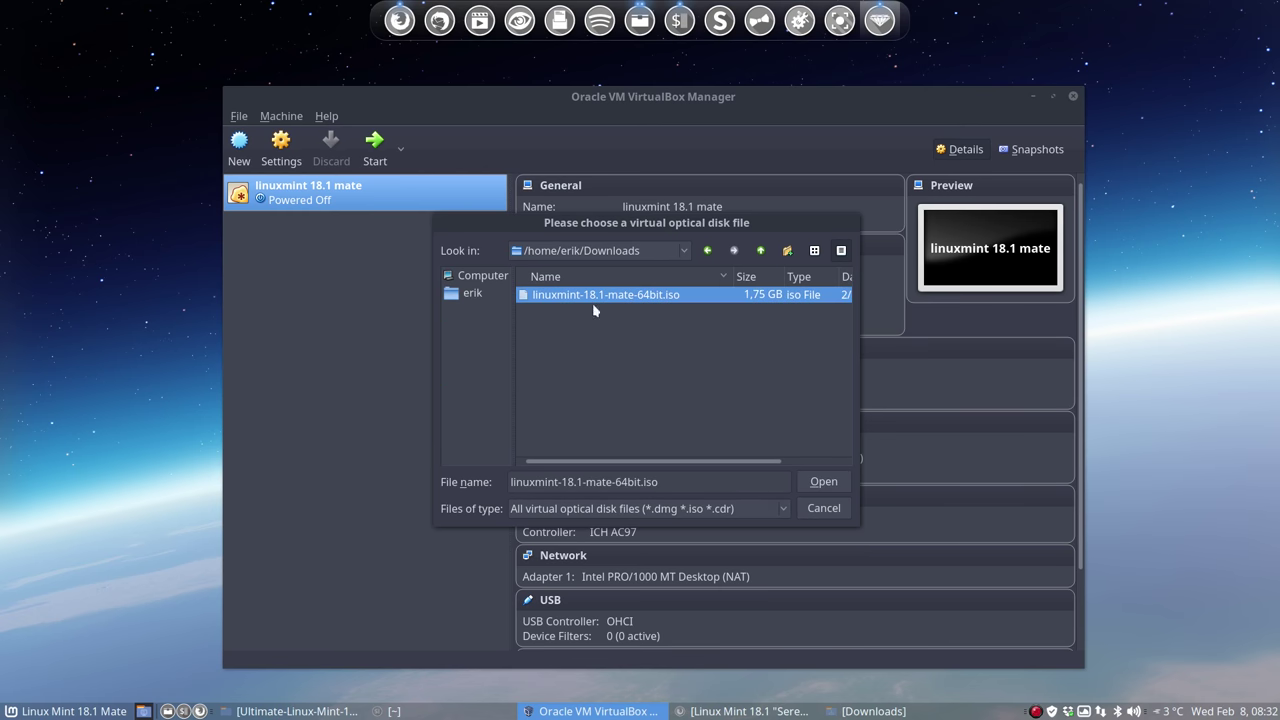
{"action": "left_click", "coordinate": [813, 483]}
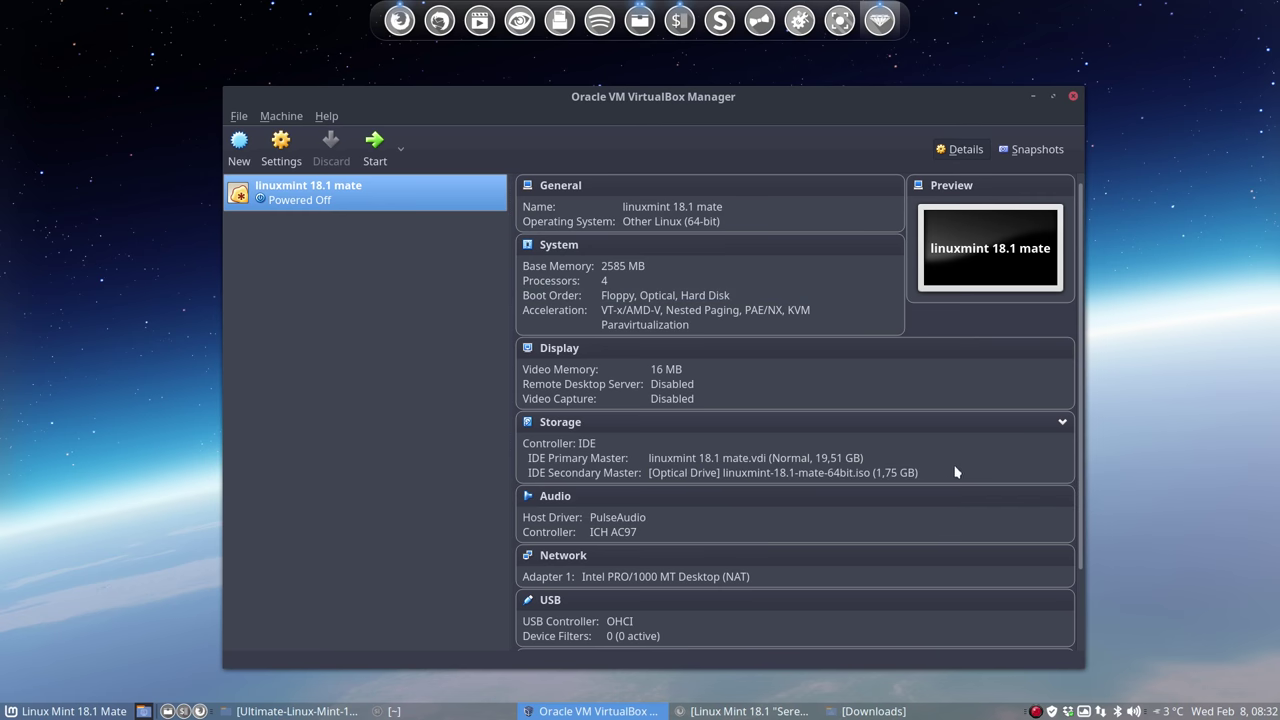
{"action": "left_click", "coordinate": [374, 145]}
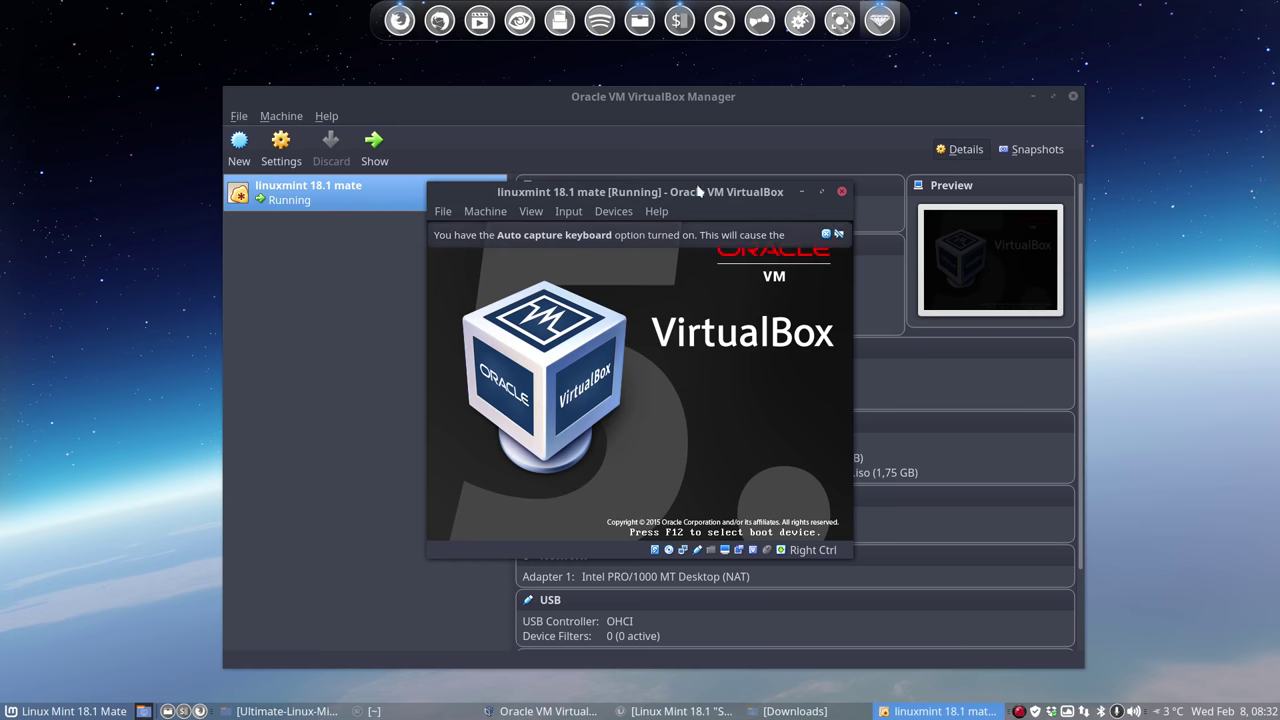
Step: Minimize the Manager and let the VM capture input, disabling the capture notice
{"action": "left_click", "coordinate": [1035, 99]}
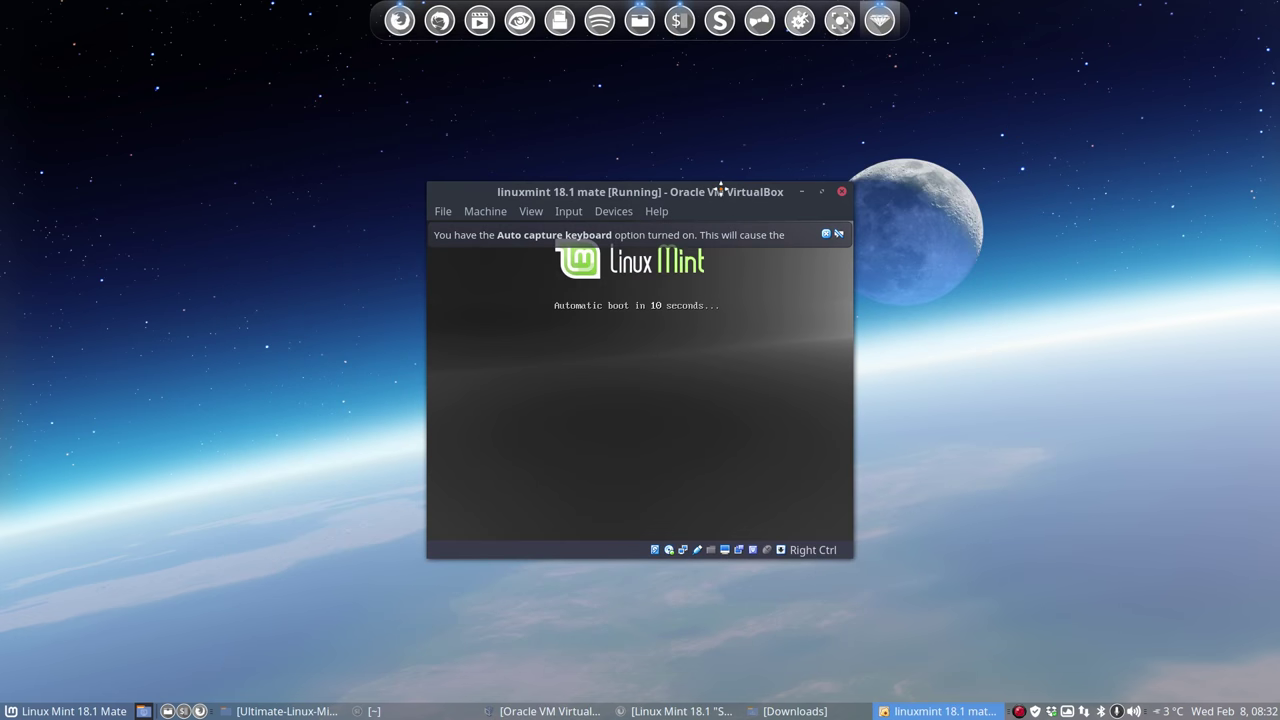
{"action": "left_click_drag", "start_coordinate": [620, 193], "coordinate": [541, 66]}
{"action": "left_click", "coordinate": [554, 263]}
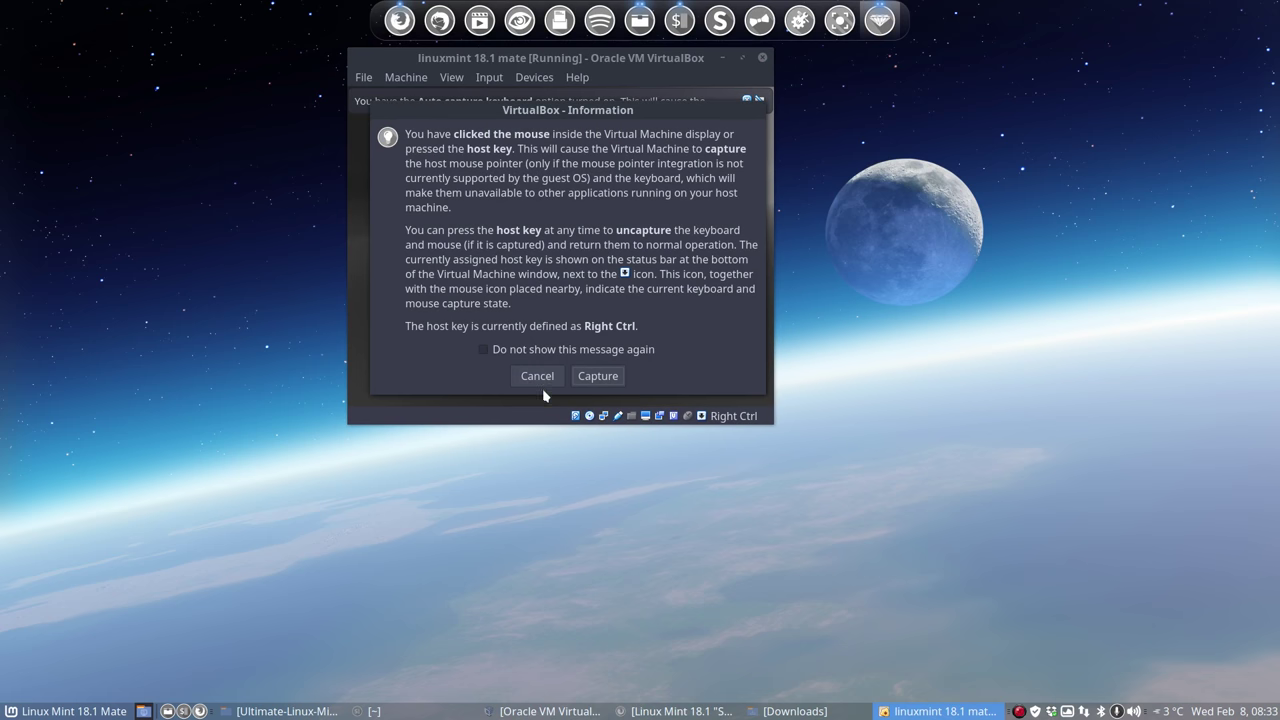
{"action": "left_click", "coordinate": [524, 353]}
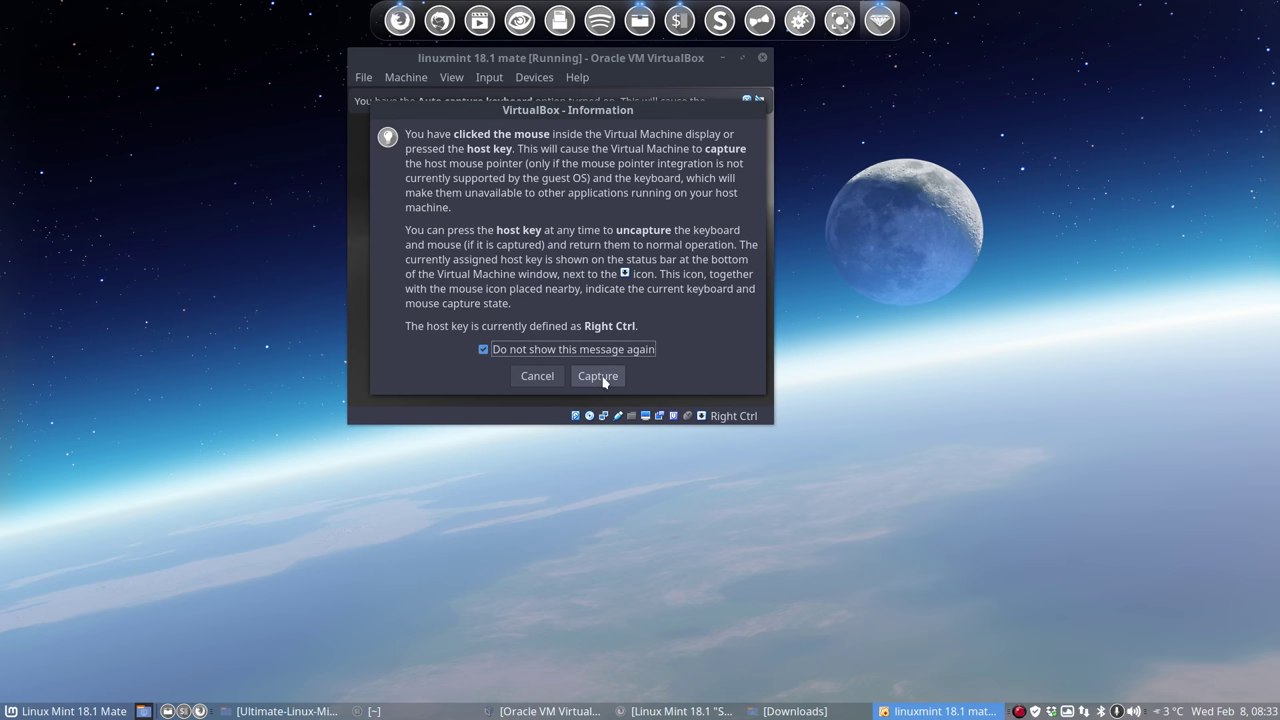
{"action": "left_click", "coordinate": [601, 377]}
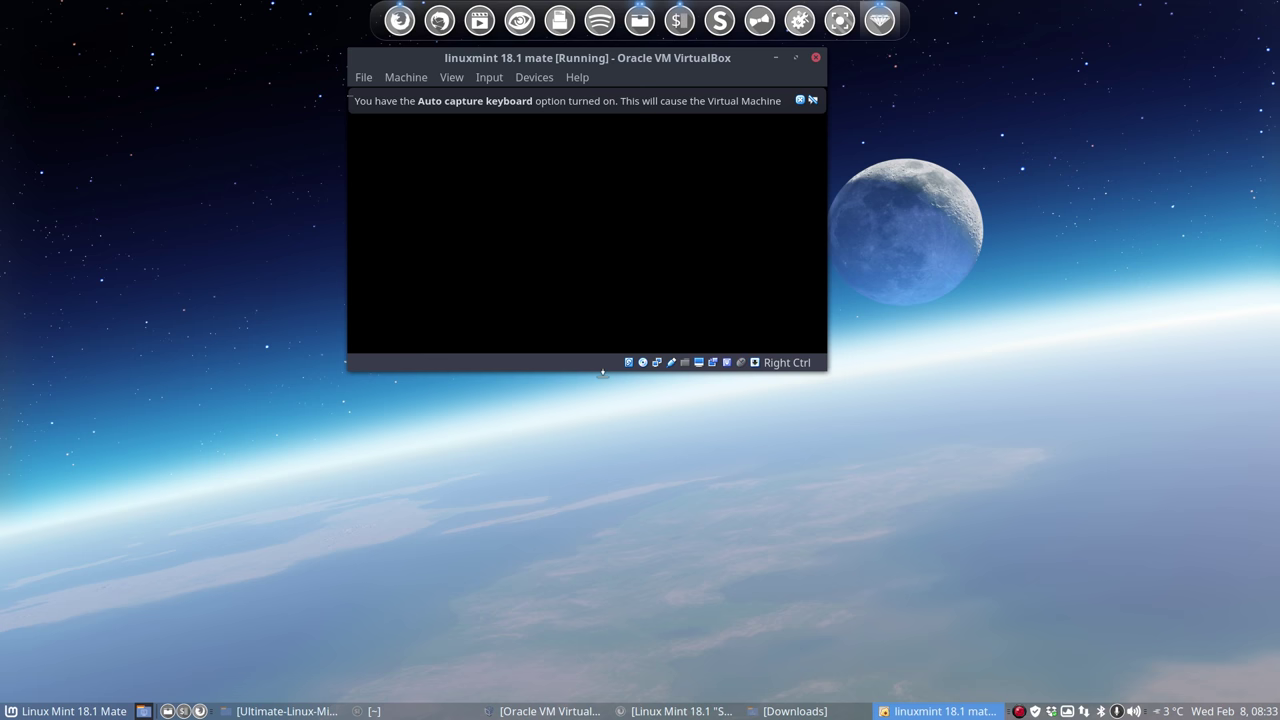
Step: Dismiss the mouse and keyboard notices and enlarge the VM window around the live desktop
{"action": "left_click_drag", "start_coordinate": [610, 368], "coordinate": [614, 632]}
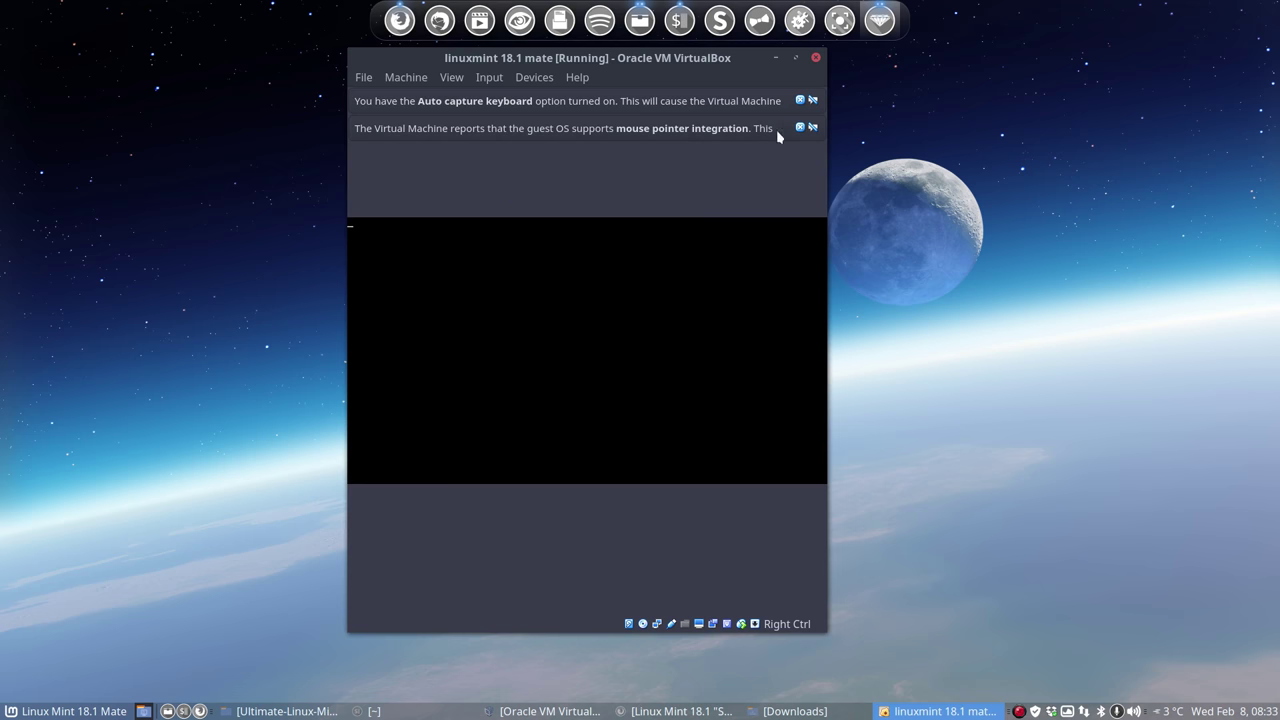
{"action": "left_click", "coordinate": [812, 127]}
{"action": "left_click", "coordinate": [812, 100]}
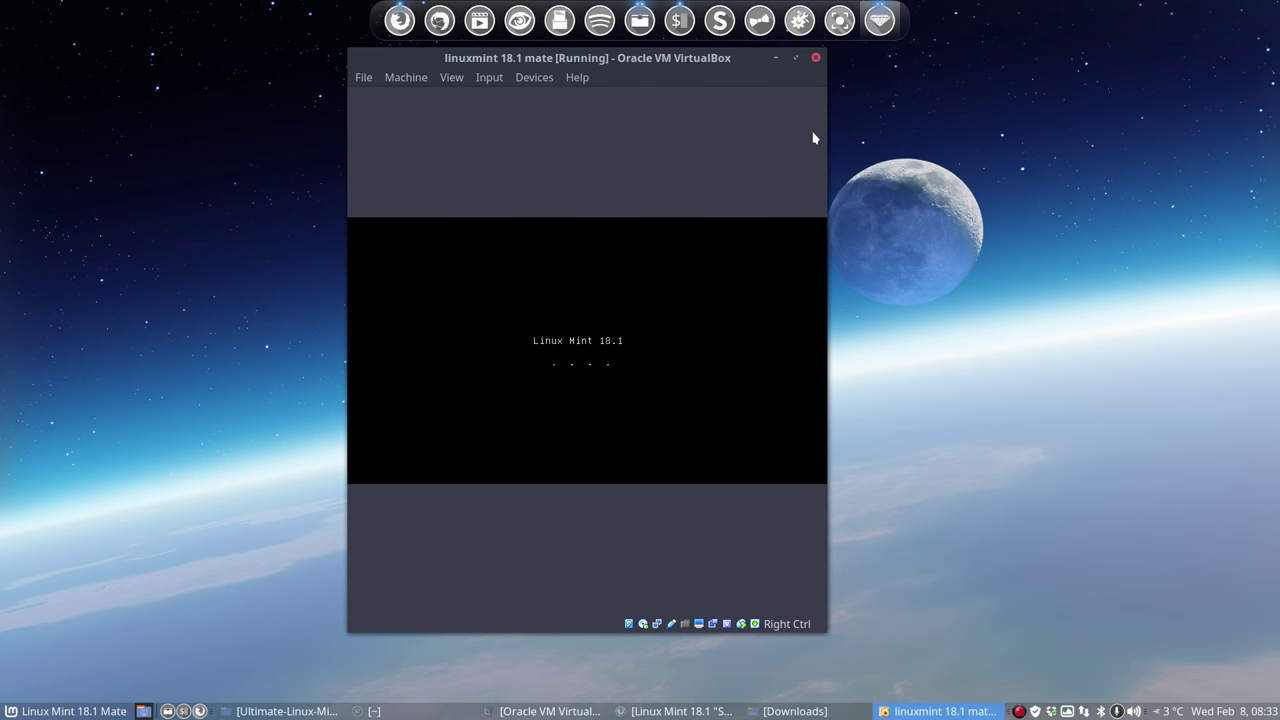
{"action": "left_click_drag", "start_coordinate": [655, 60], "coordinate": [567, 67]}
{"action": "left_click_drag", "start_coordinate": [737, 142], "coordinate": [1081, 143]}
{"action": "left_click_drag", "start_coordinate": [720, 68], "coordinate": [657, 70]}
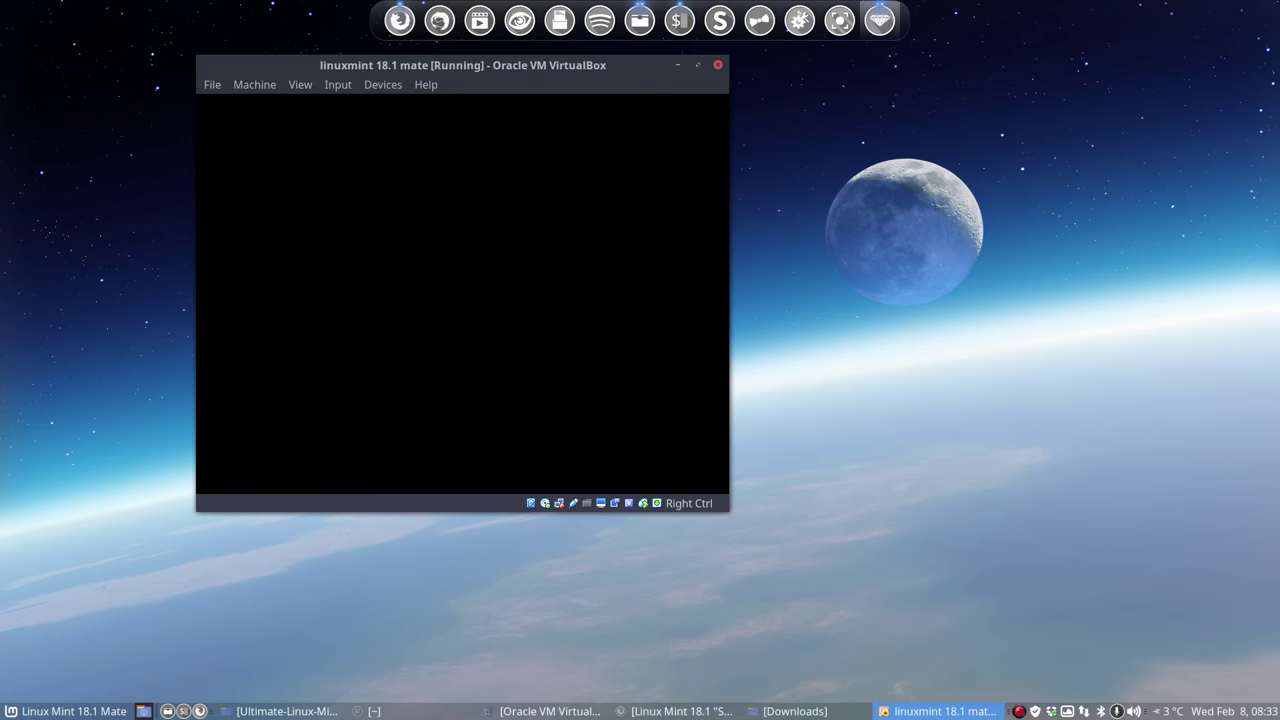
{"action": "left_click_drag", "start_coordinate": [503, 65], "coordinate": [488, 62]}
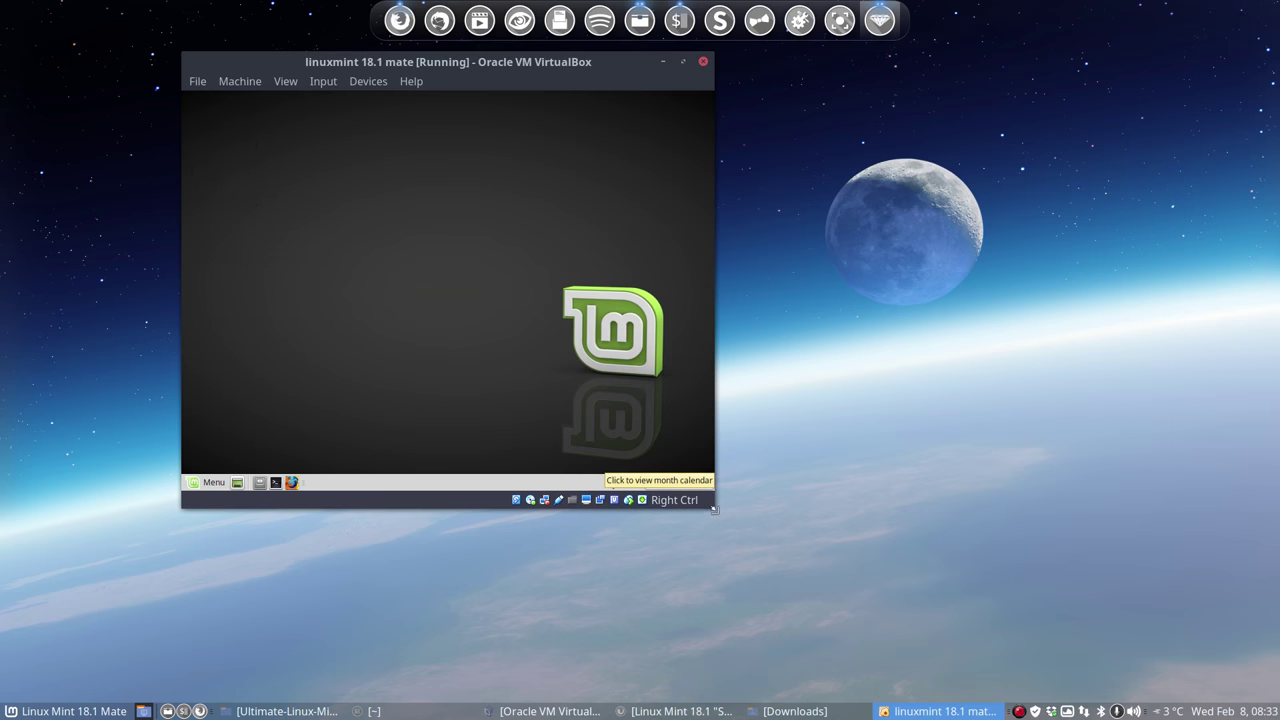
{"action": "left_click_drag", "start_coordinate": [713, 508], "coordinate": [1101, 647]}
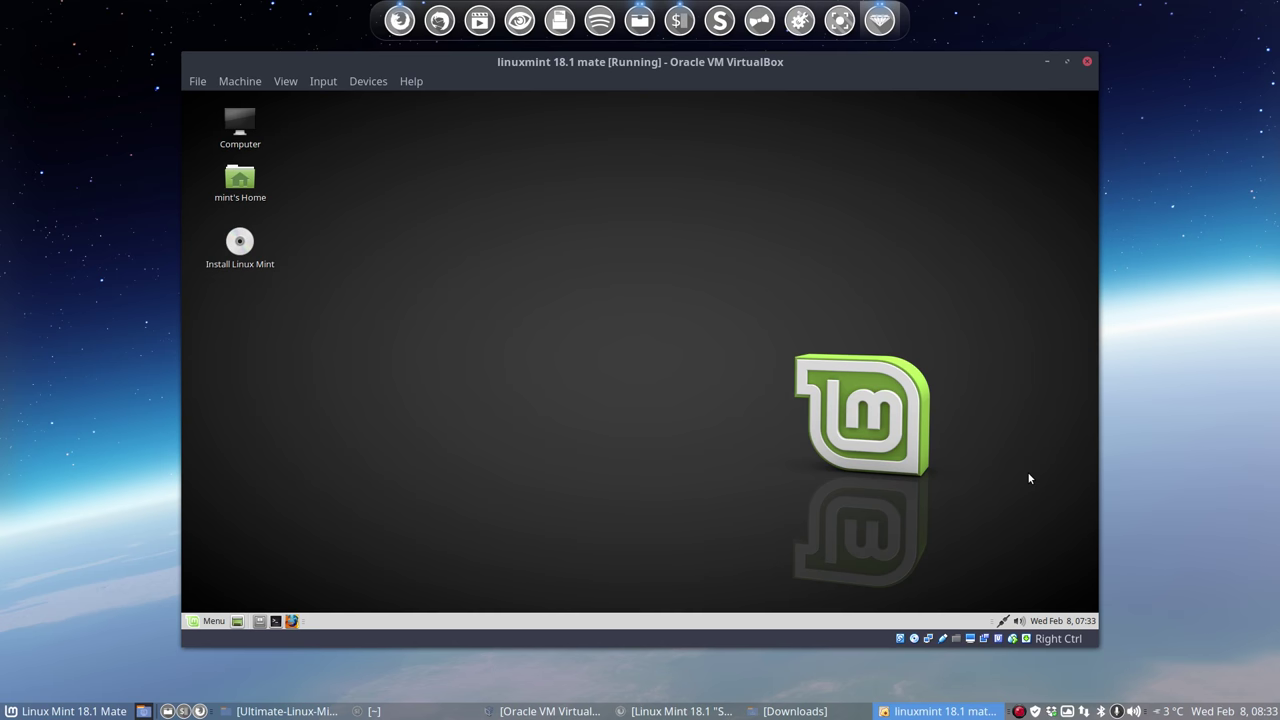
Step: Run the installer: English, no third-party software, erase disk, Brussels, Belgian keyboard
{"action": "left_click", "coordinate": [240, 245]}
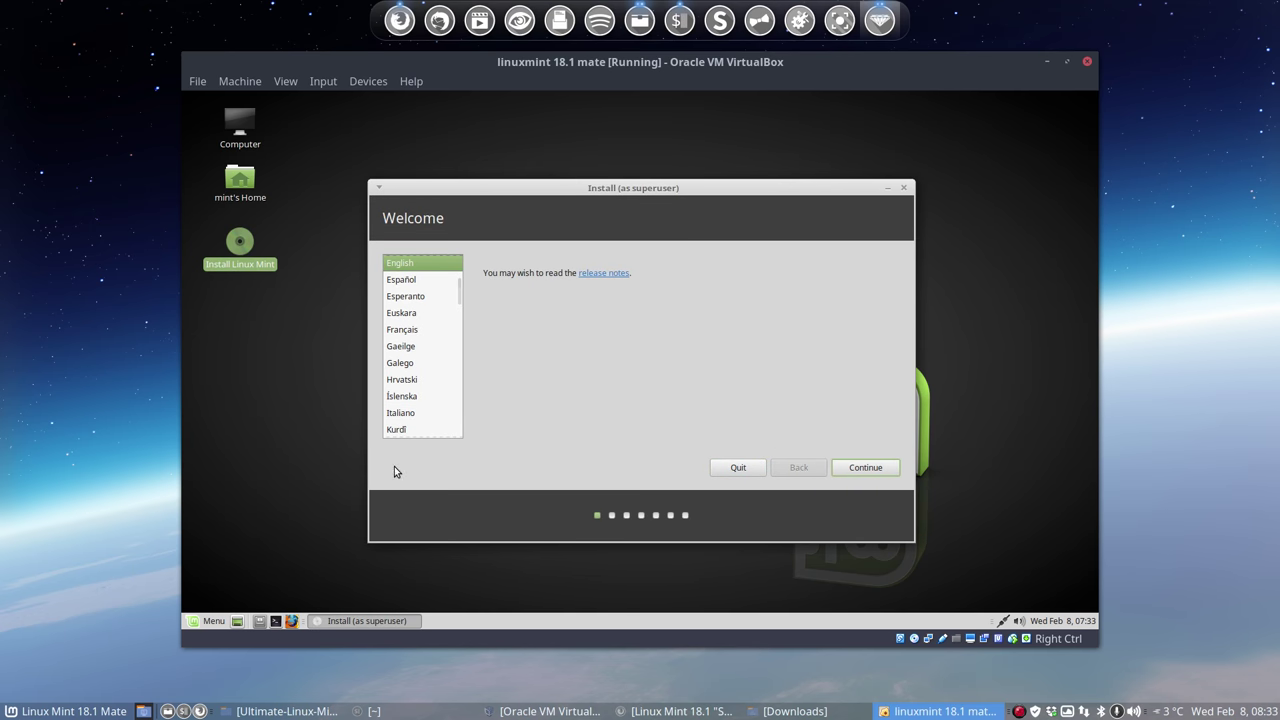
{"action": "left_click", "coordinate": [850, 467]}
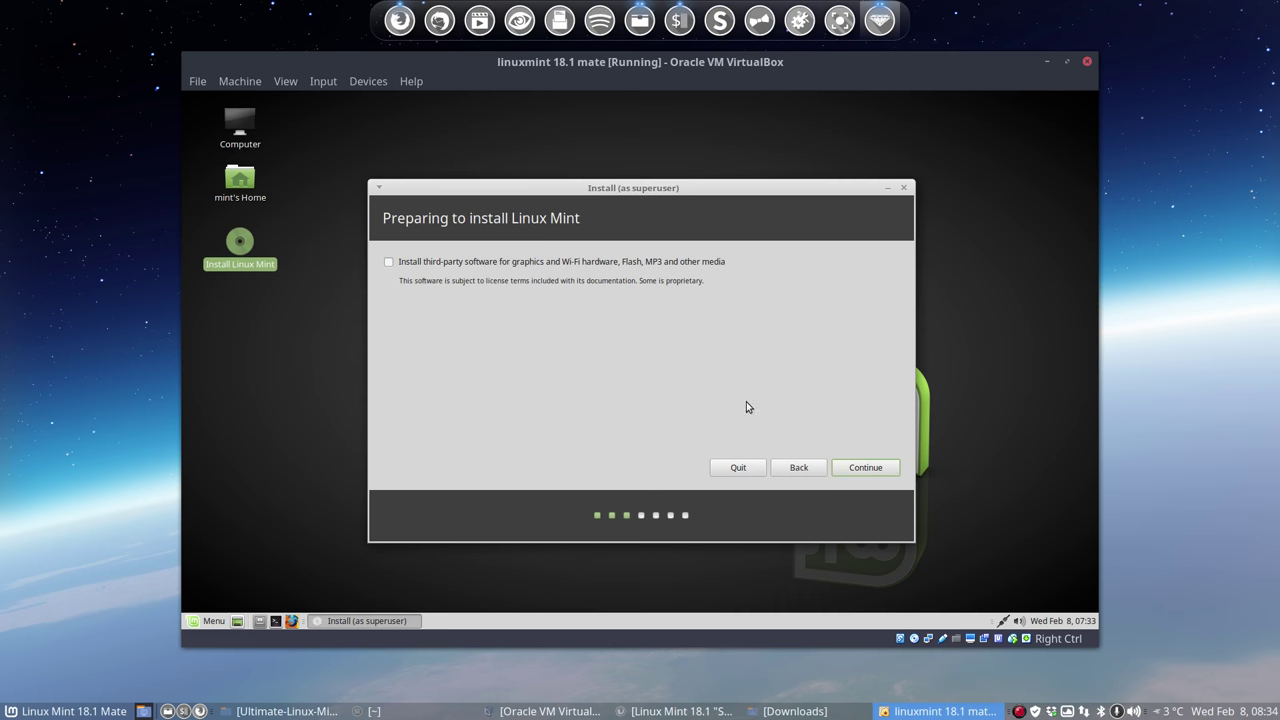
{"action": "left_click", "coordinate": [866, 467]}
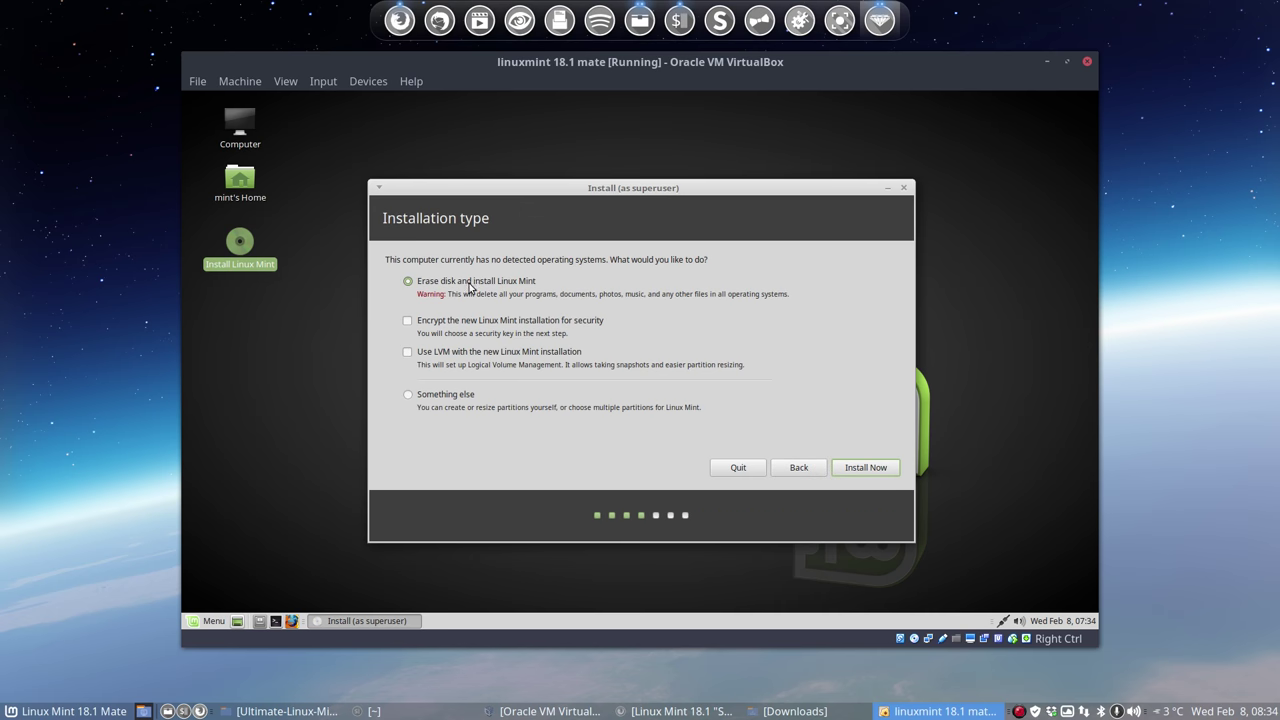
{"action": "left_click", "coordinate": [859, 469]}
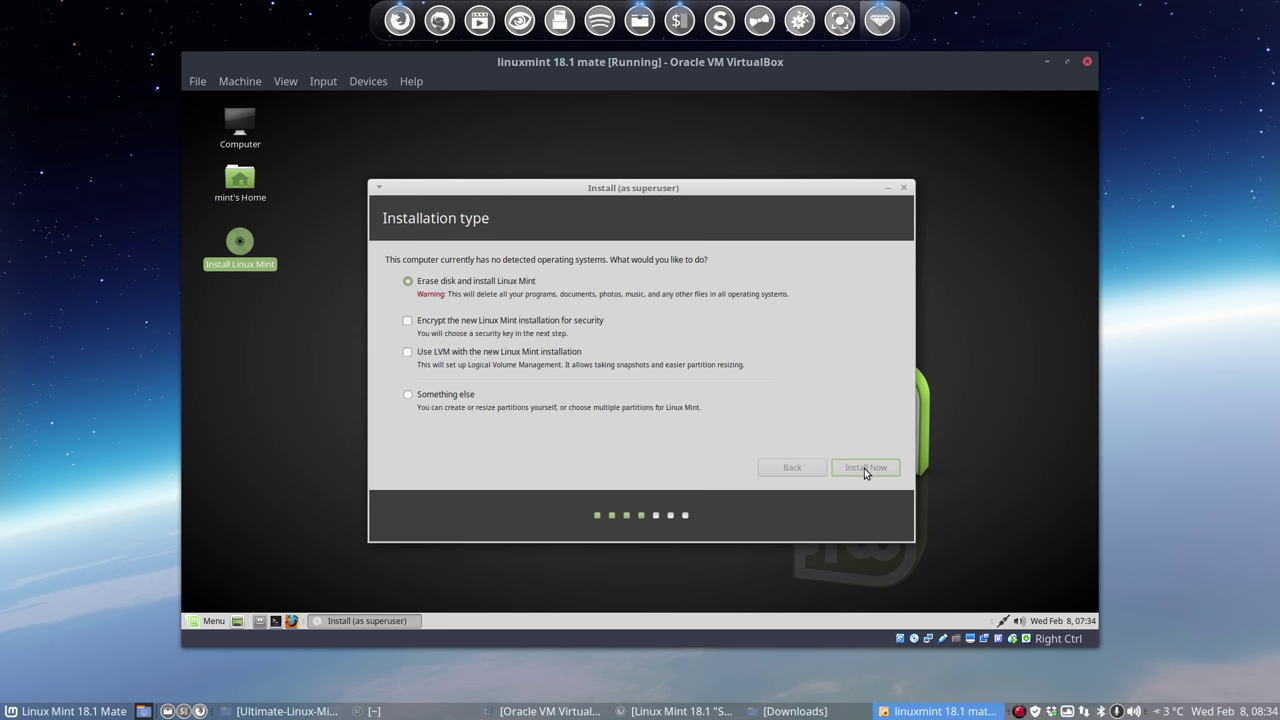
{"action": "left_click", "coordinate": [848, 437]}
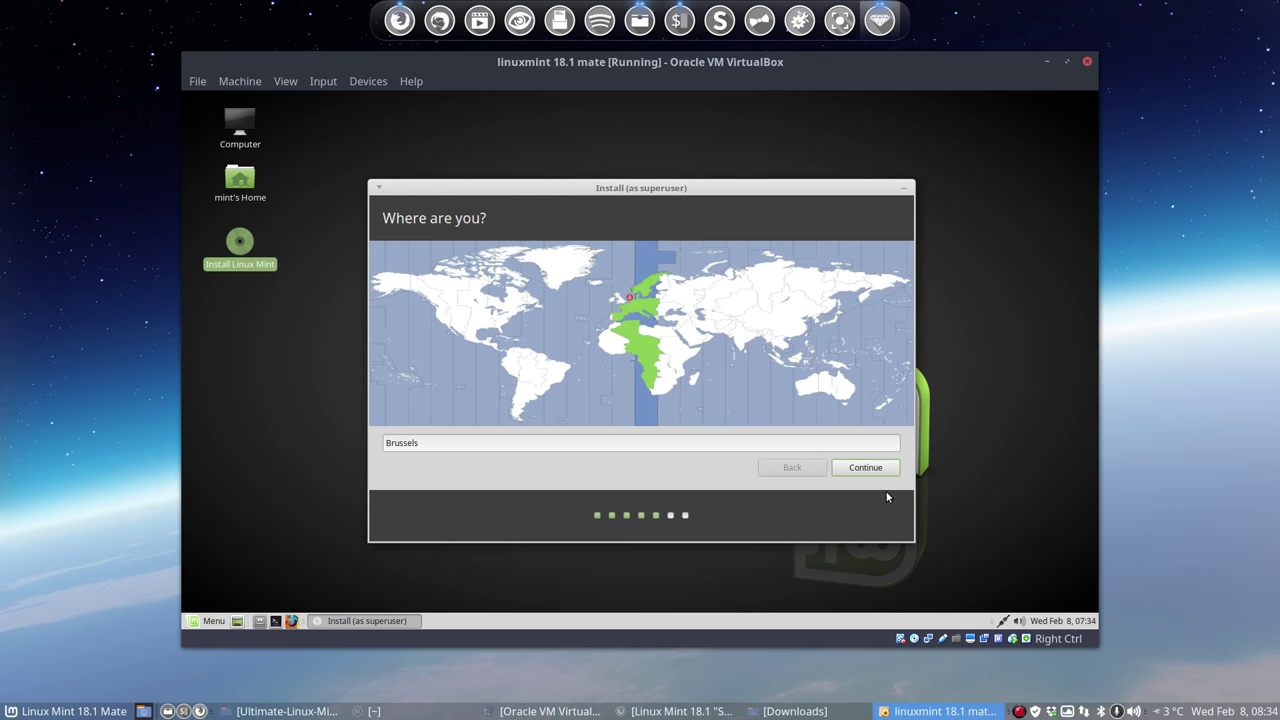
{"action": "left_click", "coordinate": [868, 468]}
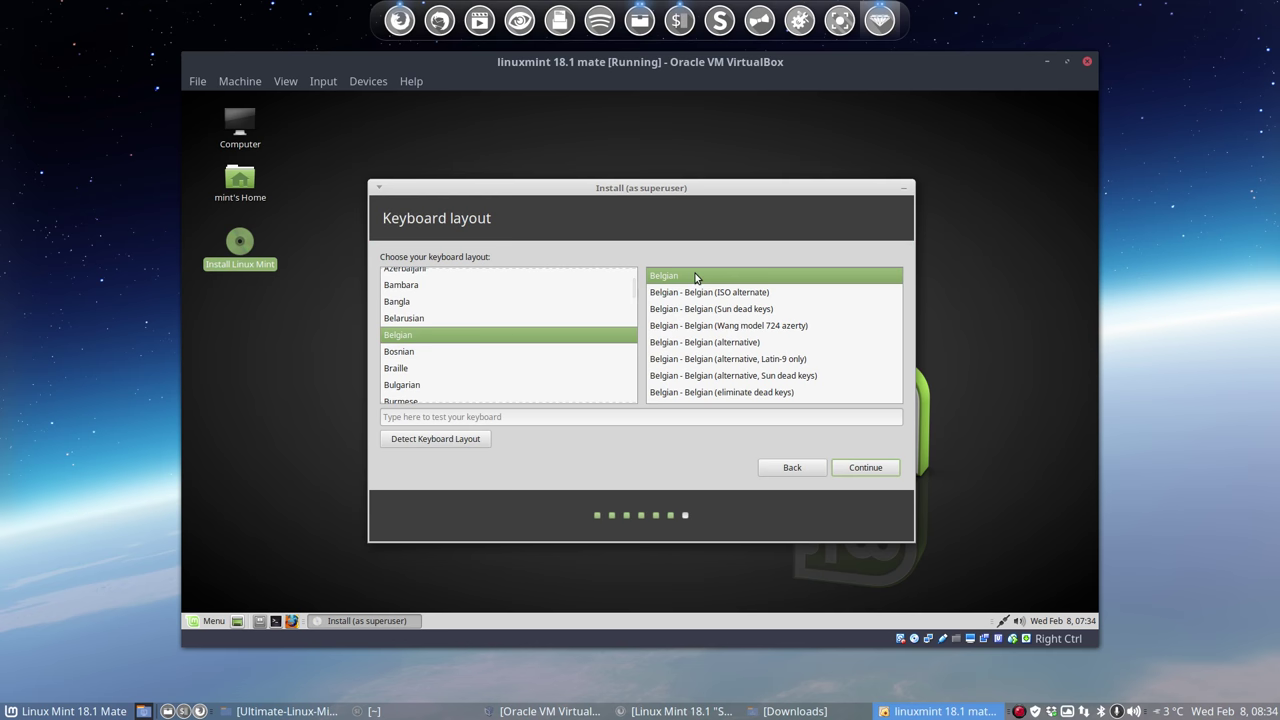
{"action": "left_click", "coordinate": [868, 468]}
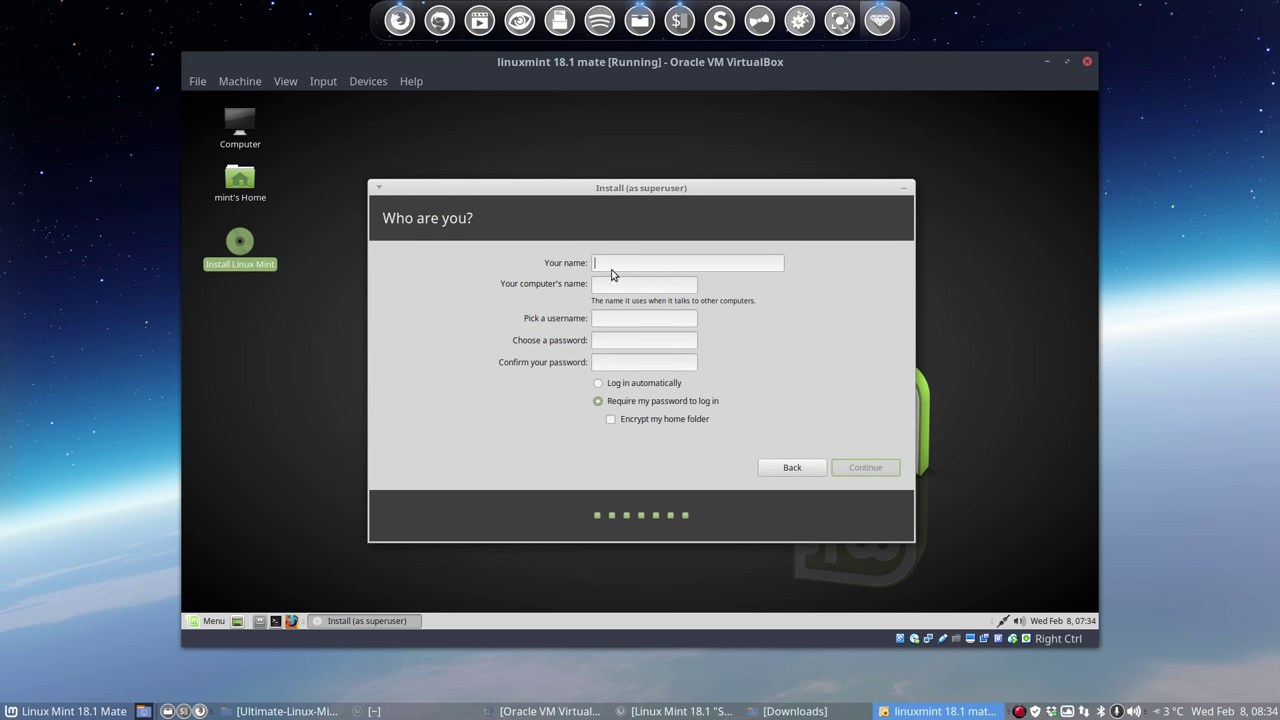
Step: Enter the user's name and account password, enable automatic login, and begin installing
{"action": "key", "text": "Tab"}
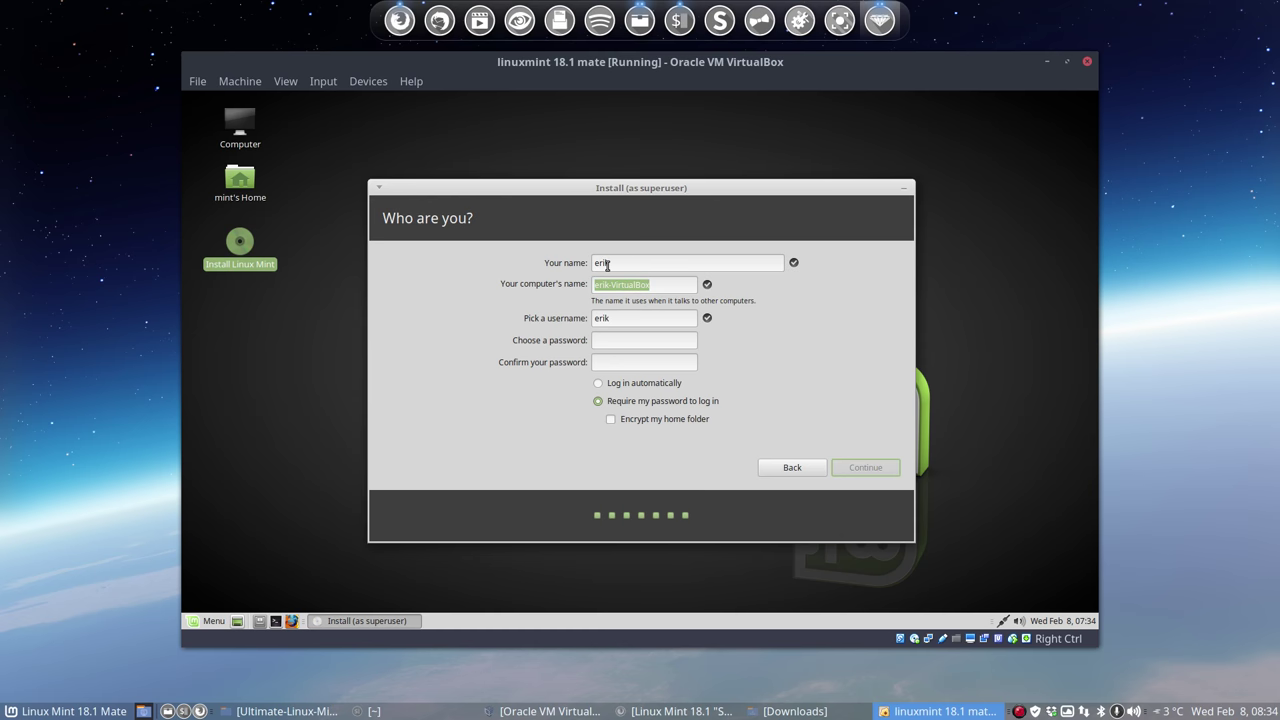
{"action": "key", "text": "Tab"}
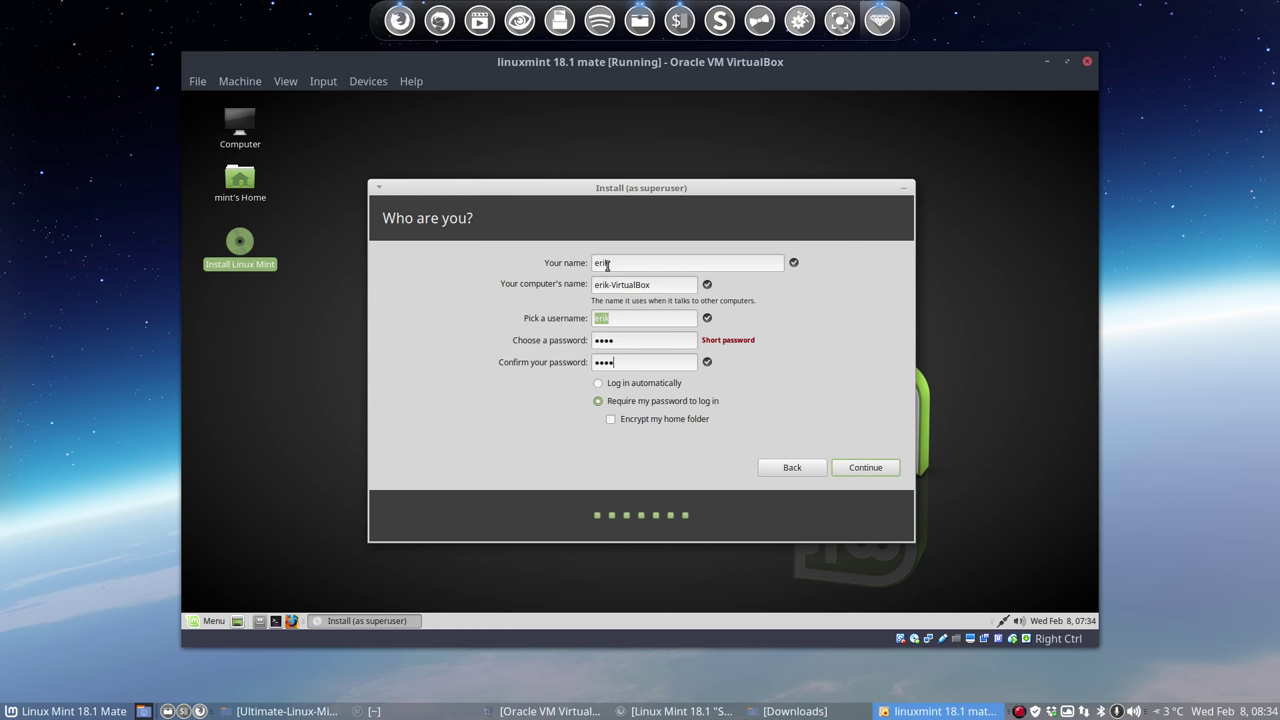
{"action": "left_click", "coordinate": [622, 384]}
{"action": "left_click", "coordinate": [866, 468]}
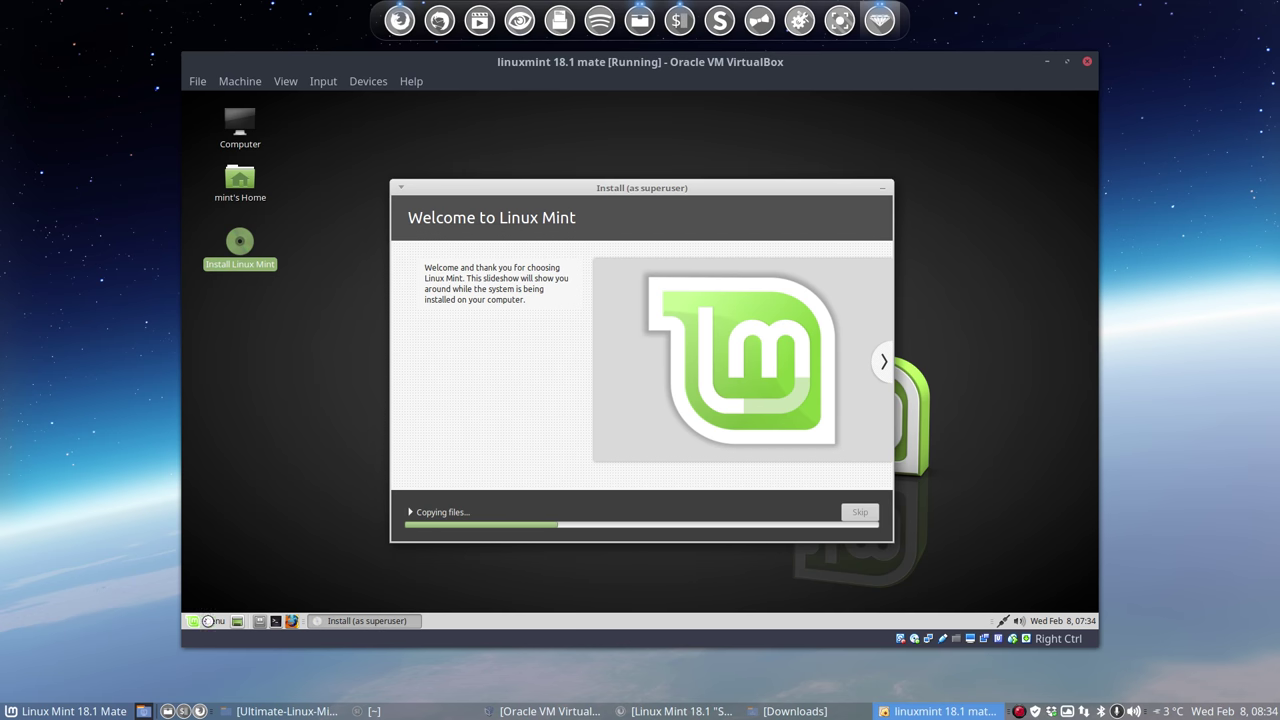
Step: Wait for the file copy to finish, then choose Restart Now
{"action": "left_click", "coordinate": [206, 622]}
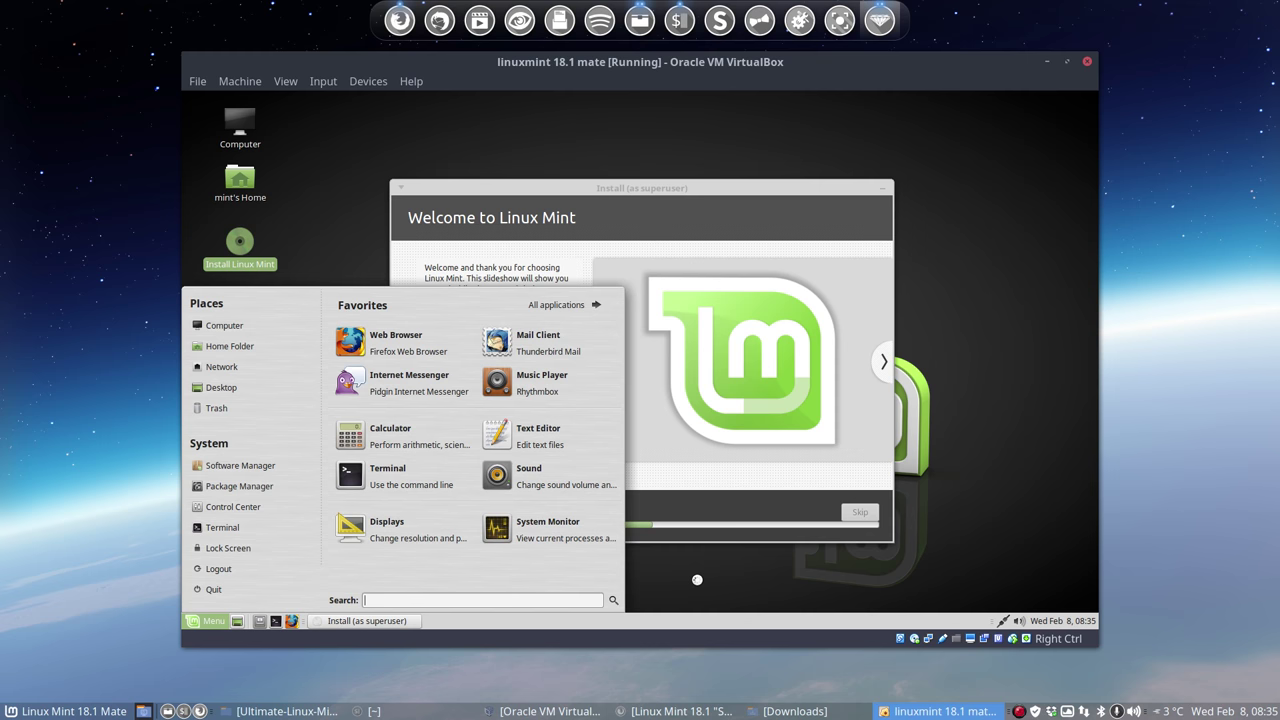
{"action": "left_click", "coordinate": [715, 578]}
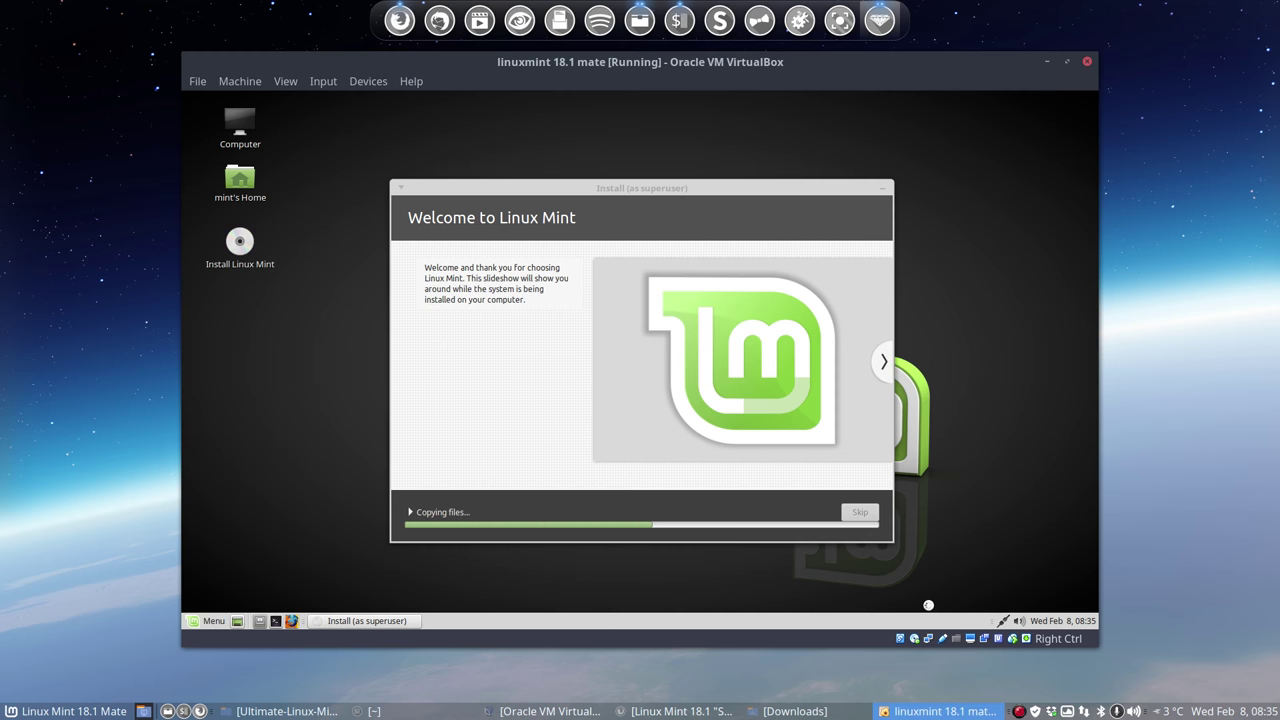
{"action": "left_click", "coordinate": [1020, 712]}
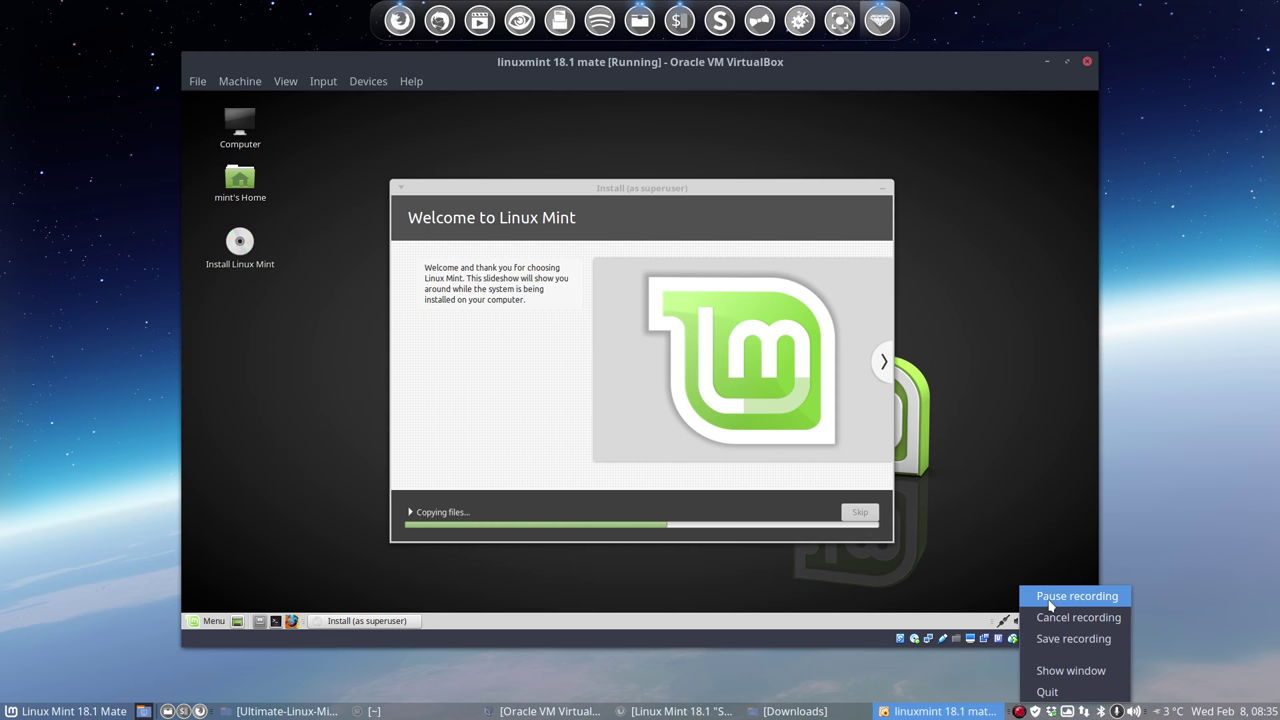
{"action": "left_click", "coordinate": [1050, 604]}
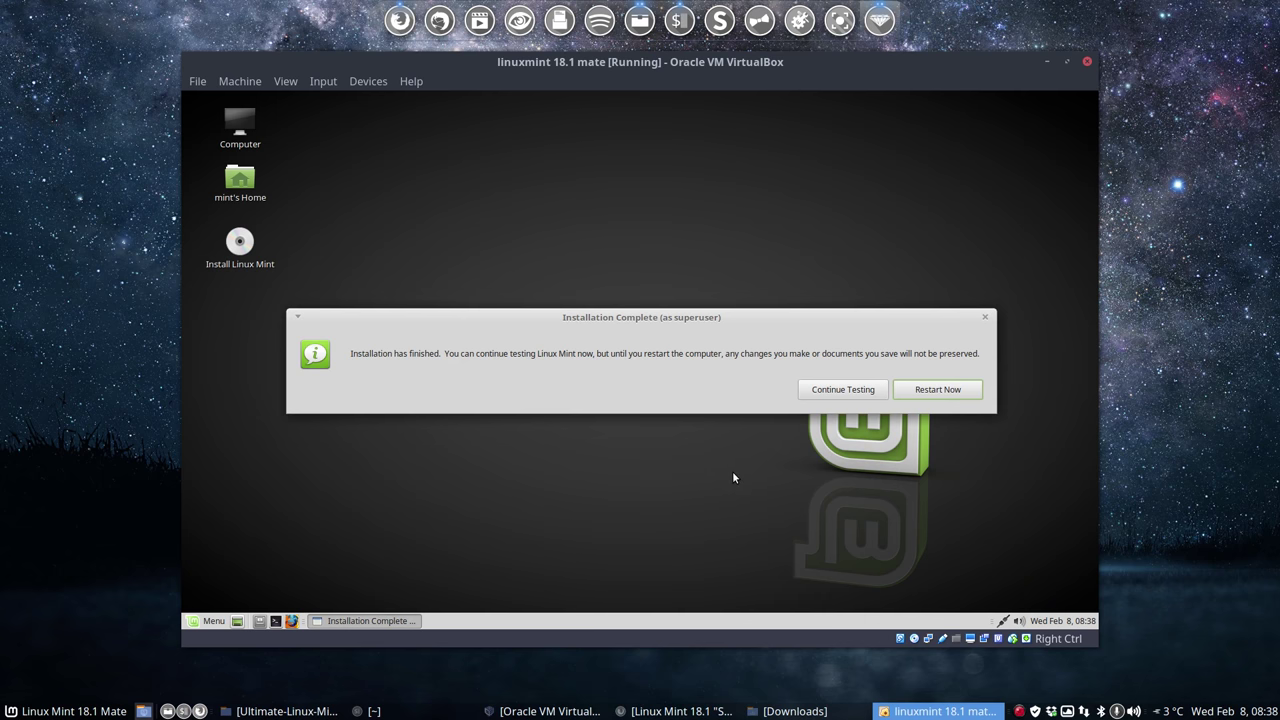
{"action": "left_click", "coordinate": [953, 393]}
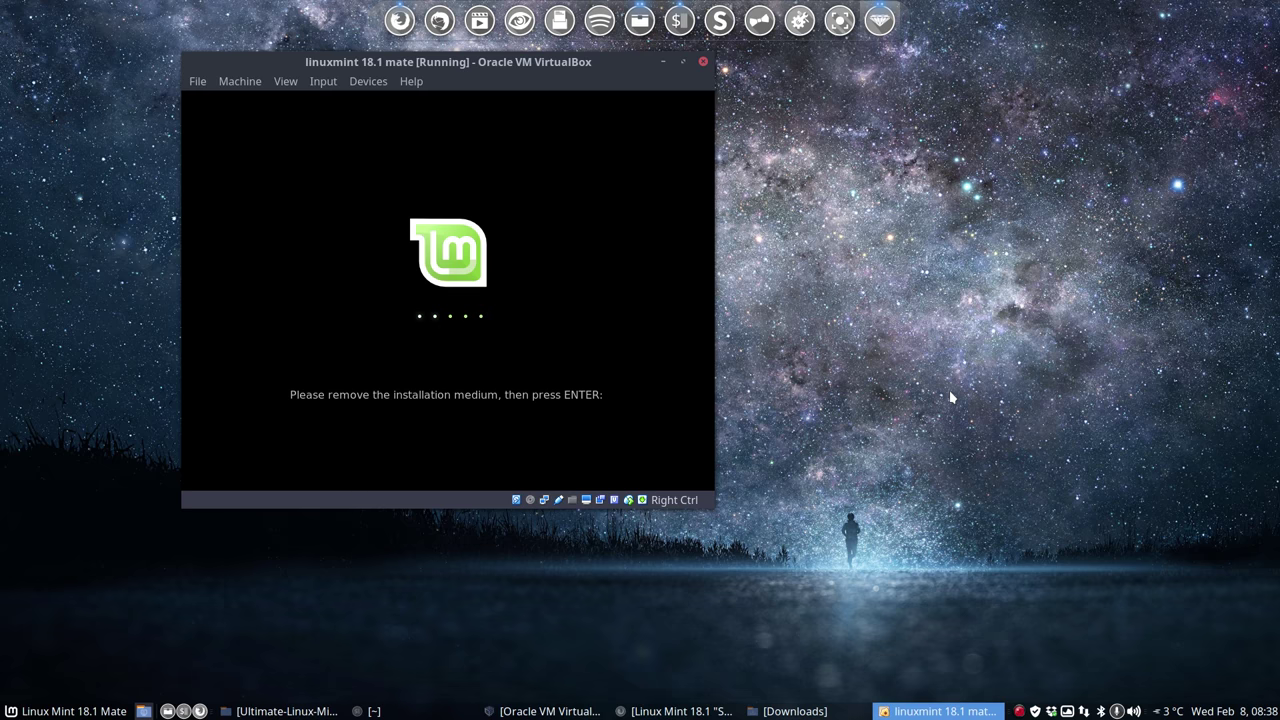
Step: Continue past the remove-medium prompt, then close the Welcome Screen with startup display disabled
{"action": "key", "text": "Return"}
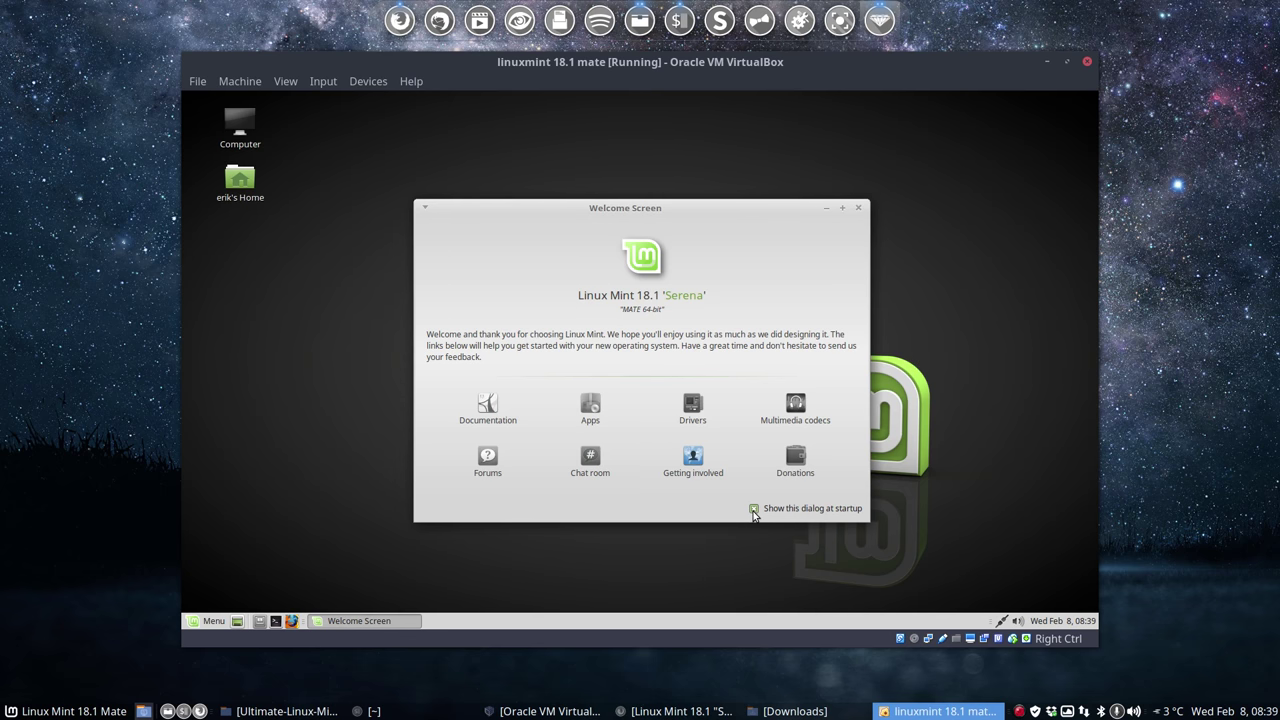
{"action": "left_click", "coordinate": [754, 511]}
{"action": "left_click", "coordinate": [858, 208]}
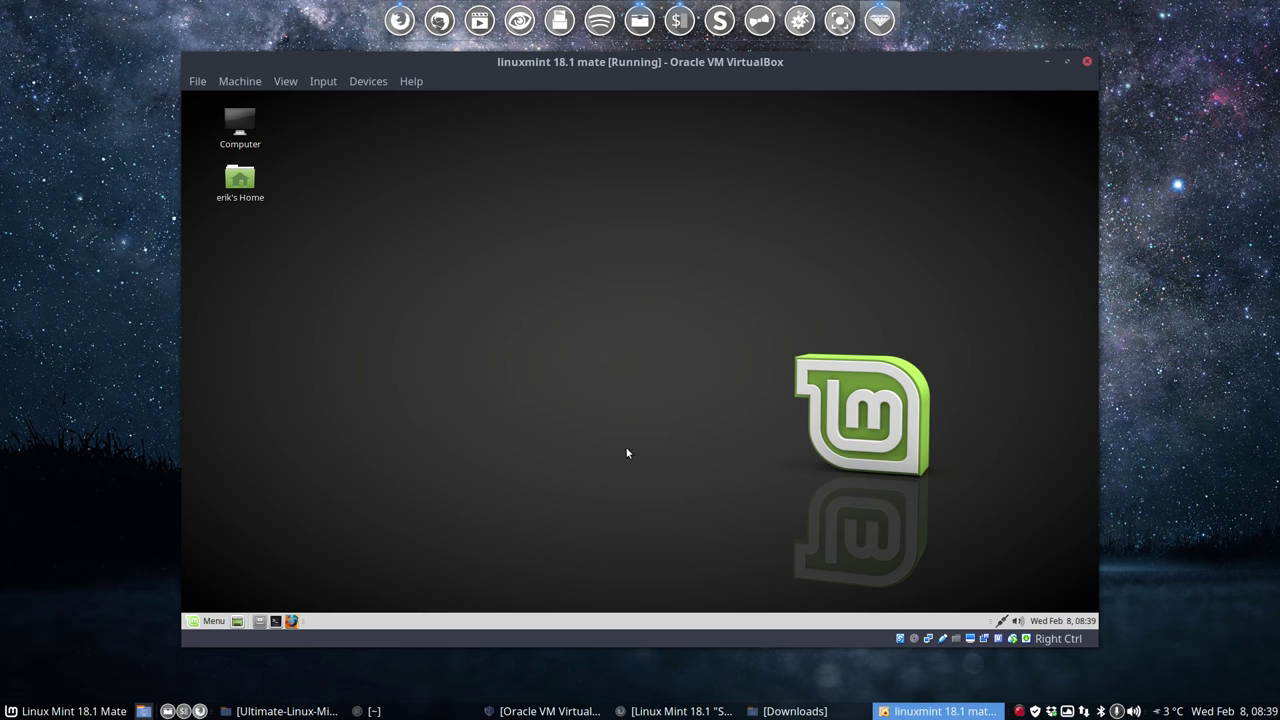
Step: Resize the guest's Virtual Screen 1 to 1920x1080
{"action": "left_click", "coordinate": [285, 86]}
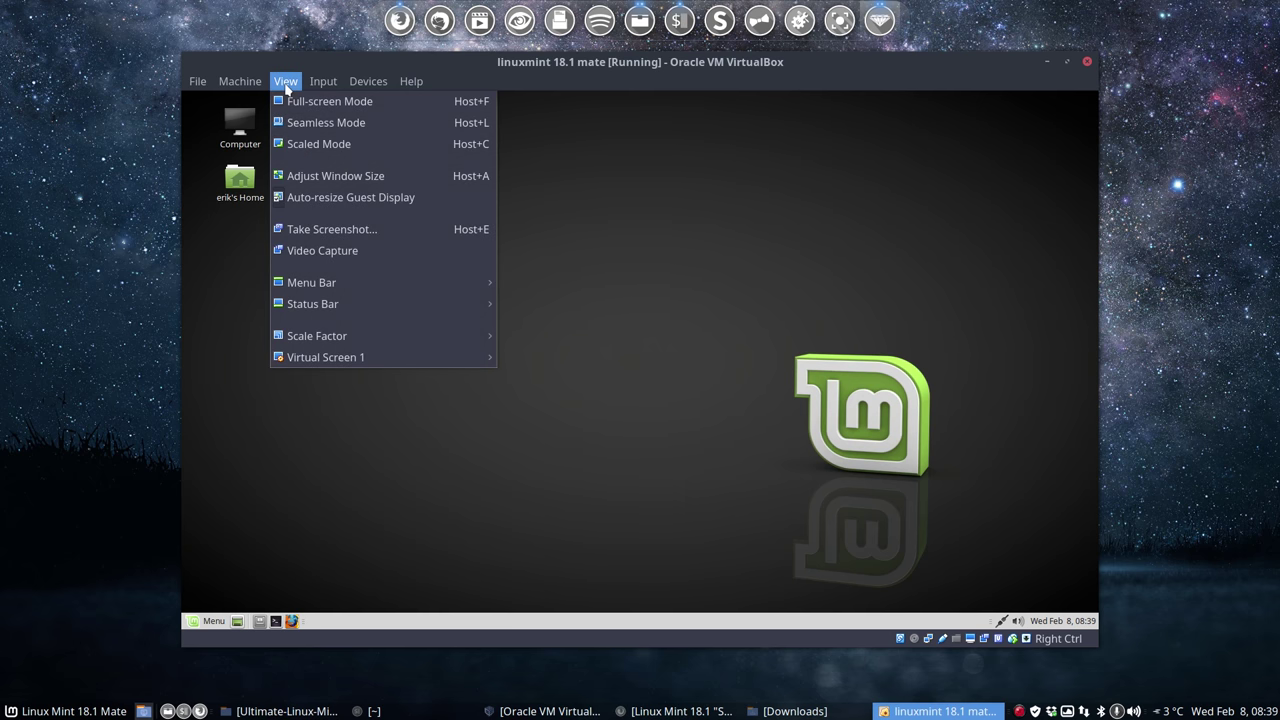
{"action": "mouse_move", "coordinate": [300, 342]}
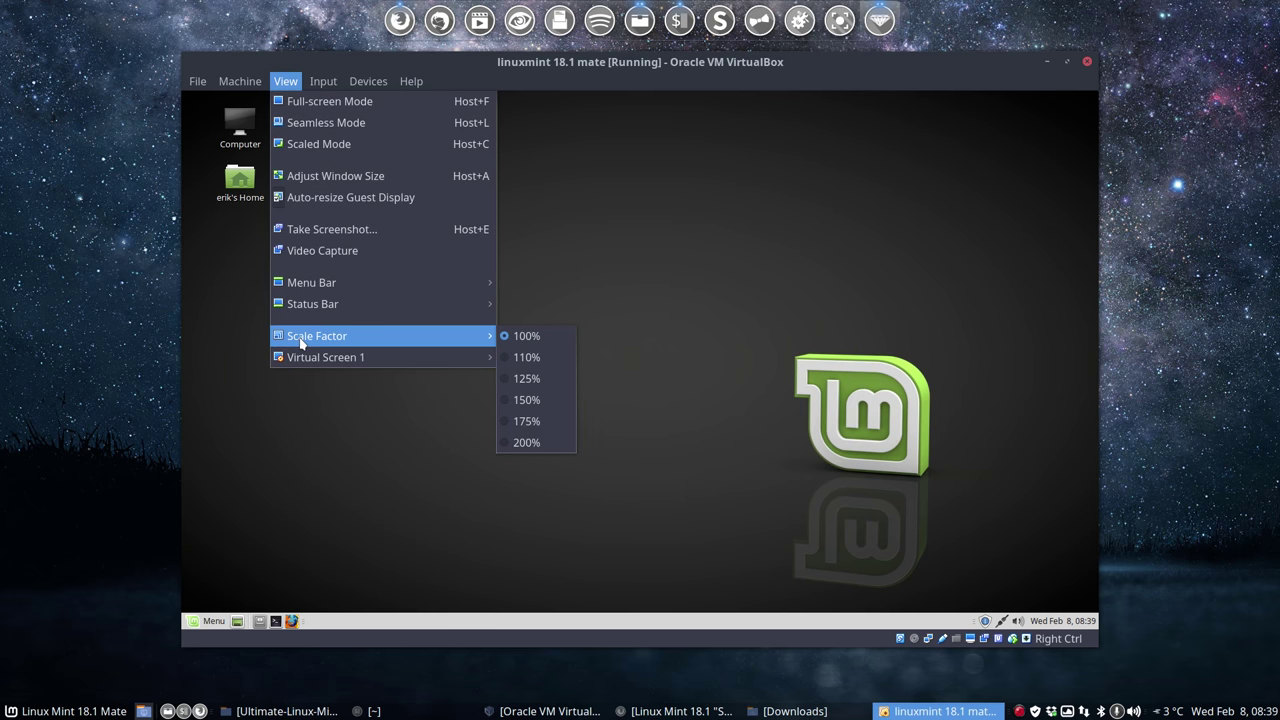
{"action": "mouse_move", "coordinate": [414, 358]}
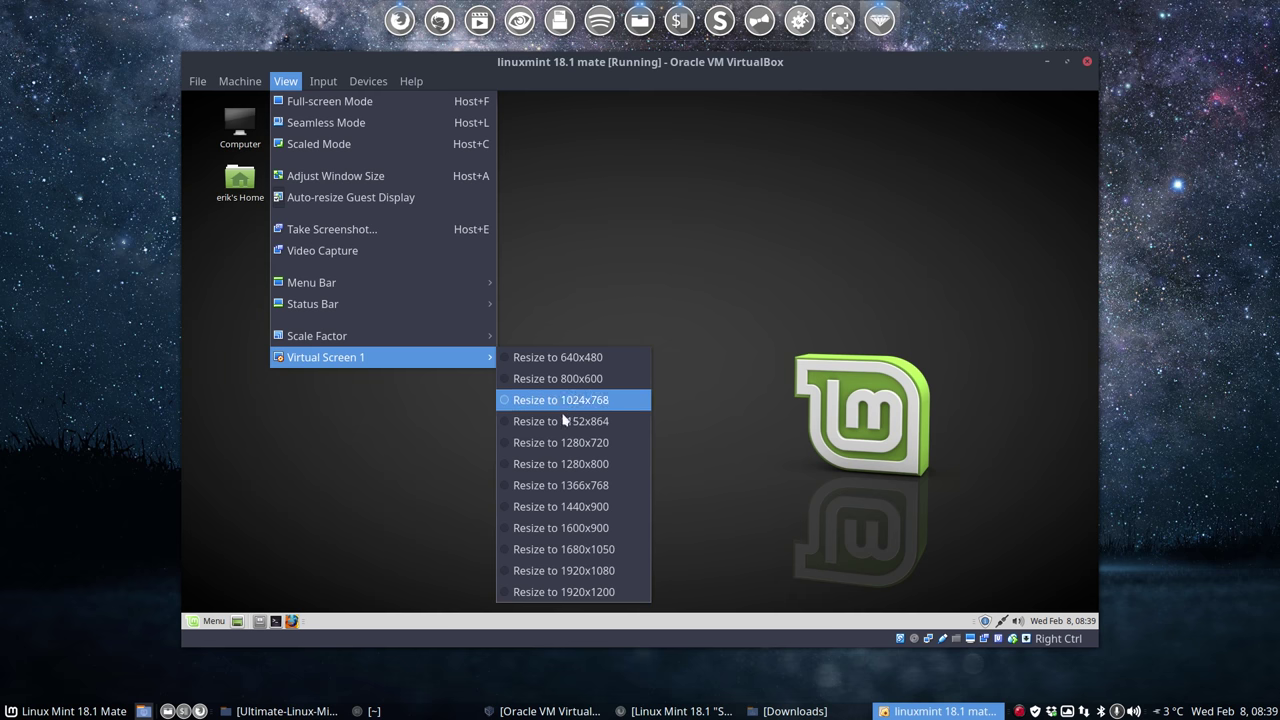
{"action": "left_click", "coordinate": [505, 575]}
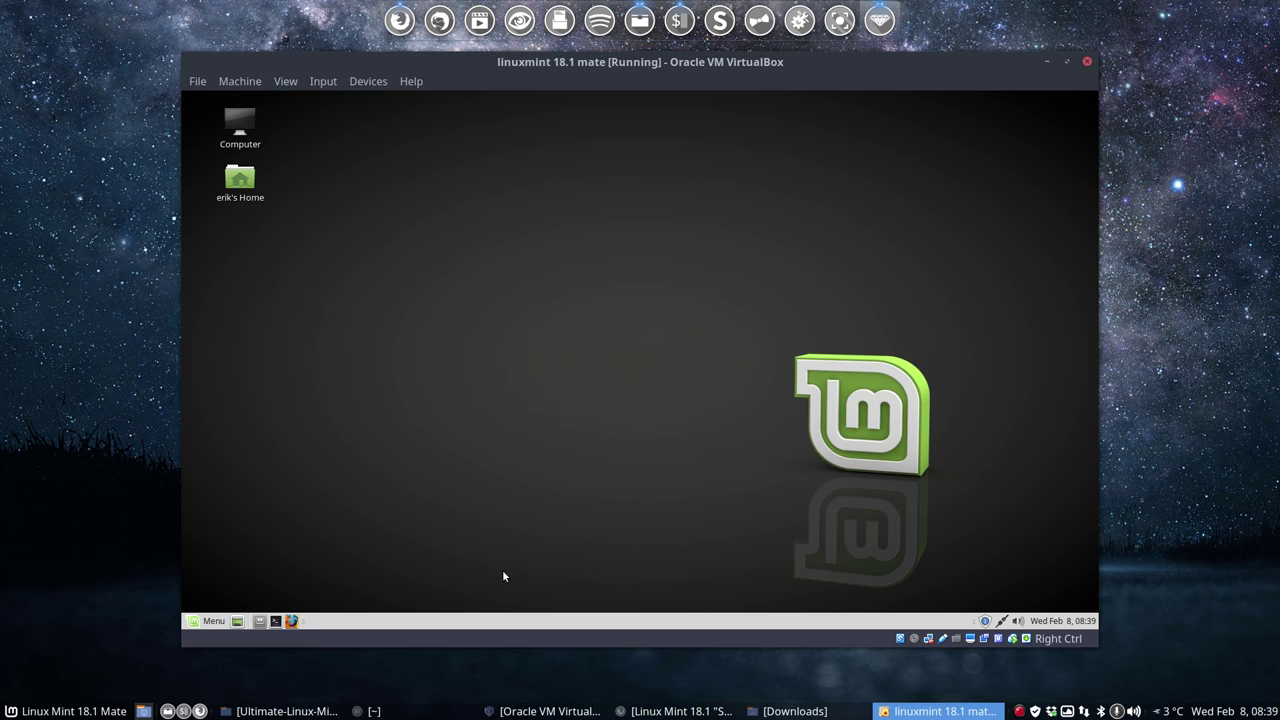
Step: Switch the VM to full-screen with the notice suppressed, exit once, then re-enter full-screen
{"action": "left_click", "coordinate": [285, 82]}
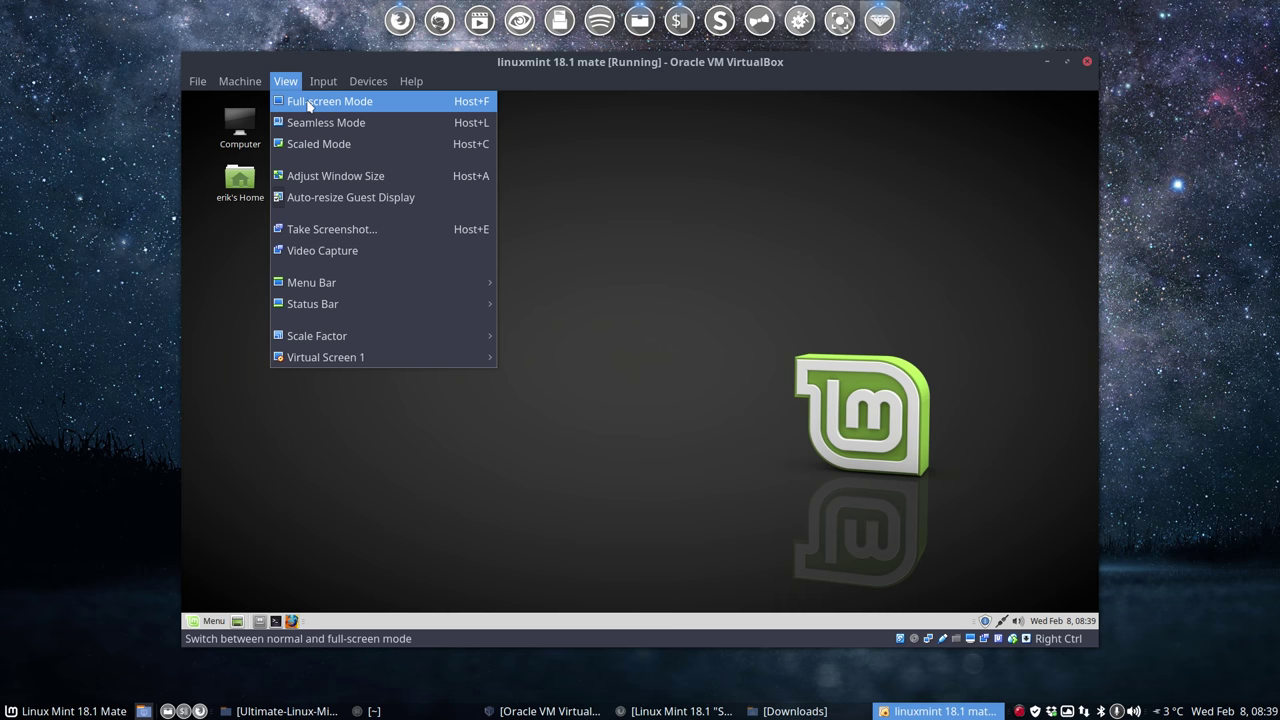
{"action": "left_click", "coordinate": [309, 102]}
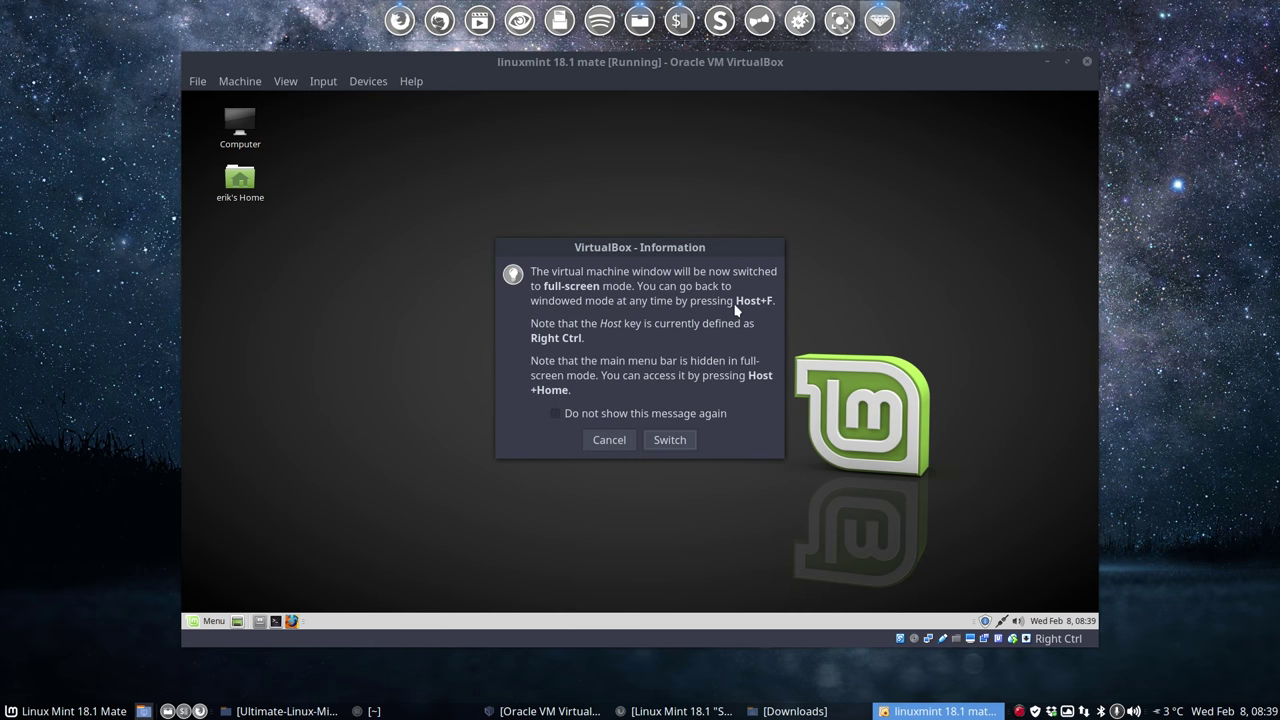
{"action": "left_click", "coordinate": [668, 415]}
{"action": "left_click", "coordinate": [670, 440]}
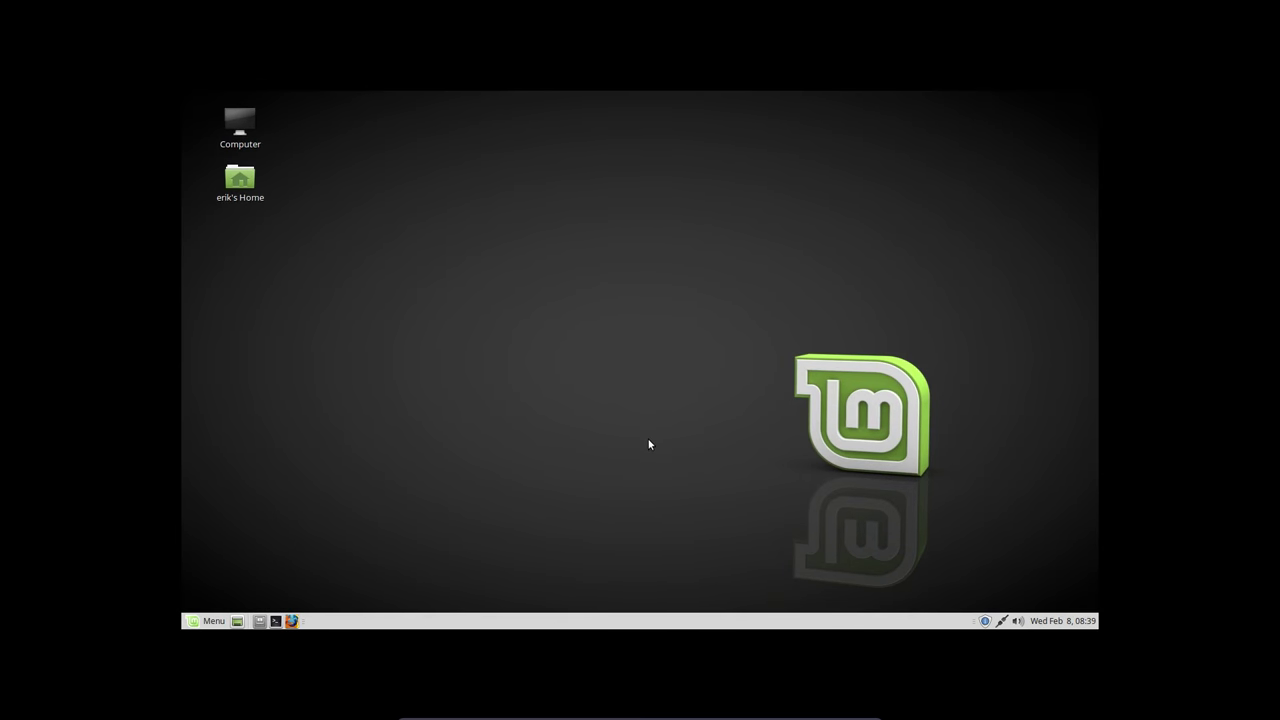
{"action": "mouse_move", "coordinate": [488, 717]}
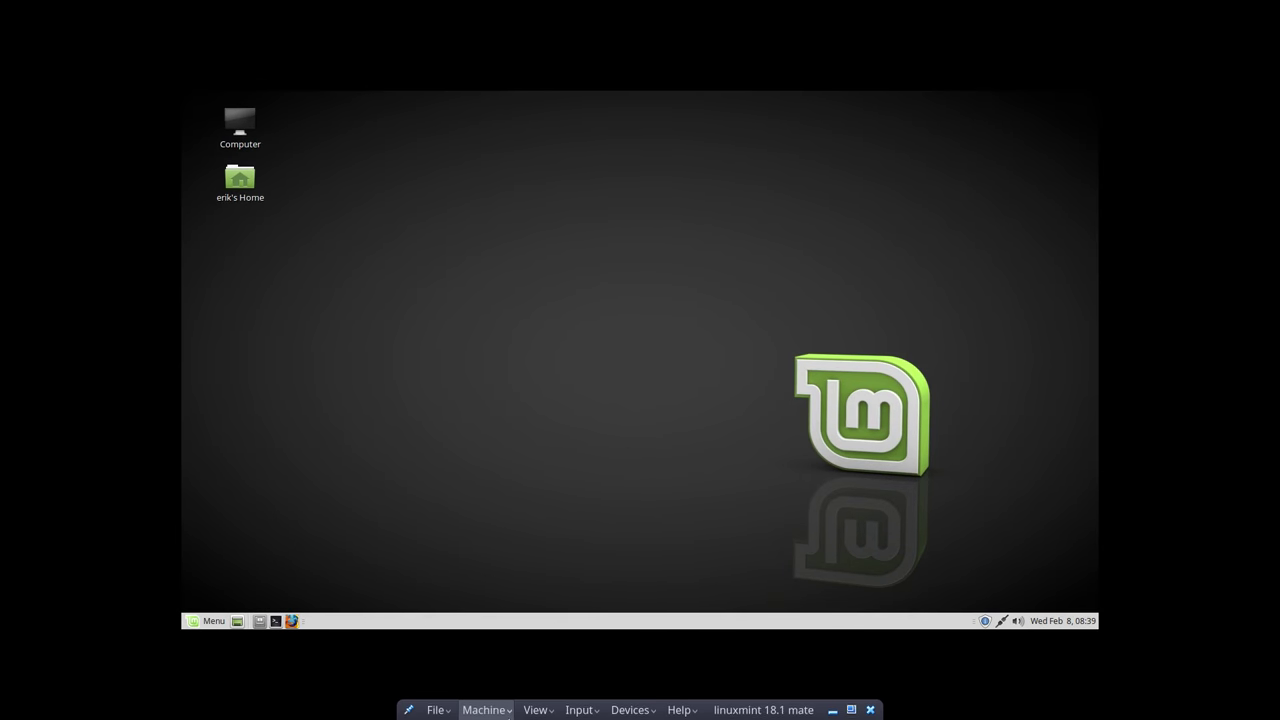
{"action": "left_click", "coordinate": [540, 712]}
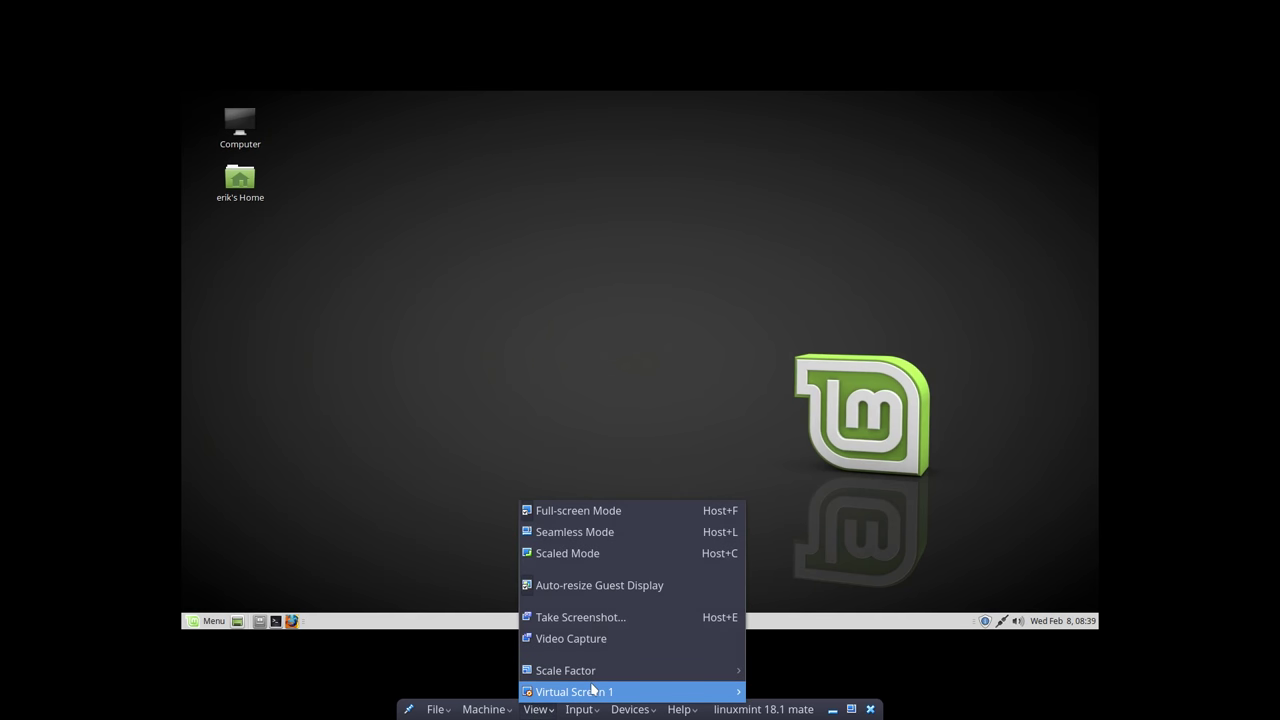
{"action": "mouse_move", "coordinate": [595, 690]}
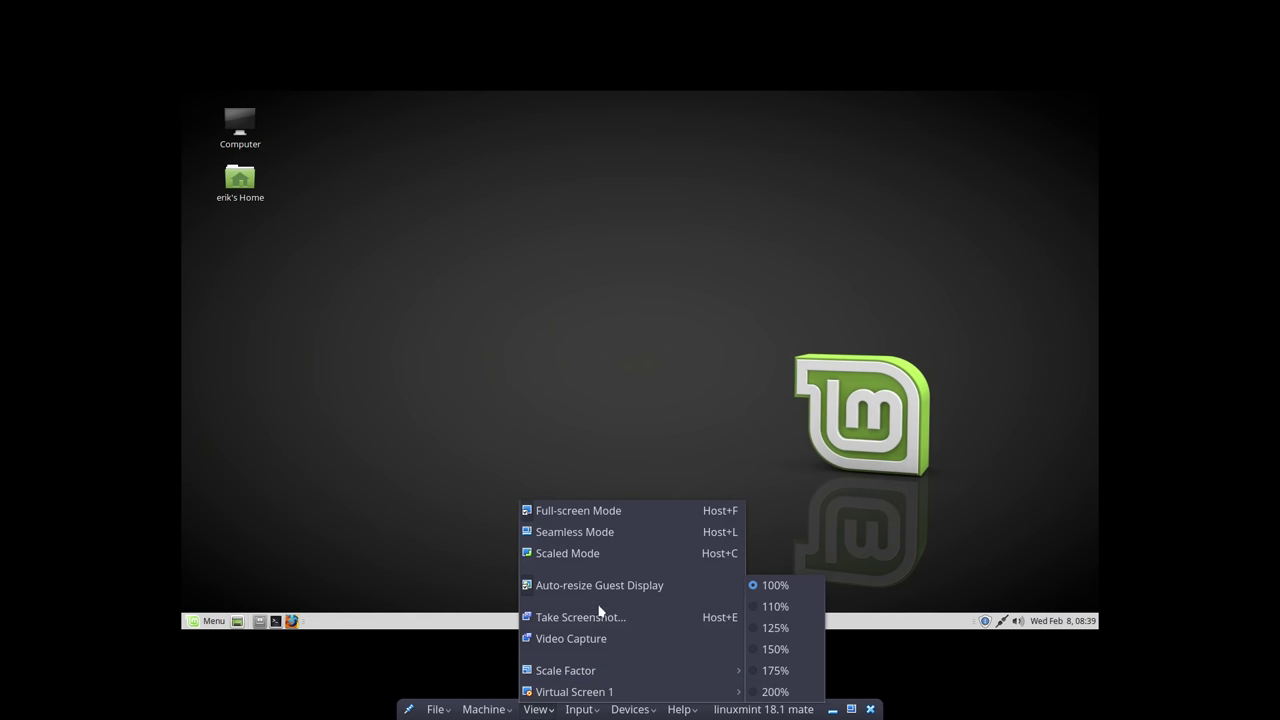
{"action": "left_click", "coordinate": [612, 508]}
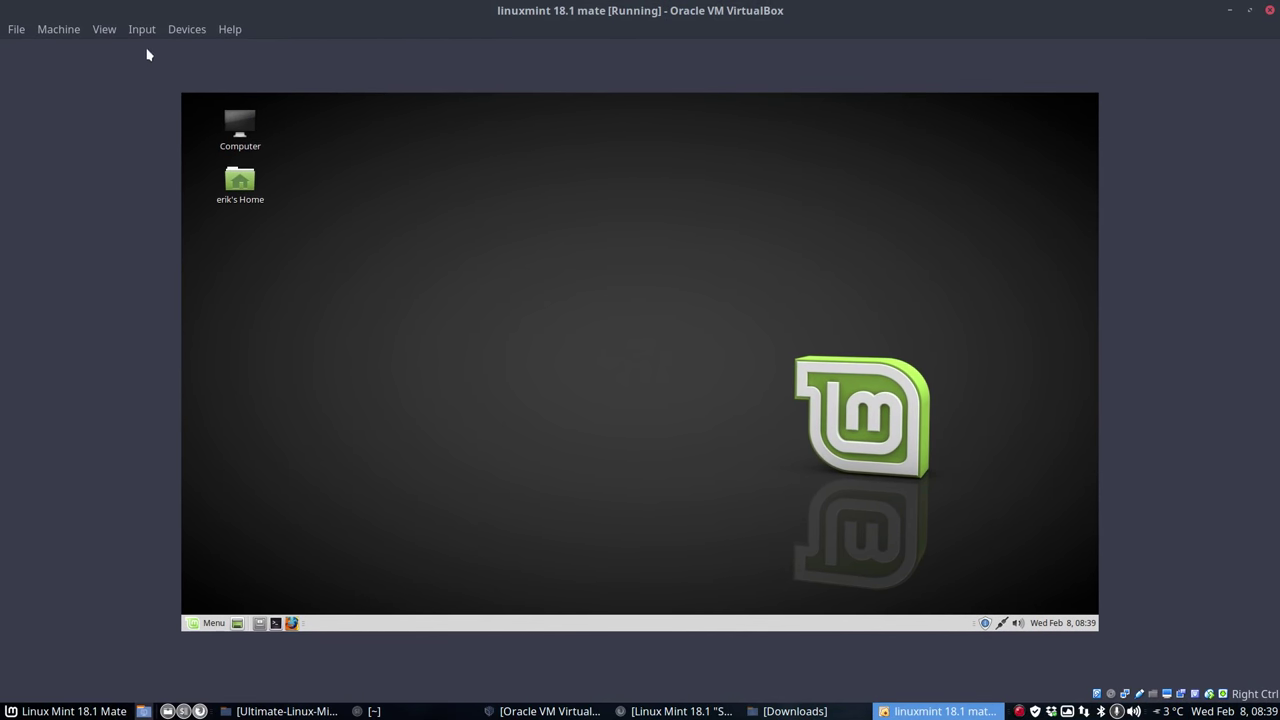
{"action": "left_click", "coordinate": [108, 30]}
{"action": "left_click", "coordinate": [142, 49]}
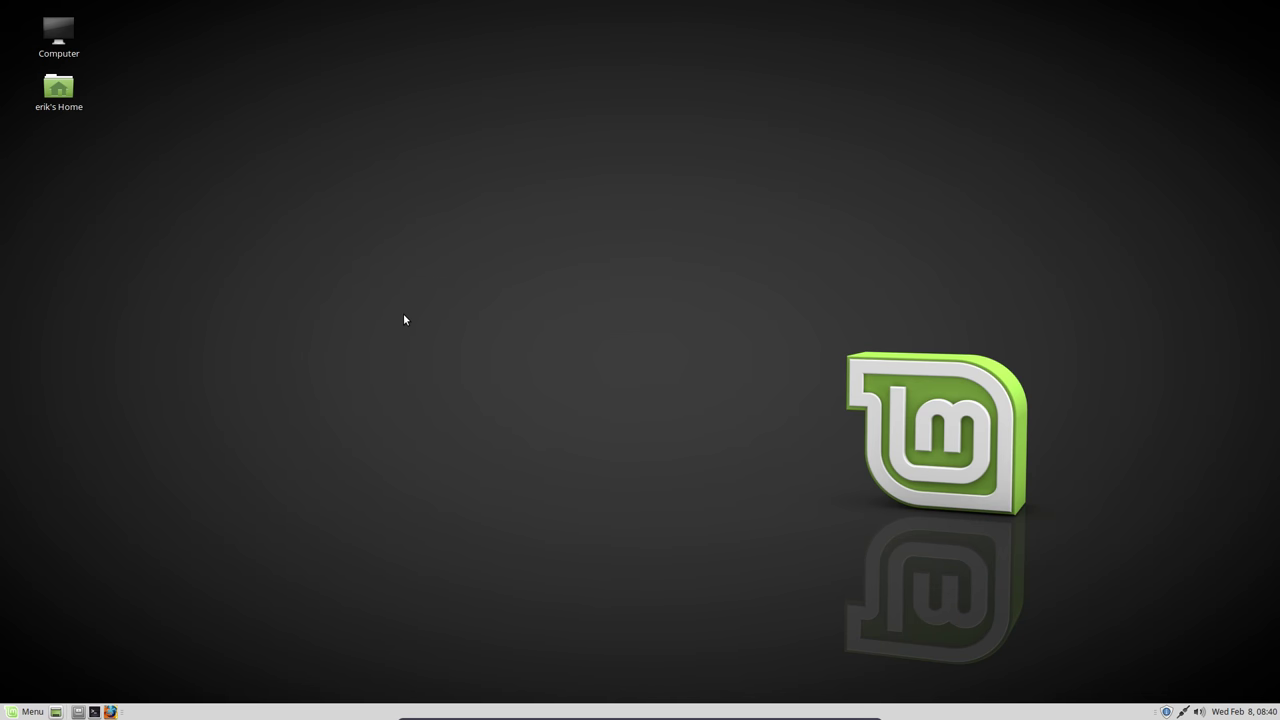
Step: Open Update Manager, keep the recommended policy, and accept a local mirror with the account password
{"action": "left_click", "coordinate": [1166, 712]}
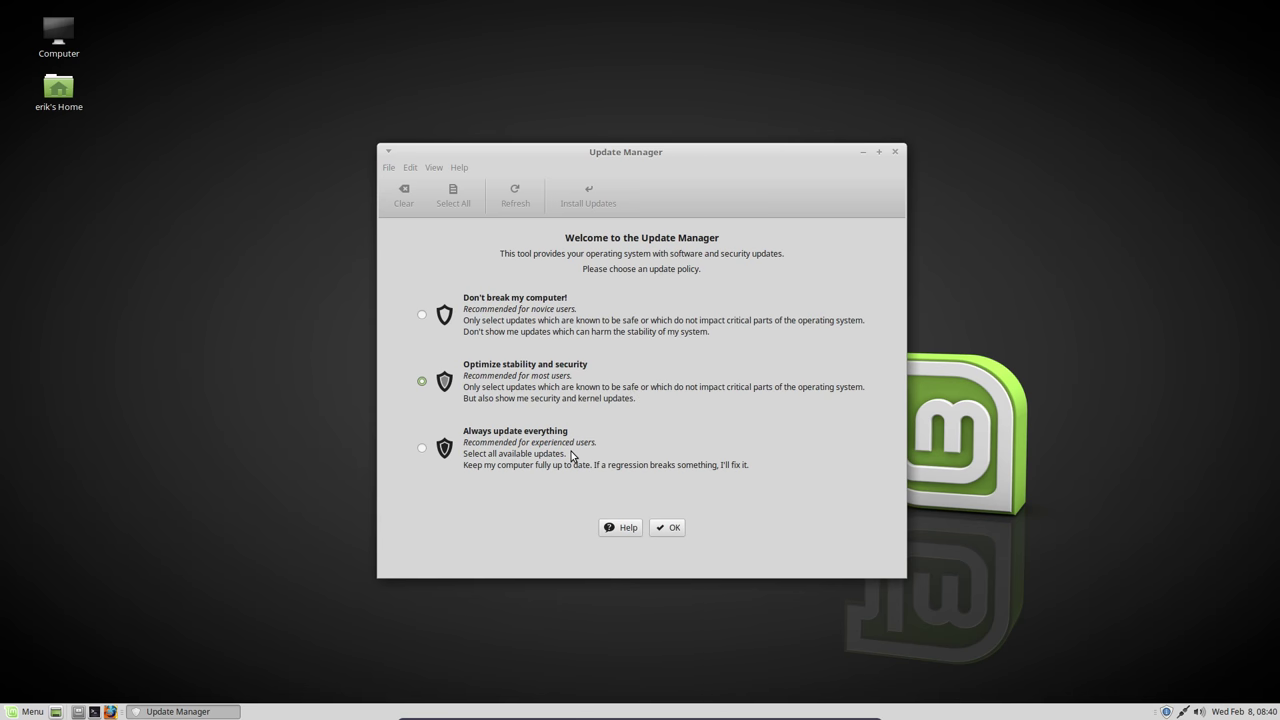
{"action": "left_click", "coordinate": [671, 529]}
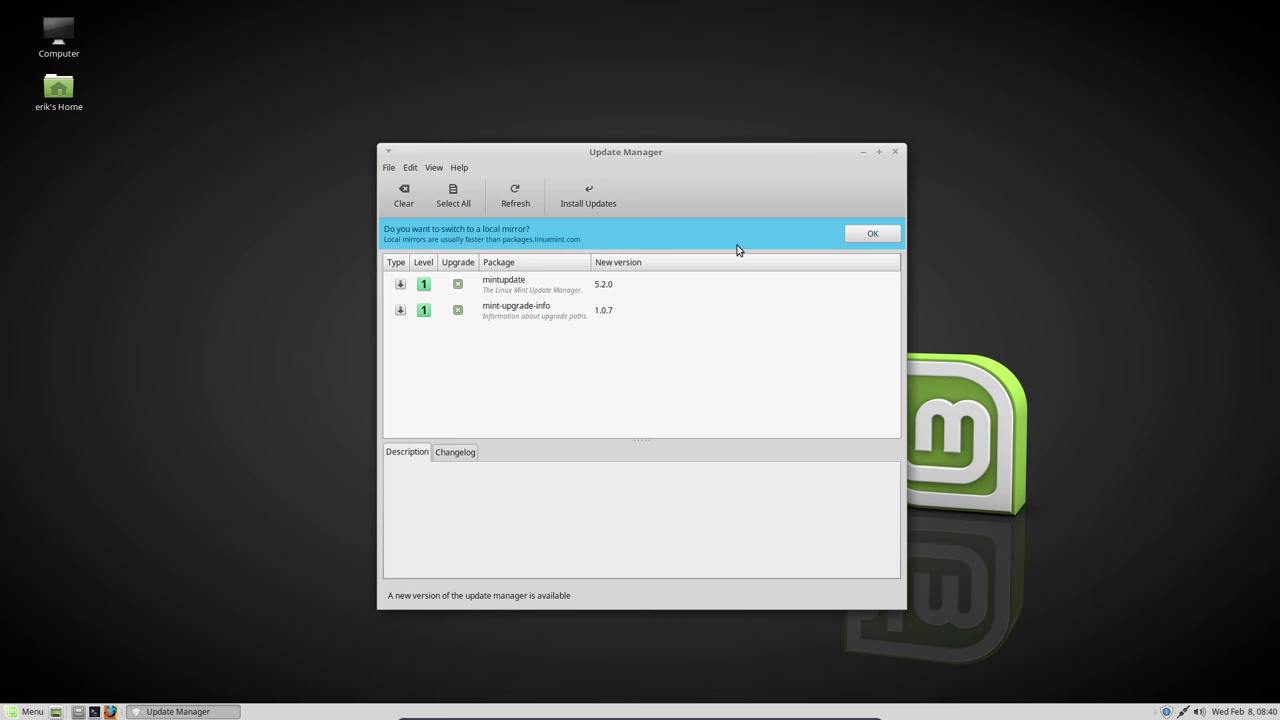
{"action": "left_click", "coordinate": [874, 236]}
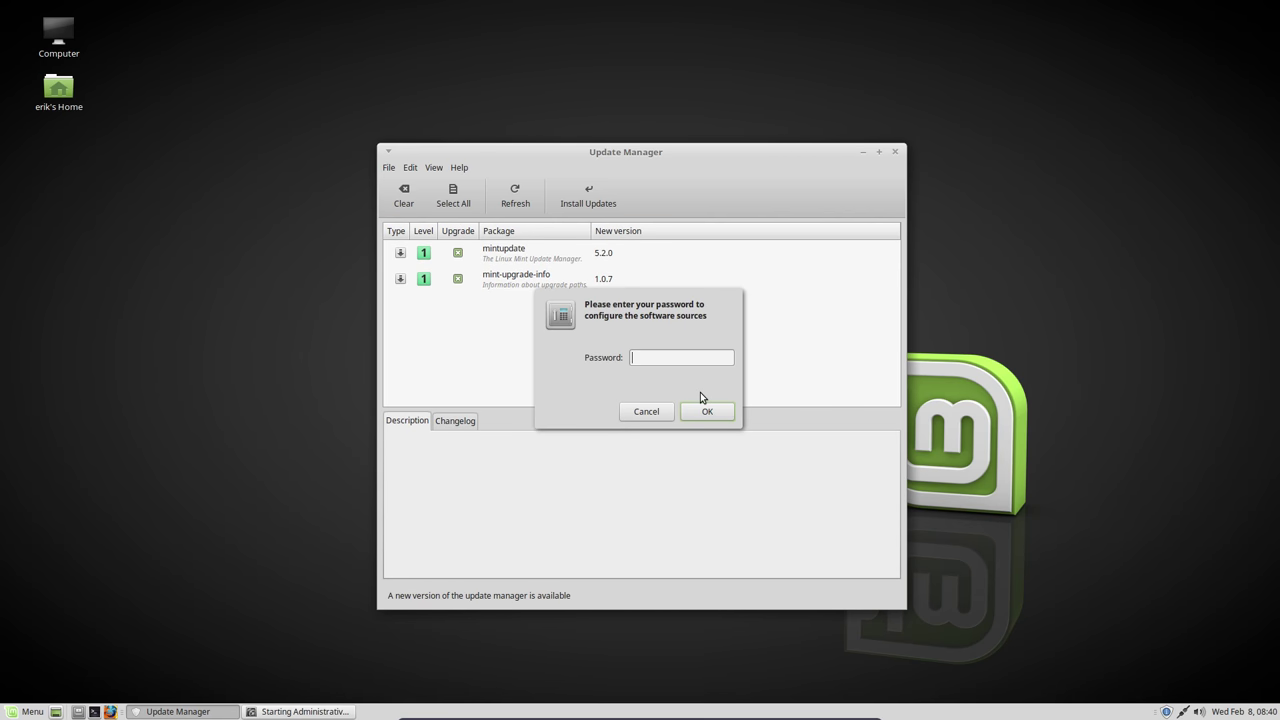
{"action": "type", "text": "••••"}
{"action": "key", "text": "Return"}
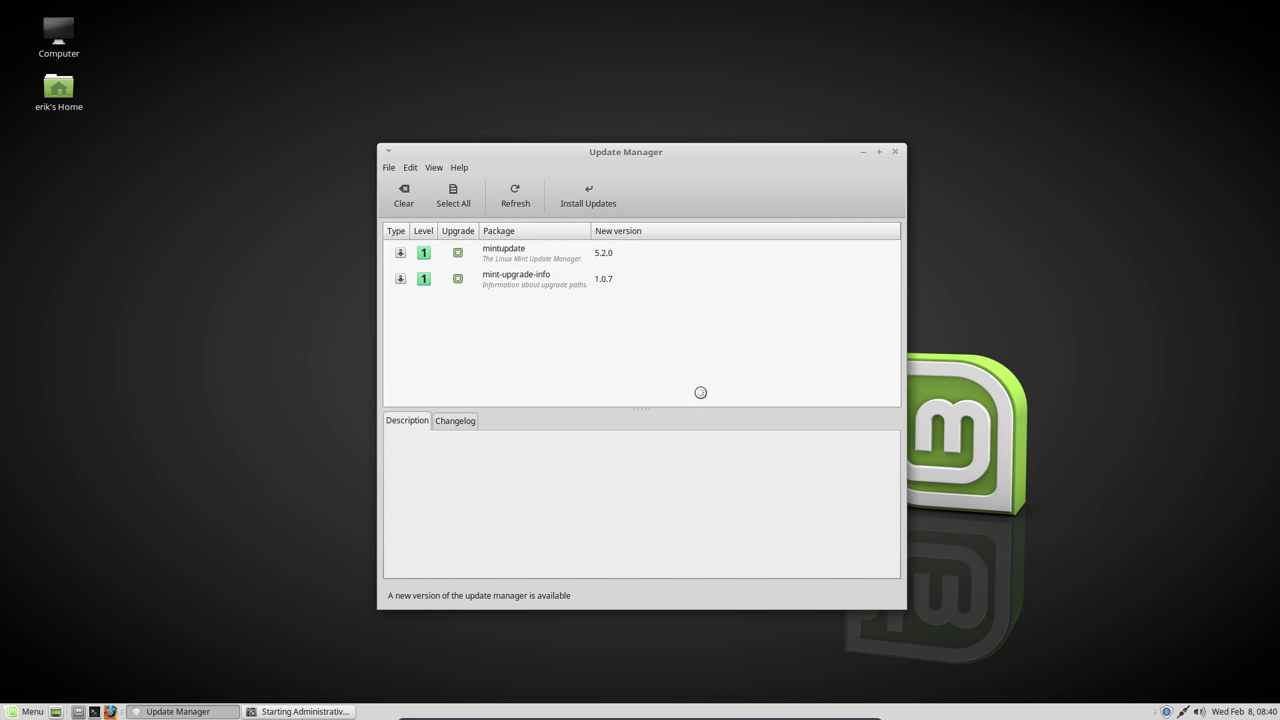
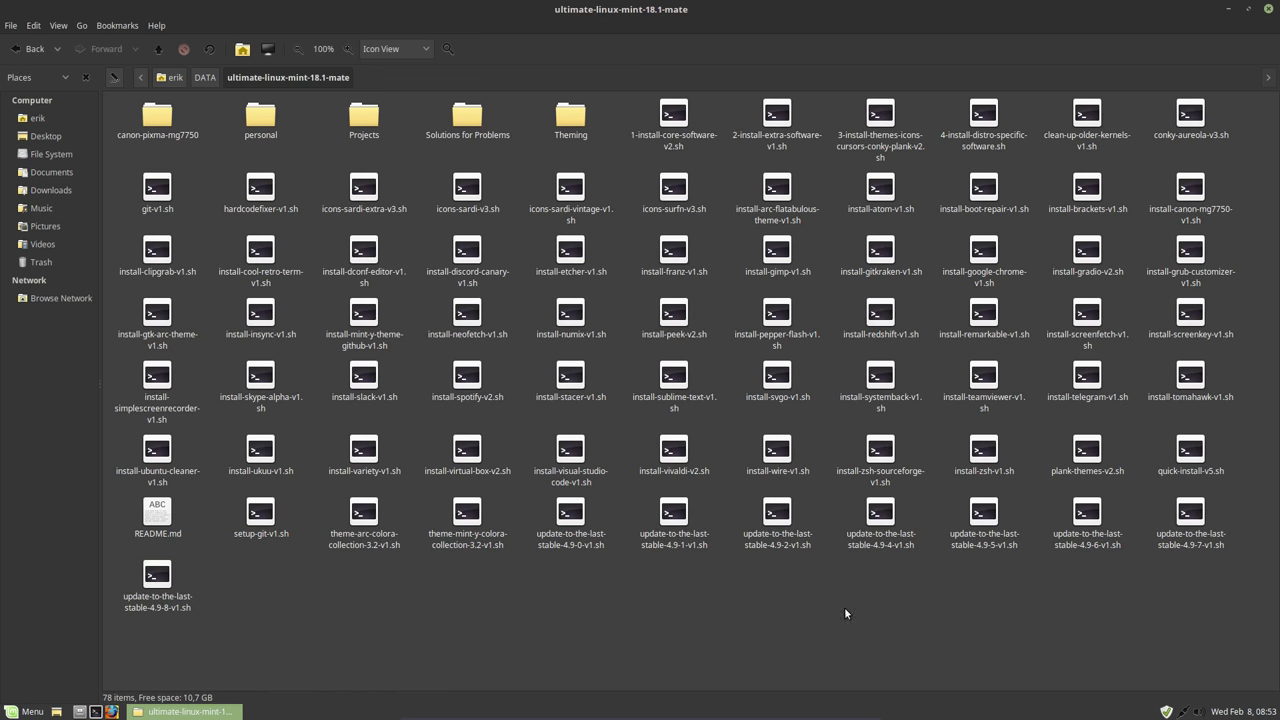
Step: Open quick-install-v5.sh for display, not running, in the text editor and maximize it
{"action": "left_click", "coordinate": [1189, 460]}
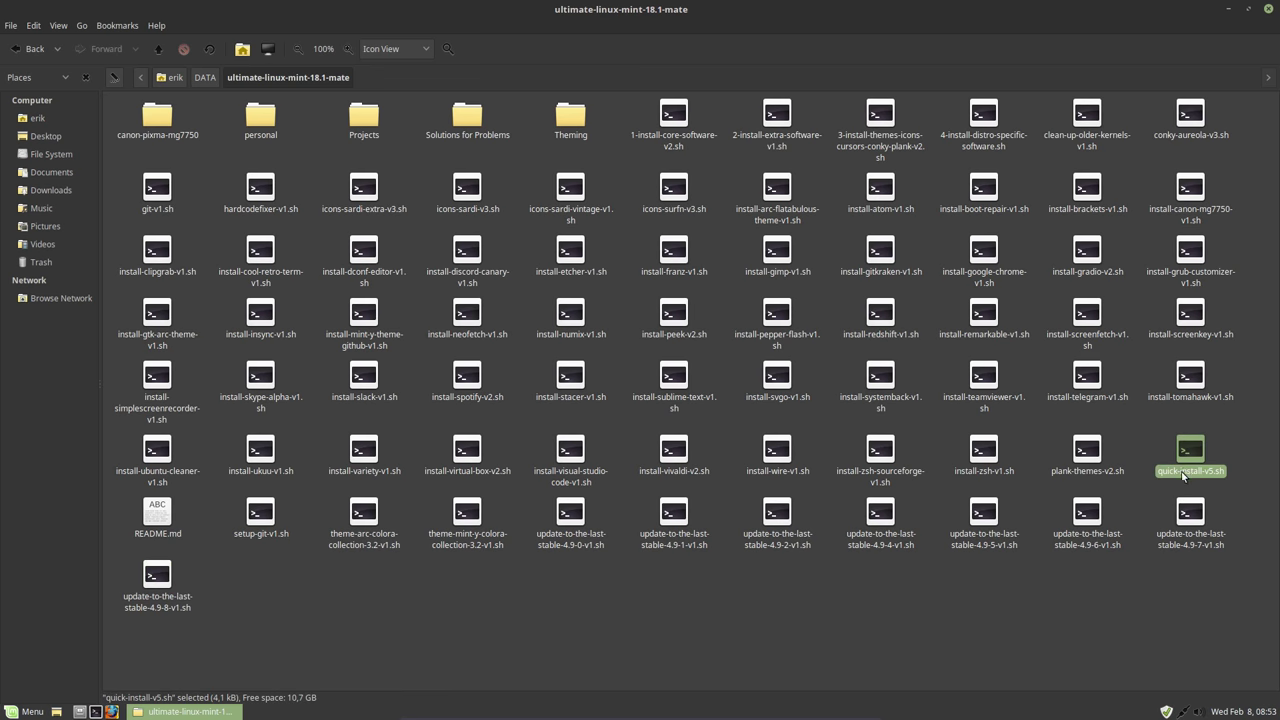
{"action": "double_click", "coordinate": [1189, 460]}
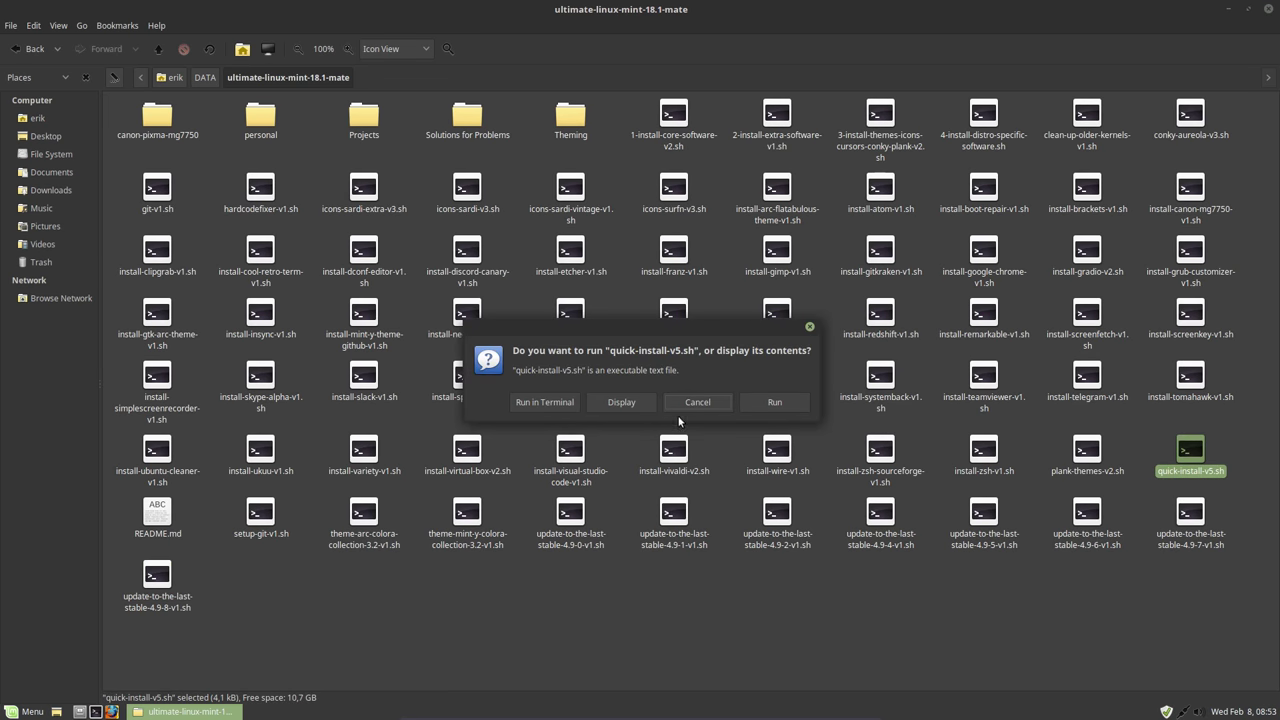
{"action": "left_click", "coordinate": [621, 402]}
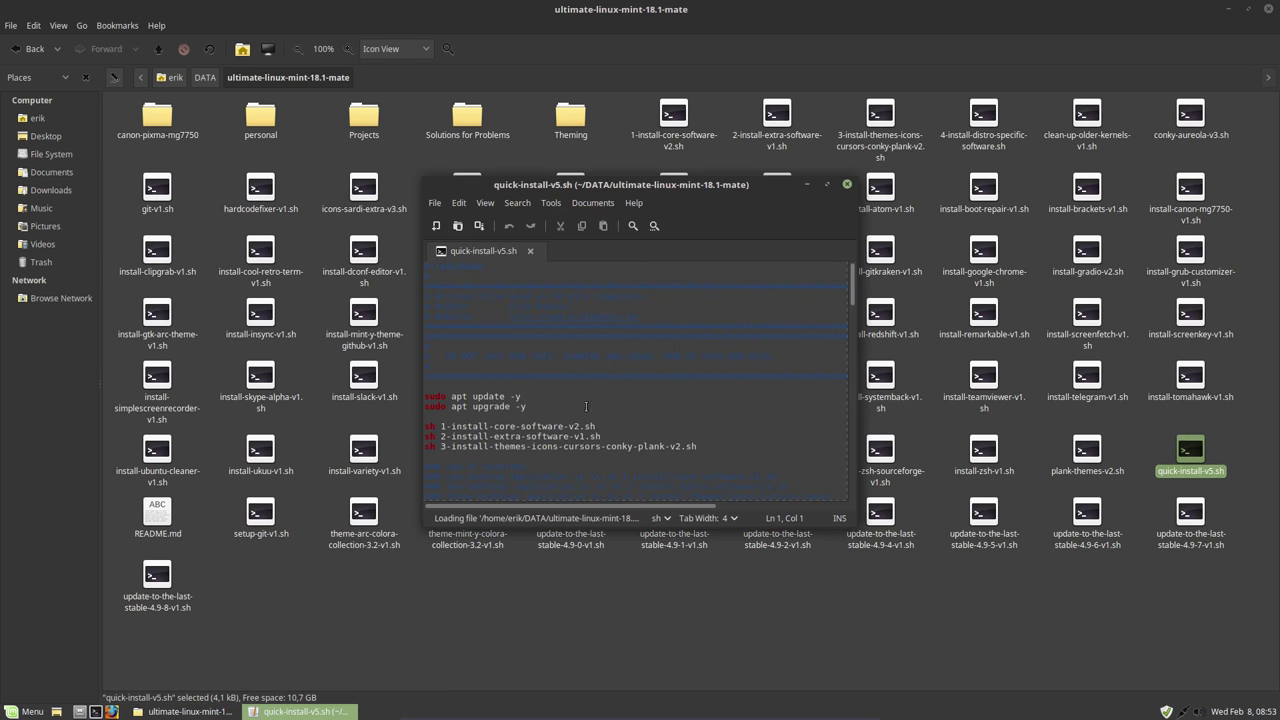
{"action": "double_click", "coordinate": [788, 186]}
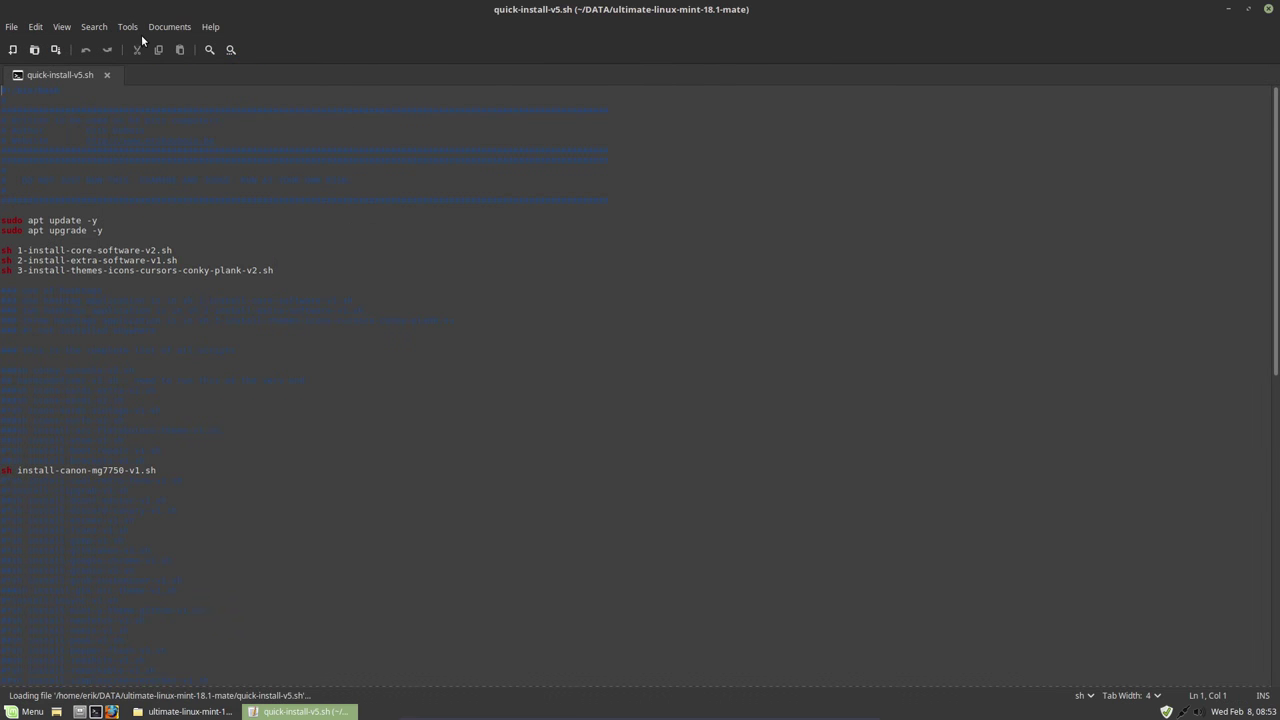
{"action": "left_click", "coordinate": [35, 27]}
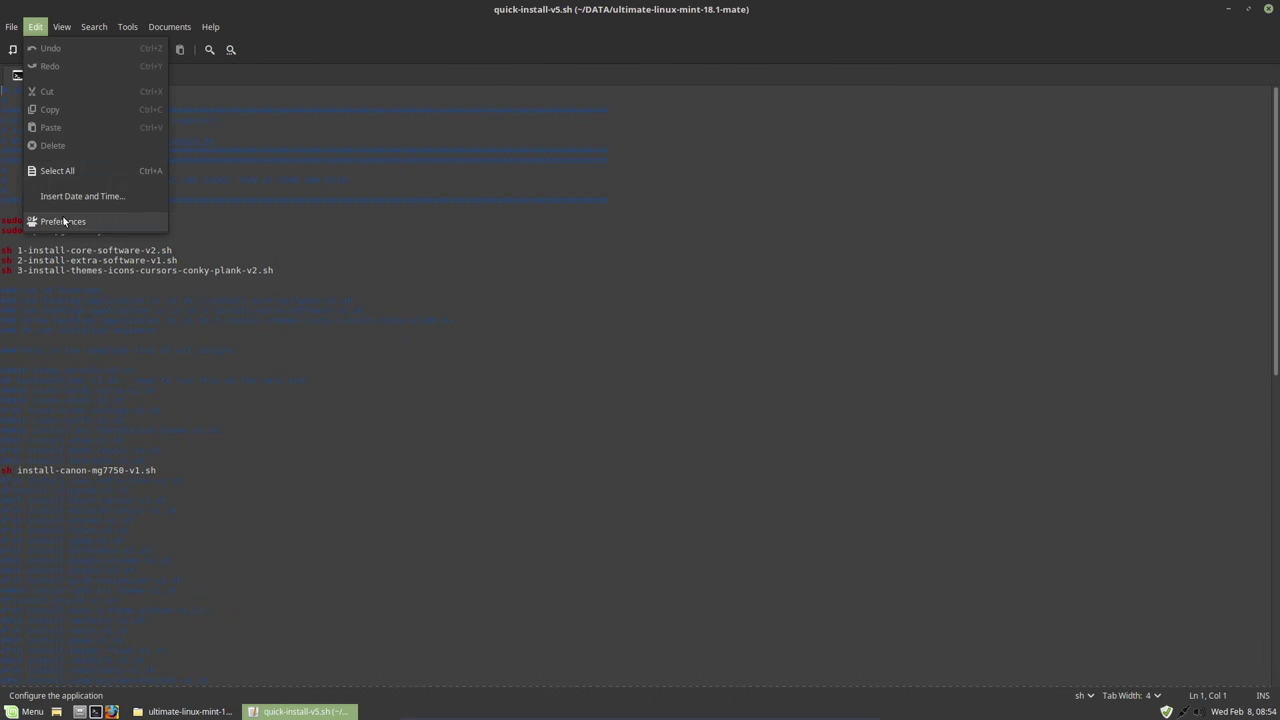
Step: Turn on line numbers in the Xed preferences
{"action": "left_click", "coordinate": [57, 220]}
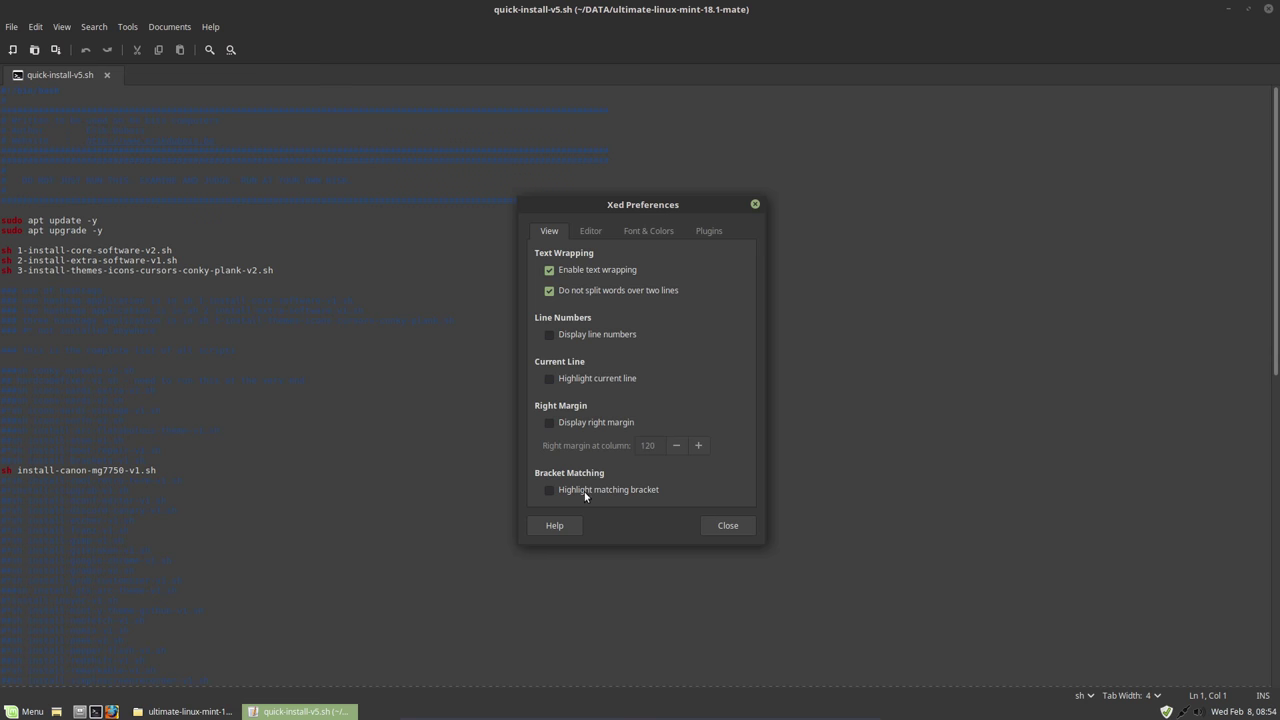
{"action": "left_click", "coordinate": [594, 334]}
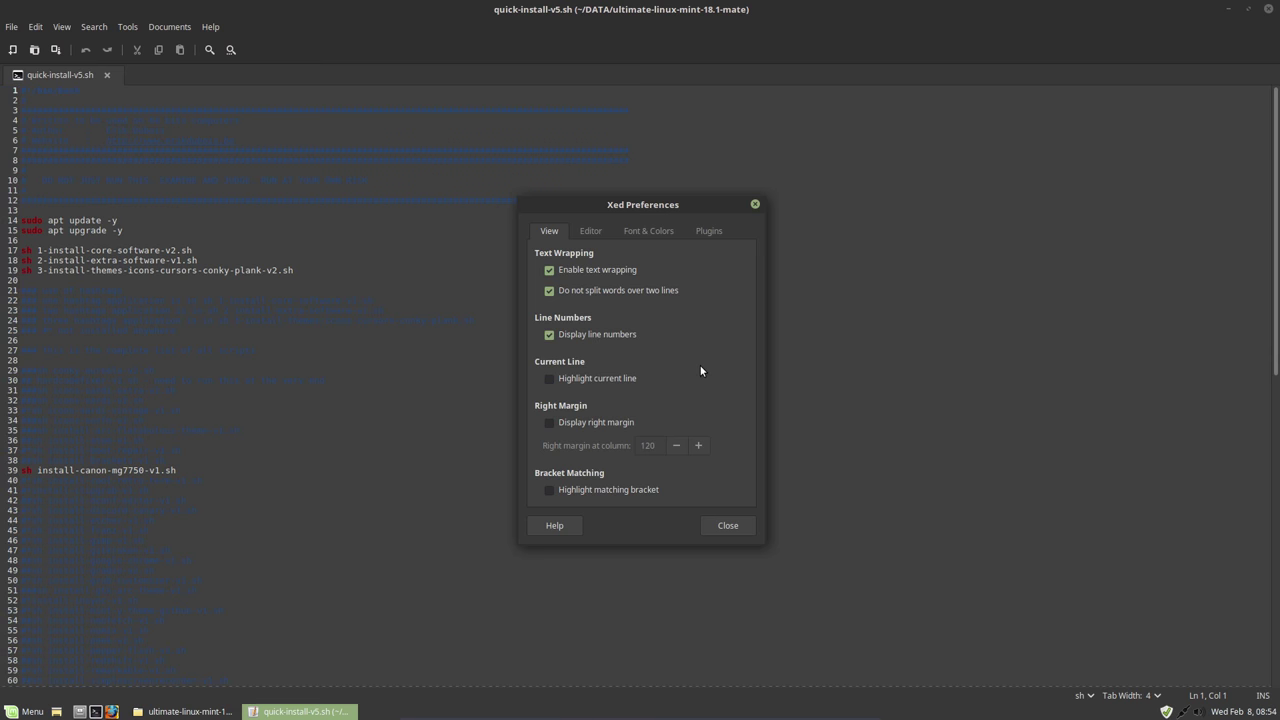
{"action": "left_click", "coordinate": [592, 232]}
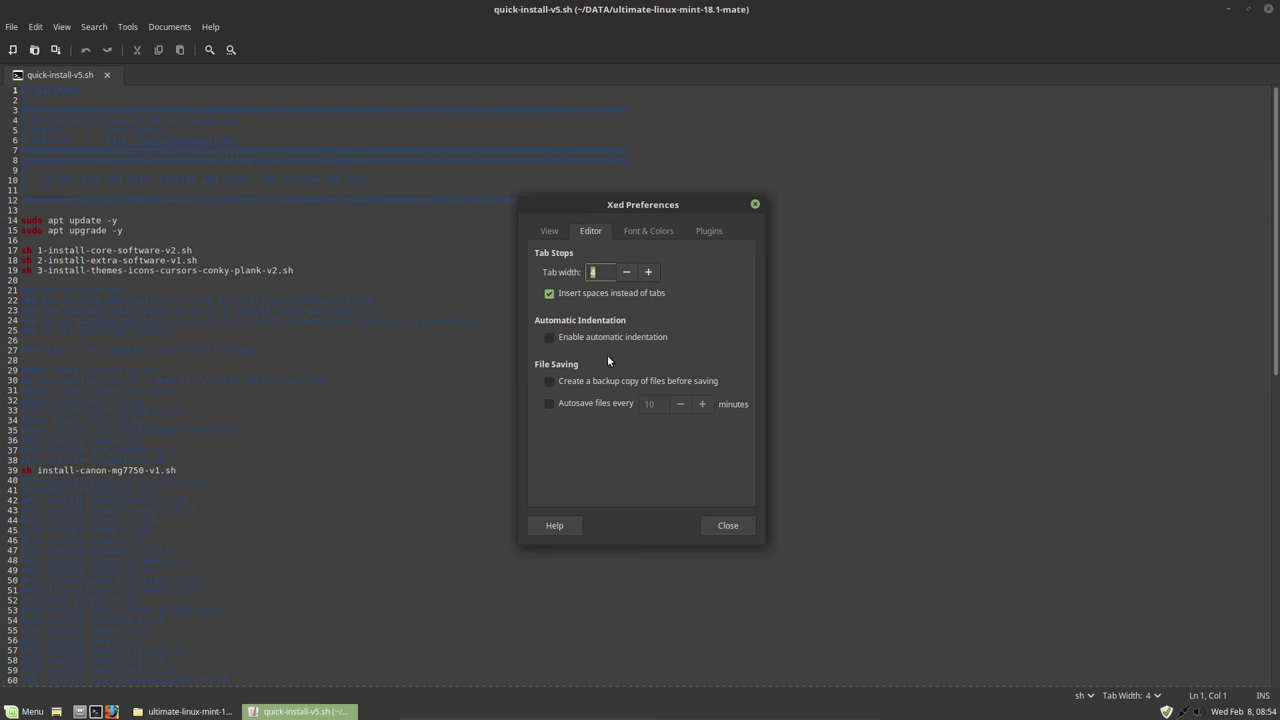
Step: Replace the system font with Monospace Regular 16 and apply the Solarized Dark colour scheme
{"action": "left_click", "coordinate": [647, 236]}
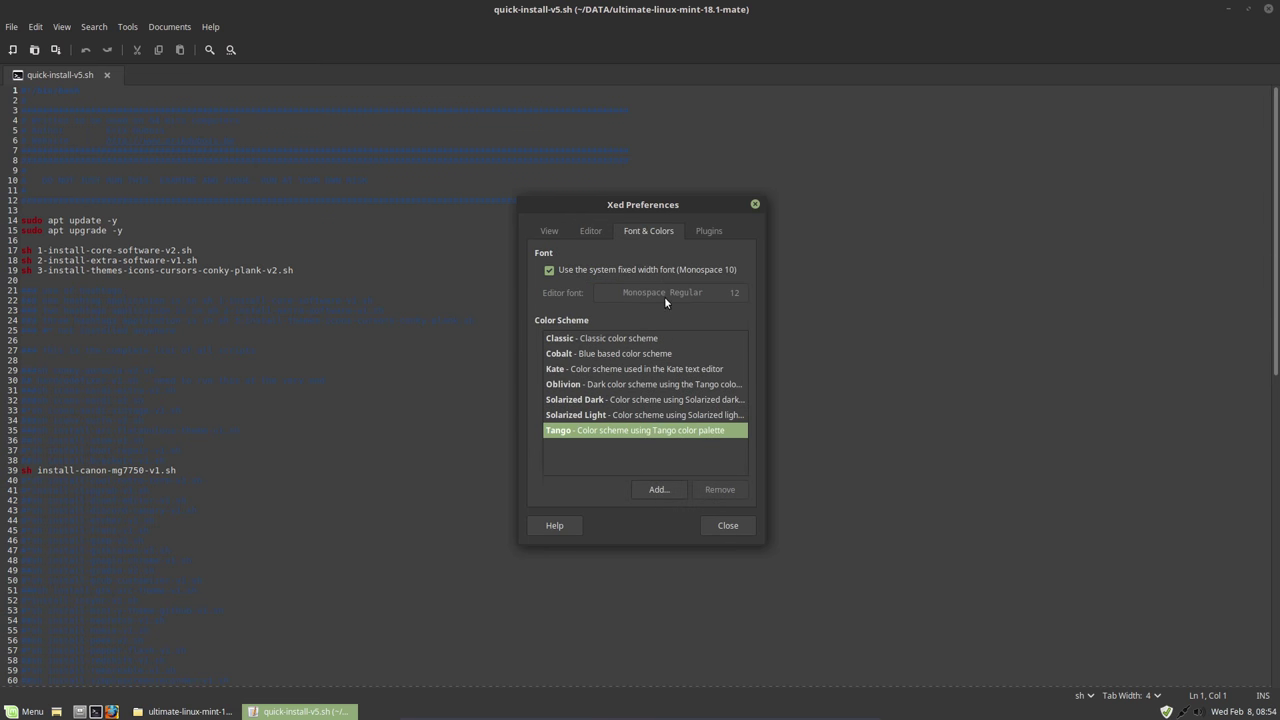
{"action": "left_click", "coordinate": [643, 271]}
{"action": "left_click", "coordinate": [734, 293]}
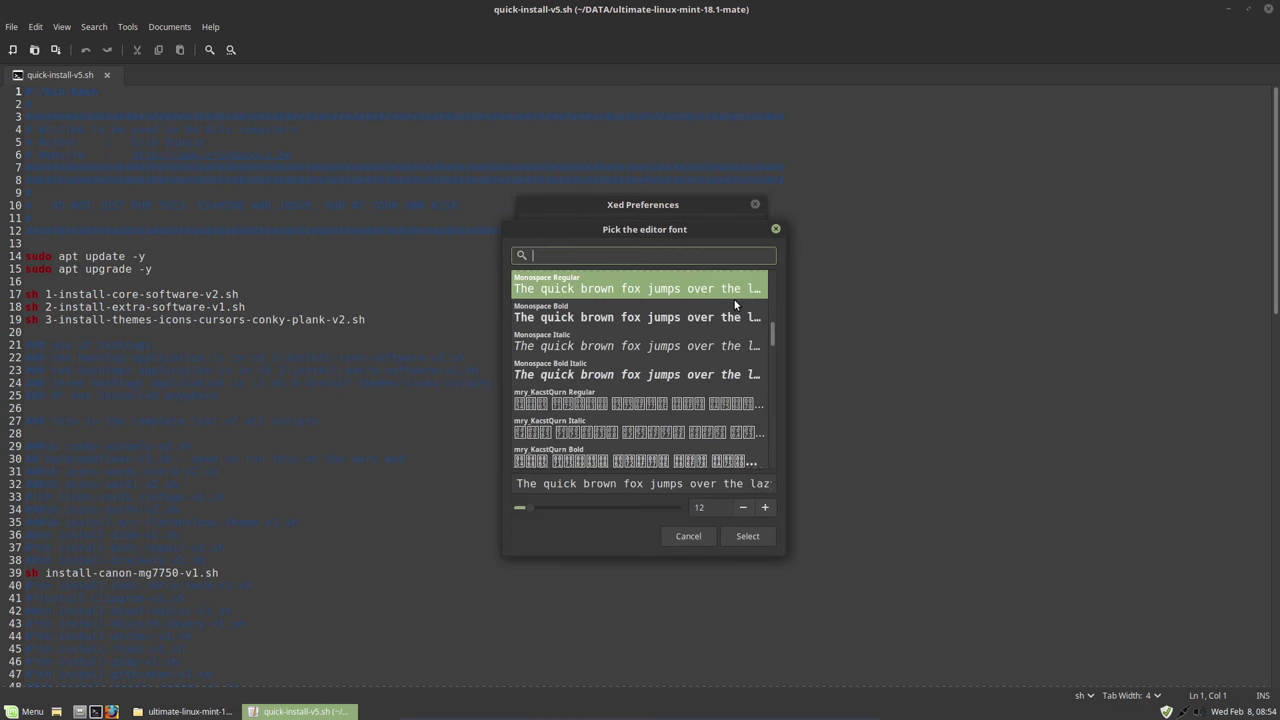
{"action": "left_click", "coordinate": [765, 507]}
{"action": "left_click", "coordinate": [765, 507]}
{"action": "left_click", "coordinate": [765, 507]}
{"action": "left_click", "coordinate": [765, 507]}
{"action": "left_click", "coordinate": [758, 541]}
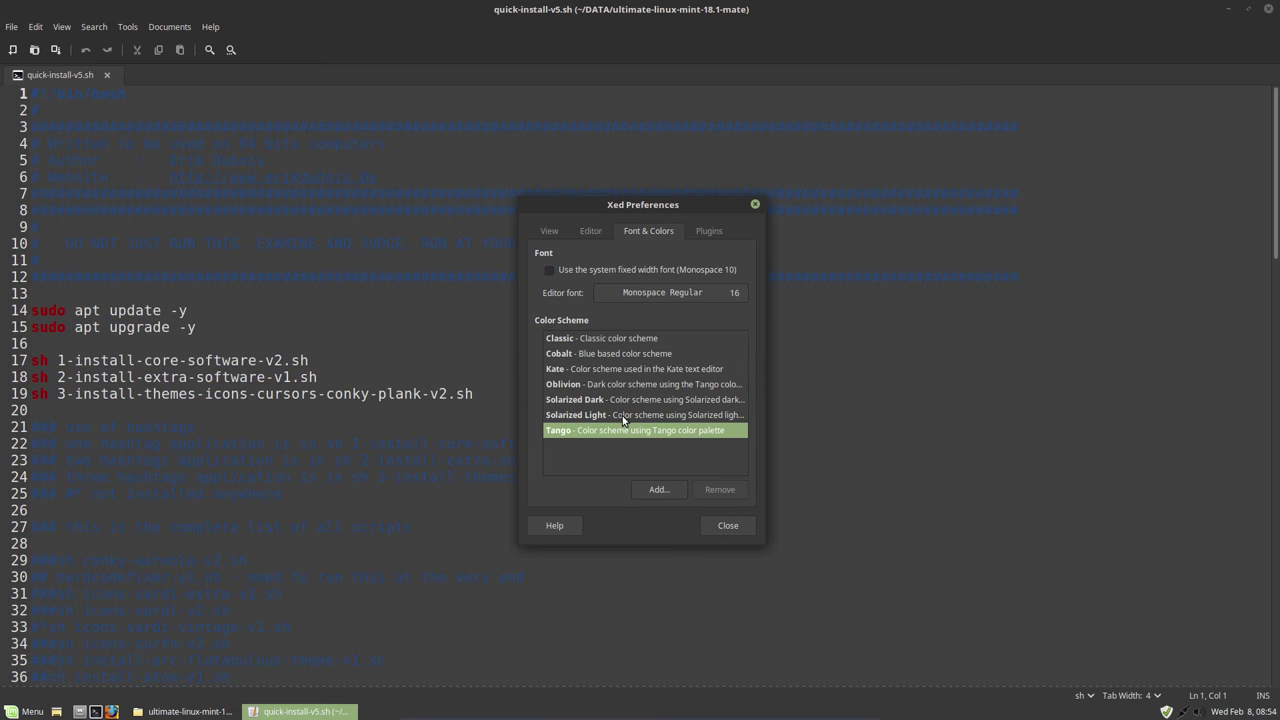
{"action": "left_click", "coordinate": [622, 415]}
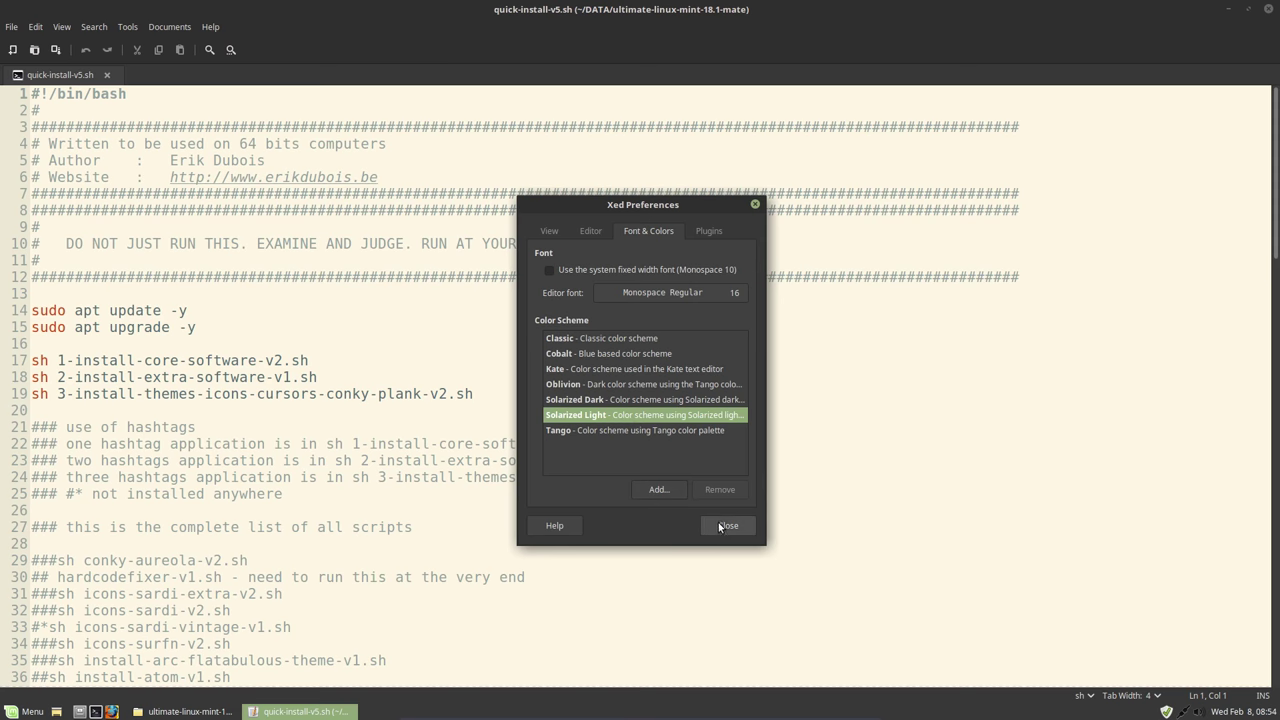
{"action": "left_click", "coordinate": [660, 398]}
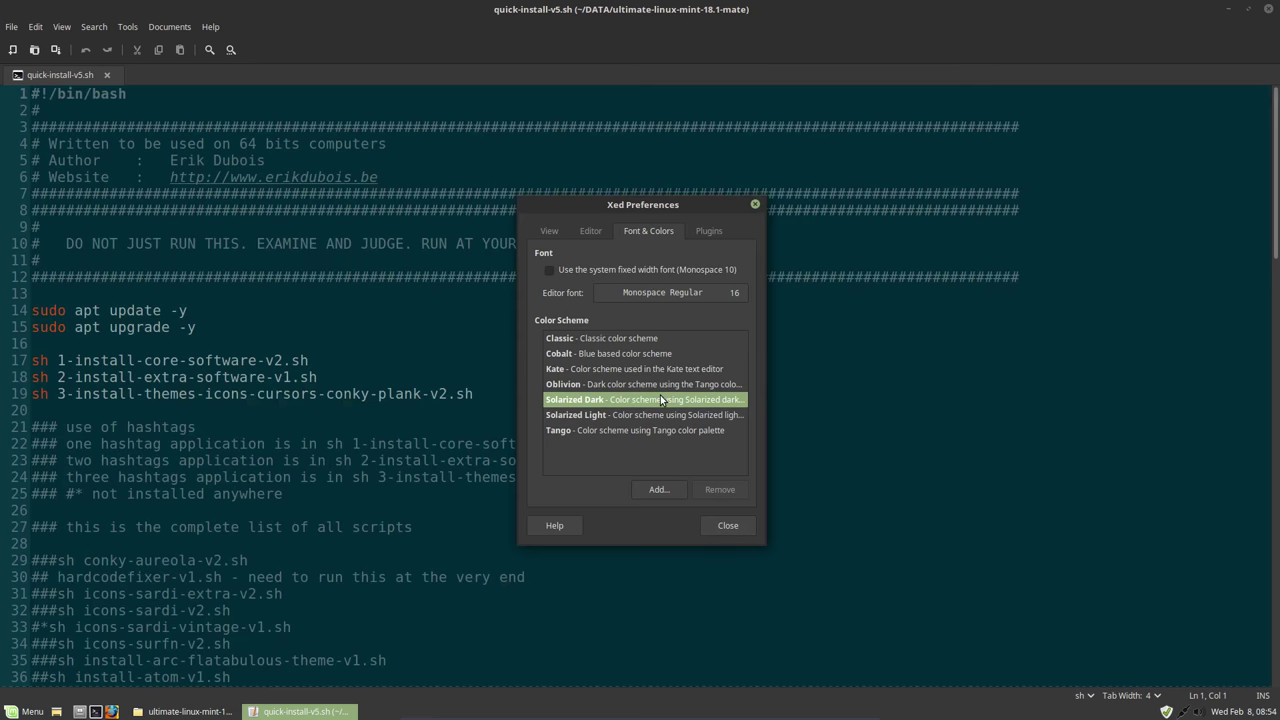
{"action": "left_click", "coordinate": [716, 525]}
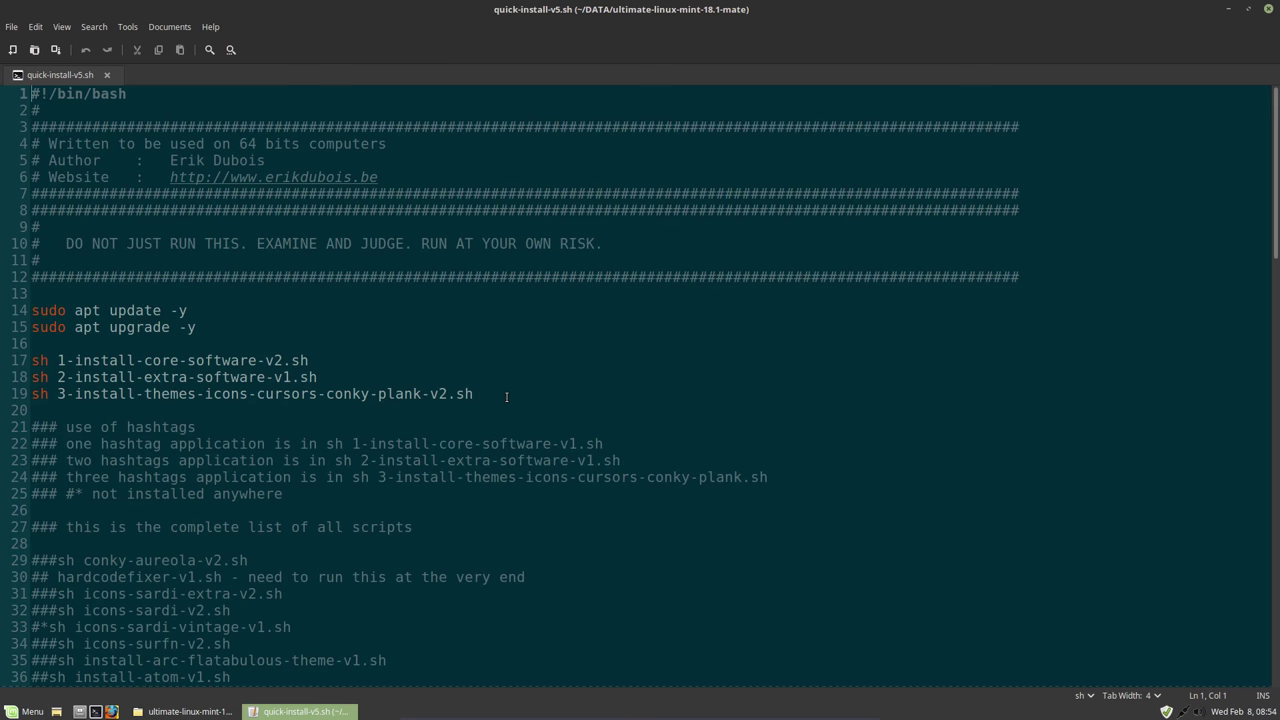
Step: Highlight the core-software, extra-software and themes script calls on lines 17–19
{"action": "left_click_drag", "start_coordinate": [506, 397], "coordinate": [18, 362]}
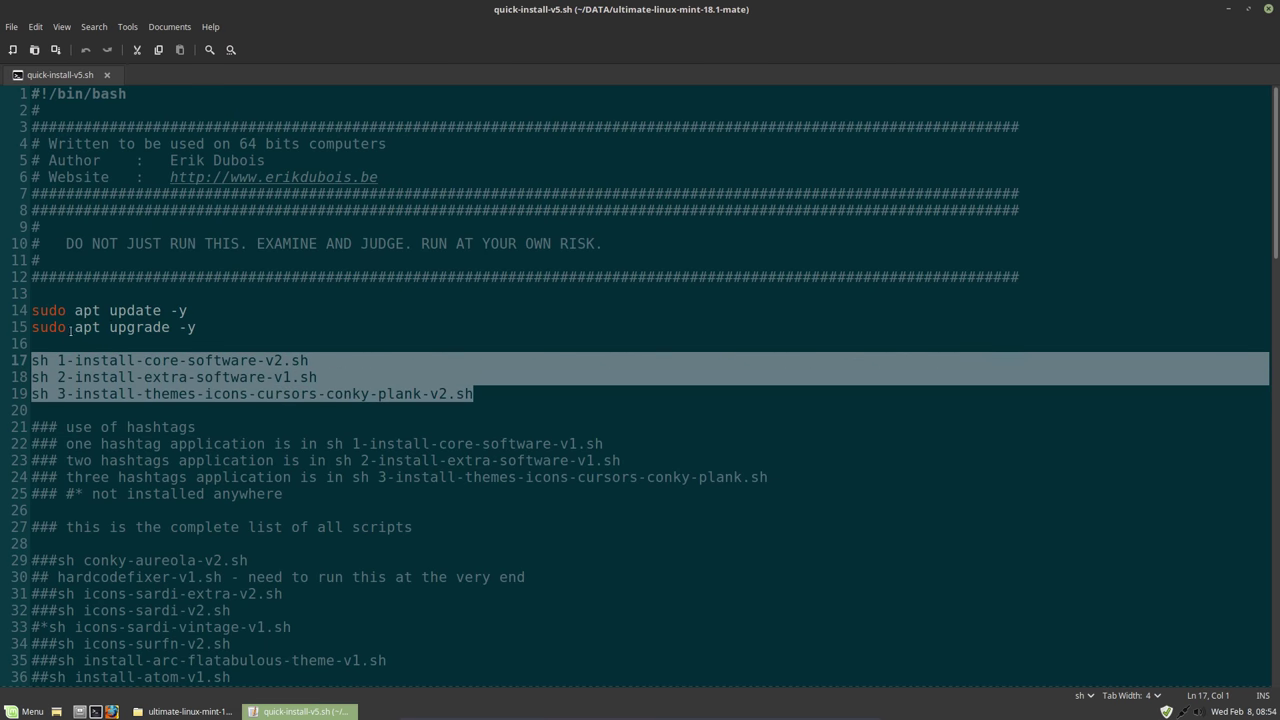
{"action": "left_click", "coordinate": [110, 318]}
{"action": "left_click", "coordinate": [119, 331]}
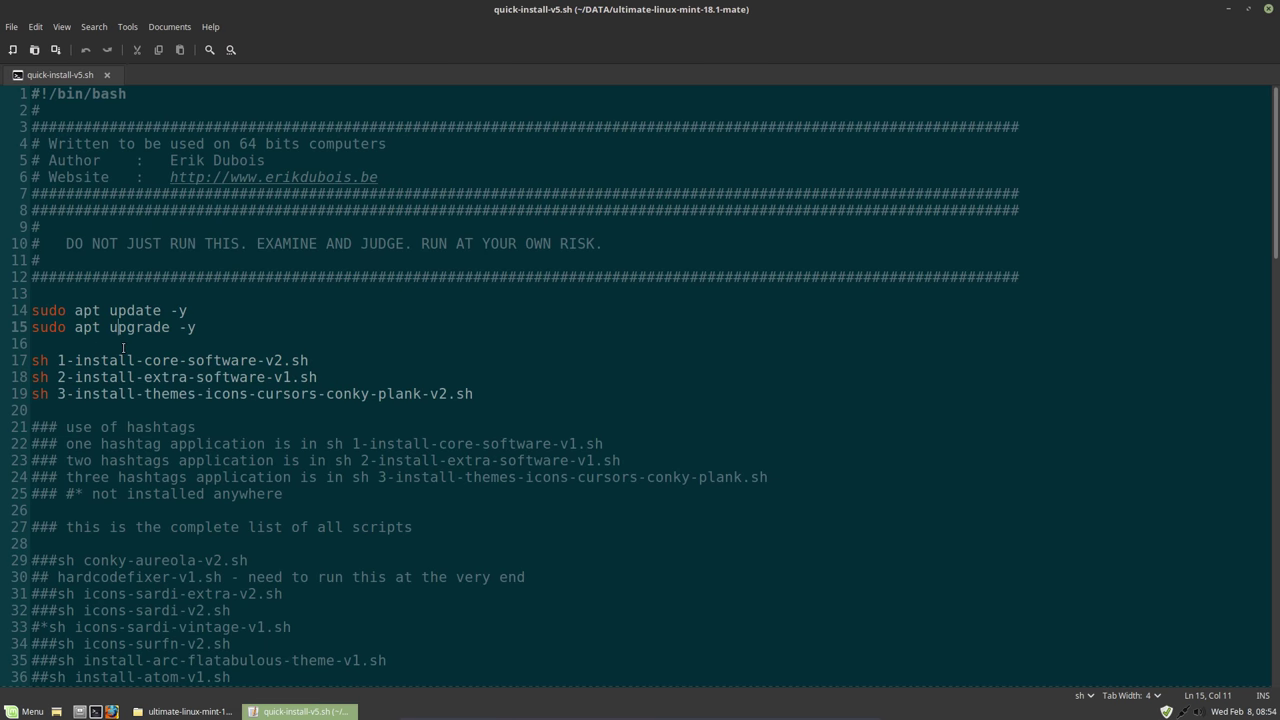
{"action": "left_click_drag", "start_coordinate": [64, 360], "coordinate": [337, 360]}
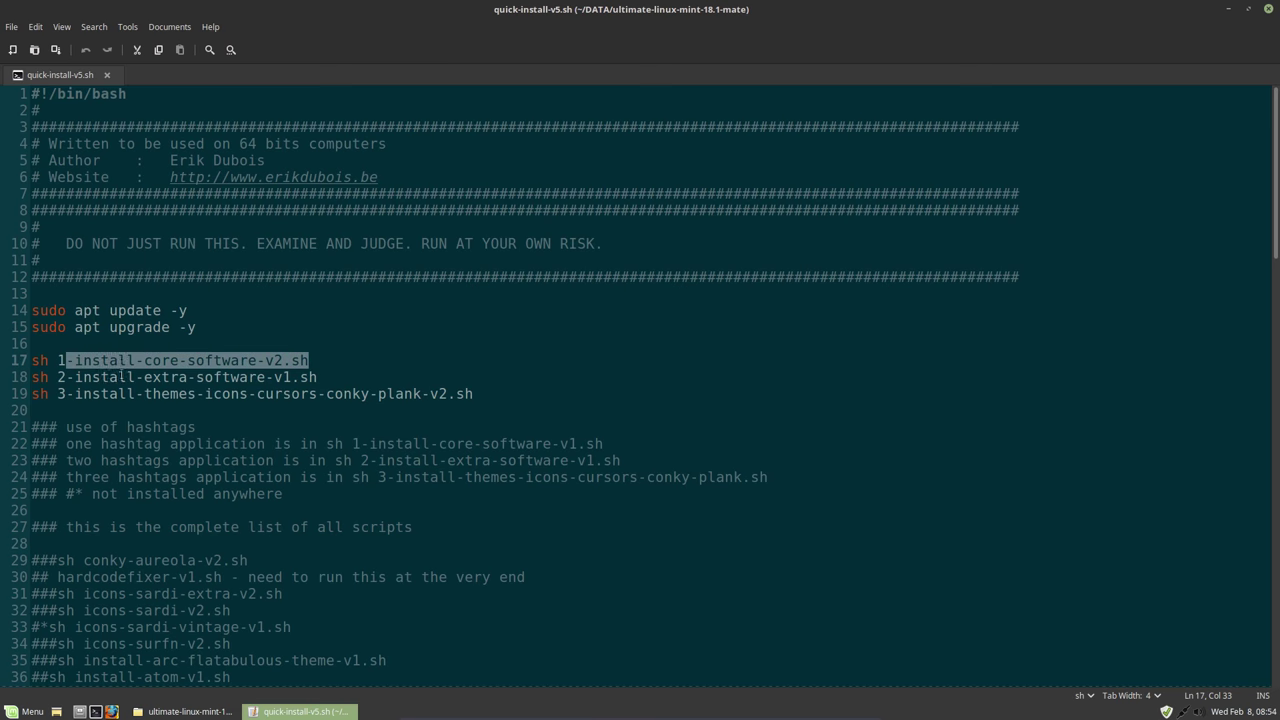
{"action": "left_click_drag", "start_coordinate": [119, 377], "coordinate": [229, 379]}
{"action": "left_click_drag", "start_coordinate": [118, 394], "coordinate": [332, 395]}
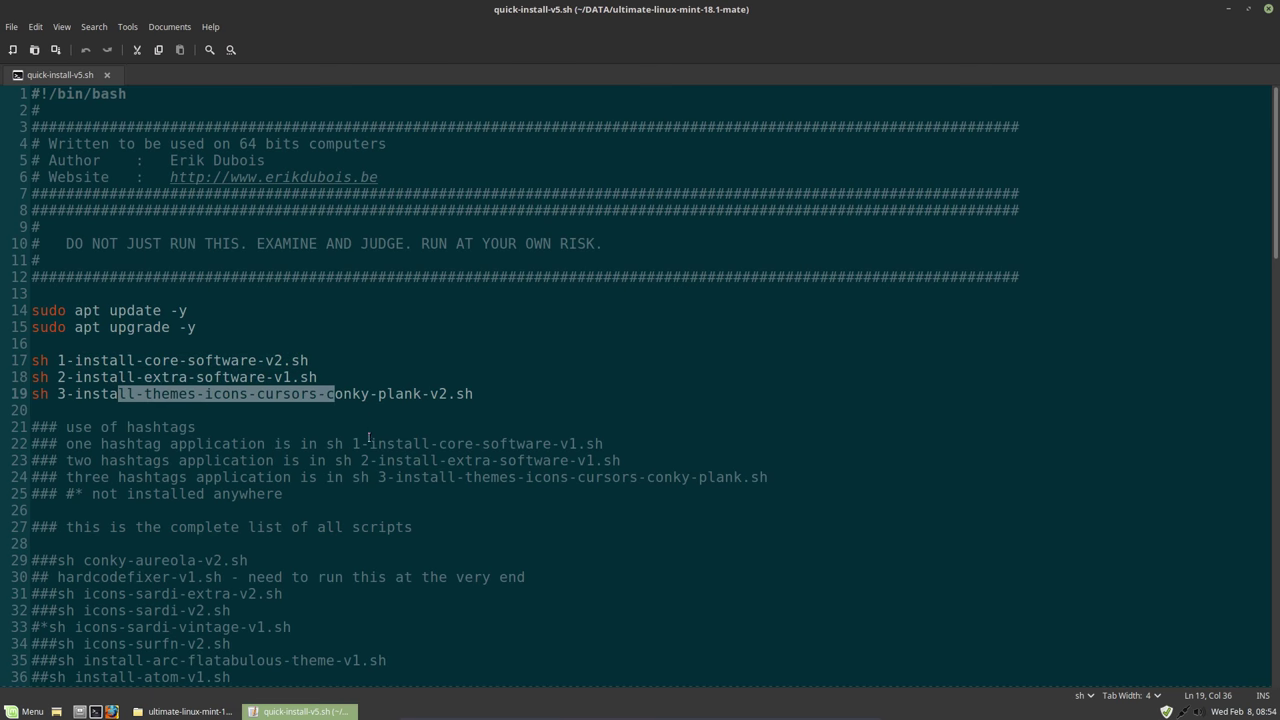
{"action": "scroll", "coordinate": [326, 466], "scroll_direction": "down", "scroll_amount": 10}
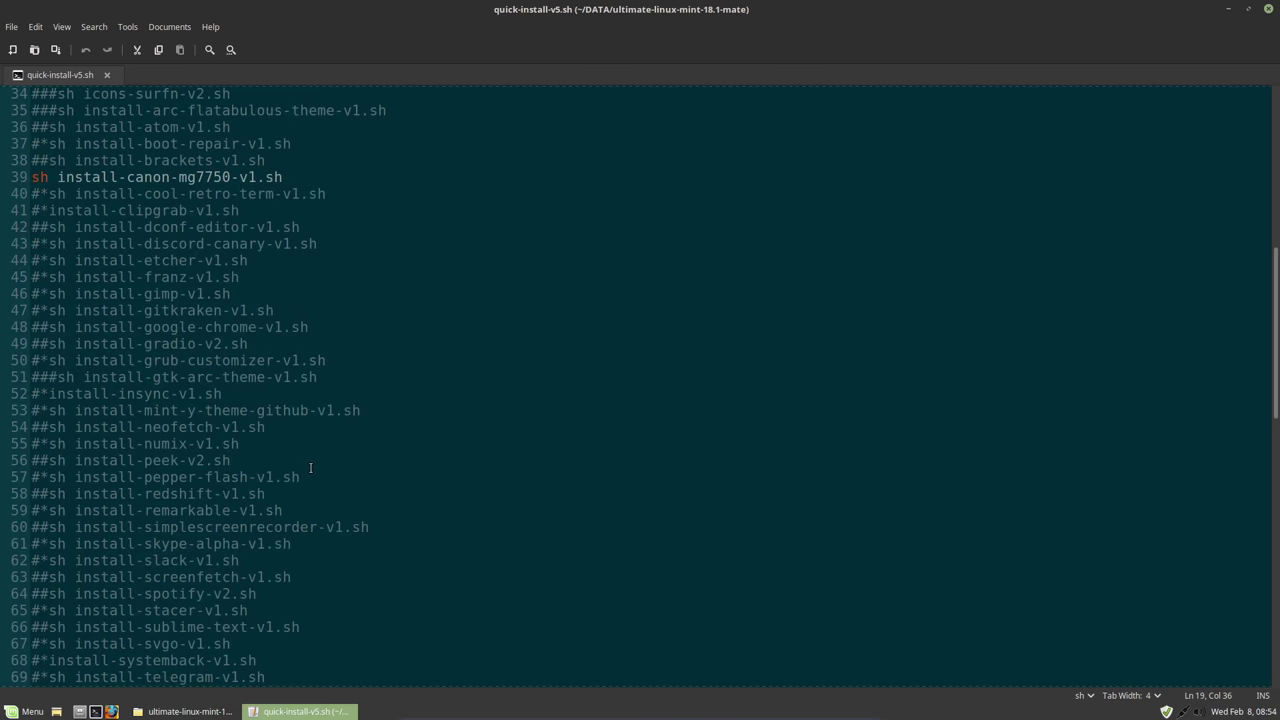
{"action": "scroll", "coordinate": [310, 468], "scroll_direction": "up", "scroll_amount": 6}
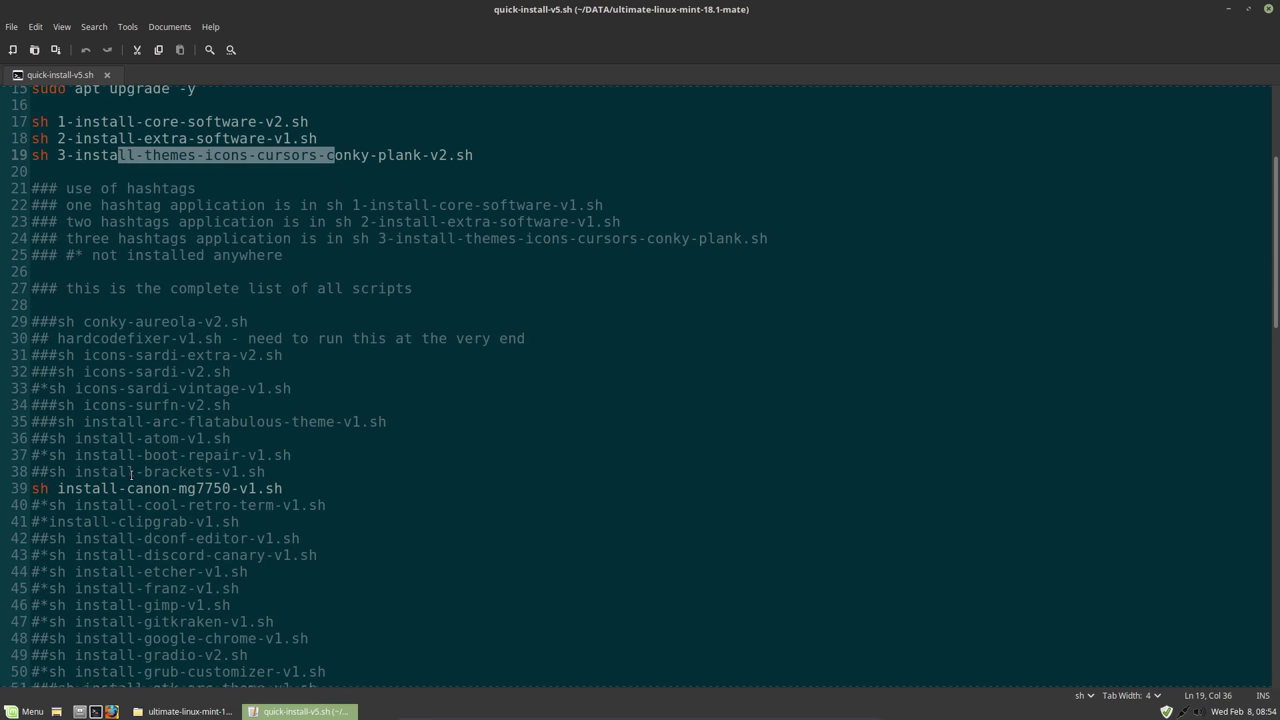
{"action": "scroll", "coordinate": [131, 476], "scroll_direction": "down", "scroll_amount": 3}
Step: Review the canon printer line 39, zsh line 80, maintenance block 87–97 and hardcodefixer line 100
{"action": "left_click_drag", "start_coordinate": [316, 352], "coordinate": [5, 370]}
{"action": "scroll", "coordinate": [252, 441], "scroll_direction": "down", "scroll_amount": 16}
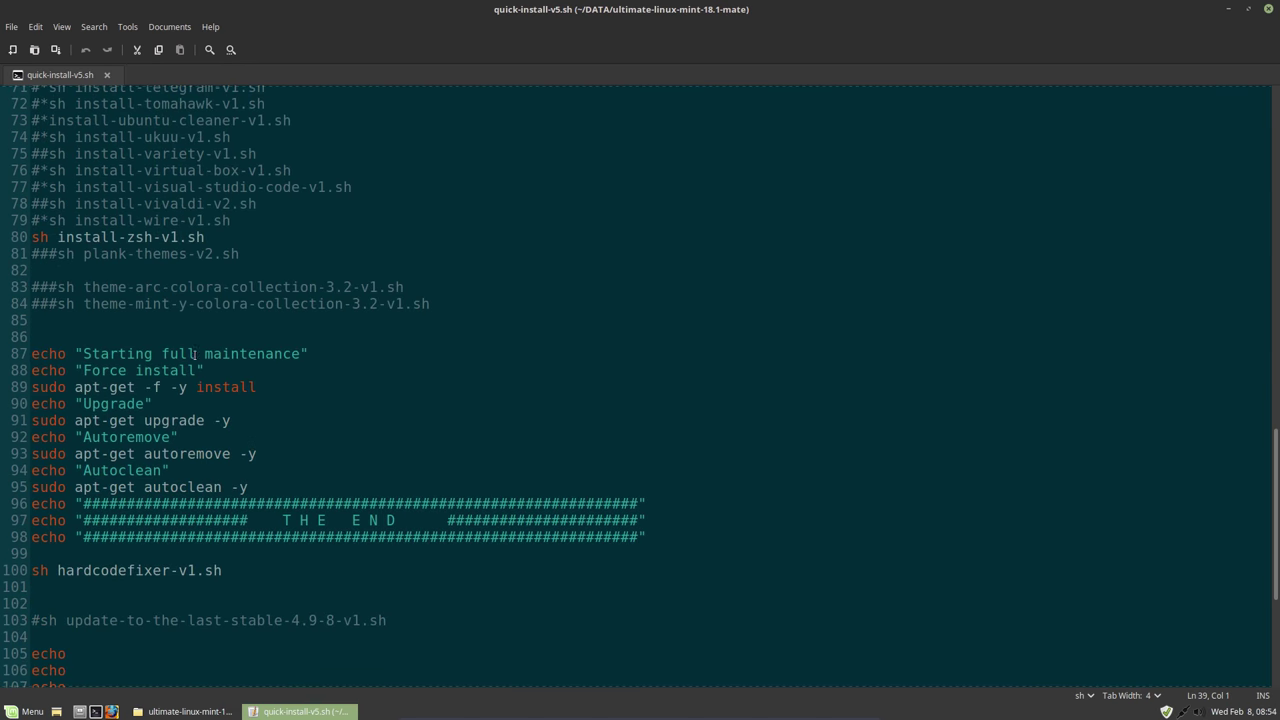
{"action": "left_click_drag", "start_coordinate": [210, 242], "coordinate": [5, 244]}
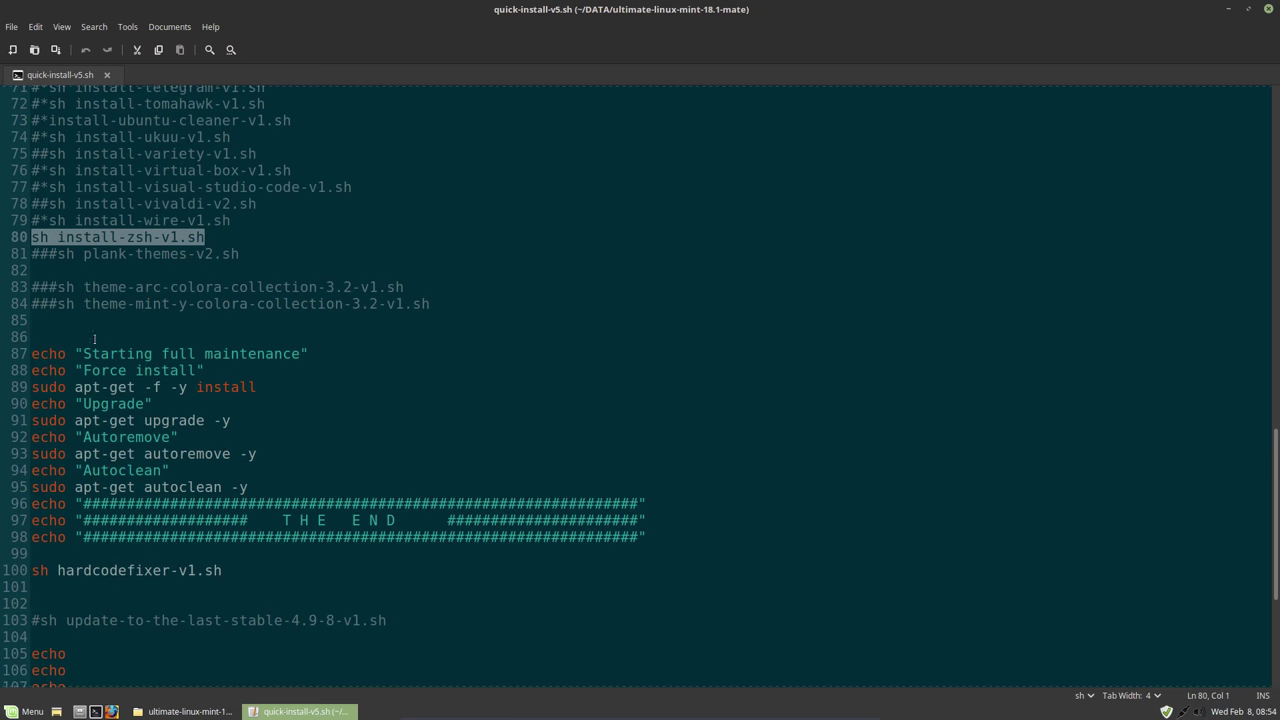
{"action": "left_click_drag", "start_coordinate": [34, 347], "coordinate": [654, 522]}
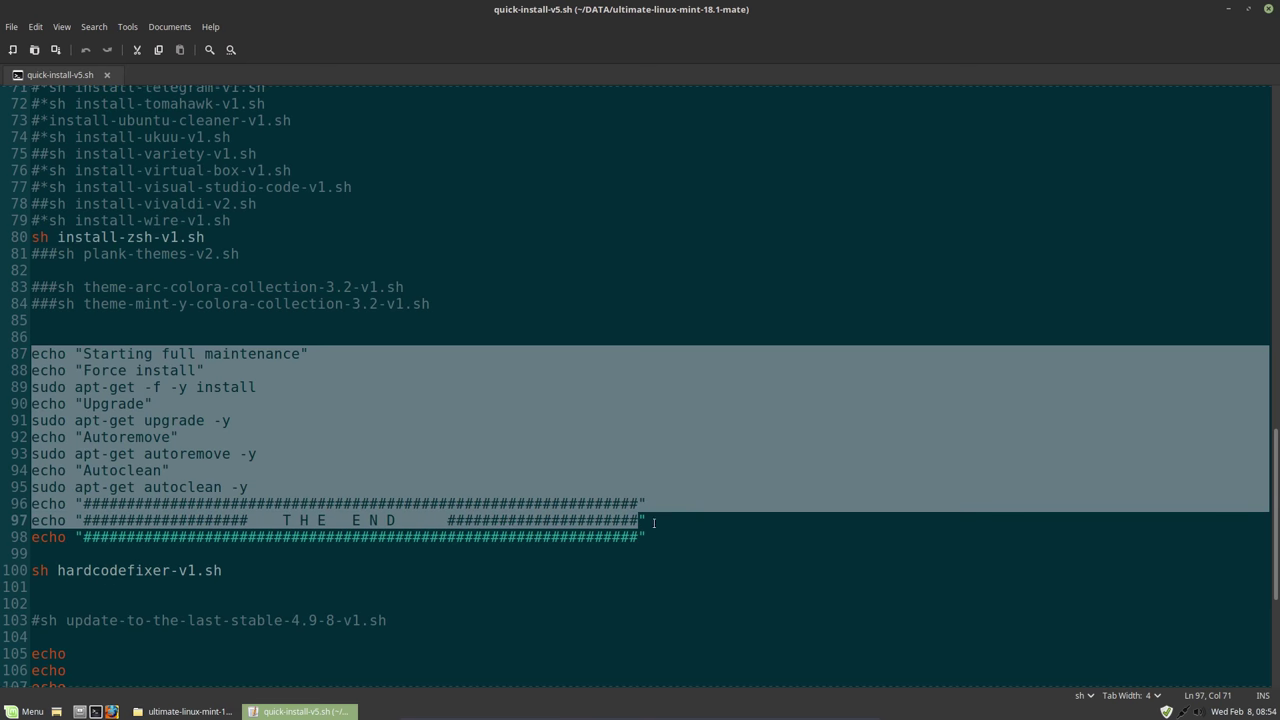
{"action": "left_click", "coordinate": [408, 557]}
{"action": "left_click_drag", "start_coordinate": [235, 570], "coordinate": [33, 570]}
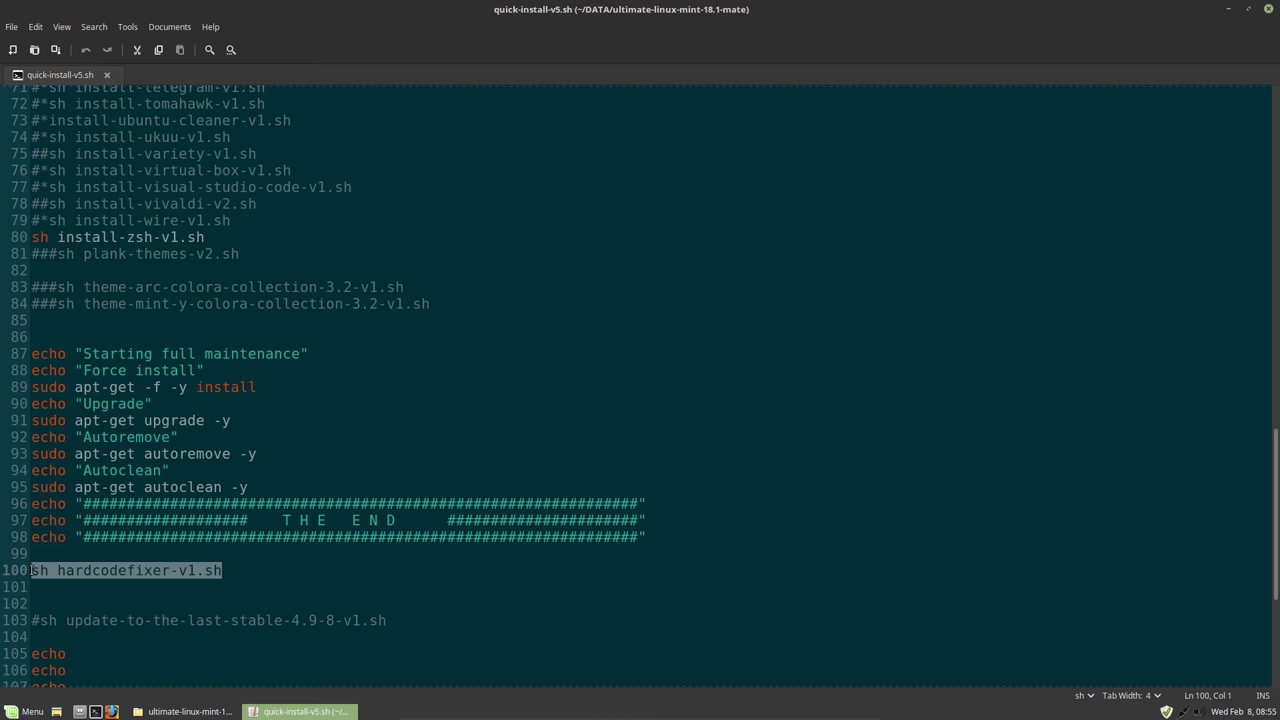
{"action": "left_click", "coordinate": [120, 572]}
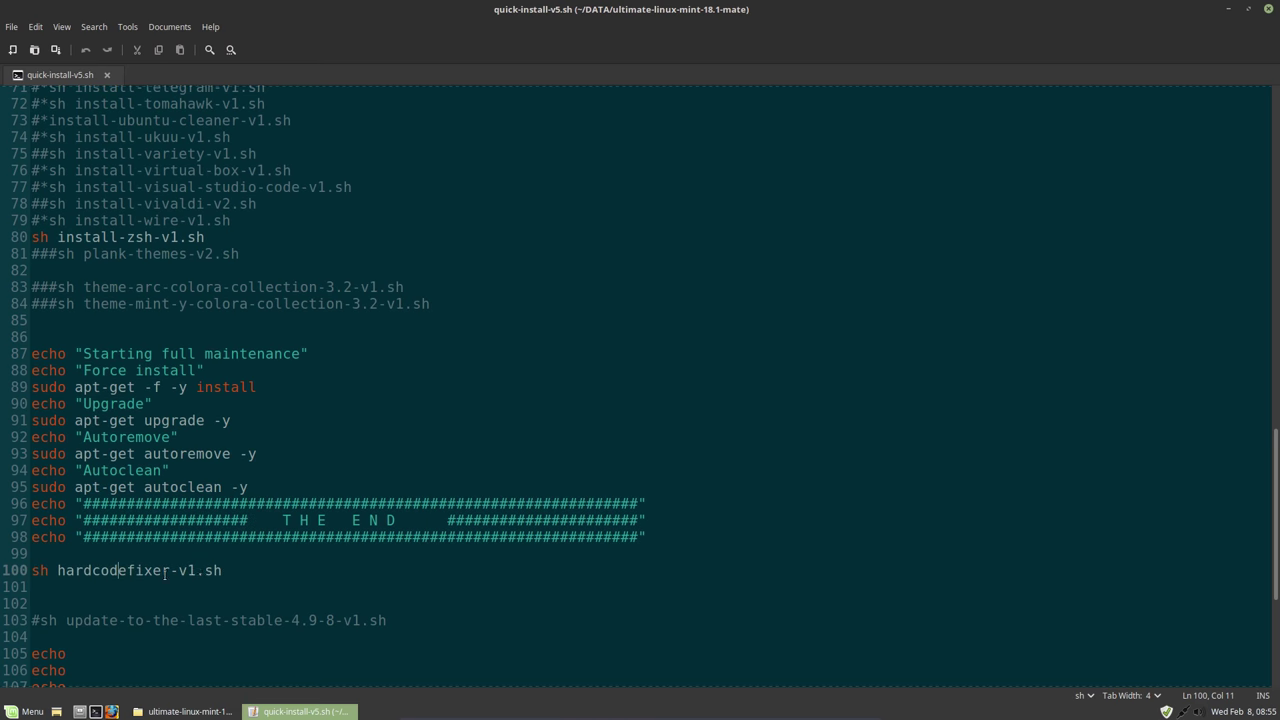
{"action": "left_click_drag", "start_coordinate": [214, 567], "coordinate": [3, 576]}
{"action": "scroll", "coordinate": [225, 582], "scroll_direction": "down", "scroll_amount": 6}
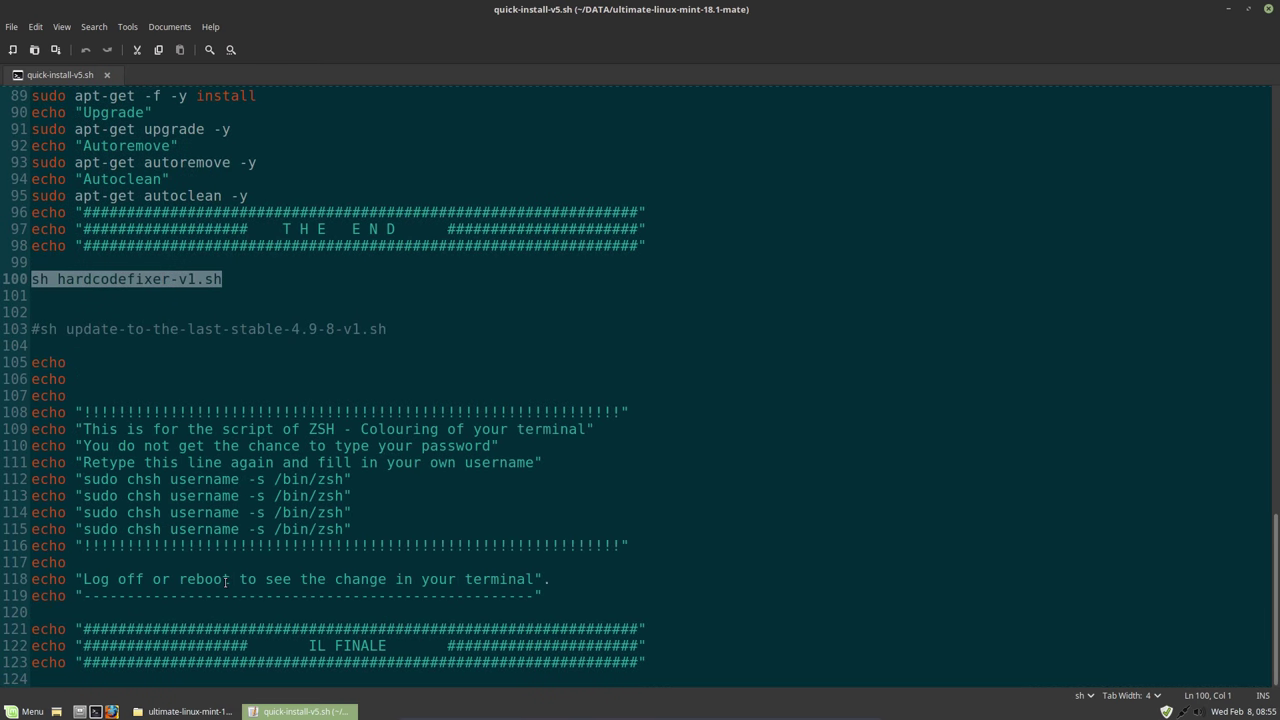
Step: Inspect the chsh lines, selecting 'username' and '/bin/zsh' on line 115, then close the script
{"action": "left_click_drag", "start_coordinate": [353, 529], "coordinate": [3, 412]}
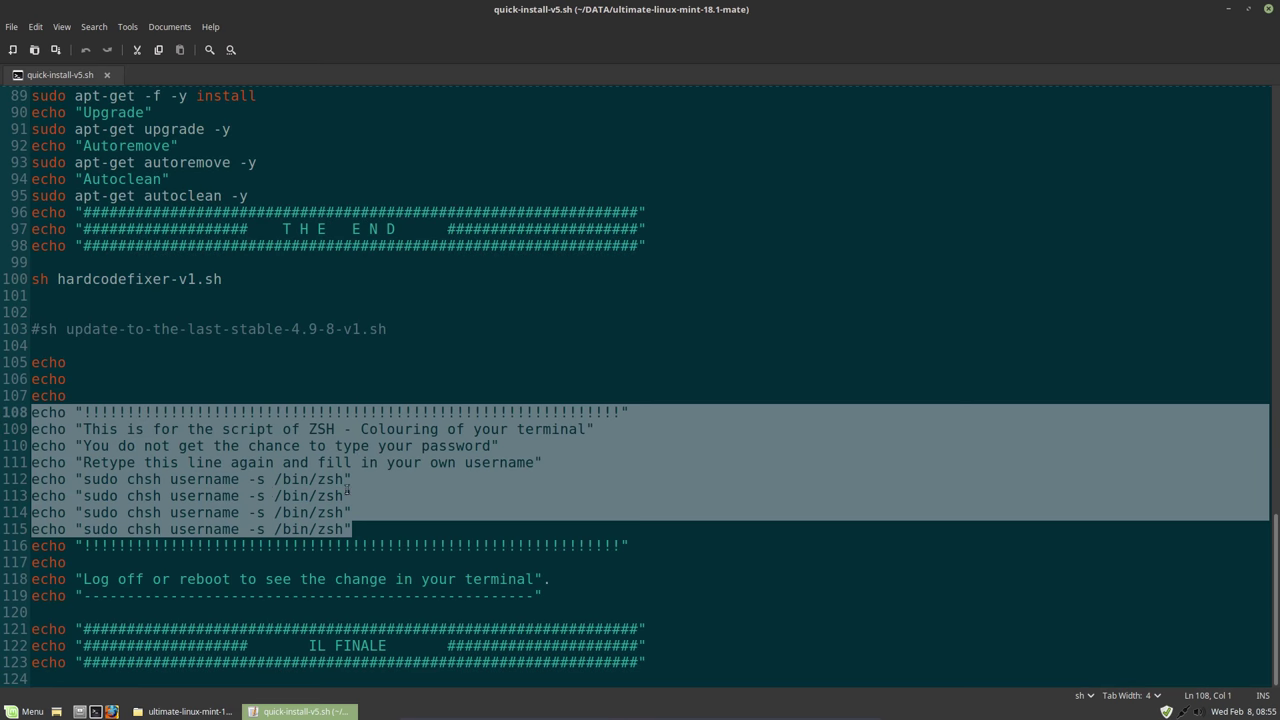
{"action": "left_click", "coordinate": [343, 495]}
{"action": "scroll", "coordinate": [243, 462], "scroll_direction": "up", "scroll_amount": 4}
{"action": "left_click_drag", "start_coordinate": [206, 133], "coordinate": [31, 133]}
{"action": "scroll", "coordinate": [252, 437], "scroll_direction": "down", "scroll_amount": 4}
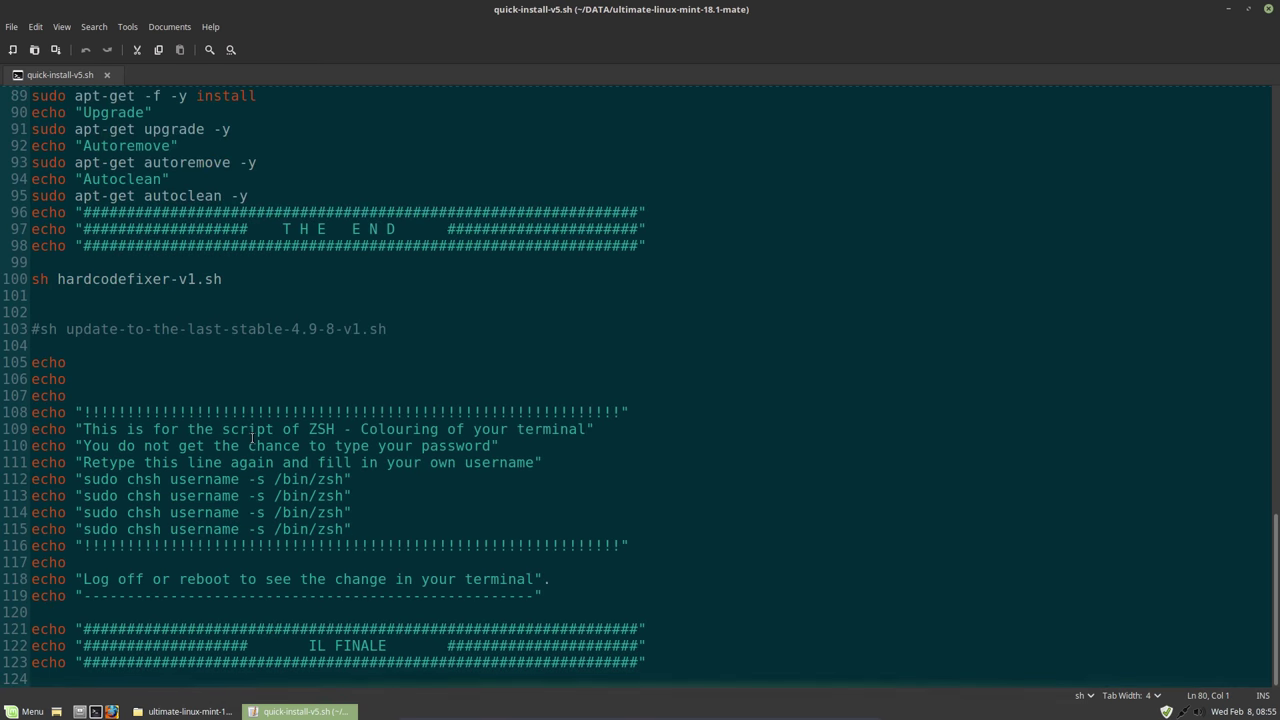
{"action": "left_click_drag", "start_coordinate": [353, 529], "coordinate": [3, 529]}
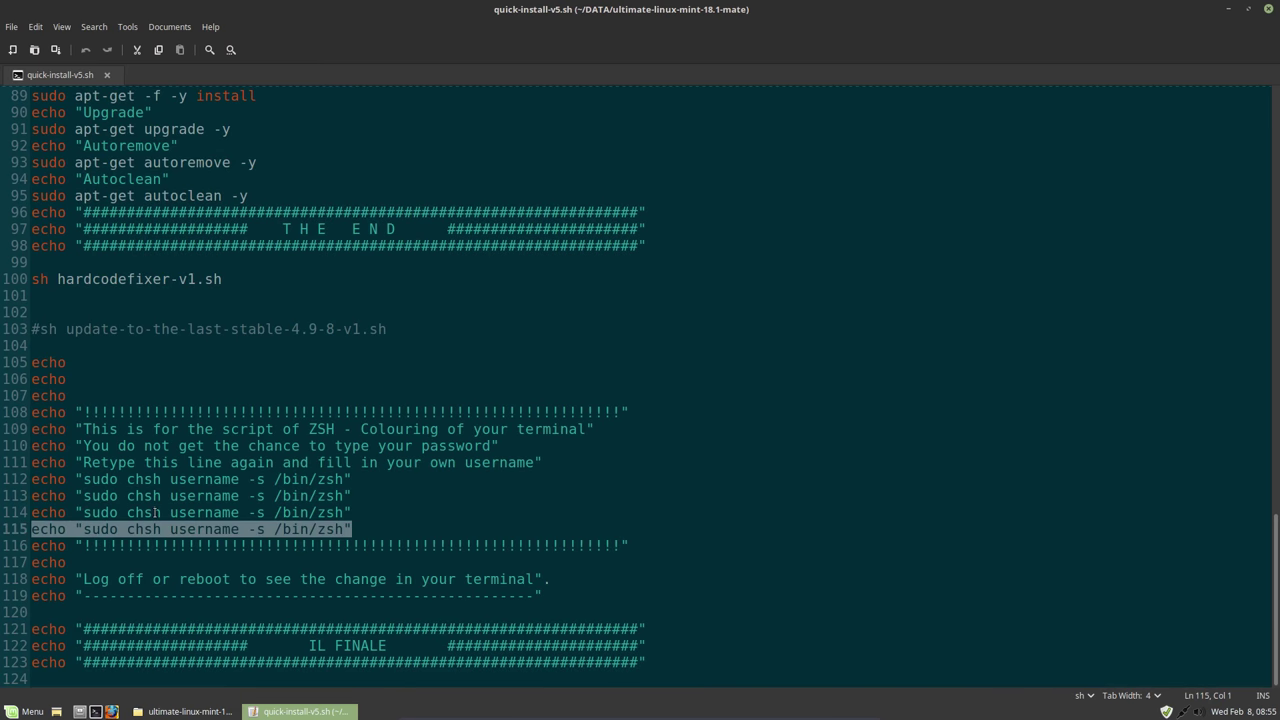
{"action": "left_click", "coordinate": [158, 512]}
{"action": "left_click_drag", "start_coordinate": [177, 529], "coordinate": [240, 537]}
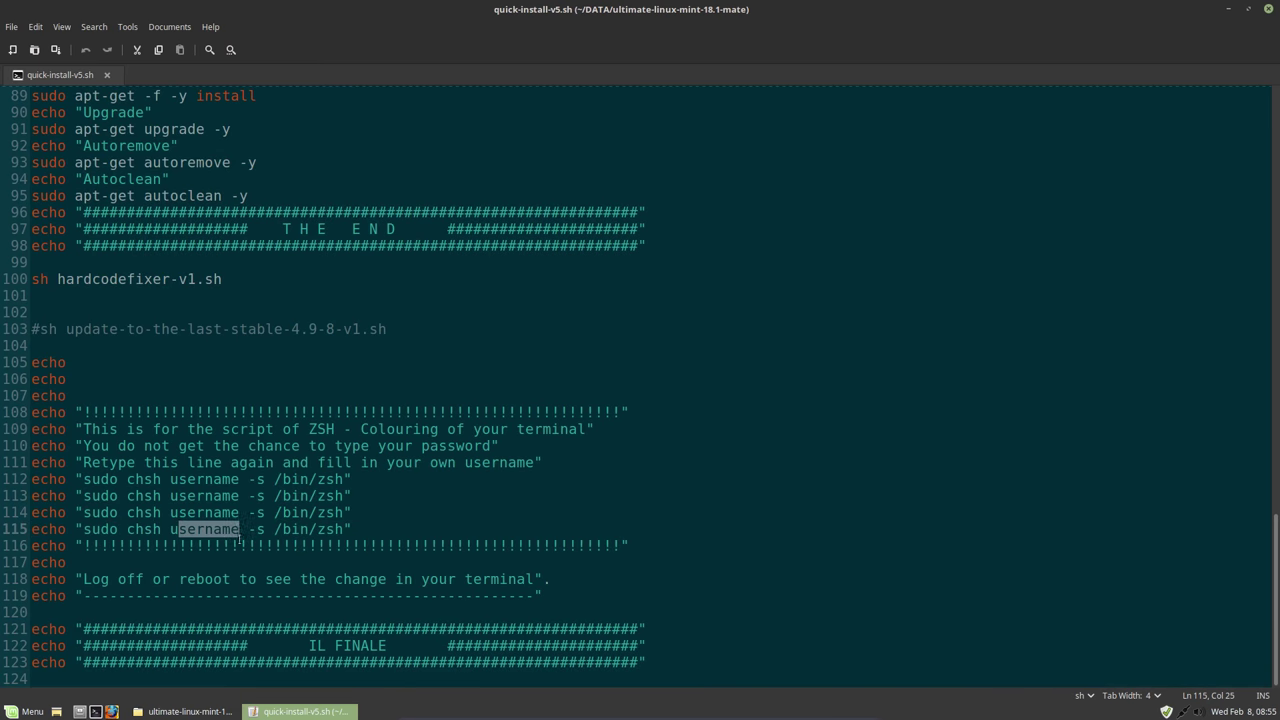
{"action": "key", "text": "Left"}
{"action": "key", "text": "Right"}
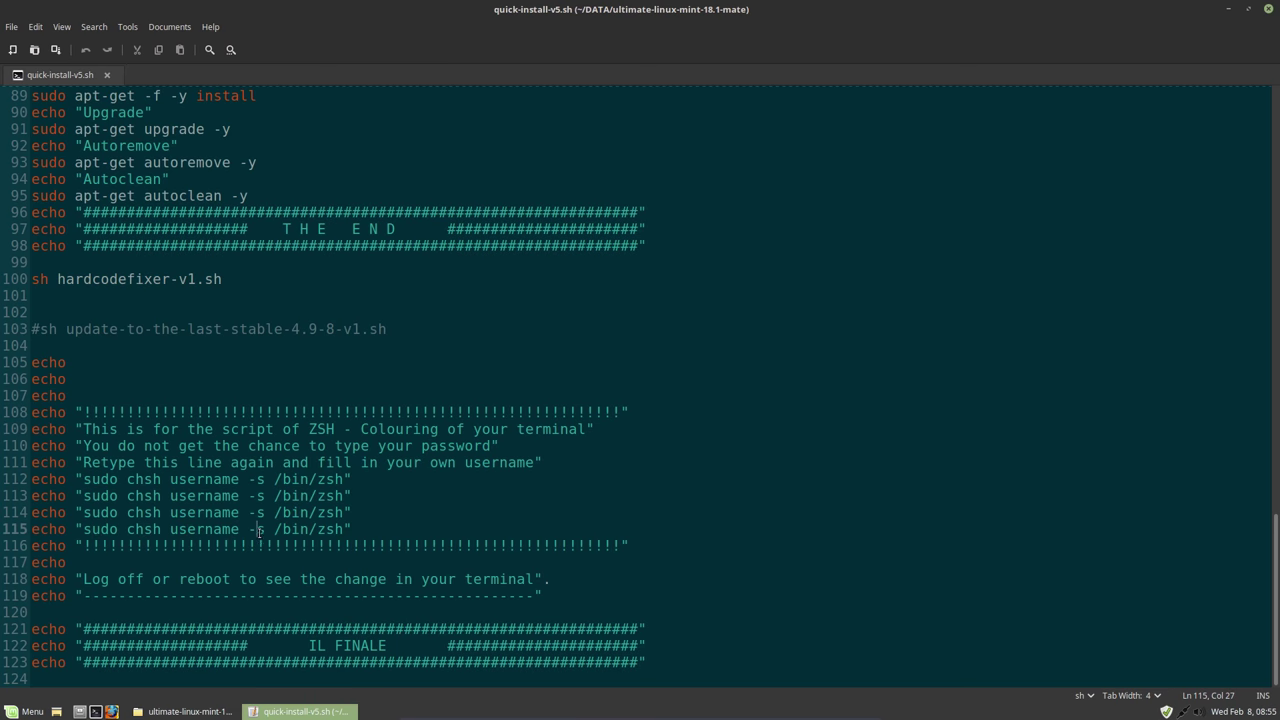
{"action": "left_click_drag", "start_coordinate": [275, 530], "coordinate": [354, 533]}
{"action": "left_click", "coordinate": [371, 528]}
{"action": "left_click", "coordinate": [1268, 9]}
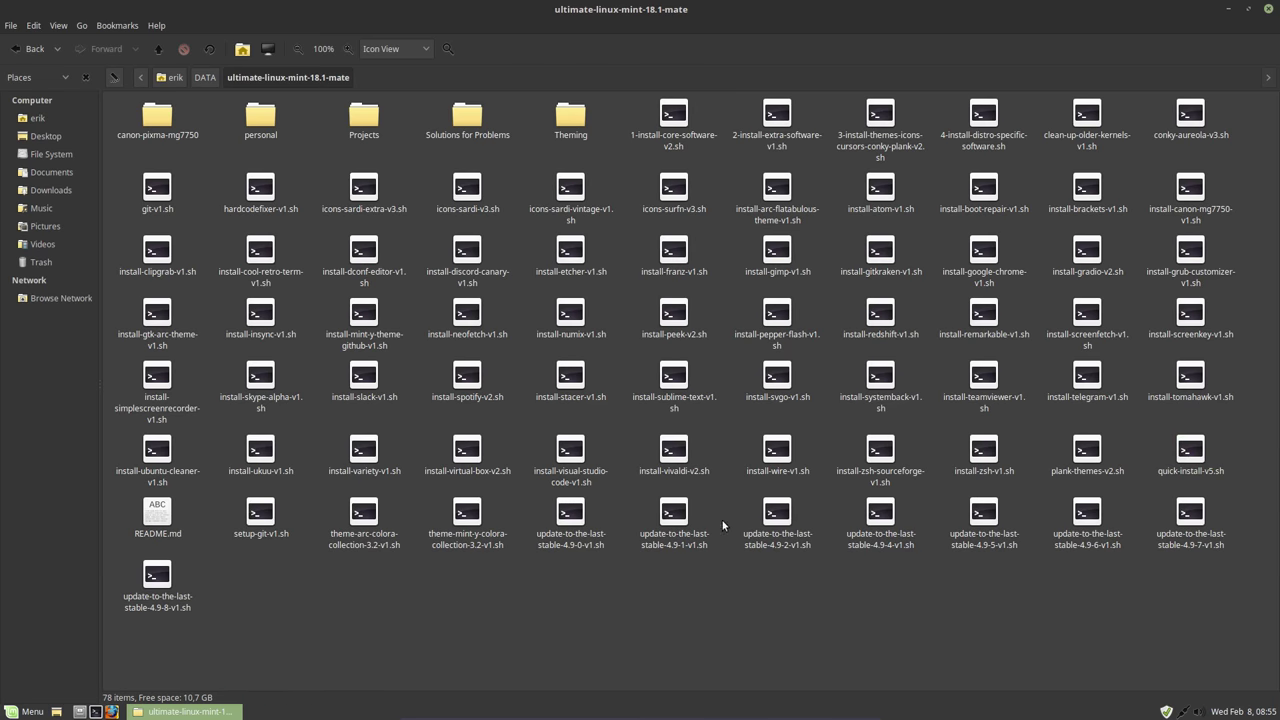
Step: Select a couple of scripts, then open 1-install-core-software-v2.sh to get its run/display prompt
{"action": "left_click", "coordinate": [684, 122]}
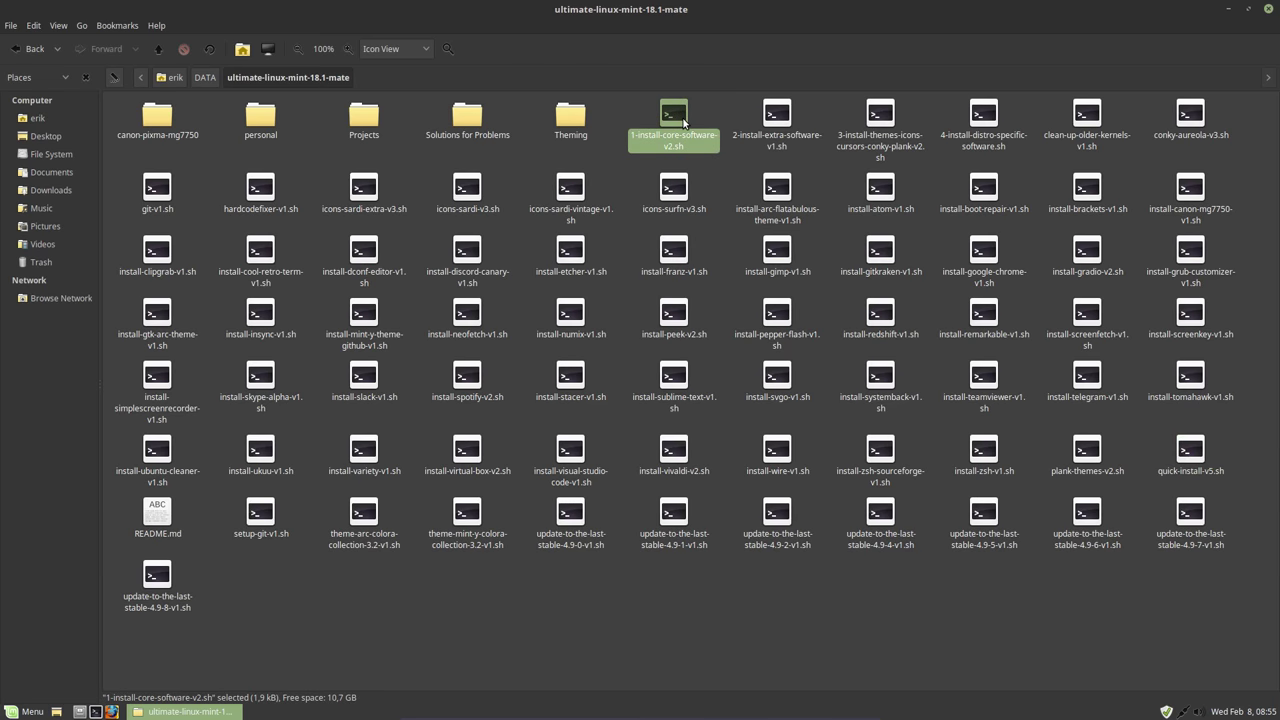
{"action": "left_click", "coordinate": [987, 120]}
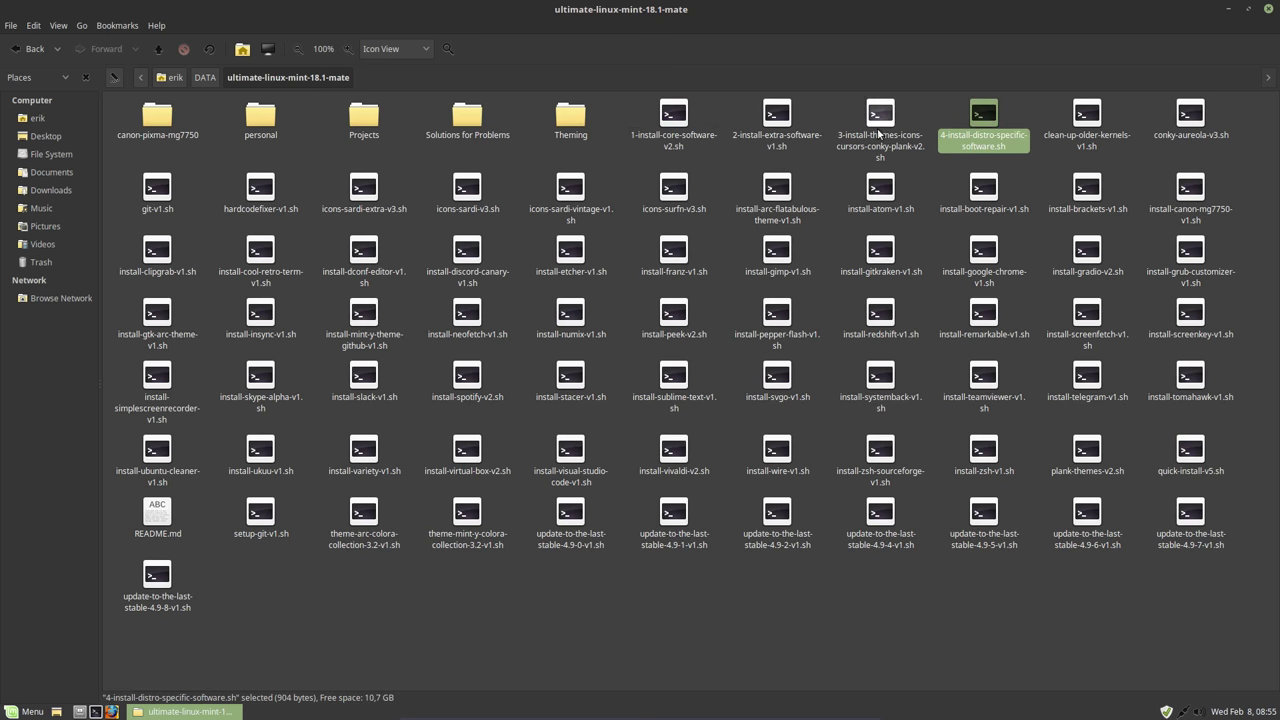
{"action": "double_click", "coordinate": [681, 122]}
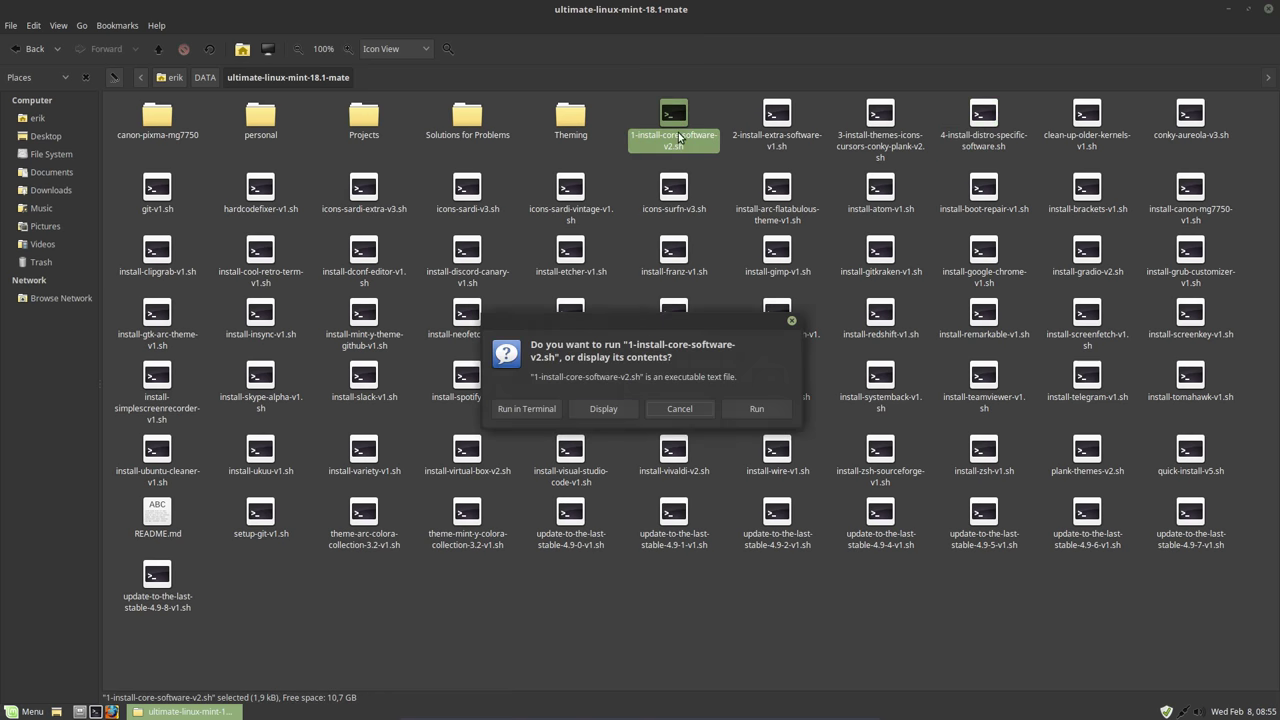
Step: Display 1-install-core-software-v2.sh, inspect its apt-get install lines and p7zip-rar/unrar packages, then close it
{"action": "left_click", "coordinate": [601, 411]}
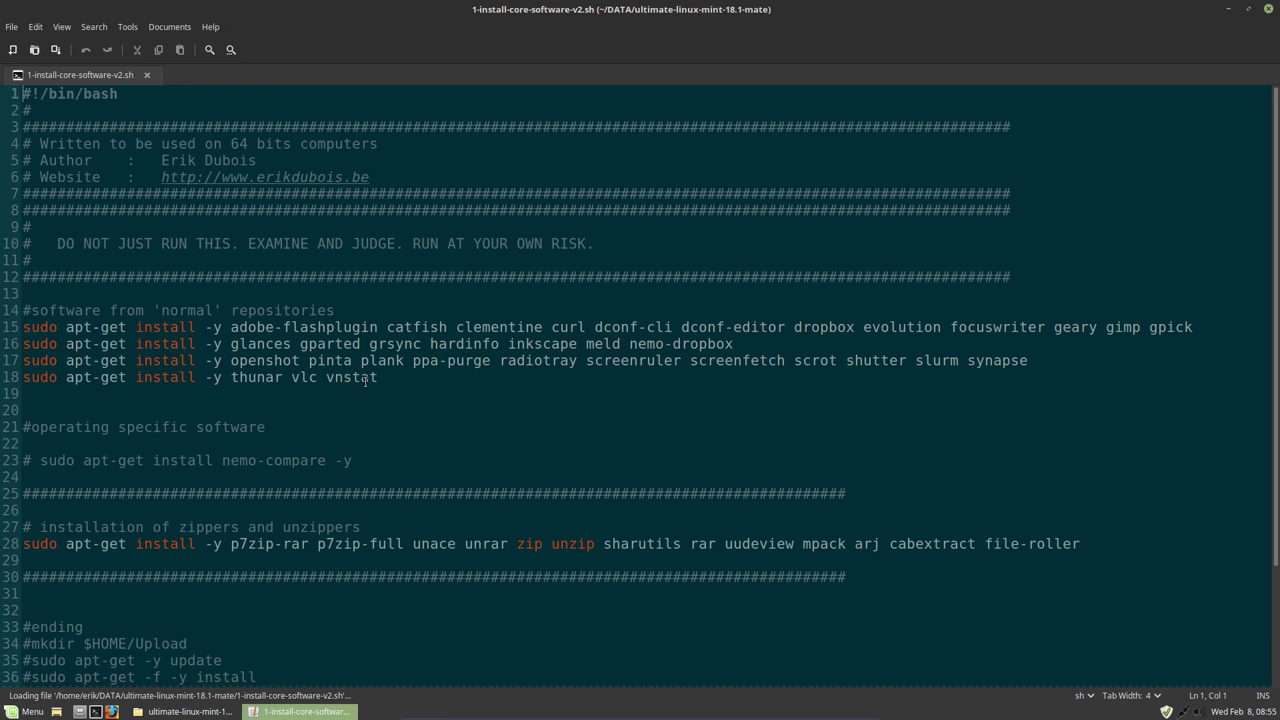
{"action": "left_click_drag", "start_coordinate": [152, 310], "coordinate": [383, 308]}
{"action": "left_click_drag", "start_coordinate": [400, 378], "coordinate": [4, 340]}
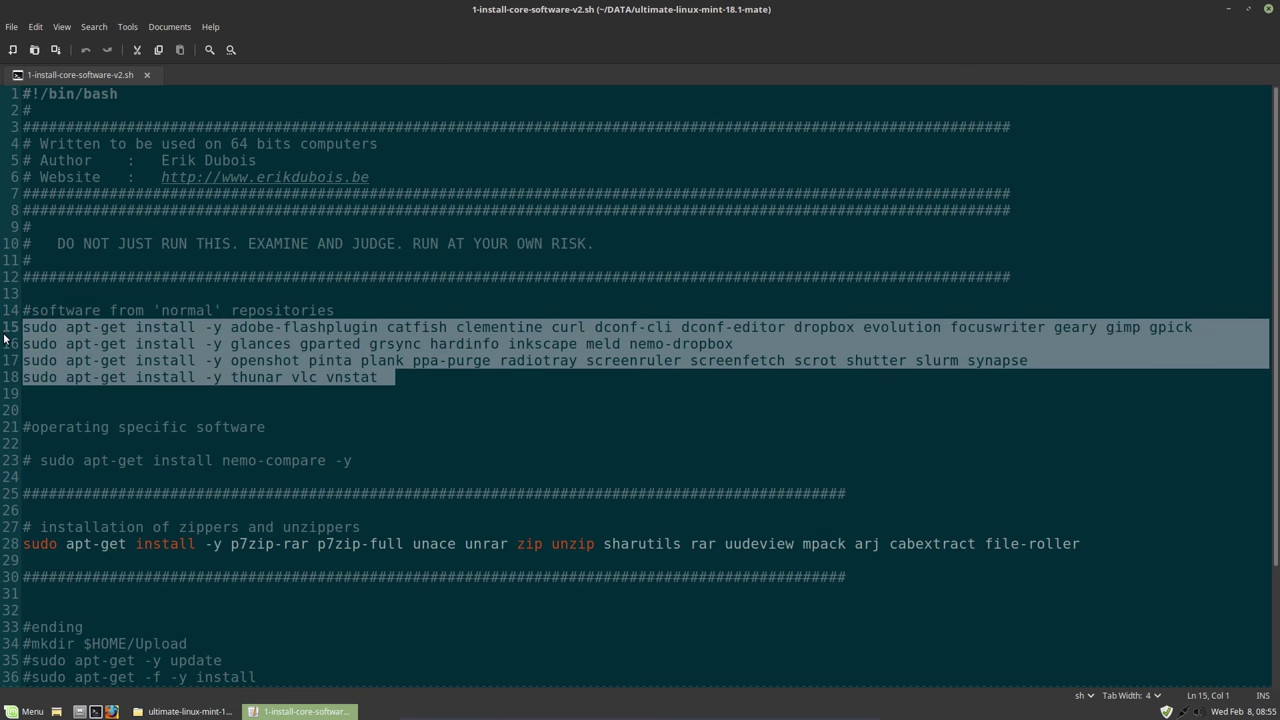
{"action": "left_click", "coordinate": [572, 345]}
{"action": "scroll", "coordinate": [350, 450], "scroll_direction": "down", "scroll_amount": 3}
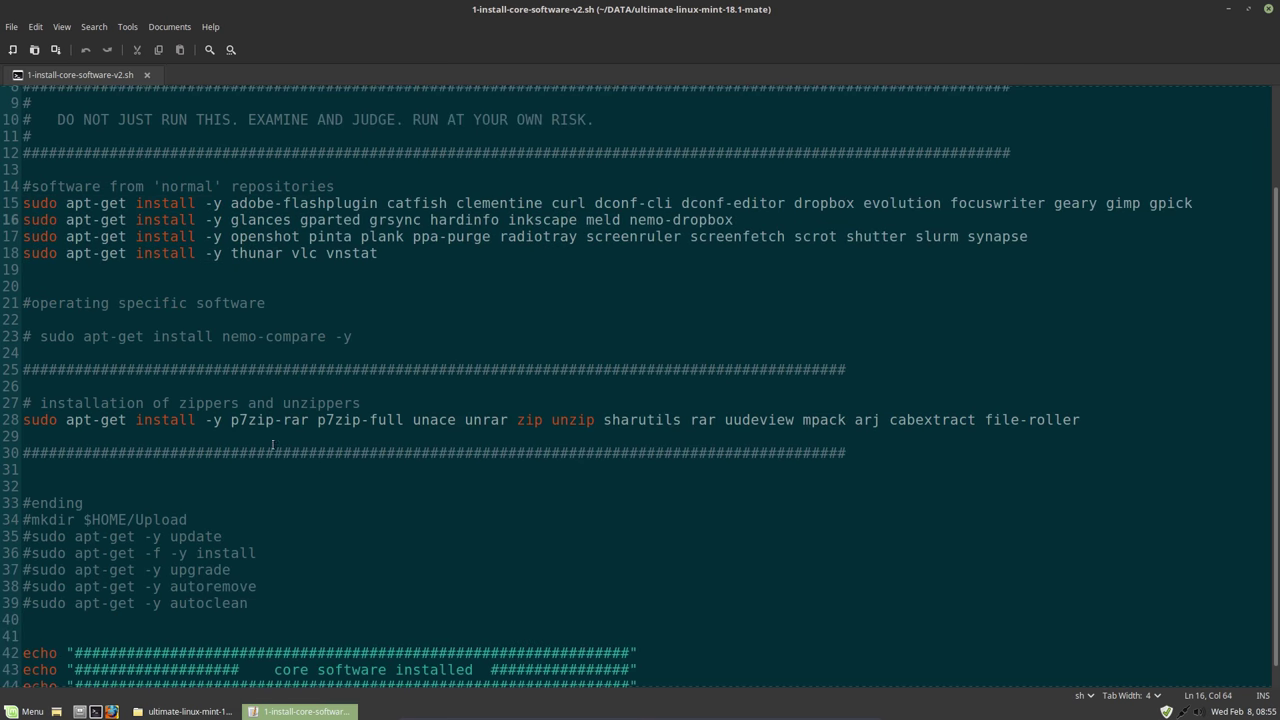
{"action": "left_click_drag", "start_coordinate": [222, 420], "coordinate": [231, 420]}
{"action": "left_click_drag", "start_coordinate": [320, 421], "coordinate": [508, 420]}
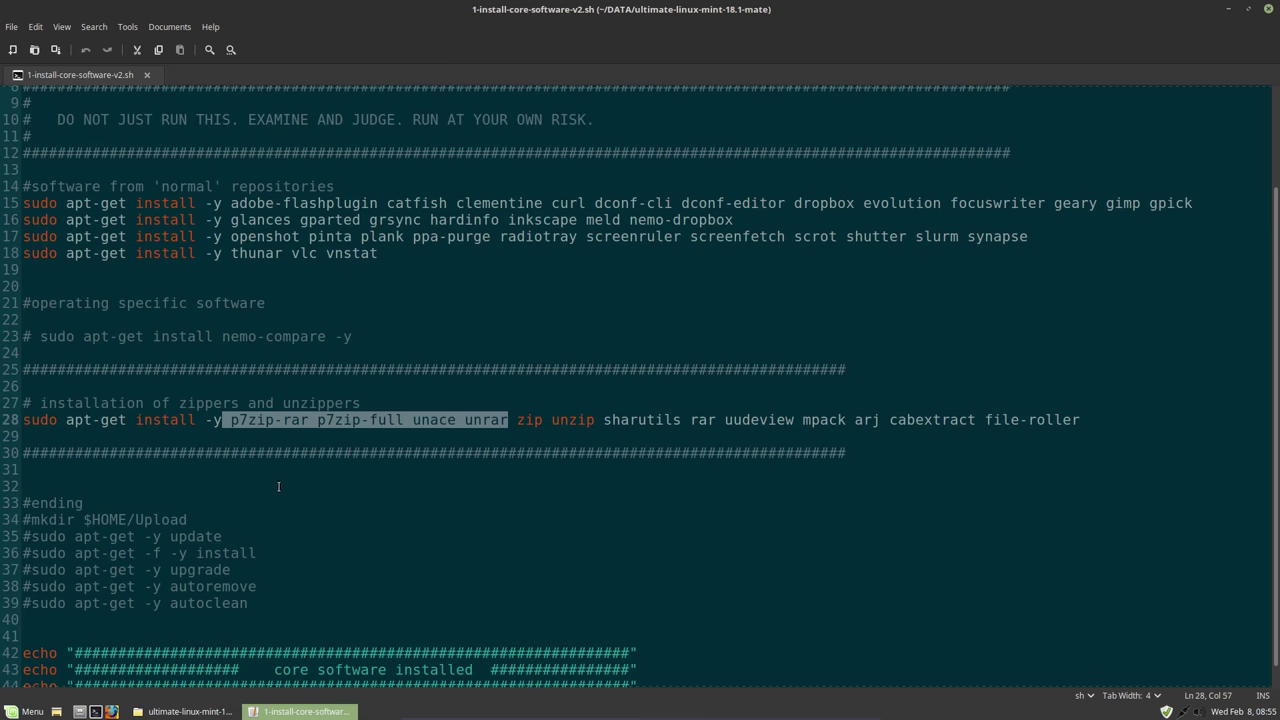
{"action": "scroll", "coordinate": [278, 487], "scroll_direction": "down", "scroll_amount": 1}
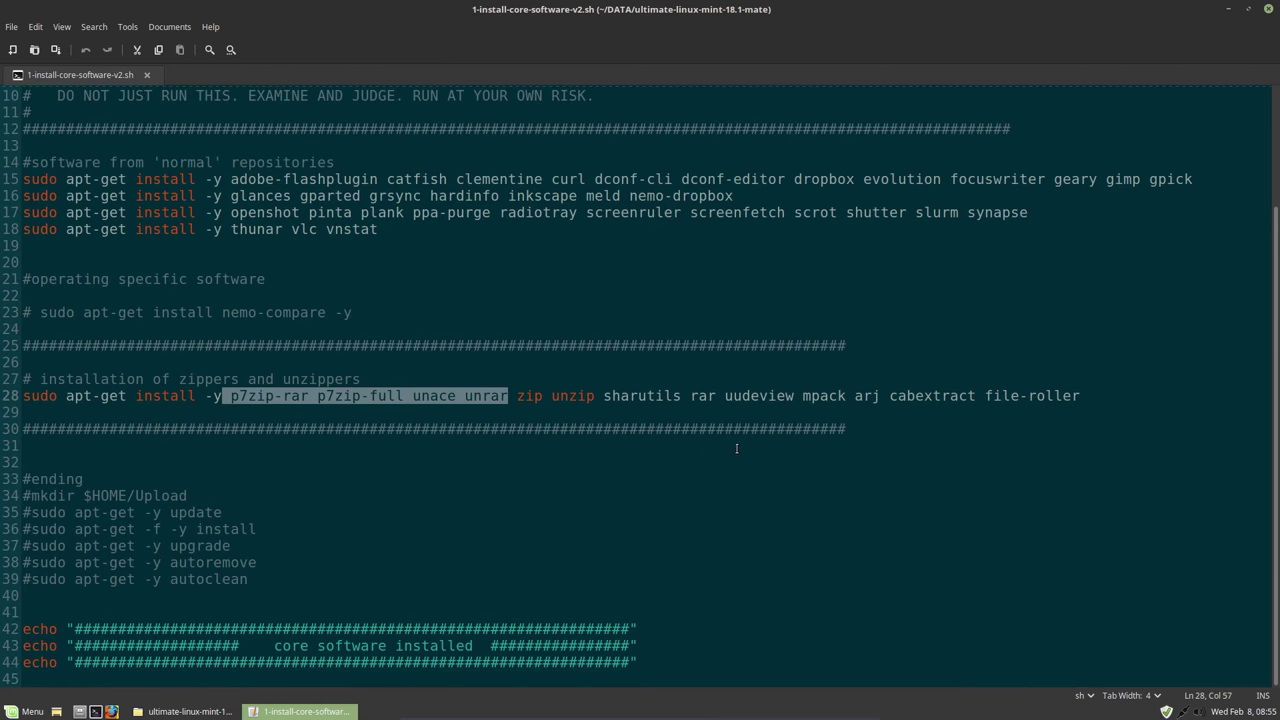
{"action": "scroll", "coordinate": [332, 438], "scroll_direction": "up", "scroll_amount": 3}
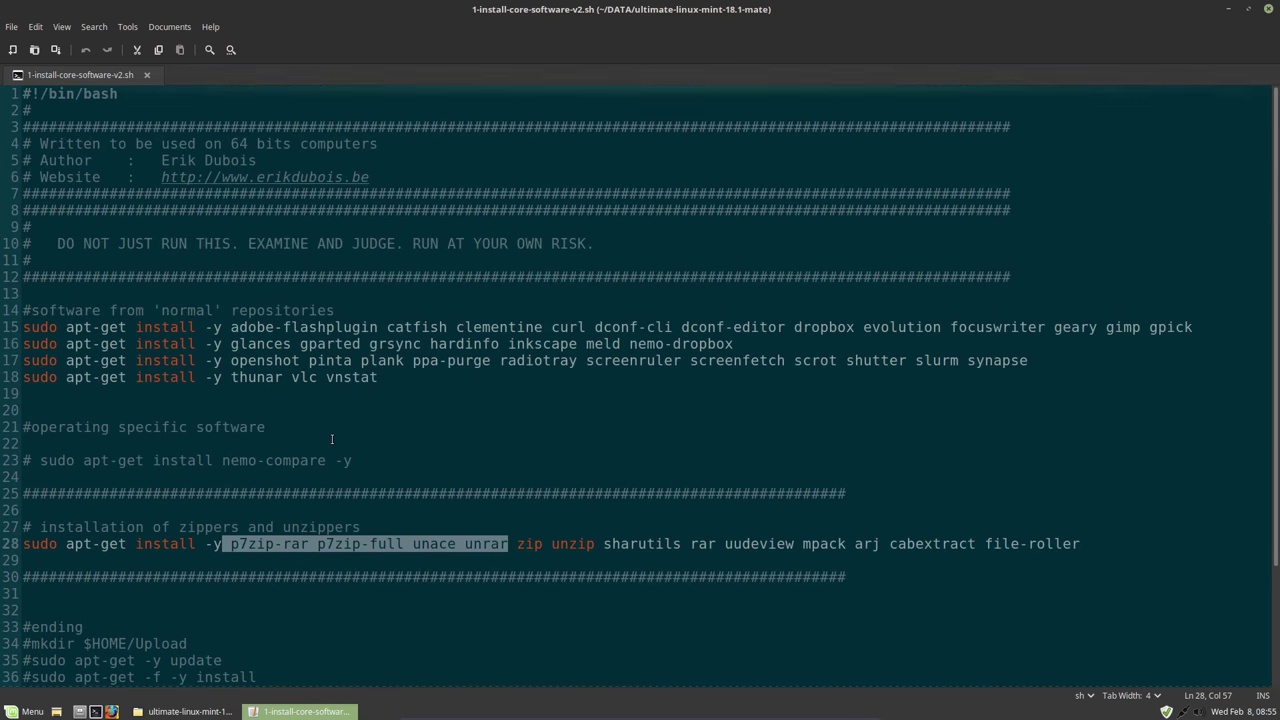
{"action": "left_click", "coordinate": [1270, 10]}
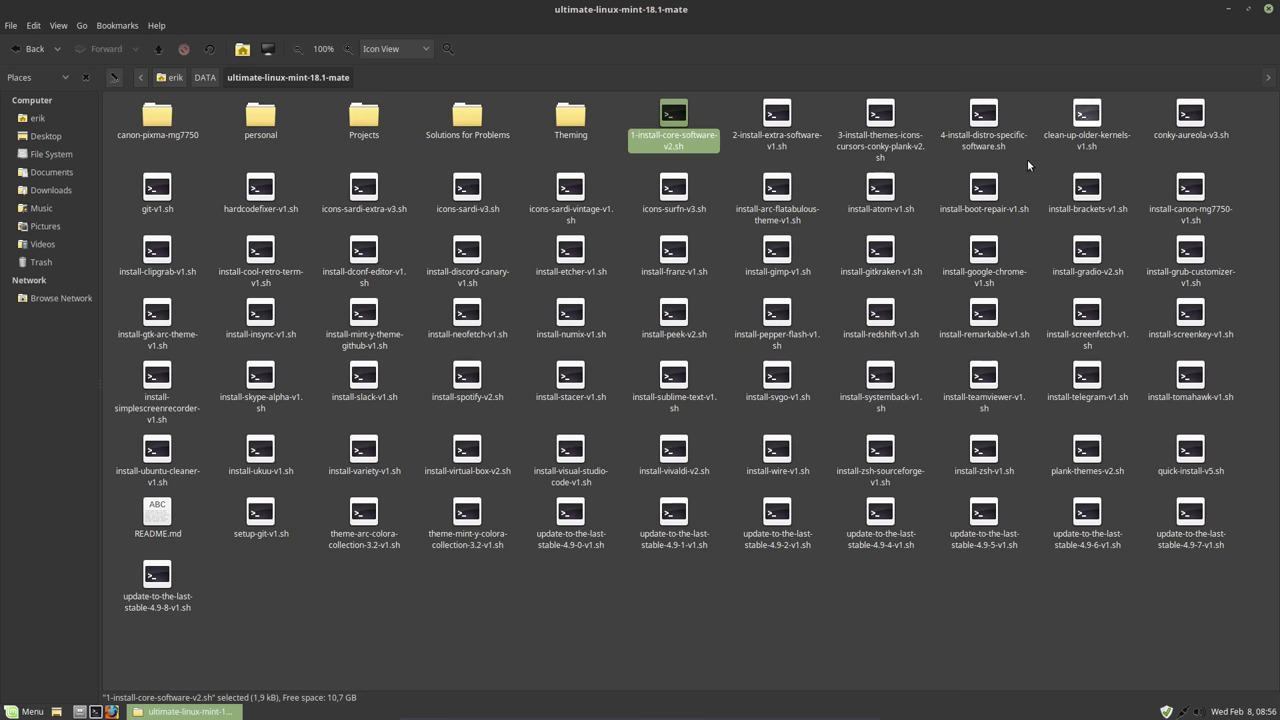
Step: Cancel the run prompt for the core software script and open a terminal in the script folder
{"action": "double_click", "coordinate": [680, 121]}
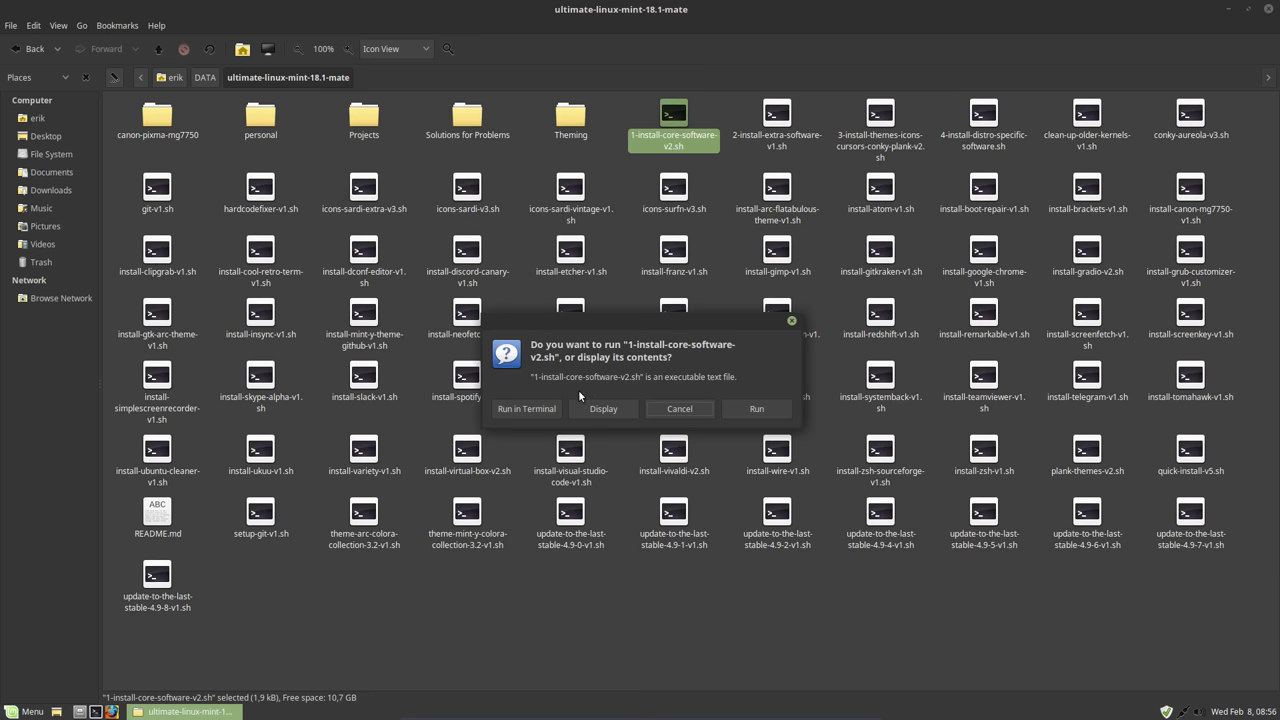
{"action": "left_click", "coordinate": [658, 410]}
{"action": "right_click", "coordinate": [652, 623]}
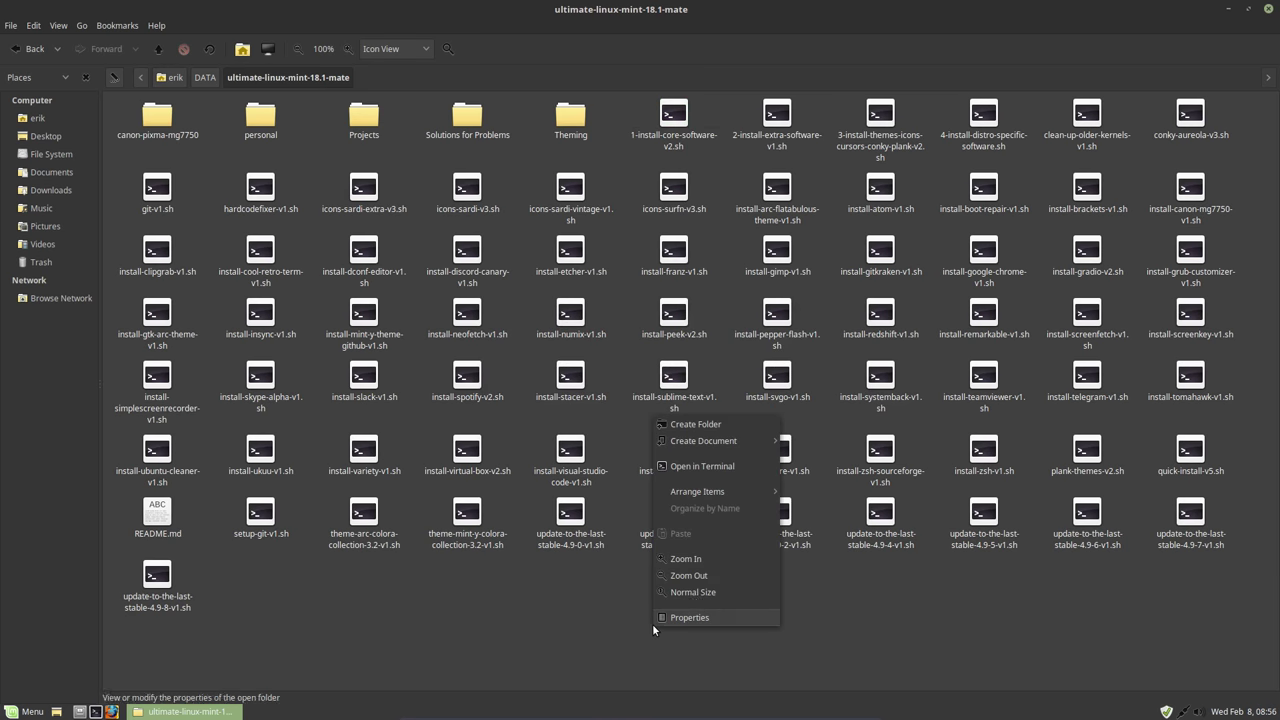
{"action": "left_click", "coordinate": [712, 465]}
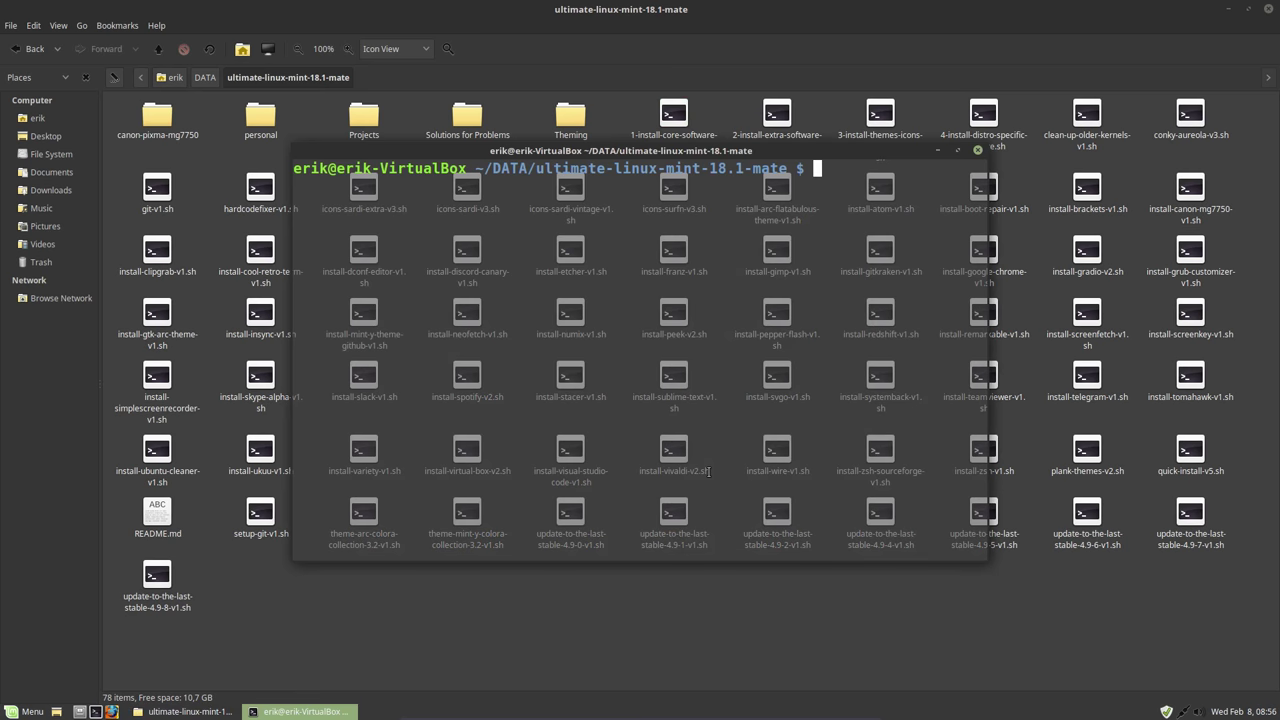
Step: Run ./1-install-core-software-v2.sh, then minimize Caja and maximize the terminal
{"action": "type", "text": "./1"}
{"action": "key", "text": "Tab"}
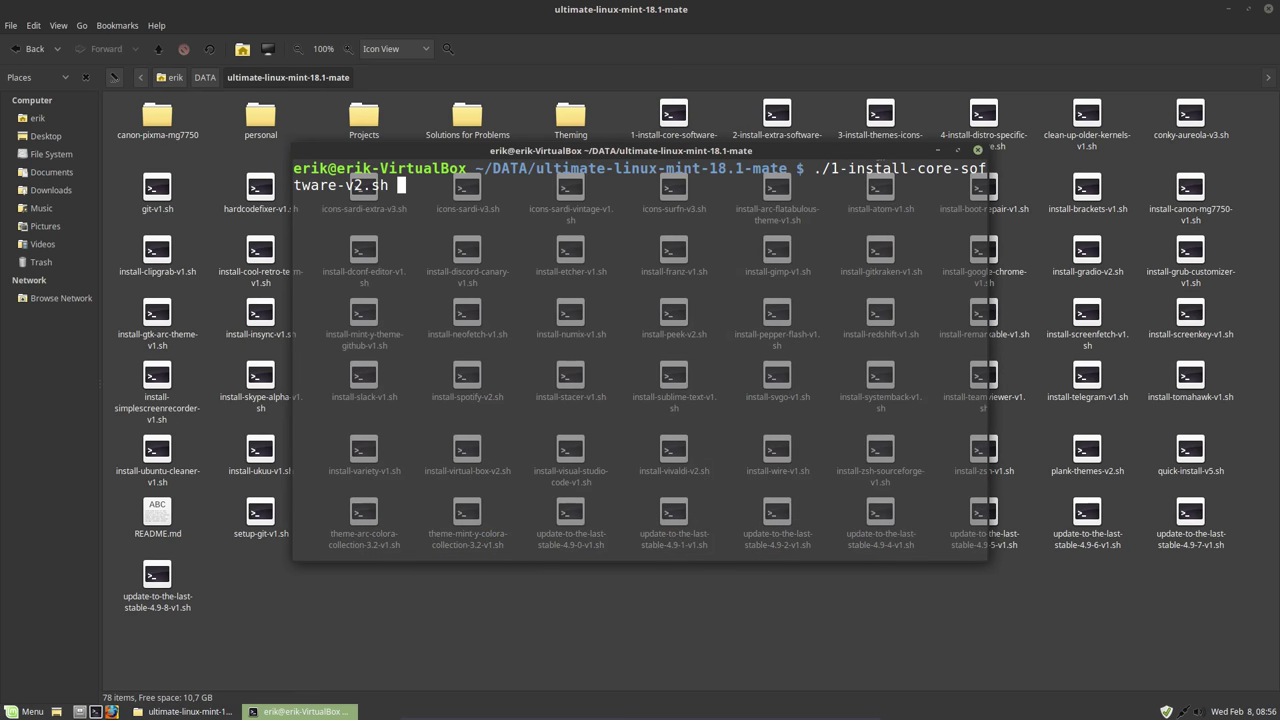
{"action": "key", "text": "Return"}
{"action": "key", "text": "Return"}
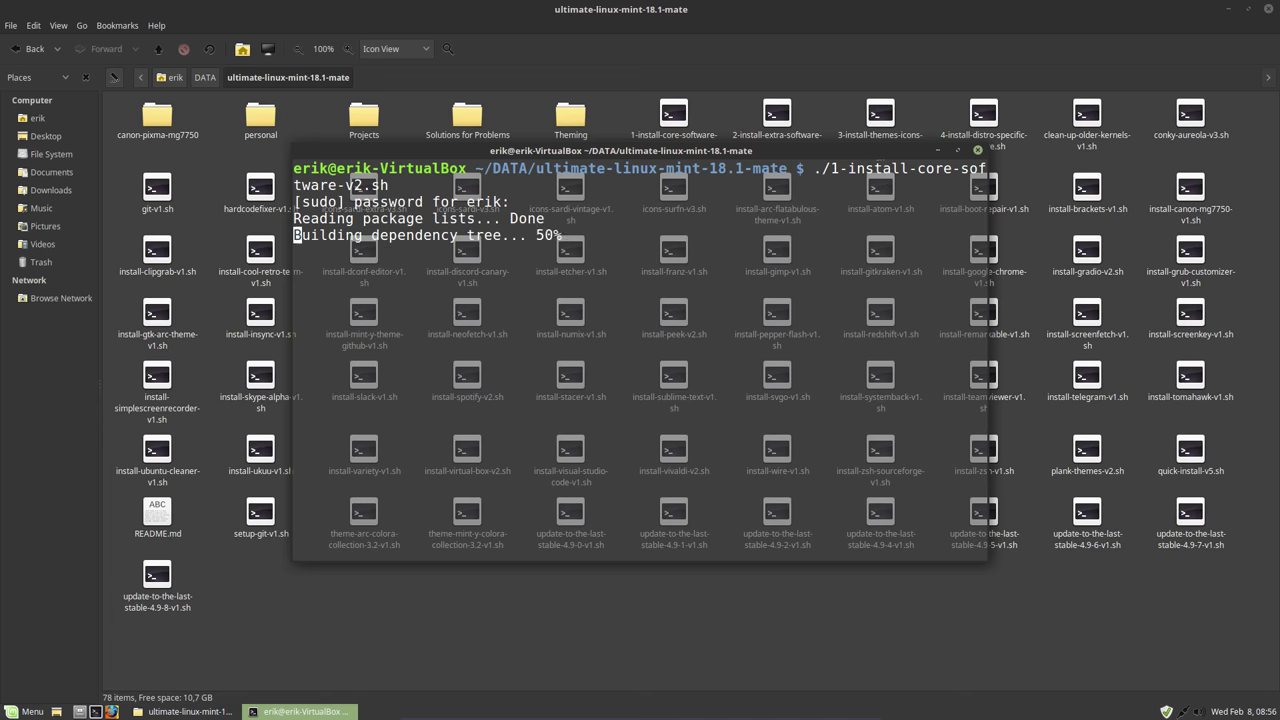
{"action": "left_click", "coordinate": [1240, 12]}
{"action": "double_click", "coordinate": [690, 150]}
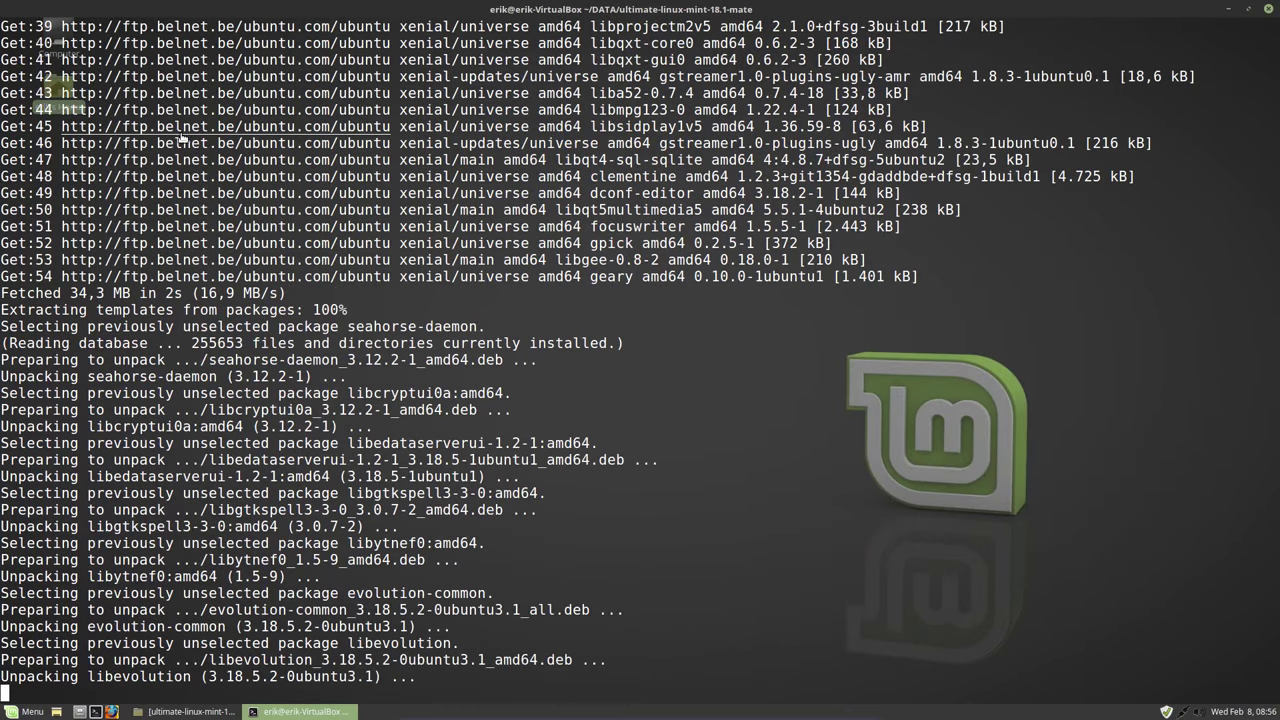
Step: Scroll back through the apt output, highlight 'xenial', then restore the terminal and move it toward the right edge
{"action": "scroll", "coordinate": [212, 205], "scroll_direction": "up", "scroll_amount": 5}
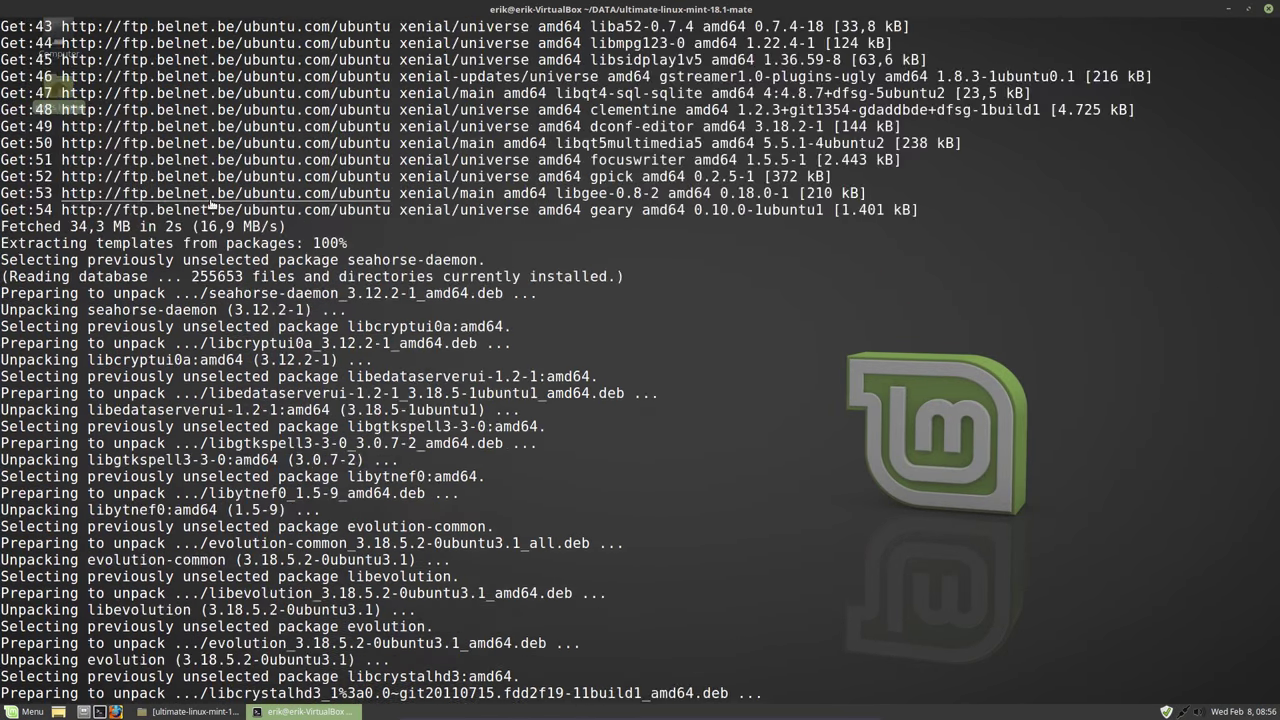
{"action": "scroll", "coordinate": [212, 205], "scroll_direction": "up", "scroll_amount": 6}
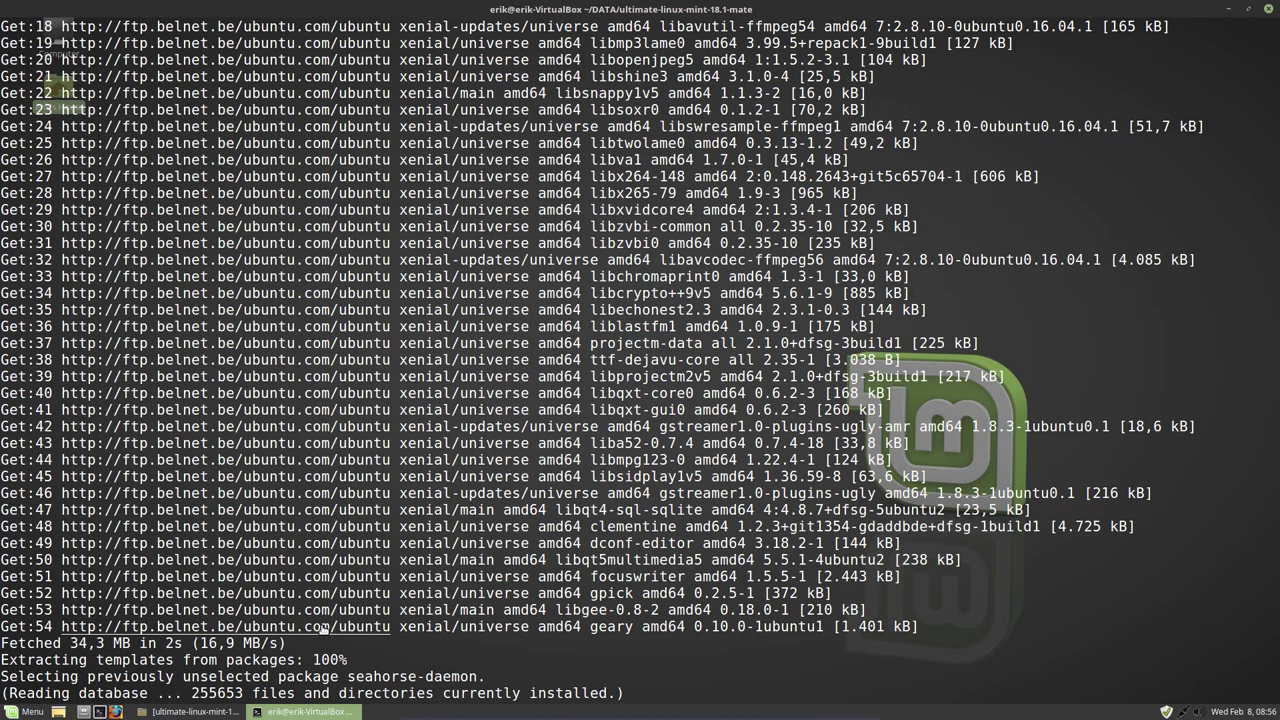
{"action": "left_click_drag", "start_coordinate": [399, 627], "coordinate": [453, 627]}
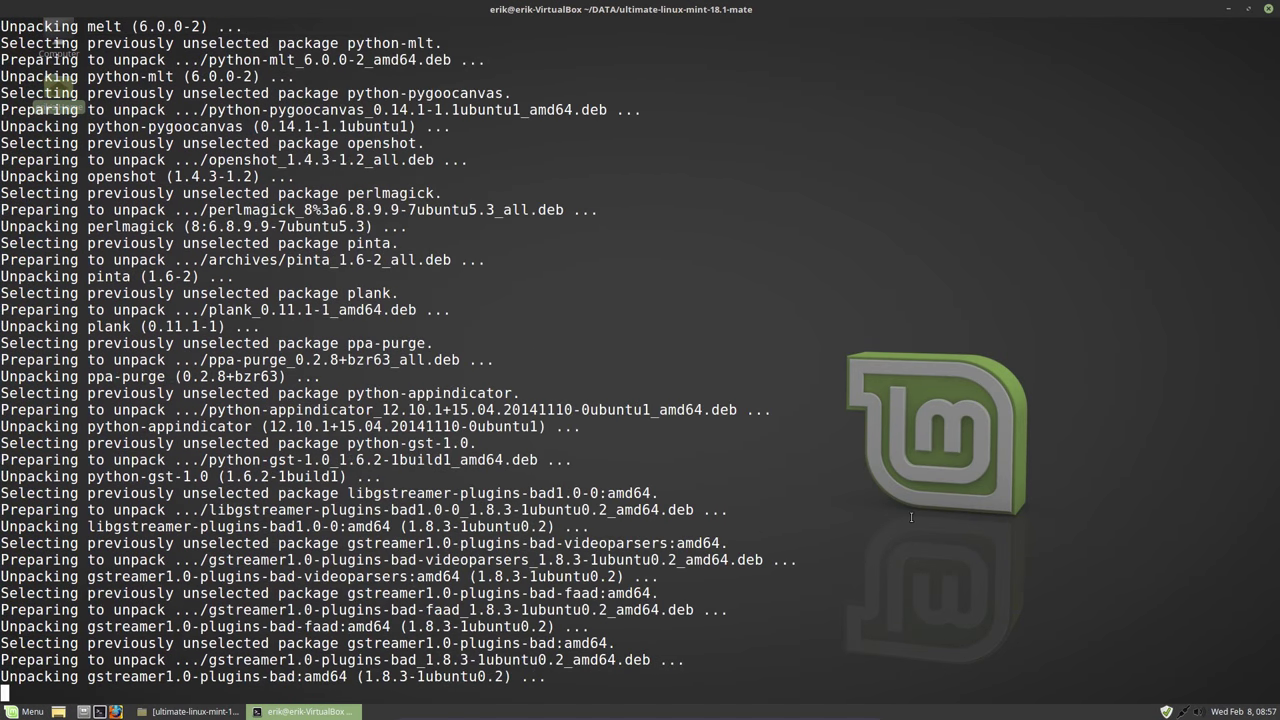
{"action": "left_click", "coordinate": [1248, 8]}
{"action": "left_click_drag", "start_coordinate": [605, 150], "coordinate": [660, 3]}
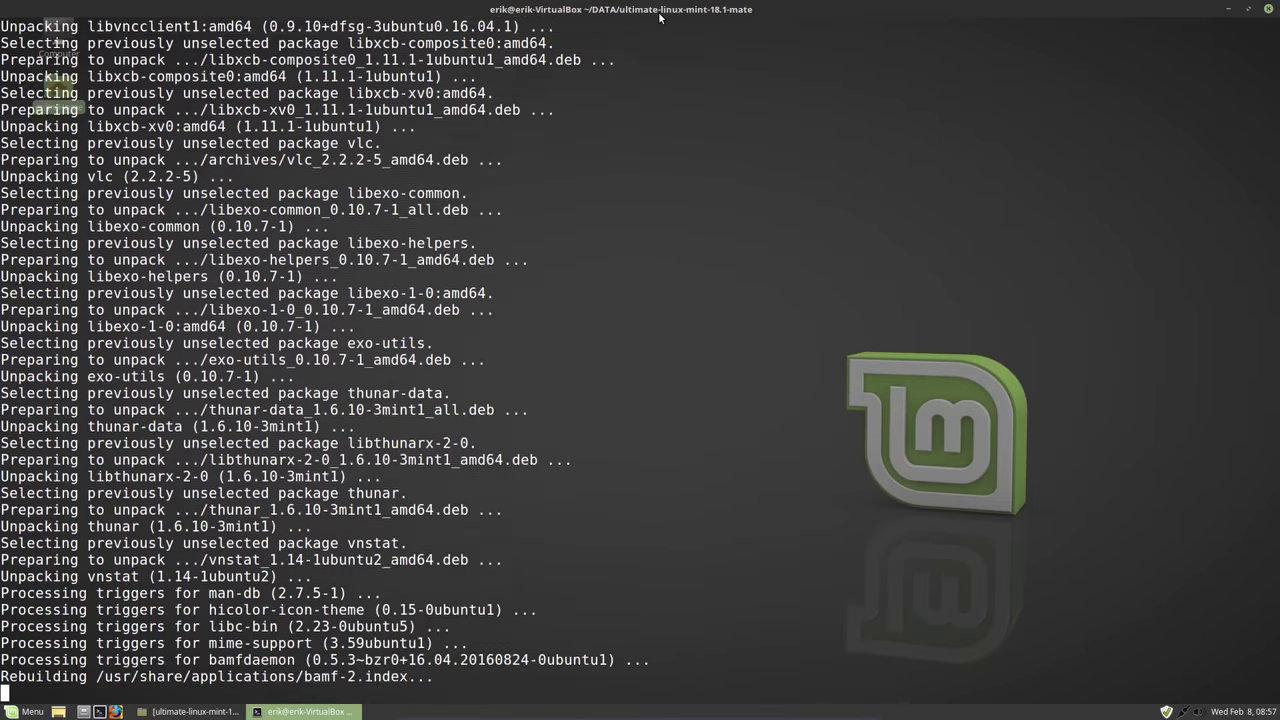
Step: Restore the terminal window and highlight the 'core software installed' banner
{"action": "double_click", "coordinate": [659, 12]}
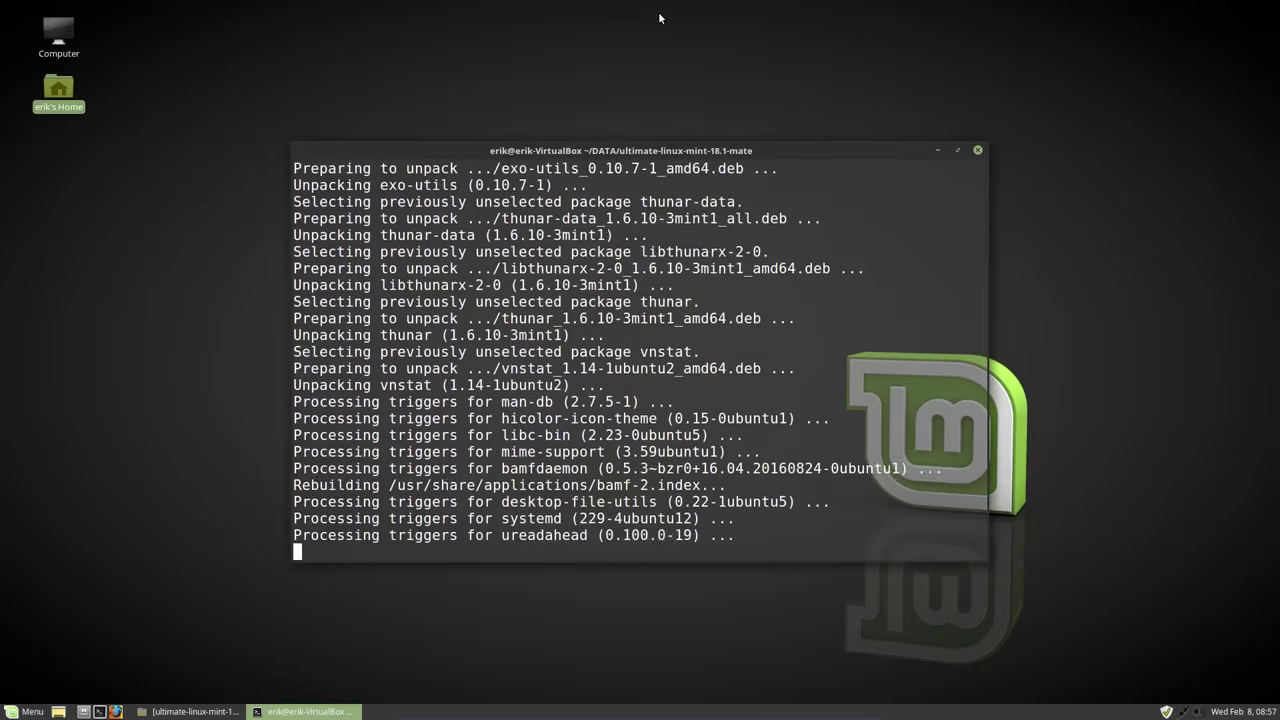
{"action": "right_click", "coordinate": [660, 152]}
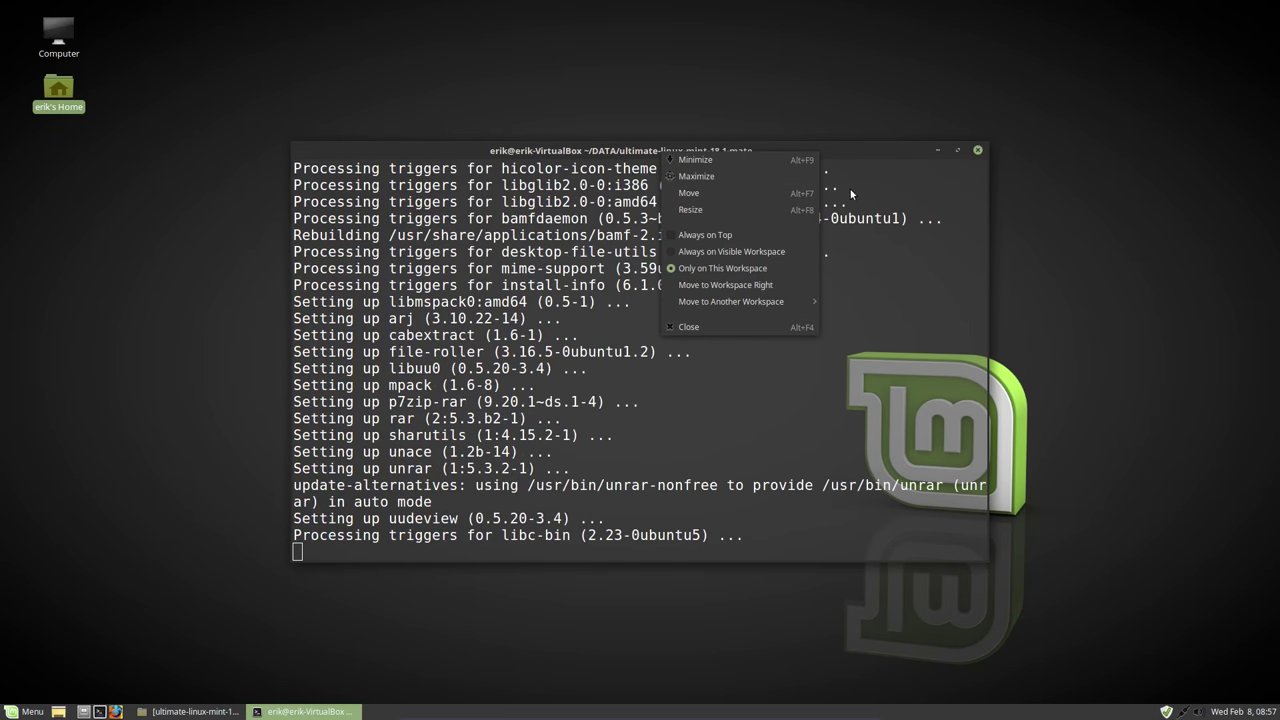
{"action": "left_click", "coordinate": [853, 144]}
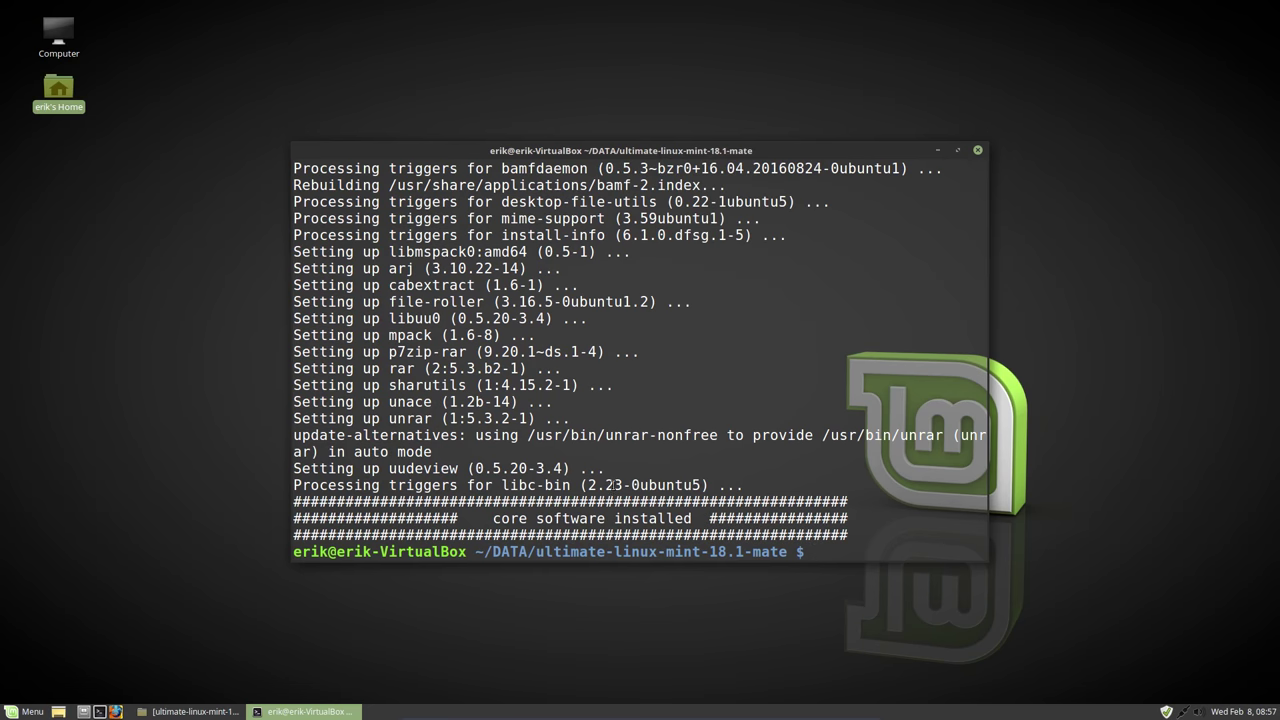
{"action": "left_click_drag", "start_coordinate": [486, 520], "coordinate": [789, 518]}
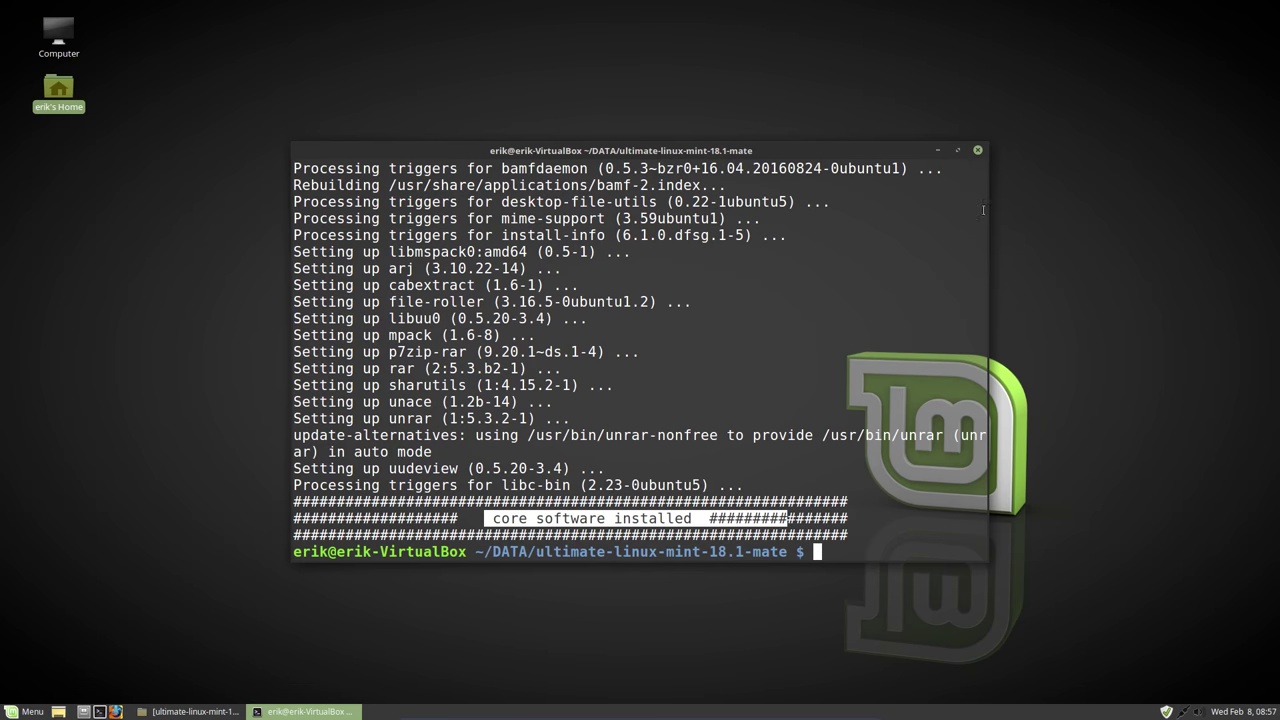
{"action": "left_click", "coordinate": [651, 420]}
Step: Run ./2-install-extra-software-v1.sh and bring Caja back to the front
{"action": "type", "text": "./2"}
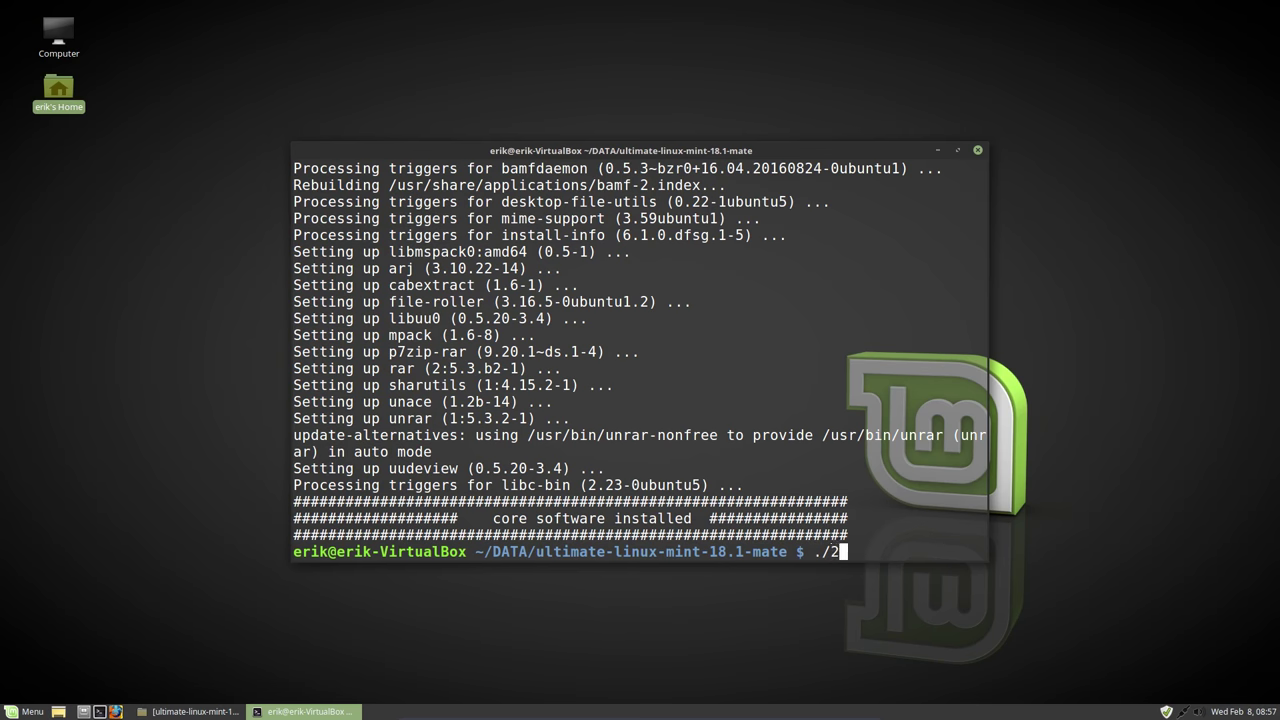
{"action": "key", "text": "Tab"}
{"action": "key", "text": "Return"}
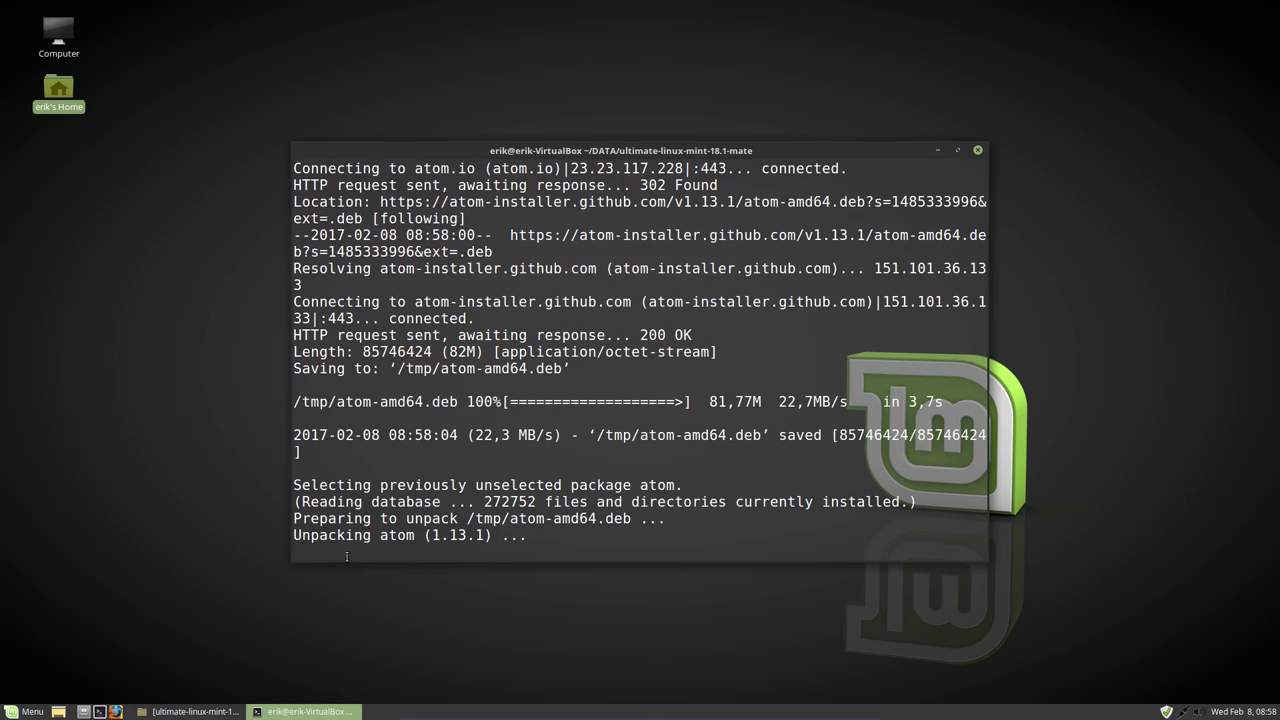
{"action": "left_click", "coordinate": [210, 712]}
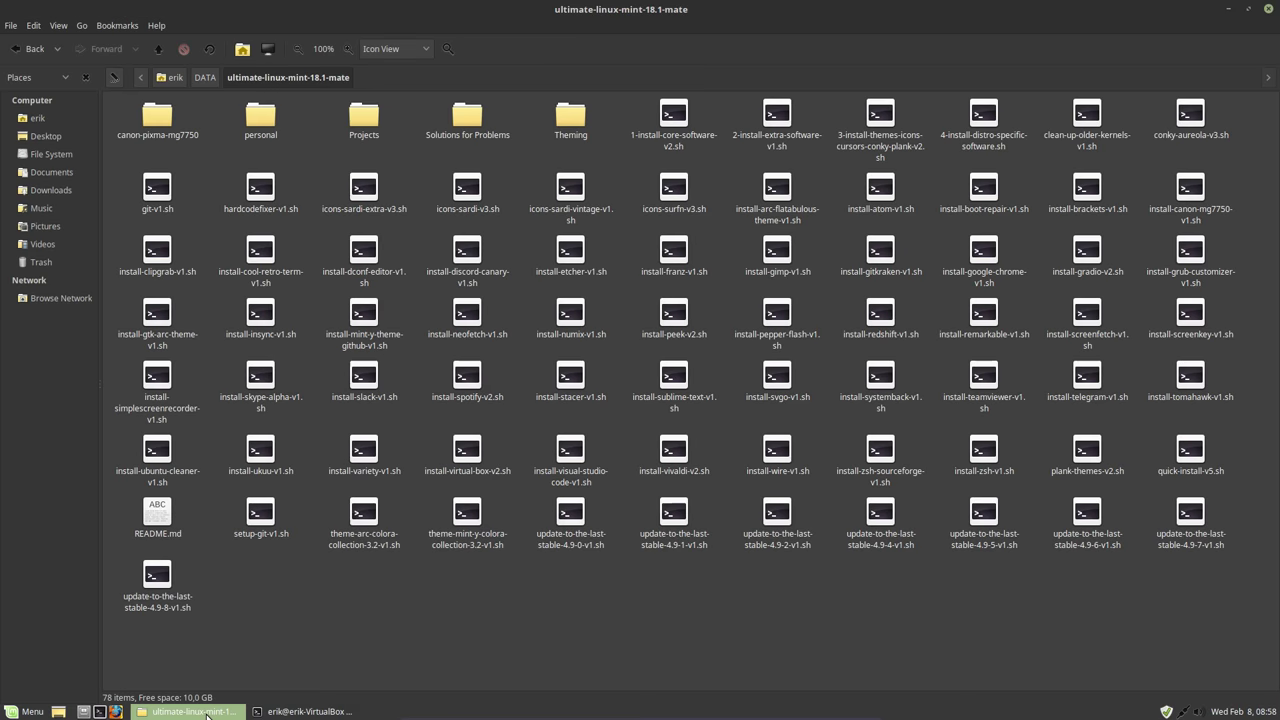
Step: Display 2-install-extra-software-v1.sh in Xed, scroll to its end, minimize it and select install-franz-v1.sh
{"action": "double_click", "coordinate": [777, 116]}
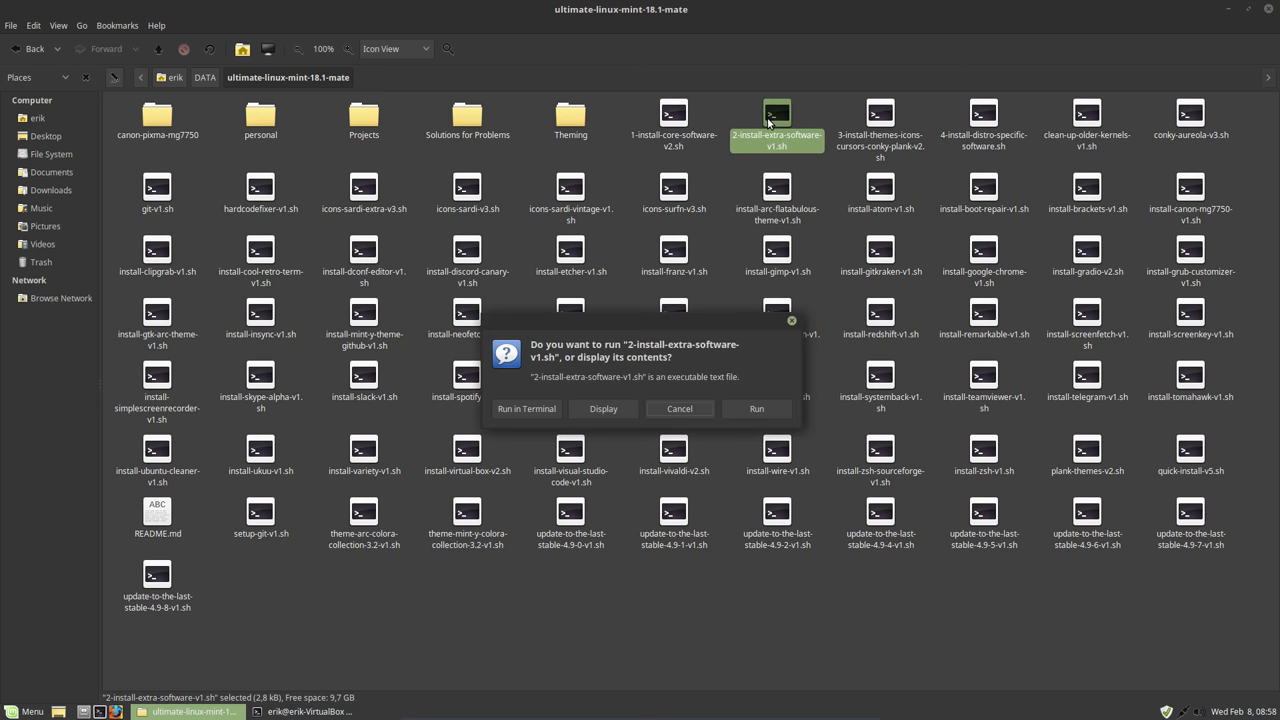
{"action": "left_click", "coordinate": [607, 408]}
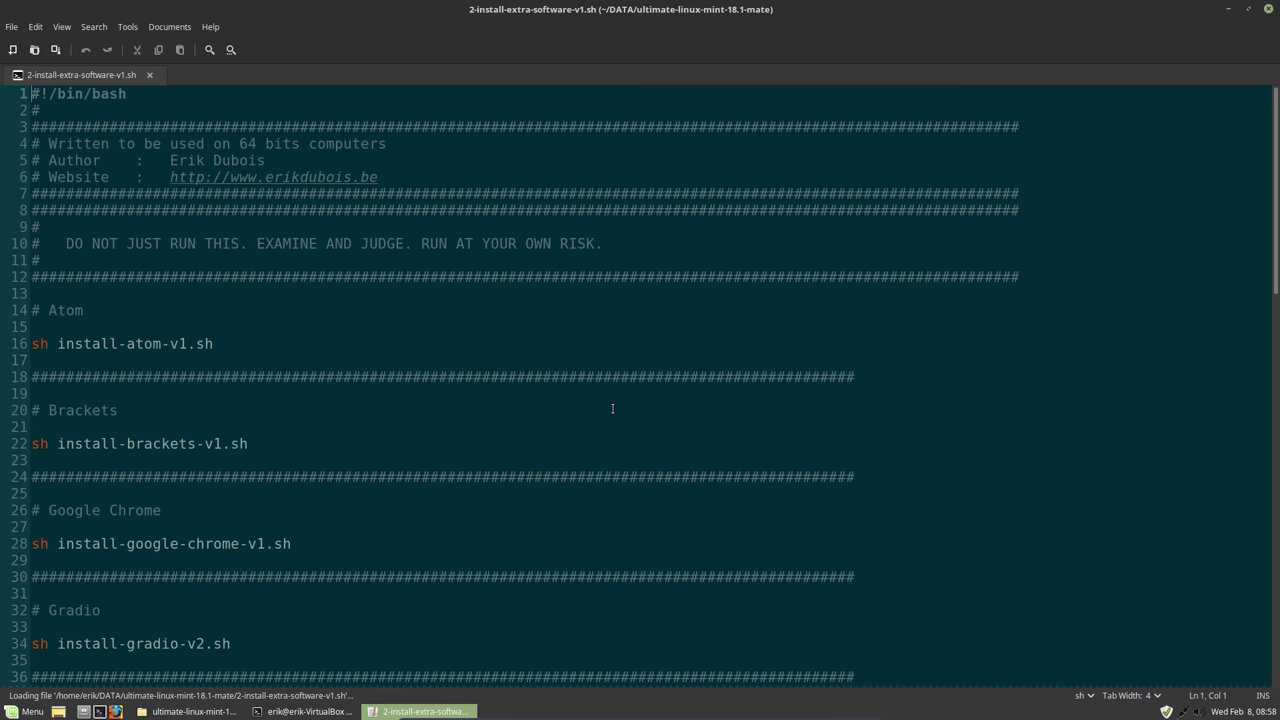
{"action": "left_click", "coordinate": [131, 361]}
{"action": "scroll", "coordinate": [150, 453], "scroll_direction": "down", "scroll_amount": 3}
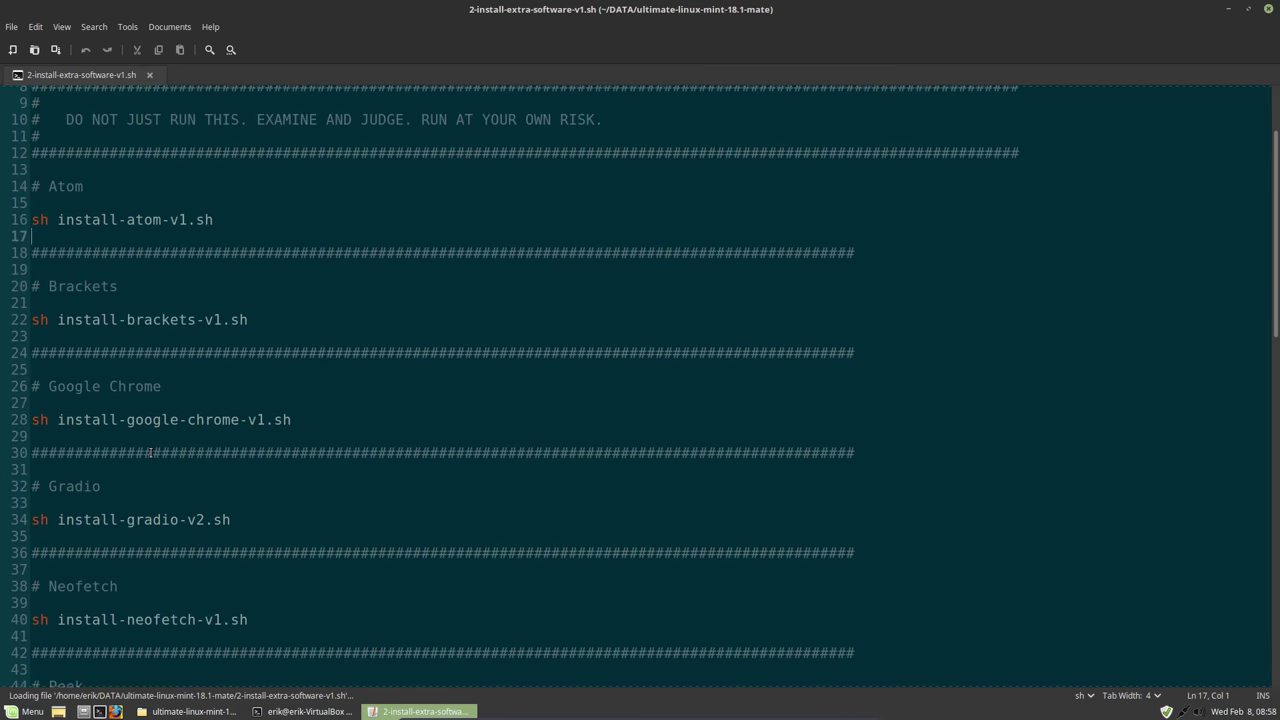
{"action": "scroll", "coordinate": [172, 305], "scroll_direction": "down", "scroll_amount": 2}
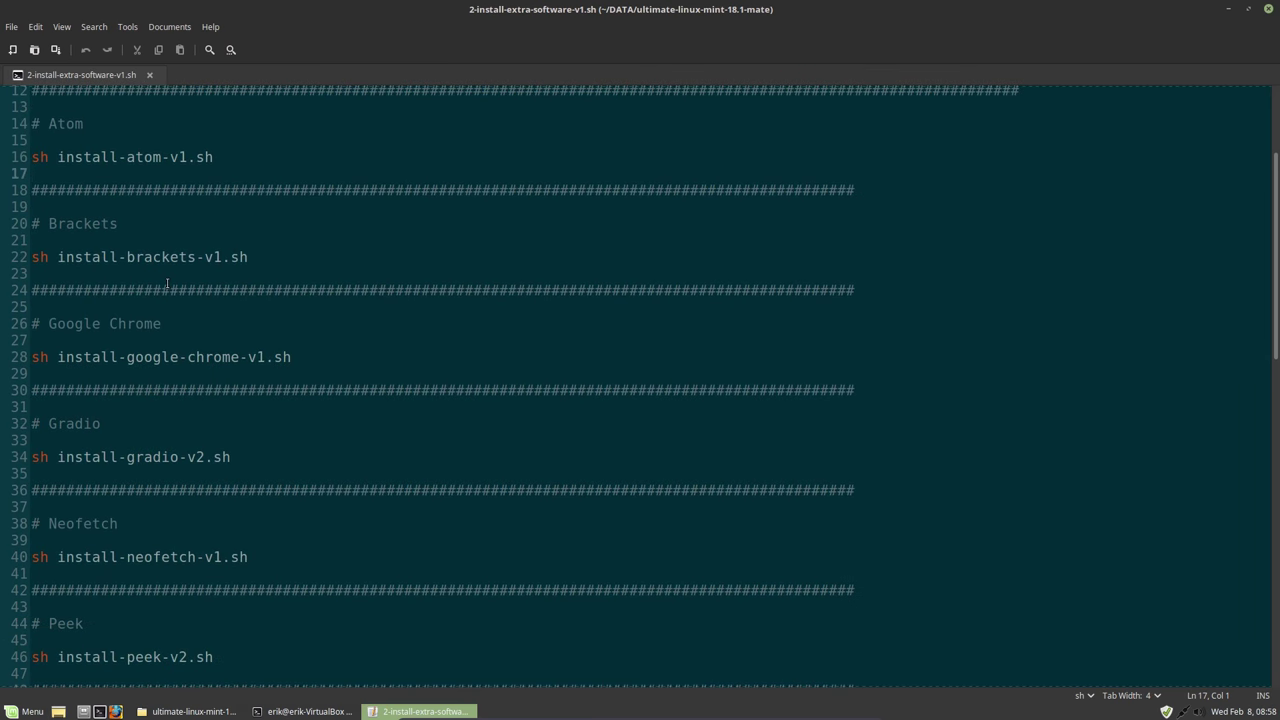
{"action": "scroll", "coordinate": [78, 259], "scroll_direction": "down", "scroll_amount": 5}
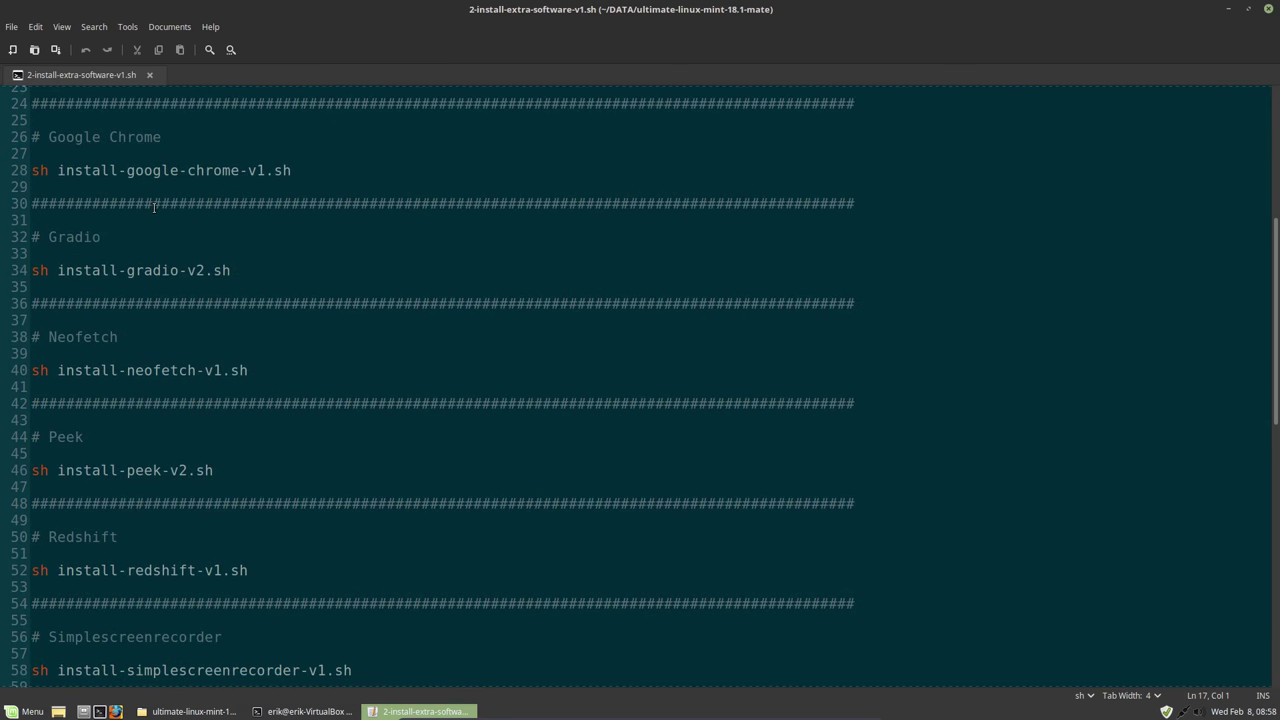
{"action": "scroll", "coordinate": [154, 456], "scroll_direction": "down", "scroll_amount": 11}
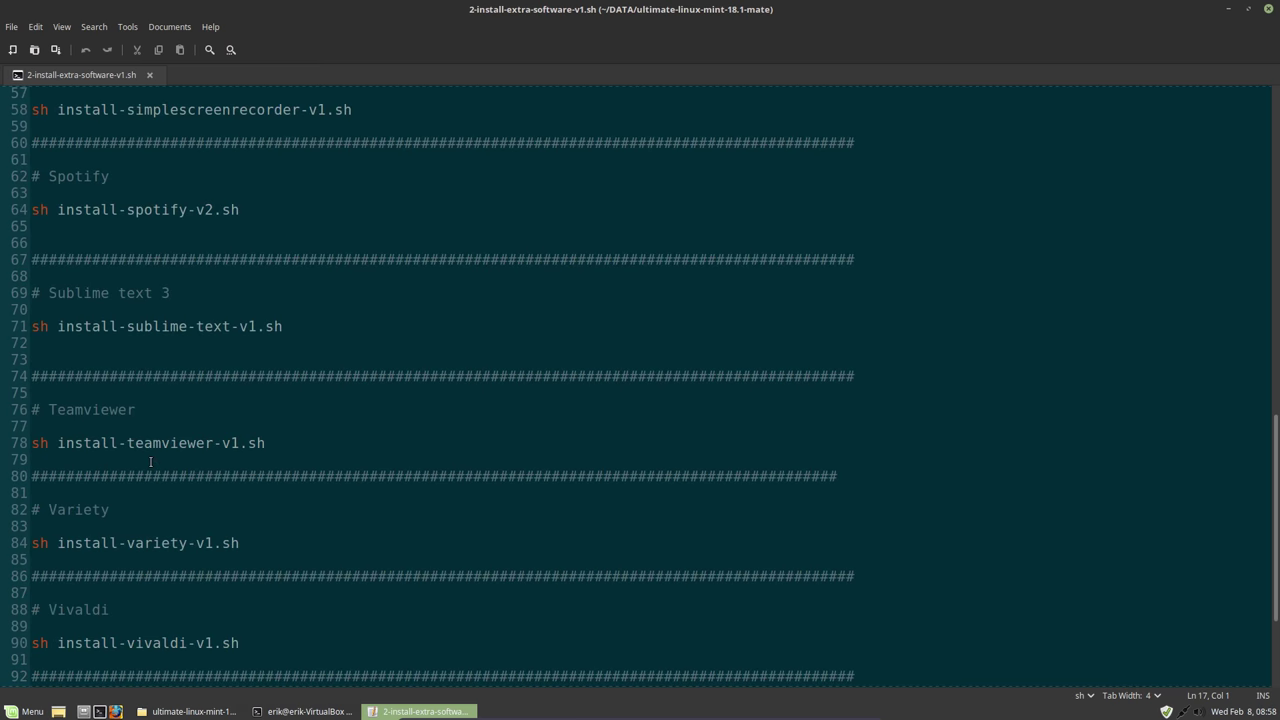
{"action": "scroll", "coordinate": [151, 461], "scroll_direction": "down", "scroll_amount": 4}
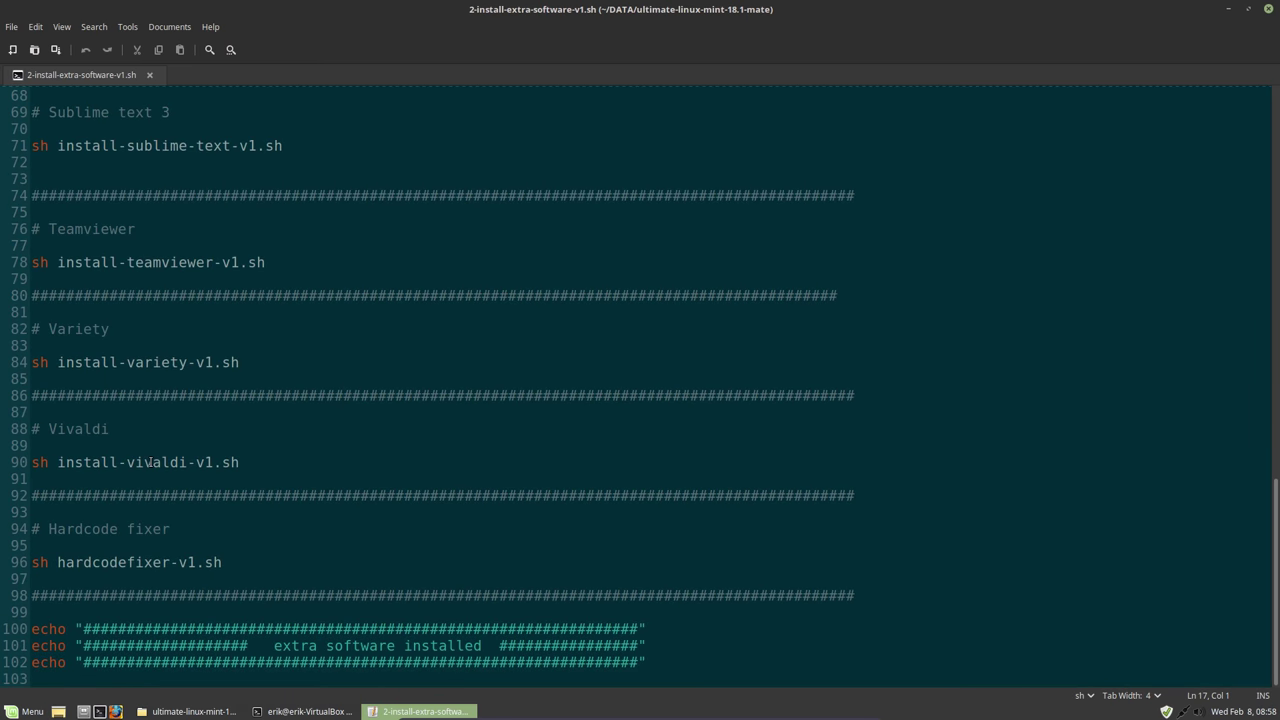
{"action": "left_click", "coordinate": [1232, 9]}
{"action": "left_click", "coordinate": [675, 250]}
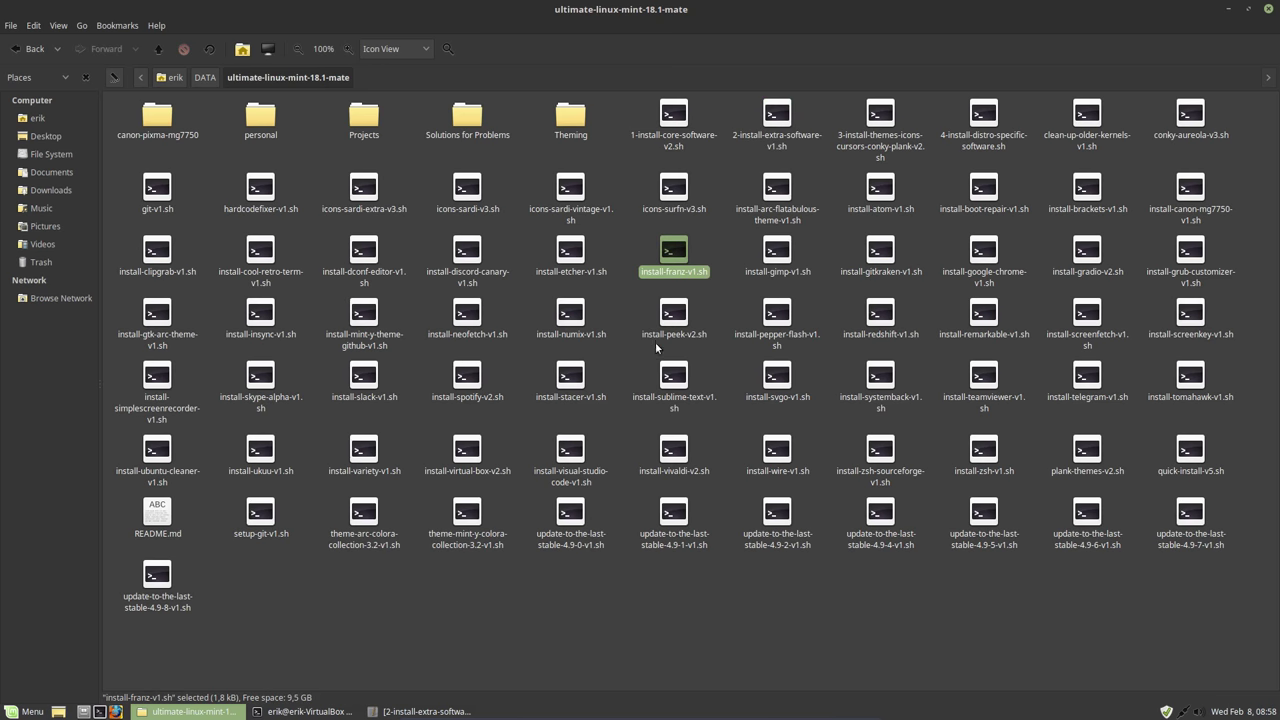
{"action": "left_click", "coordinate": [674, 376]}
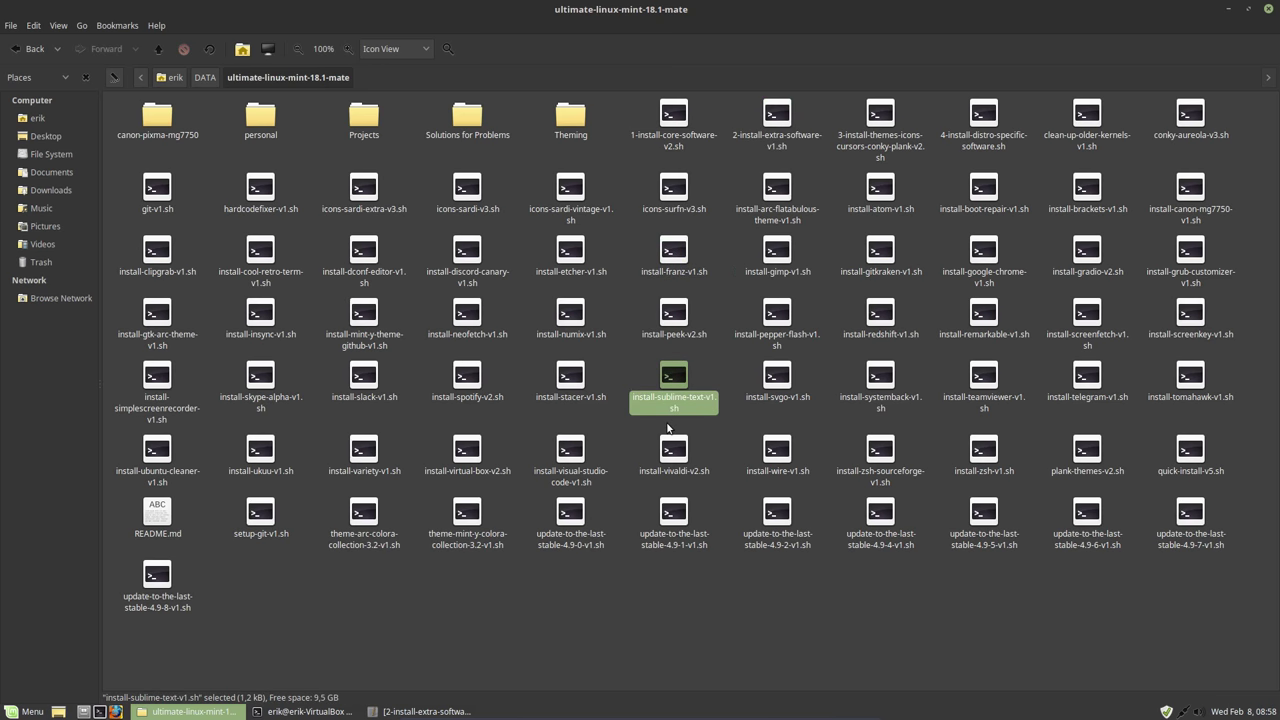
{"action": "left_click", "coordinate": [420, 711]}
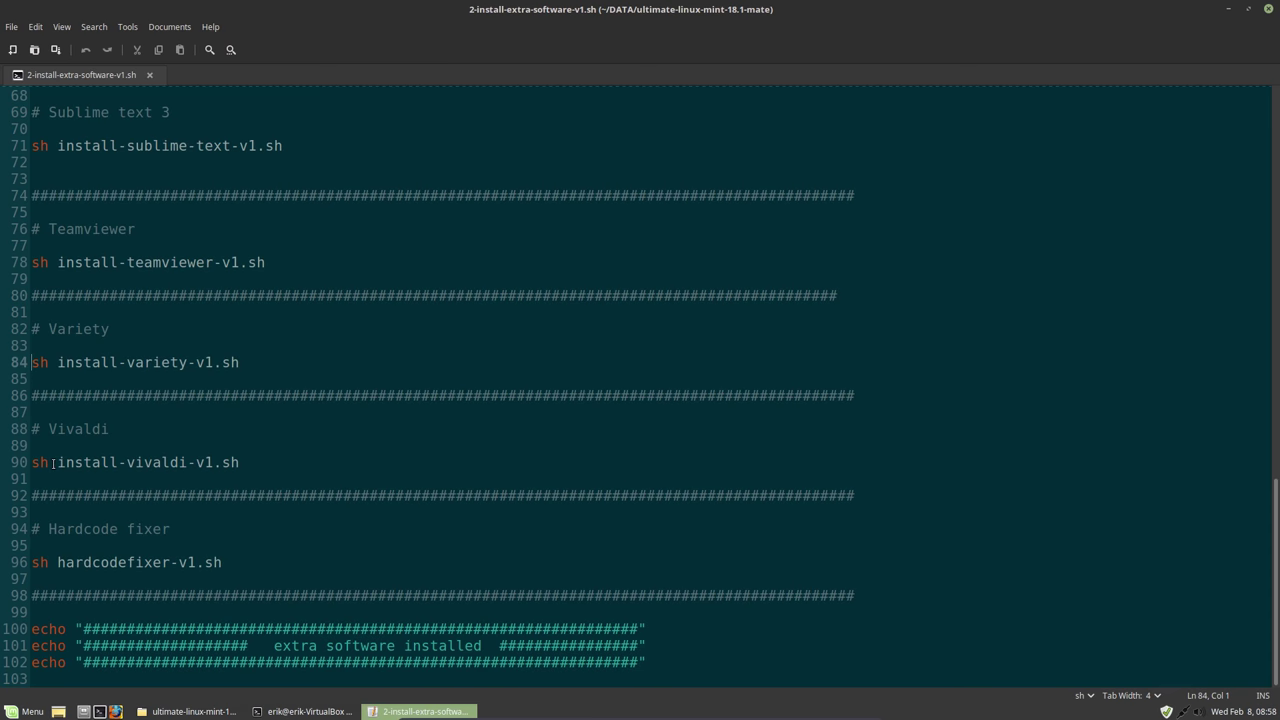
{"action": "type", "text": "#"}
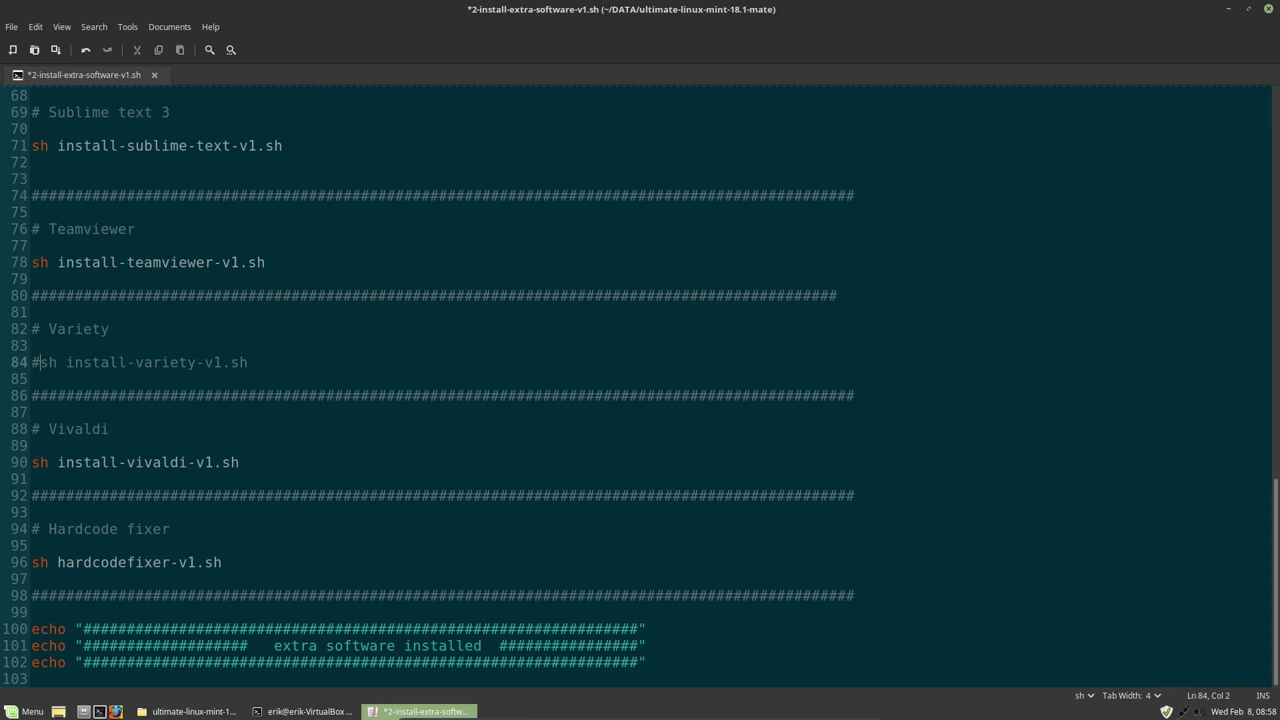
{"action": "key", "text": "ctrl+z"}
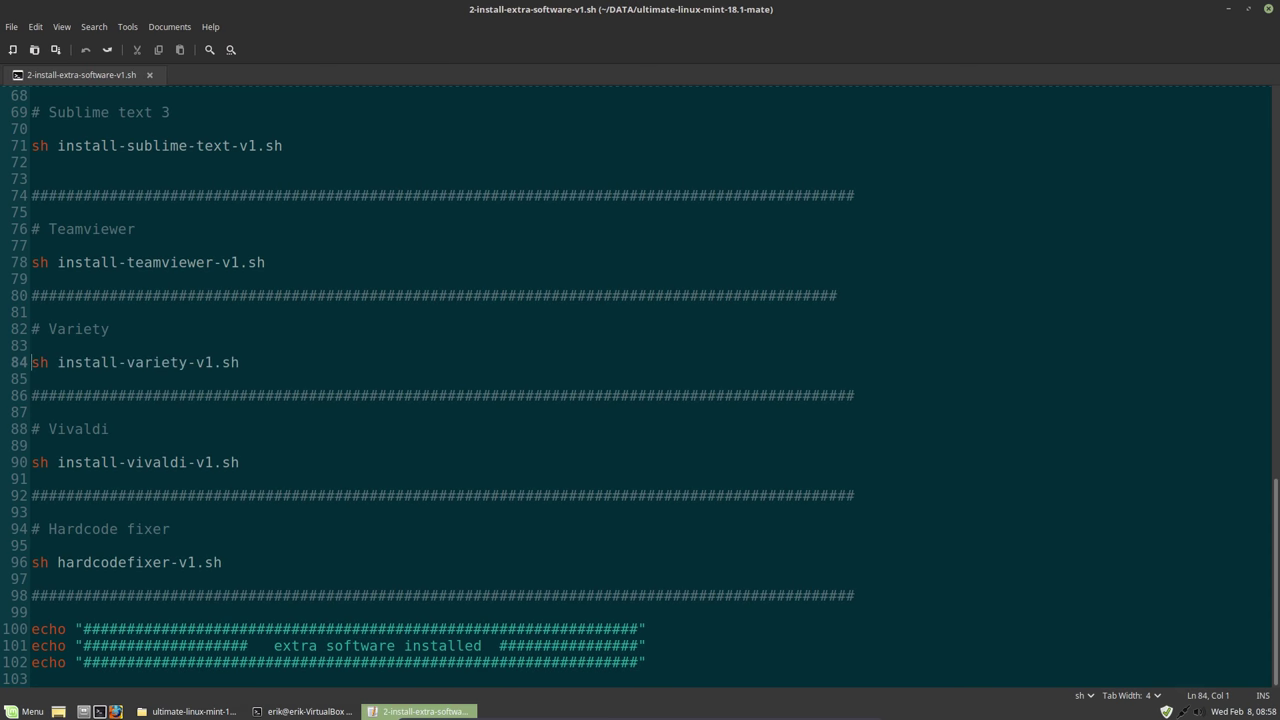
{"action": "scroll", "coordinate": [353, 470], "scroll_direction": "up", "scroll_amount": 20}
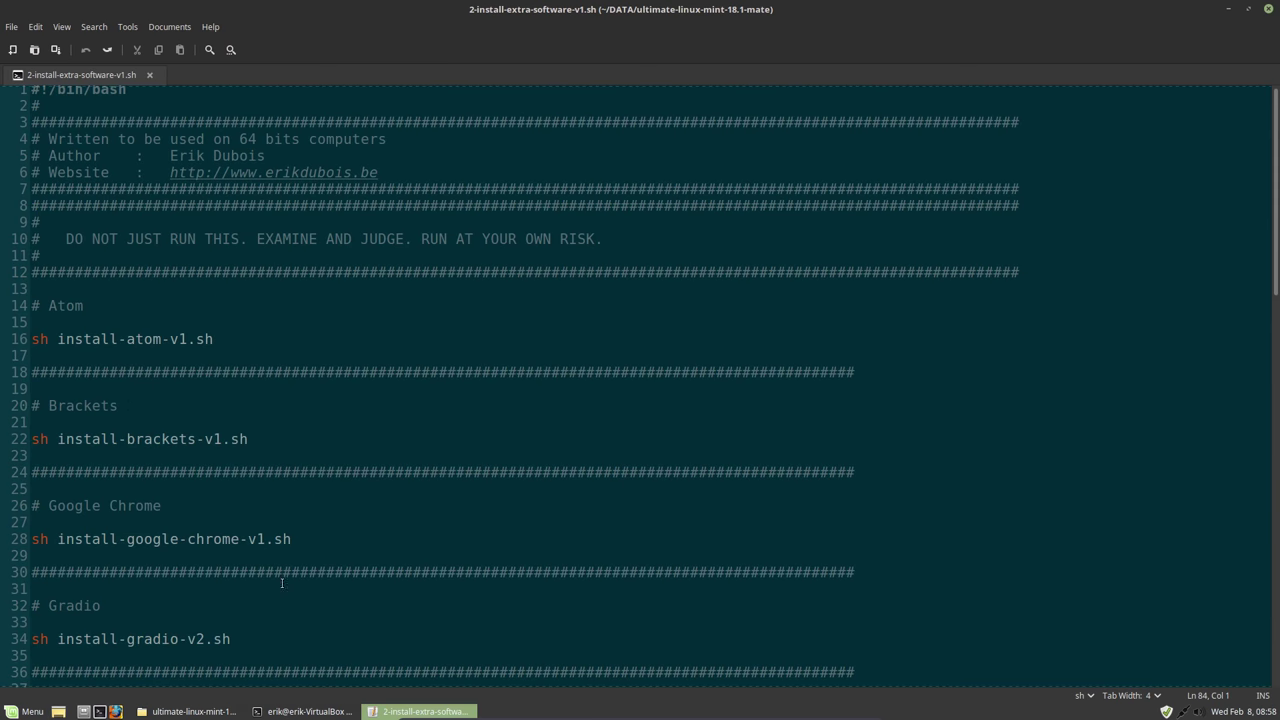
{"action": "left_click", "coordinate": [1230, 9]}
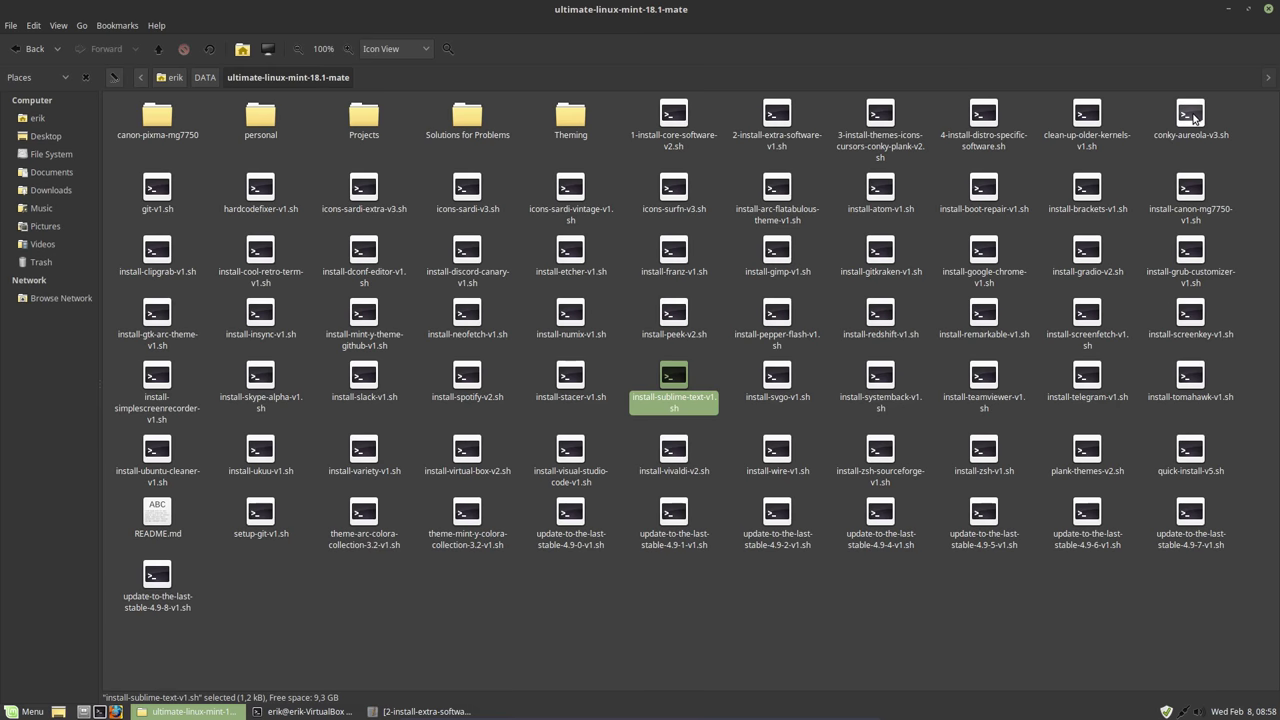
Step: Open the install-redshift-v1.sh run prompt and dismiss it without running anything
{"action": "left_click", "coordinate": [565, 597]}
{"action": "left_click", "coordinate": [790, 380]}
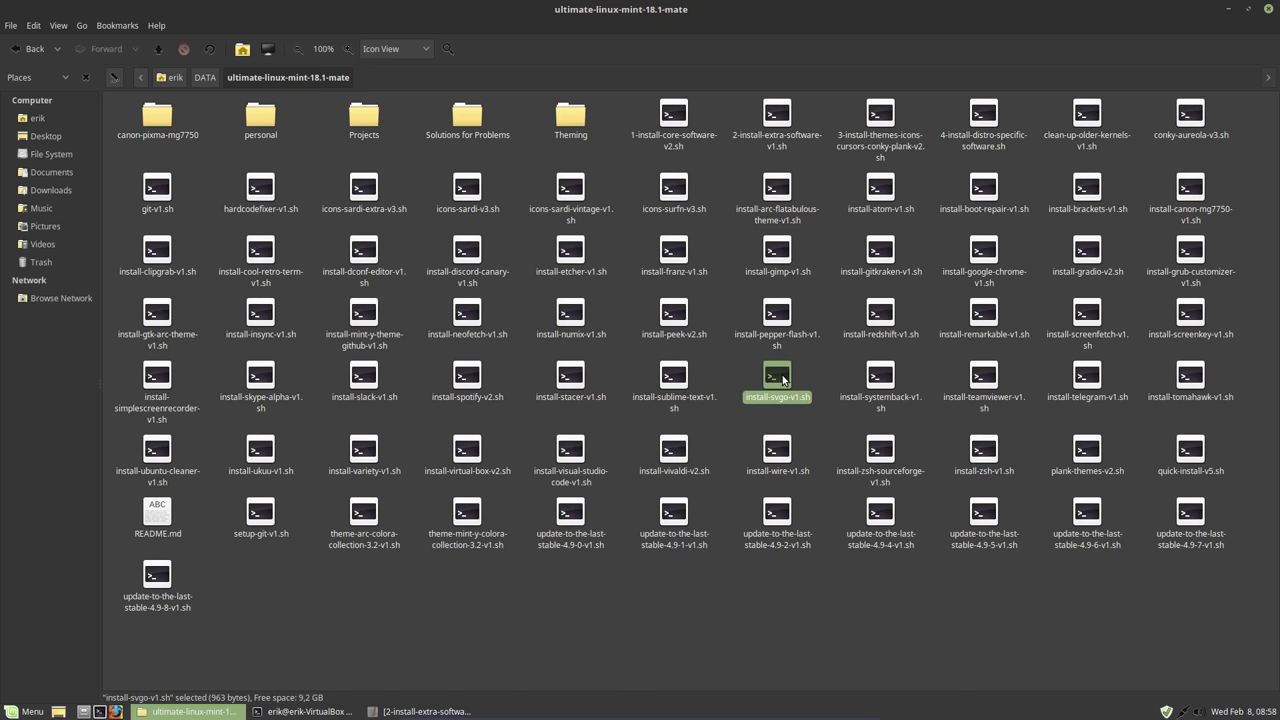
{"action": "left_click", "coordinate": [879, 321]}
{"action": "double_click", "coordinate": [879, 321]}
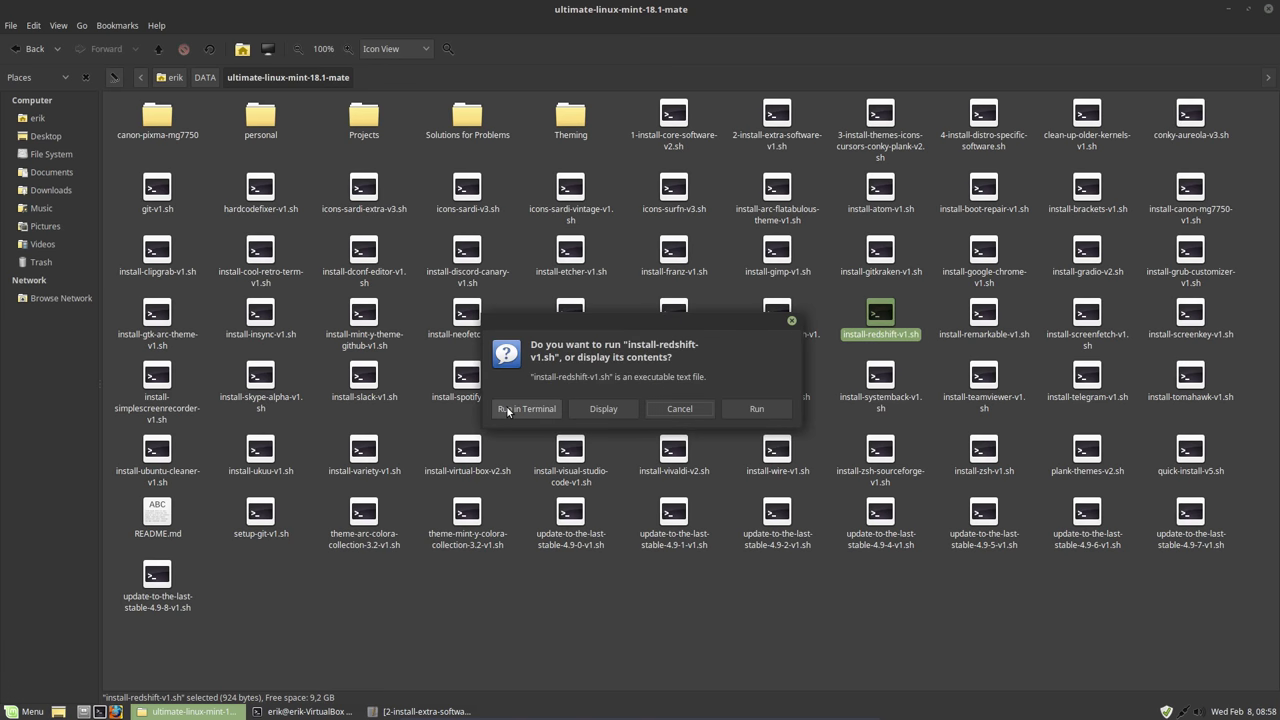
{"action": "left_click", "coordinate": [669, 410]}
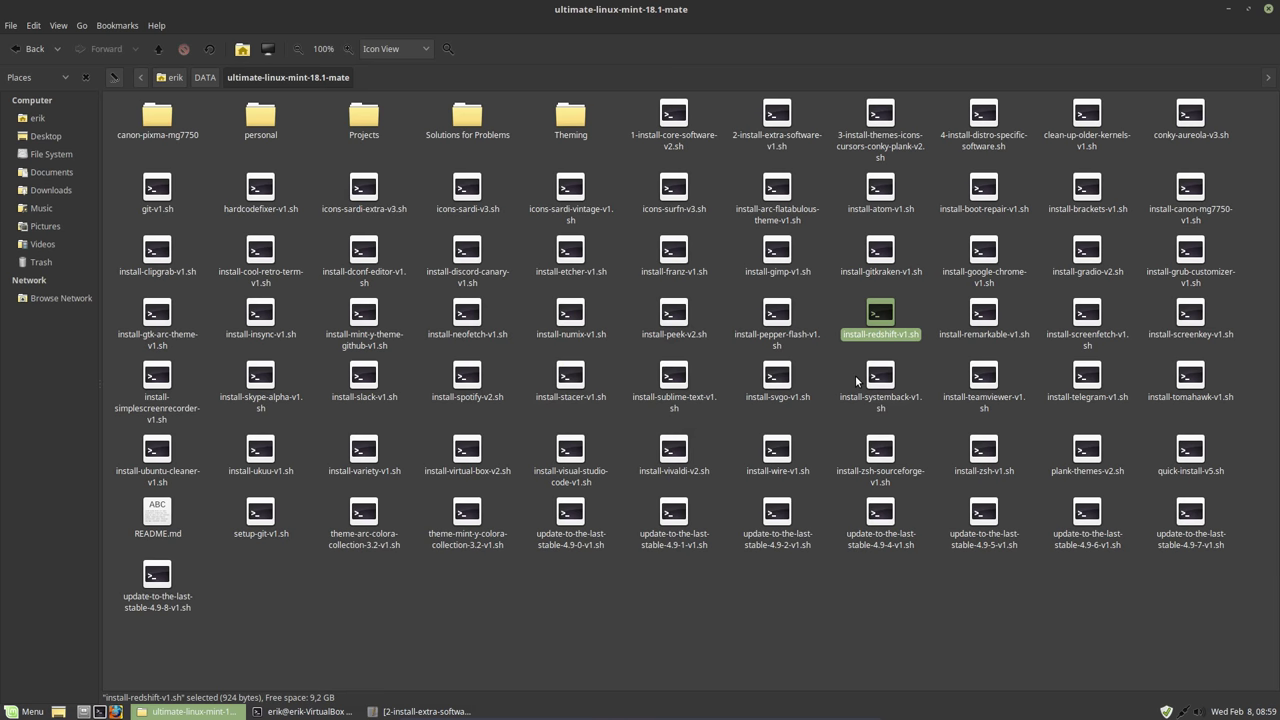
Step: View install-remarkable-v1.sh in Xed, inspecting its dependency comment and rm line, then close Xed
{"action": "left_click", "coordinate": [986, 320]}
{"action": "double_click", "coordinate": [986, 320]}
{"action": "left_click", "coordinate": [600, 409]}
{"action": "left_click_drag", "start_coordinate": [25, 327], "coordinate": [127, 327]}
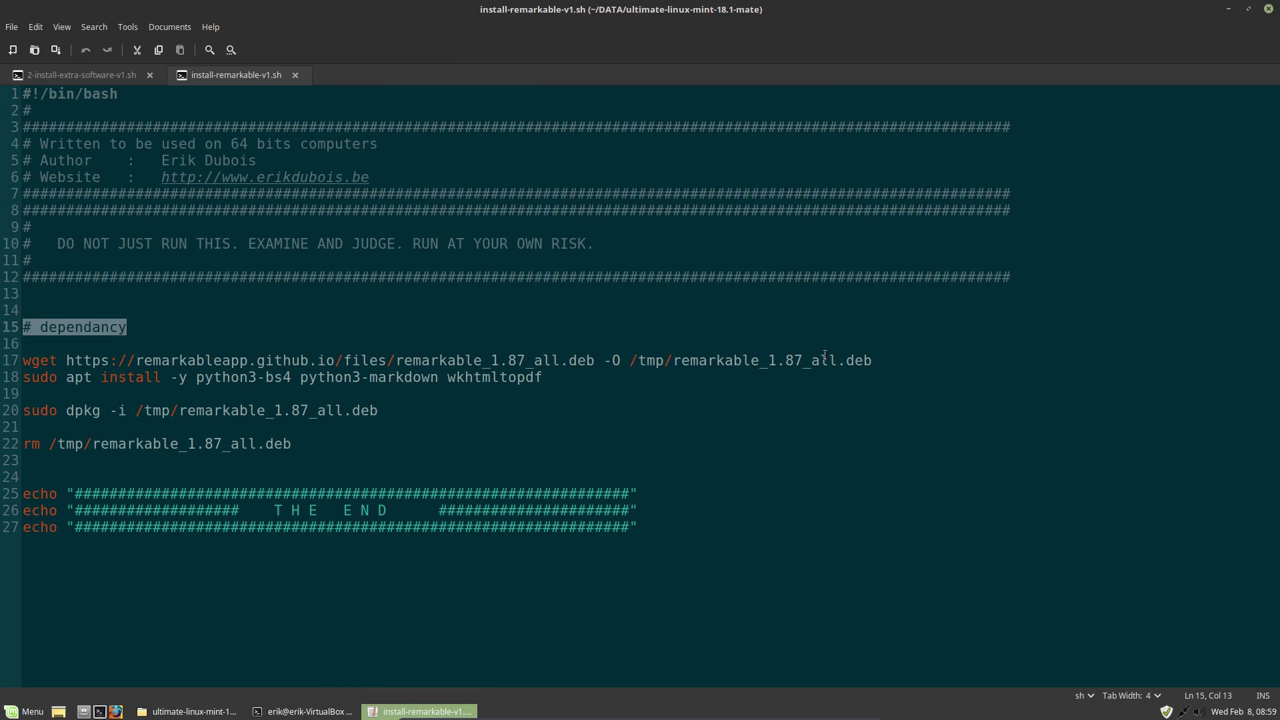
{"action": "left_click", "coordinate": [870, 359]}
{"action": "left_click", "coordinate": [85, 400]}
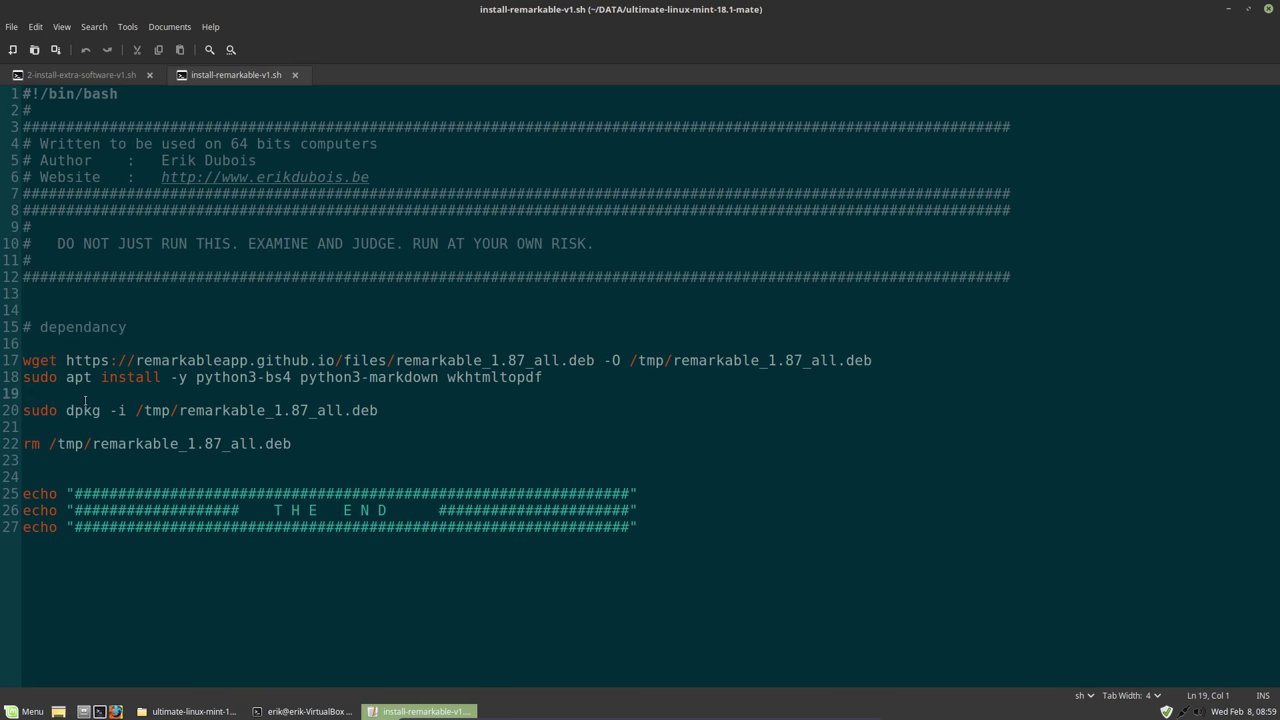
{"action": "left_click_drag", "start_coordinate": [335, 445], "coordinate": [3, 444]}
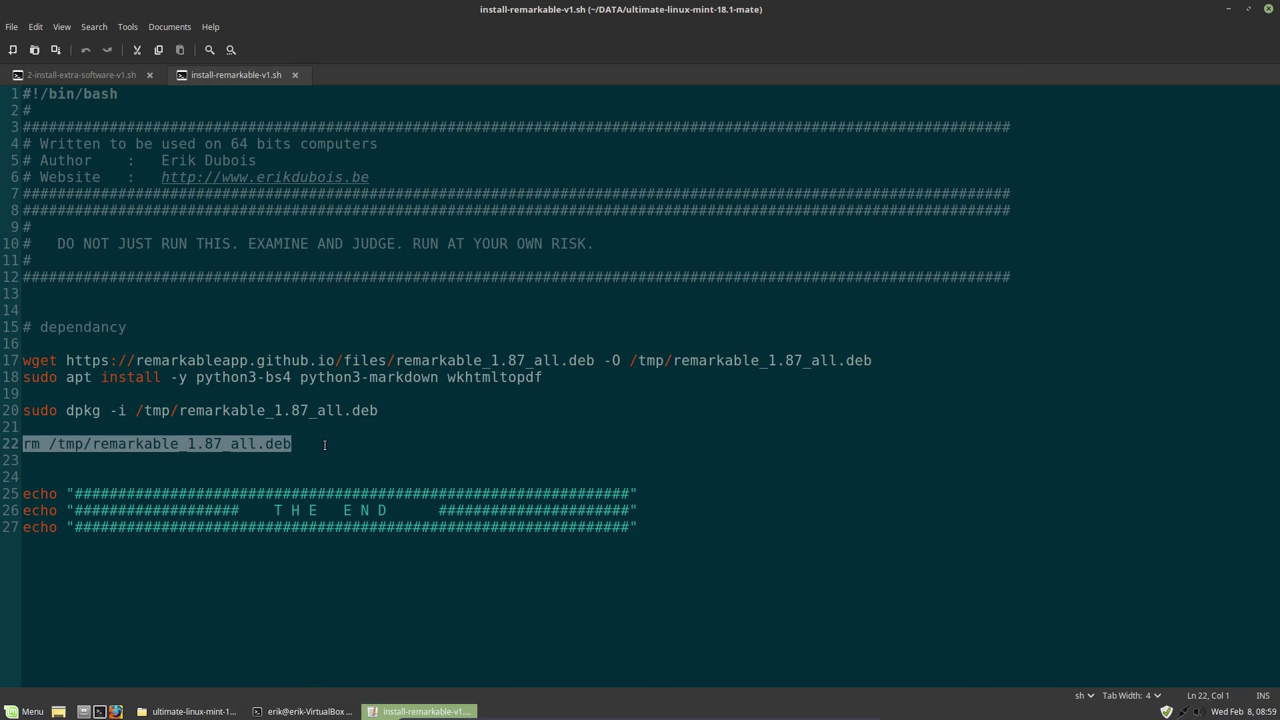
{"action": "left_click_drag", "start_coordinate": [312, 447], "coordinate": [3, 444]}
{"action": "left_click", "coordinate": [1272, 10]}
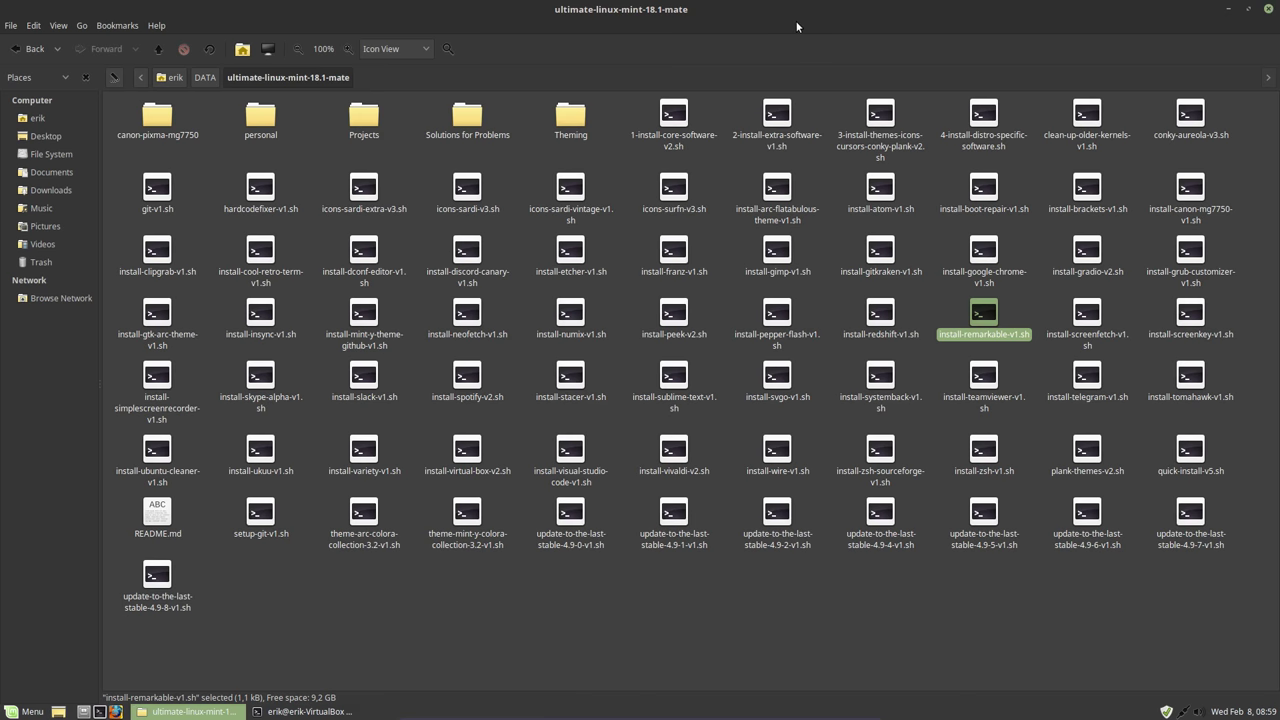
Step: Raise the install terminal, try menu searches 'grad' and 'vir', and reload the menu plugins
{"action": "left_click", "coordinate": [305, 711]}
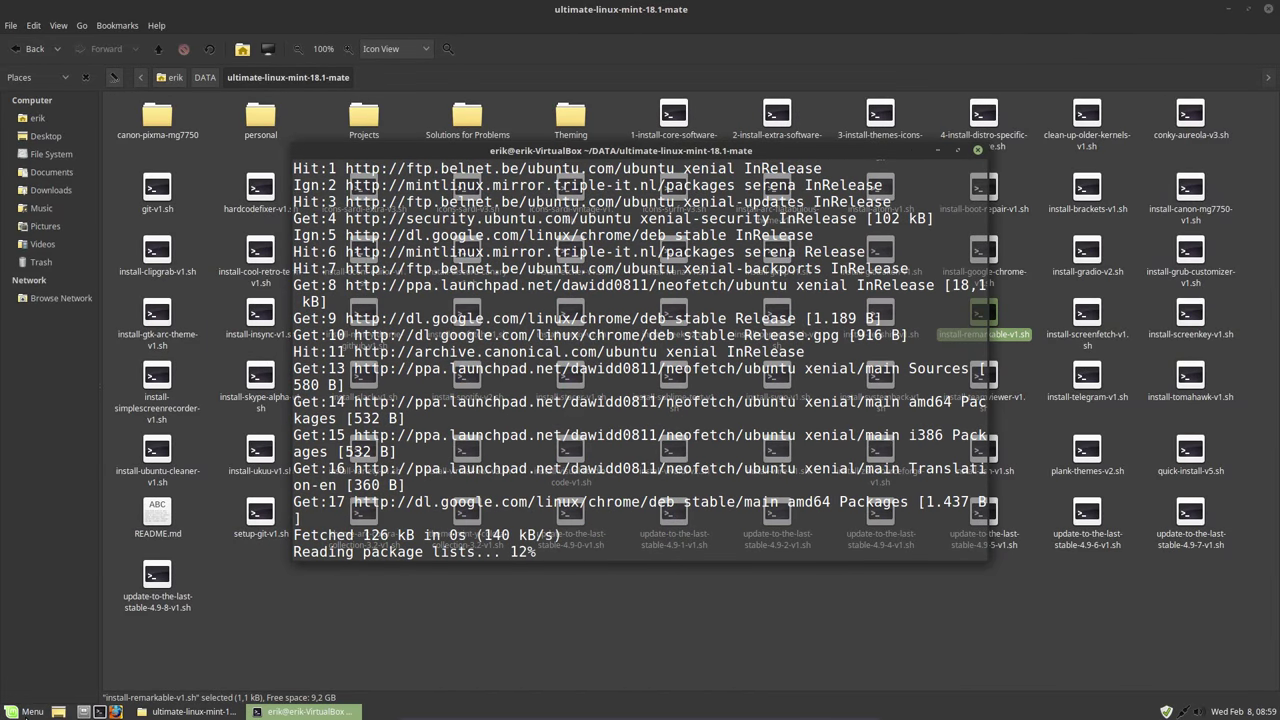
{"action": "type", "text": "gra"}
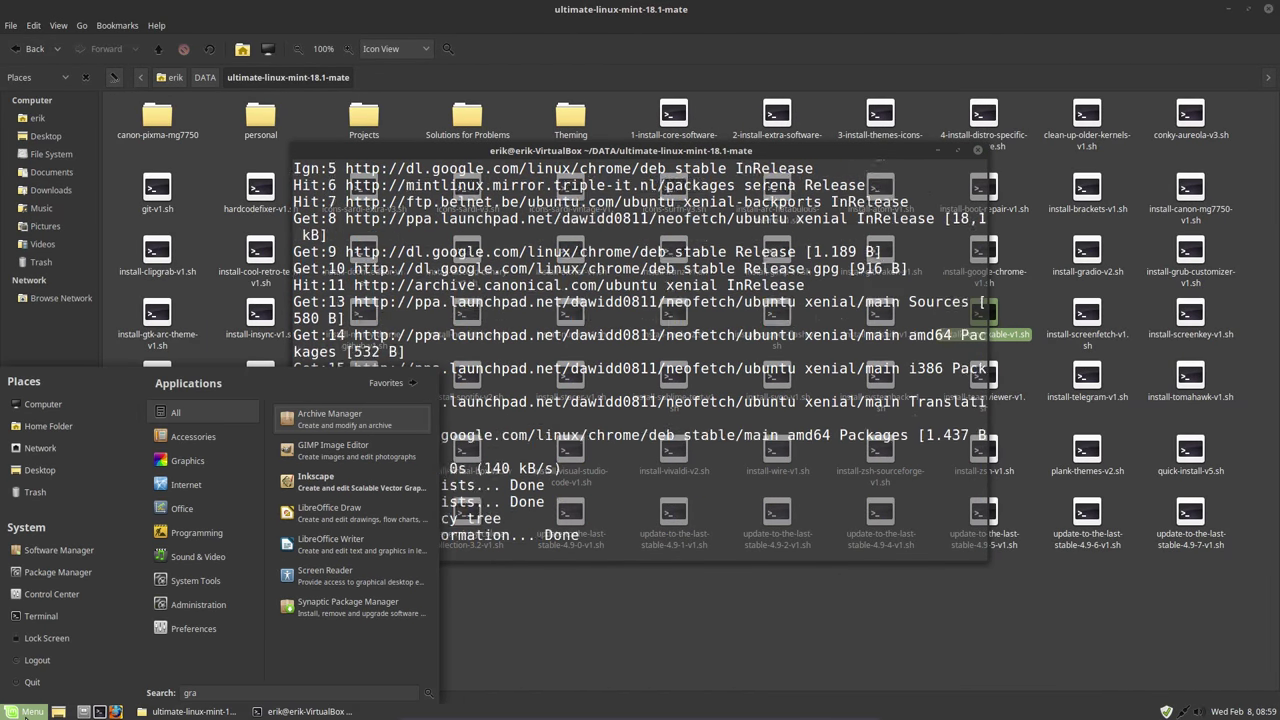
{"action": "type", "text": "d"}
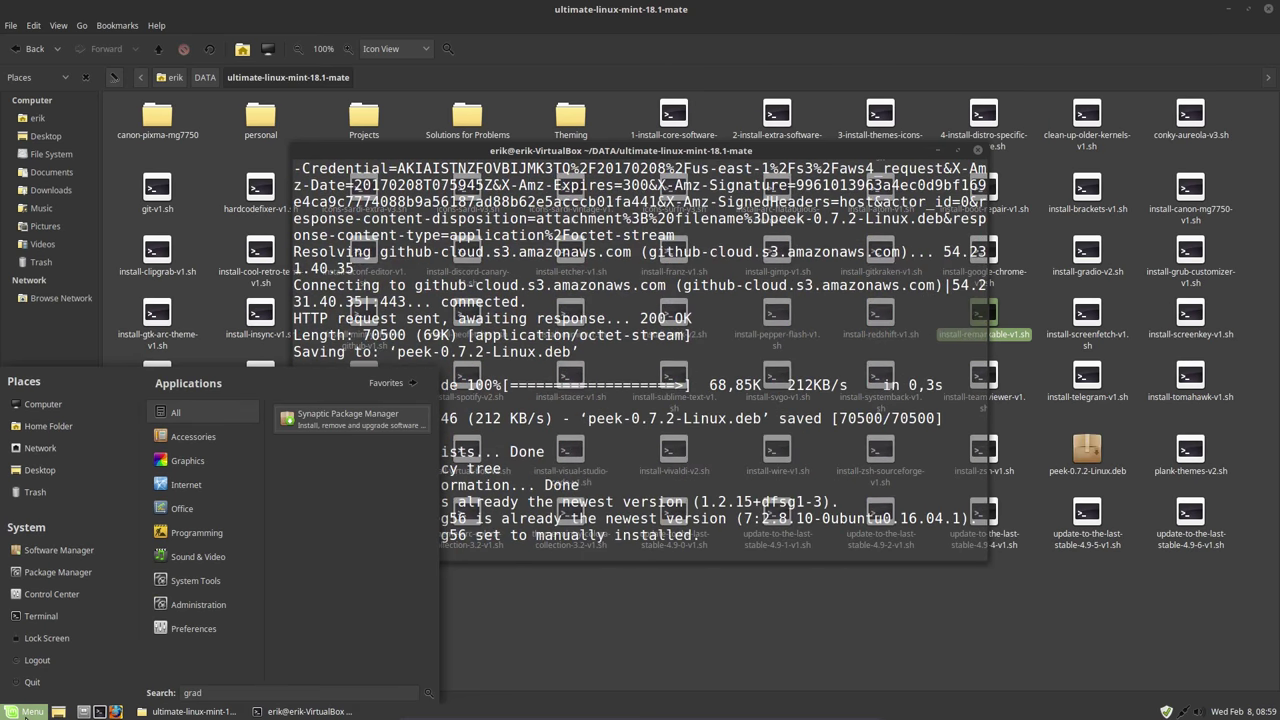
{"action": "key", "text": "BackSpace"}
{"action": "key", "text": "BackSpace"}
{"action": "key", "text": "BackSpace"}
{"action": "key", "text": "BackSpace"}
{"action": "type", "text": "v"}
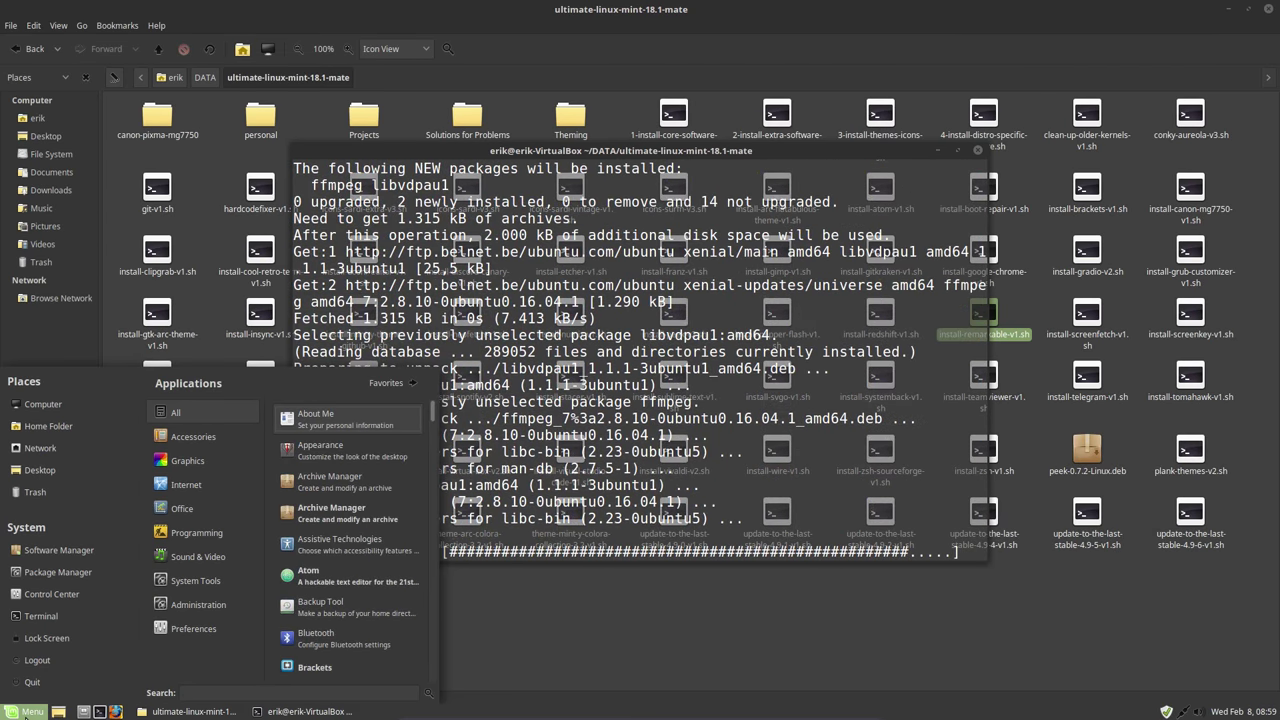
{"action": "type", "text": "ir"}
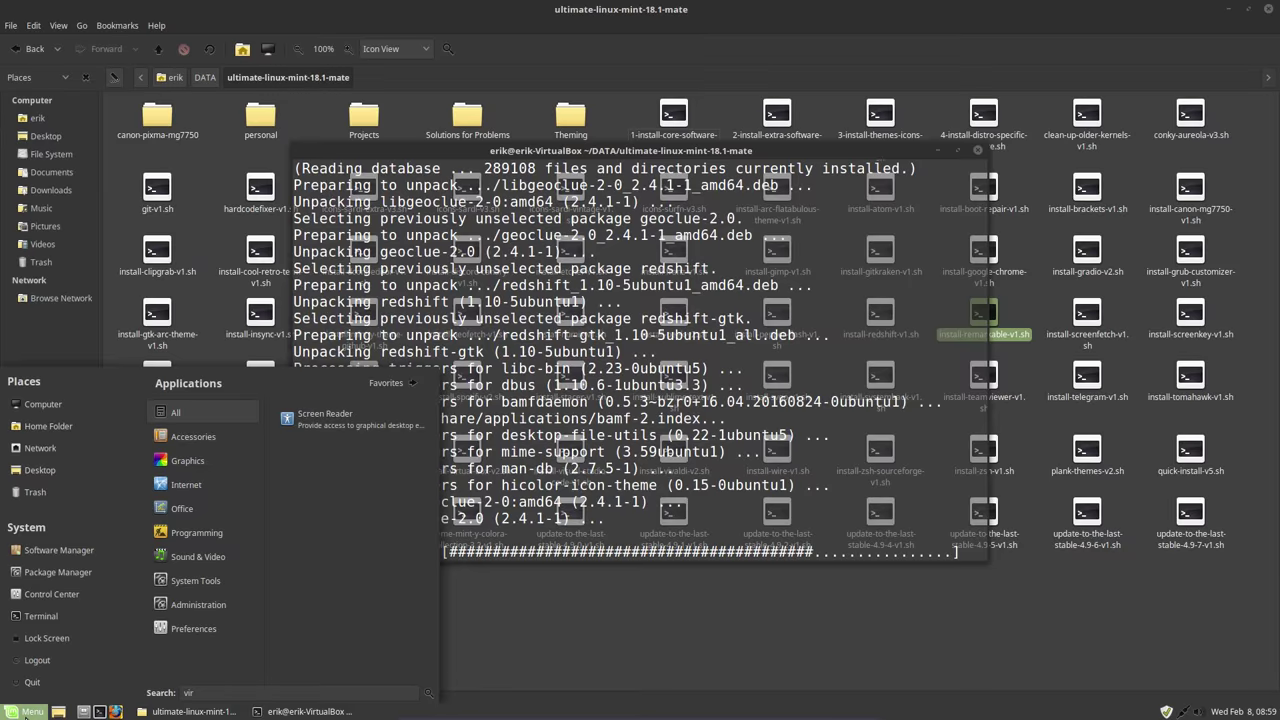
{"action": "key", "text": "Escape"}
{"action": "right_click", "coordinate": [37, 705]}
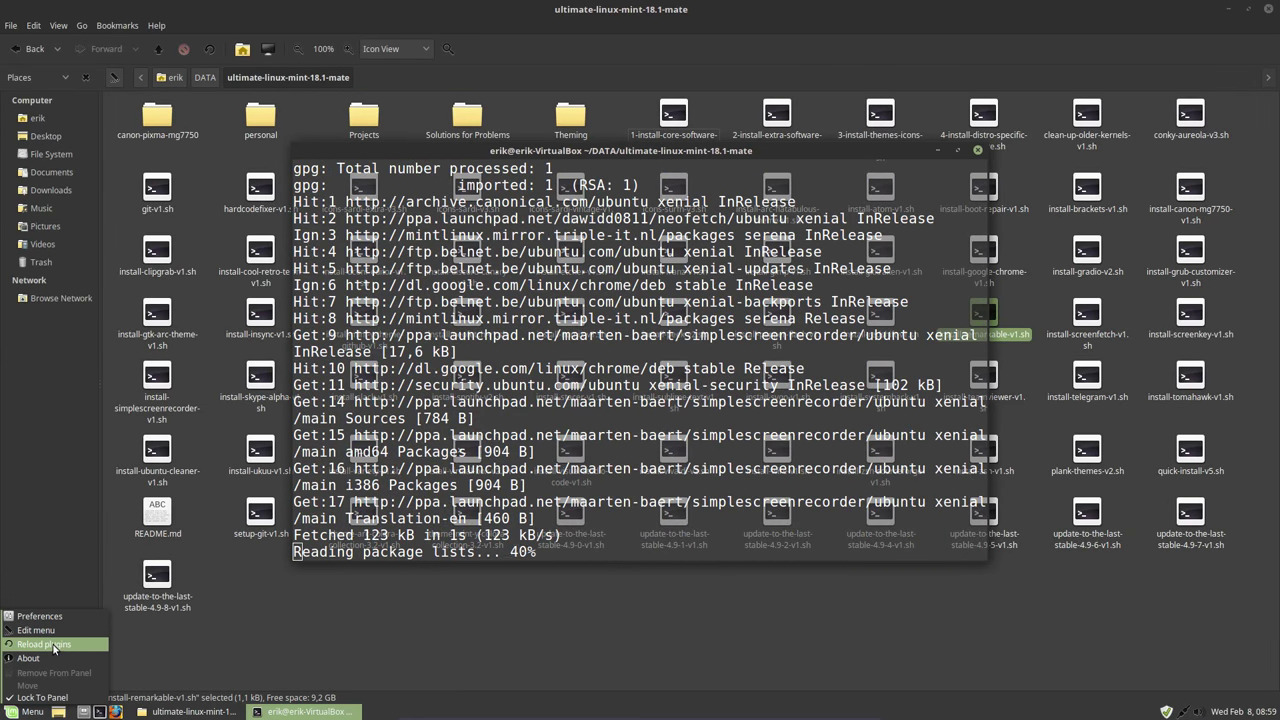
{"action": "left_click", "coordinate": [52, 646]}
Step: Search the menu for 'virt' and 'gra', then raise the file manager and reopen the applications menu
{"action": "left_click", "coordinate": [25, 711]}
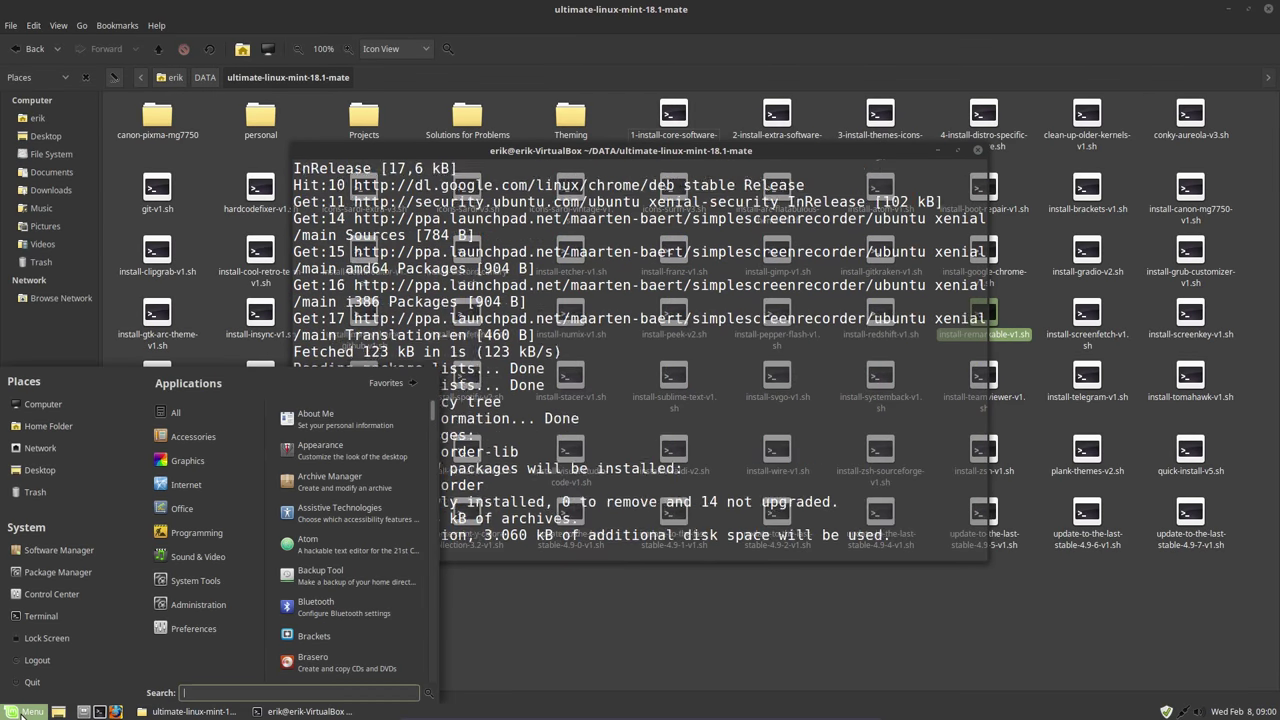
{"action": "type", "text": "vri"}
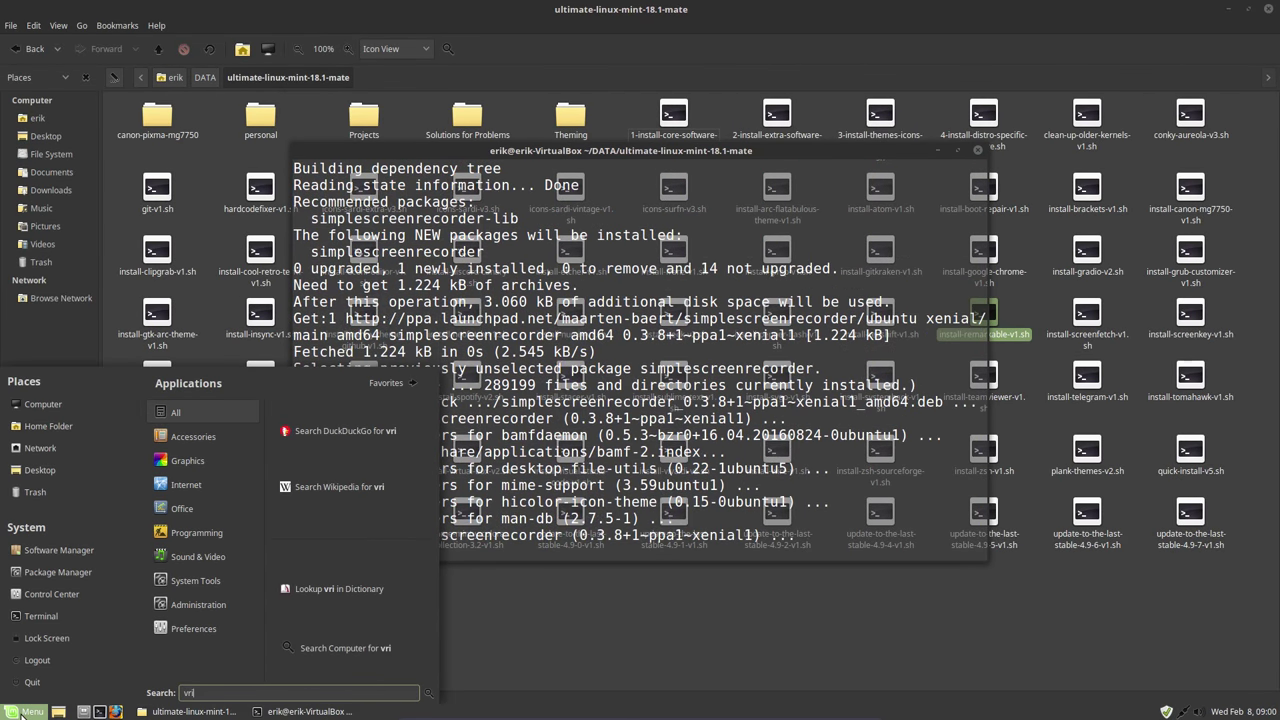
{"action": "key", "text": "BackSpace"}
{"action": "key", "text": "BackSpace"}
{"action": "type", "text": "irt"}
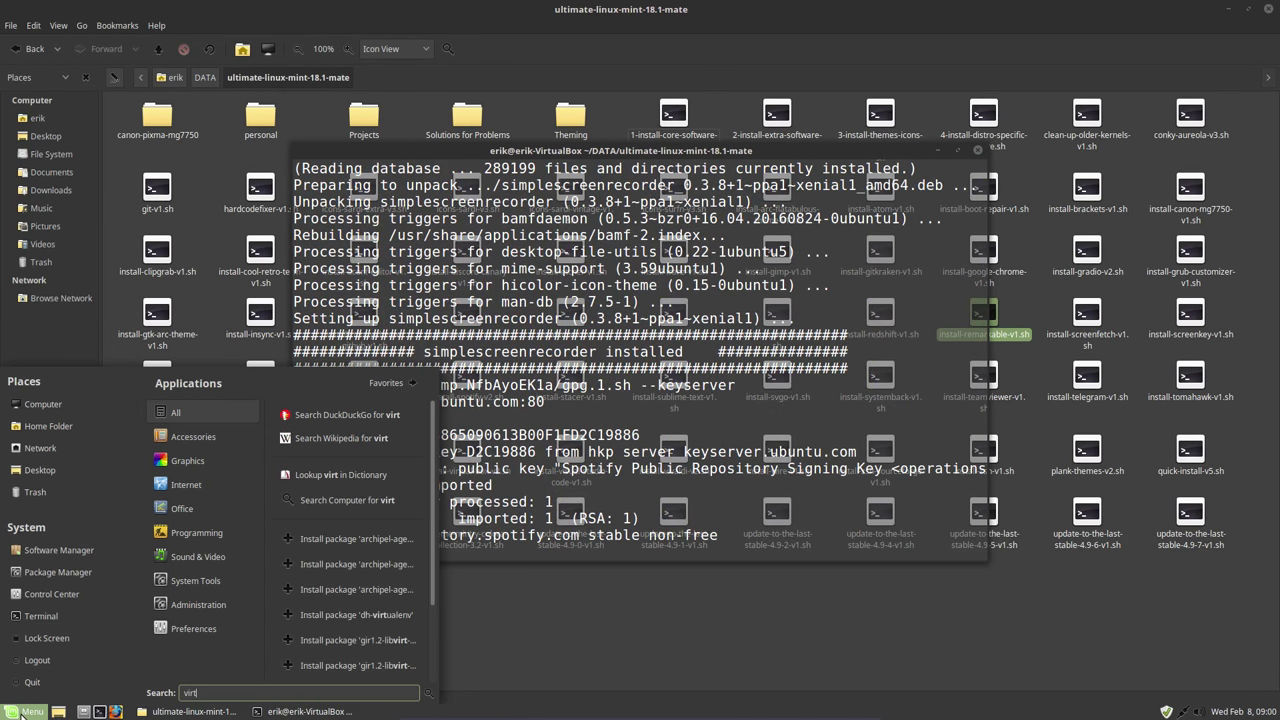
{"action": "key", "text": "BackSpace"}
{"action": "key", "text": "BackSpace"}
{"action": "key", "text": "BackSpace"}
{"action": "key", "text": "BackSpace"}
{"action": "type", "text": "gr"}
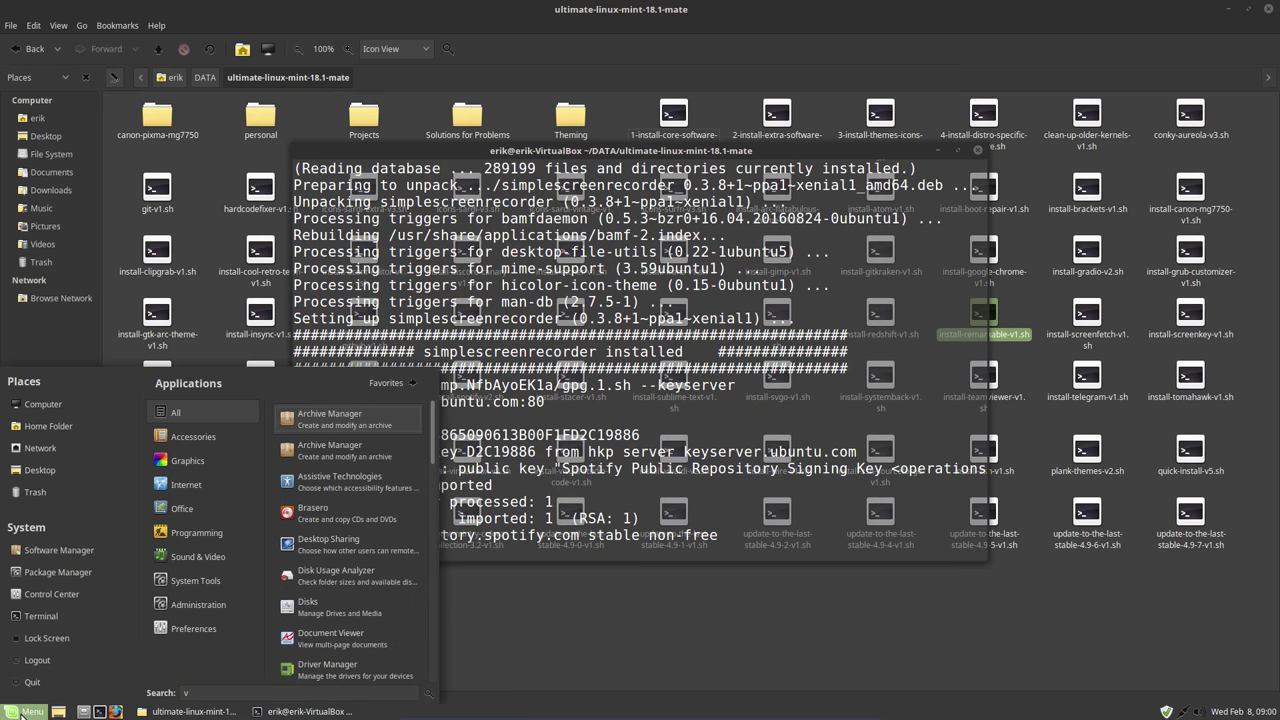
{"action": "type", "text": "a"}
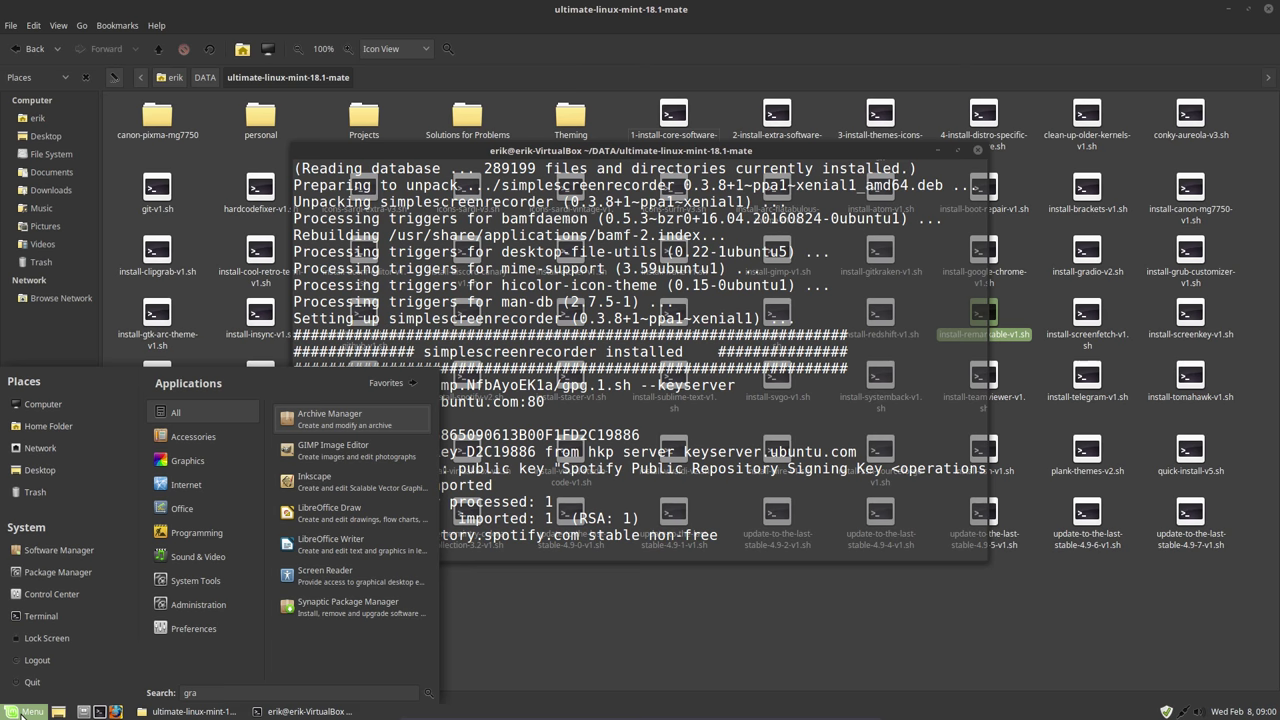
{"action": "left_click", "coordinate": [634, 585]}
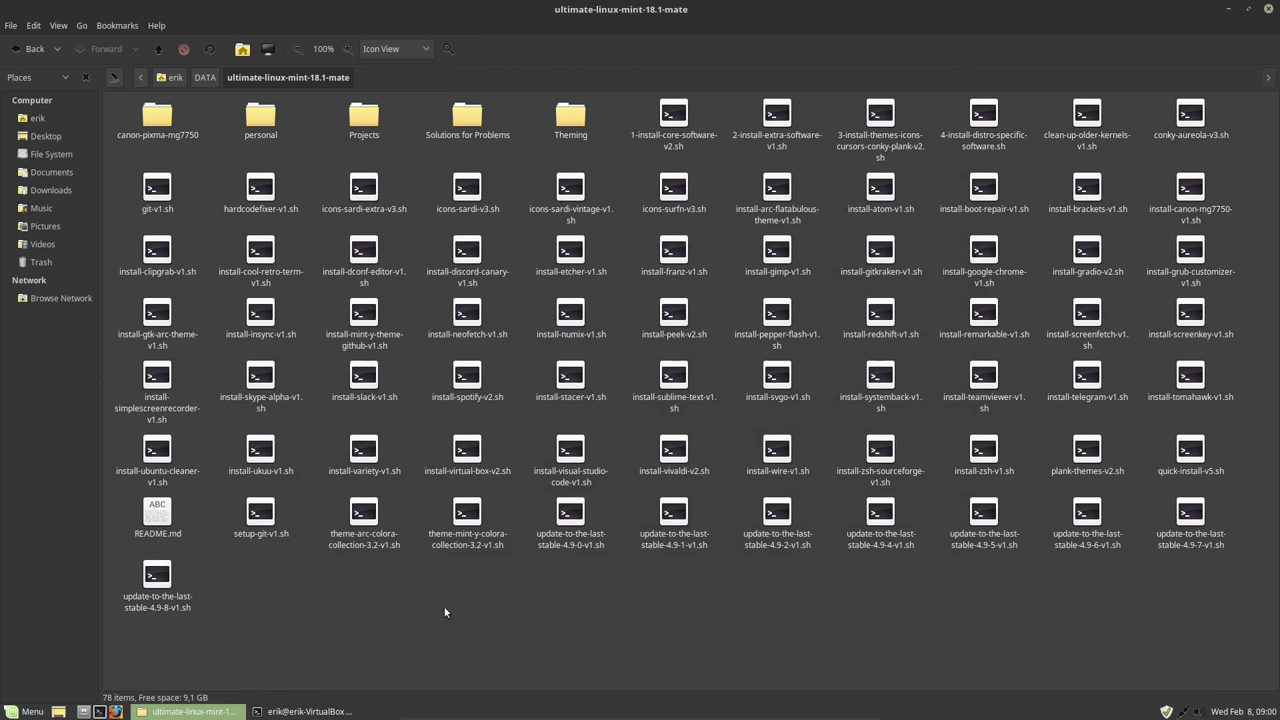
{"action": "left_click", "coordinate": [34, 713]}
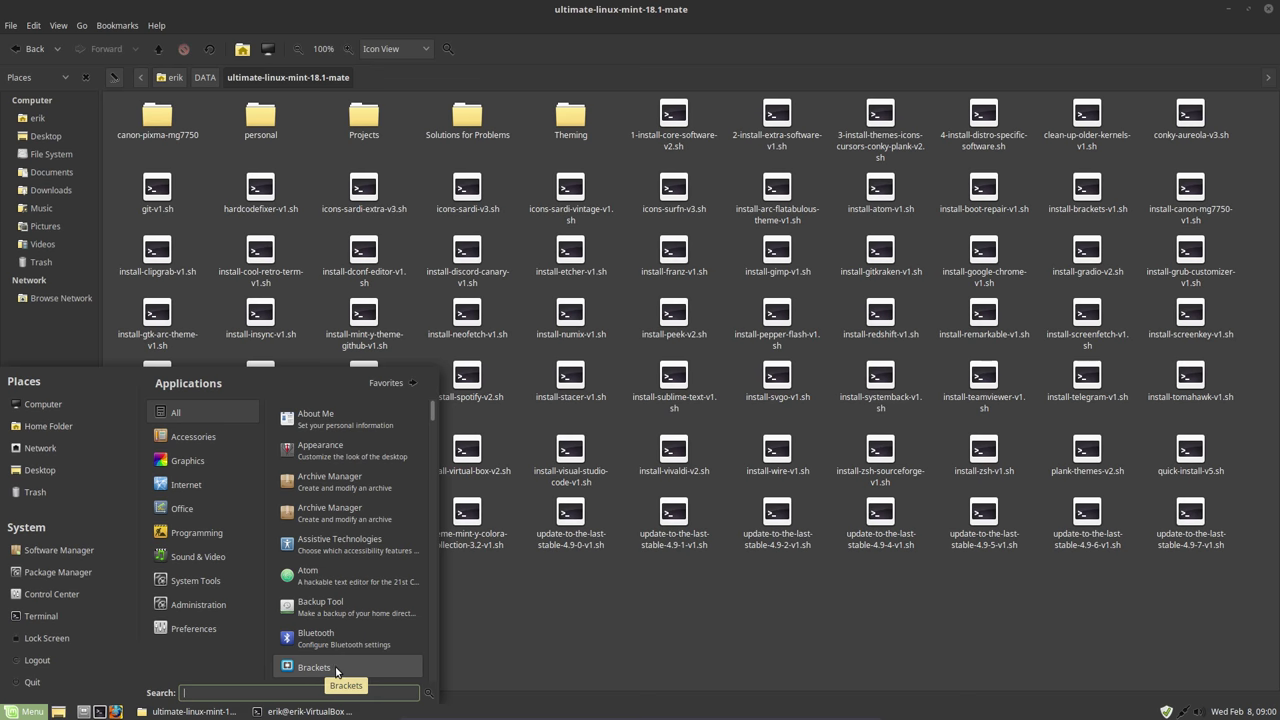
Step: Set the Mint Menu button text to 'Linux Mint 18.1 Mate' and check the new label
{"action": "right_click", "coordinate": [24, 711]}
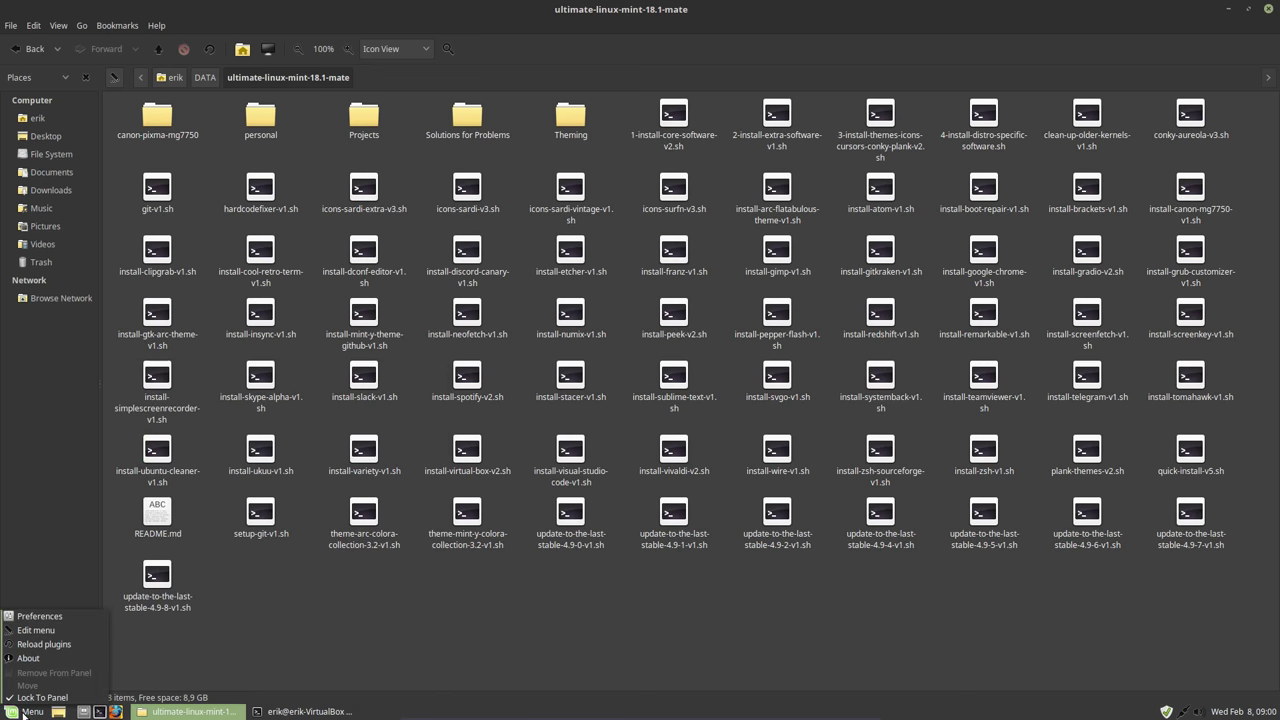
{"action": "left_click", "coordinate": [40, 616]}
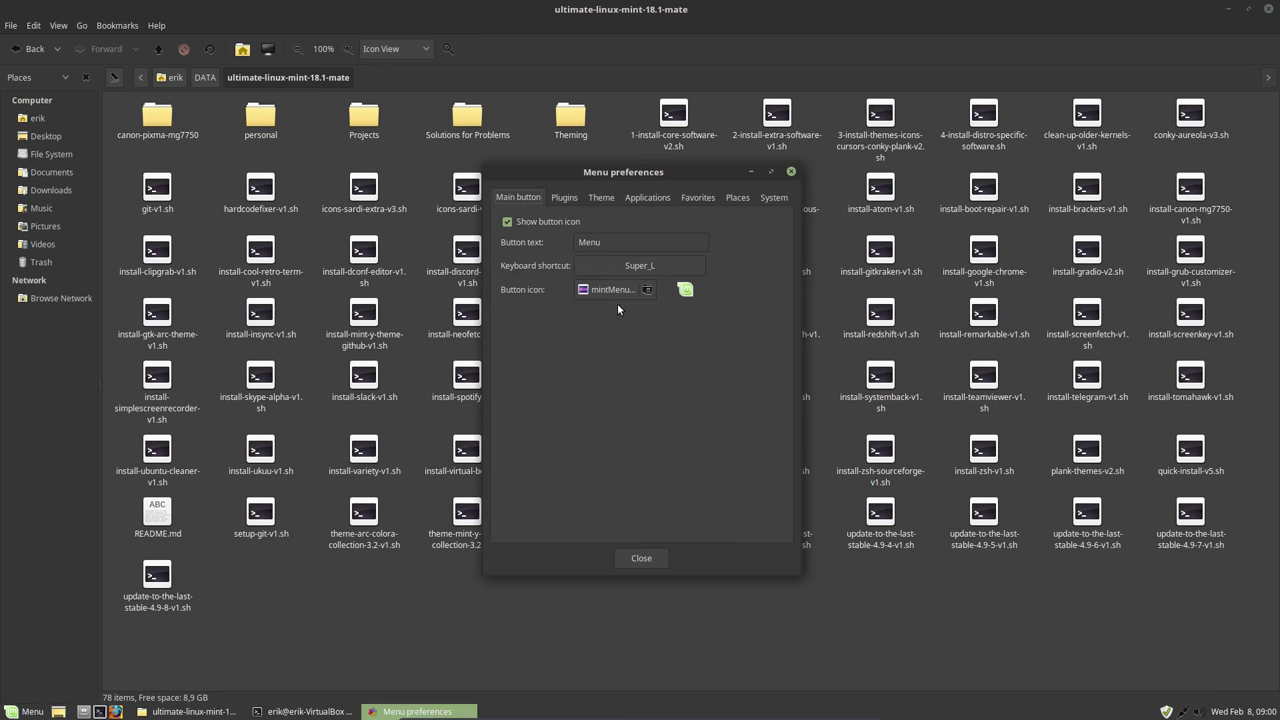
{"action": "left_click", "coordinate": [613, 248]}
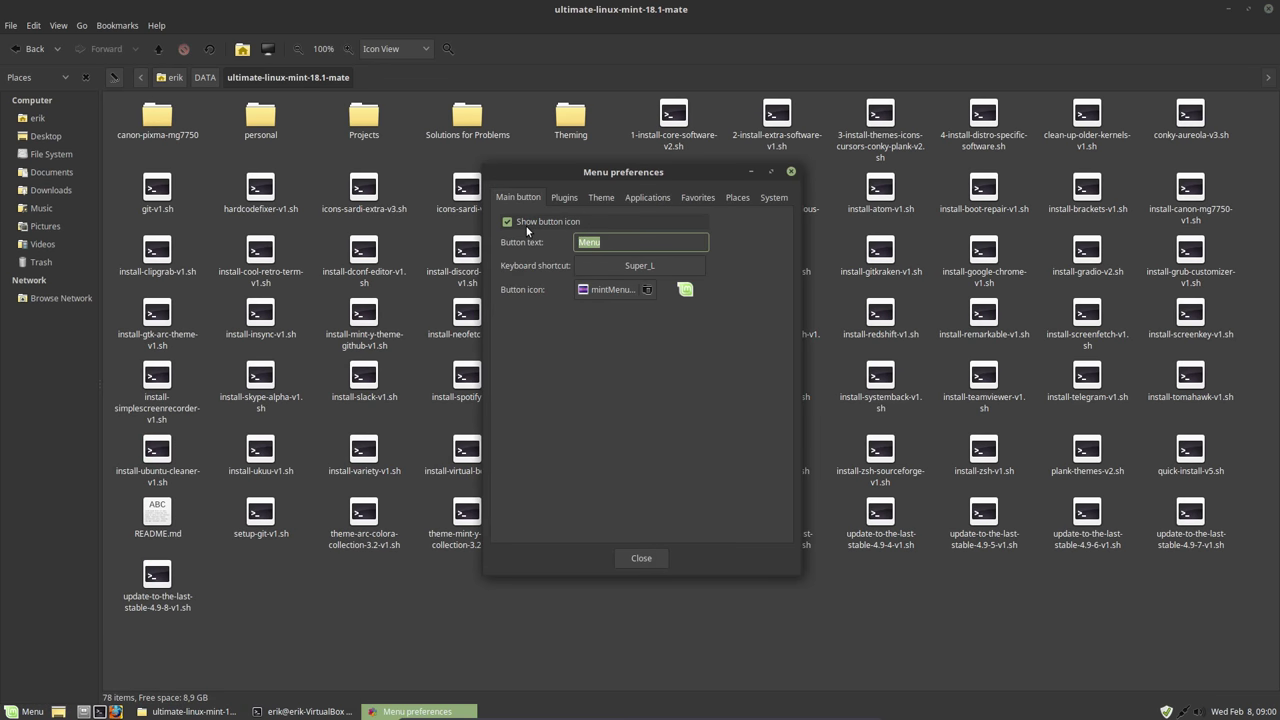
{"action": "type", "text": "Linux"}
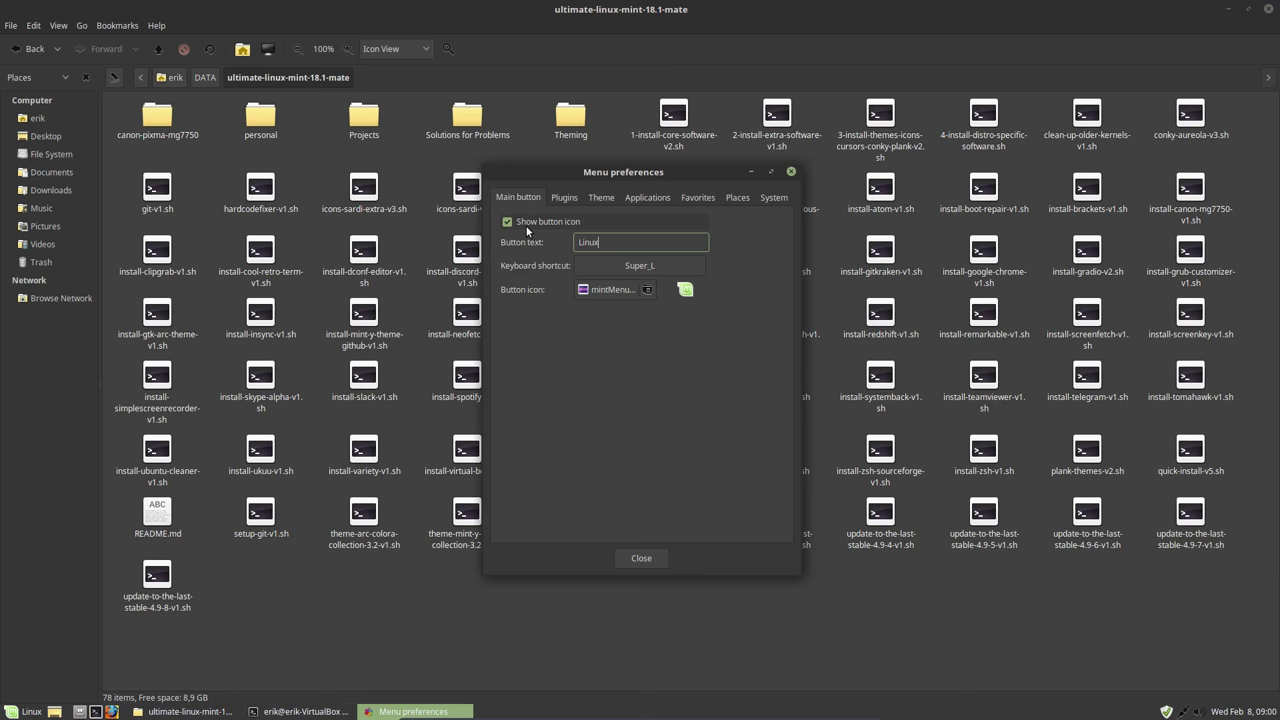
{"action": "type", "text": " Mint 1"}
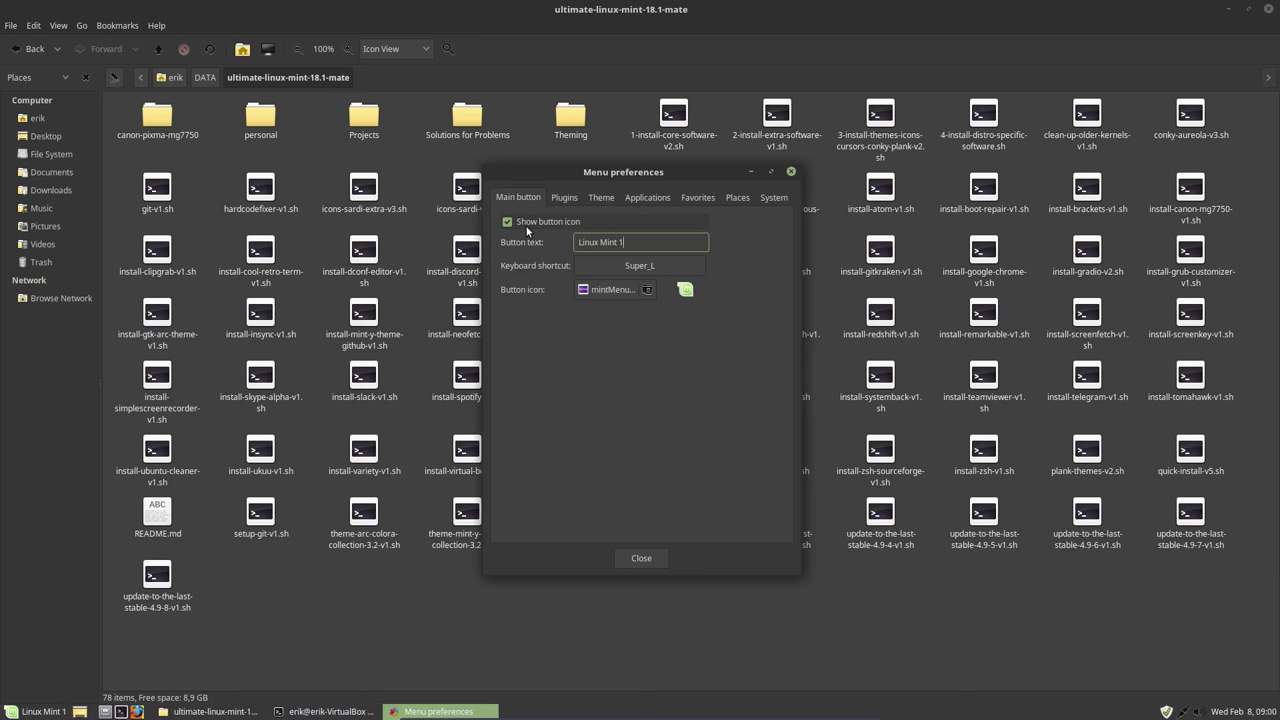
{"action": "type", "text": "8.1"}
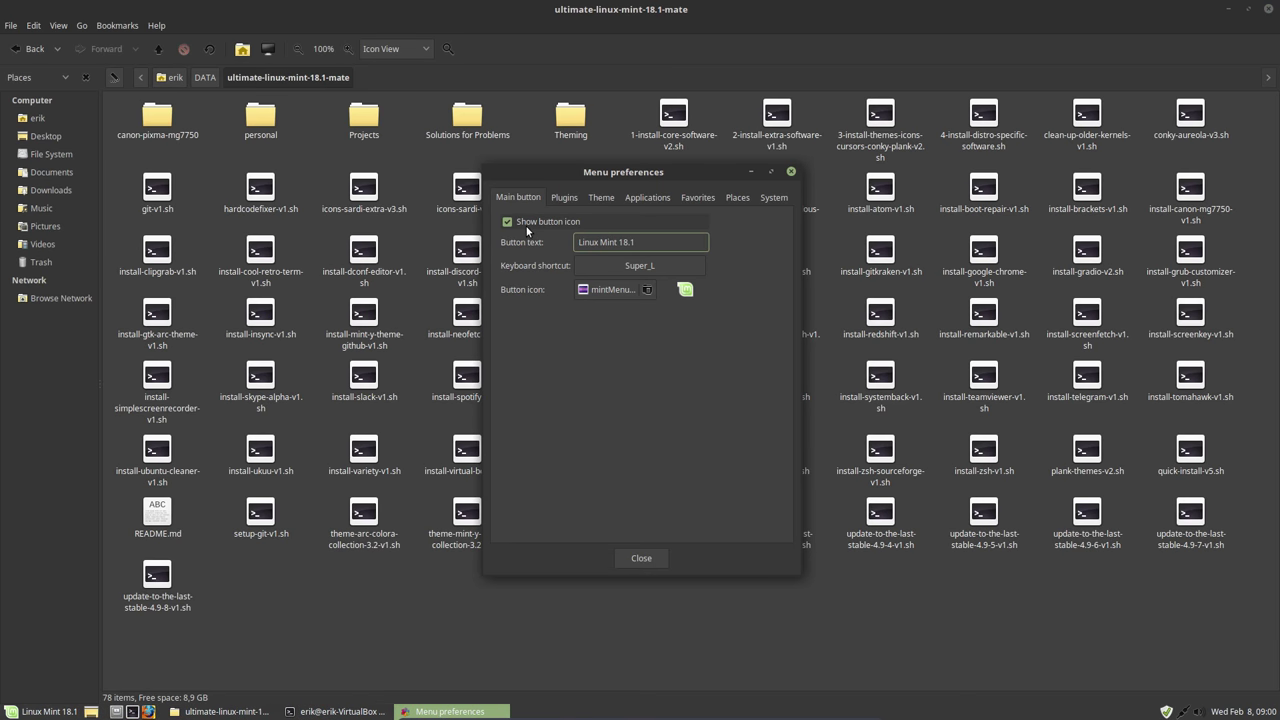
{"action": "type", "text": " Mate"}
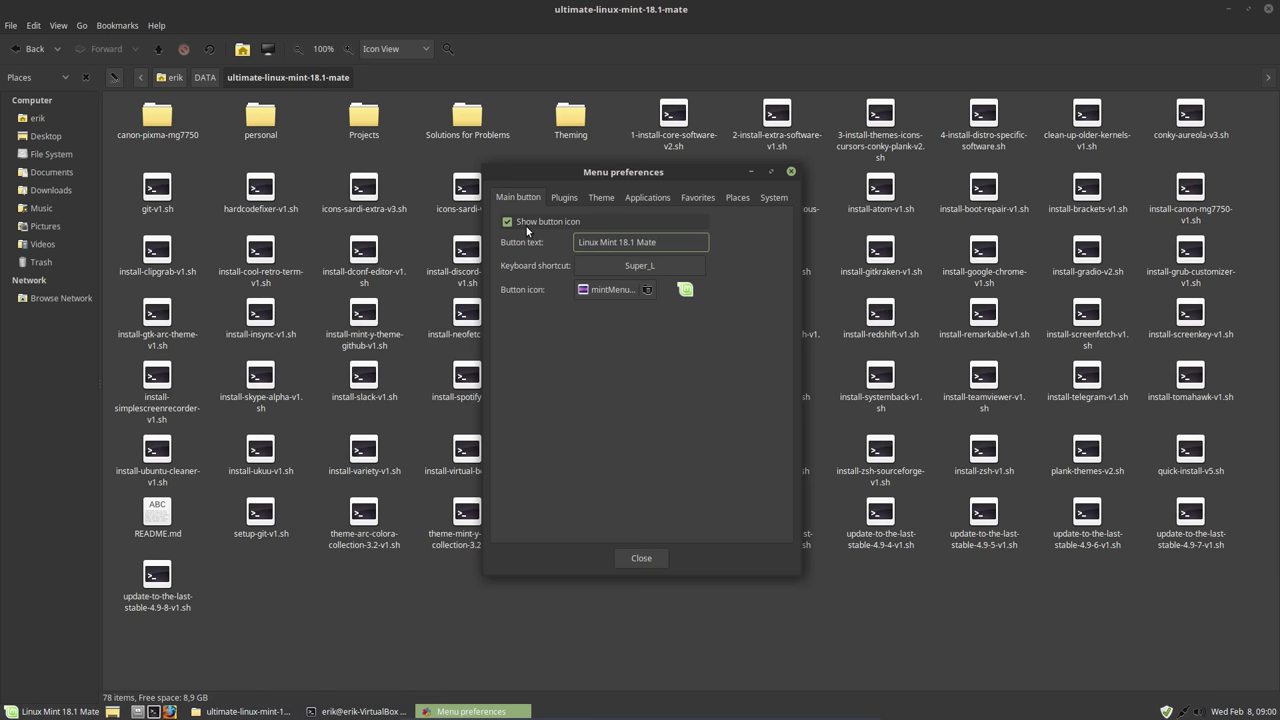
{"action": "key", "text": "BackSpace"}
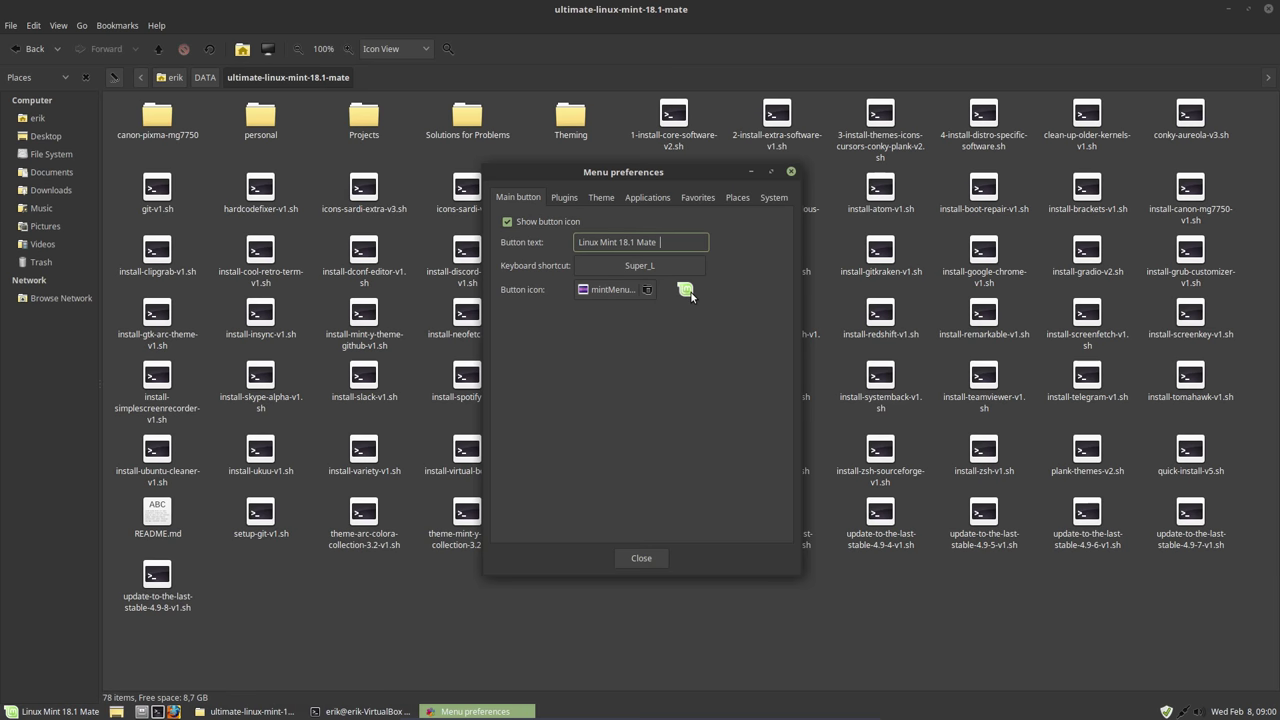
{"action": "left_click", "coordinate": [653, 560]}
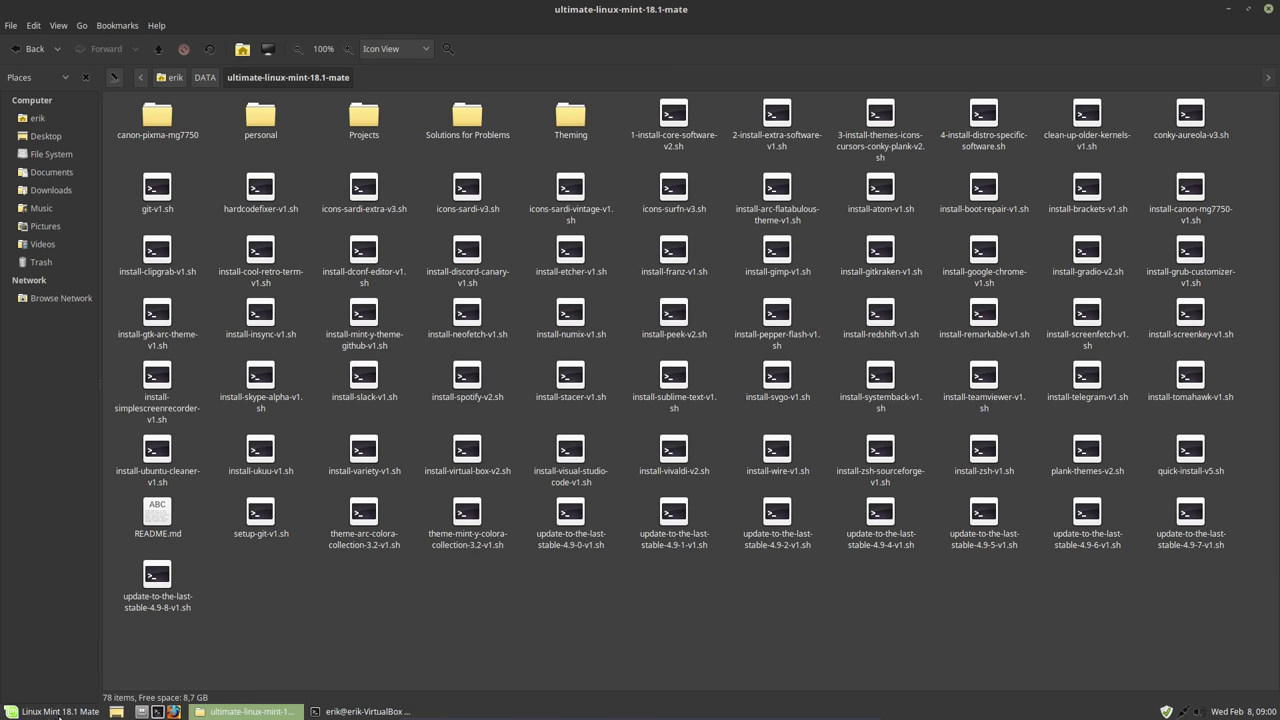
{"action": "left_click", "coordinate": [59, 711]}
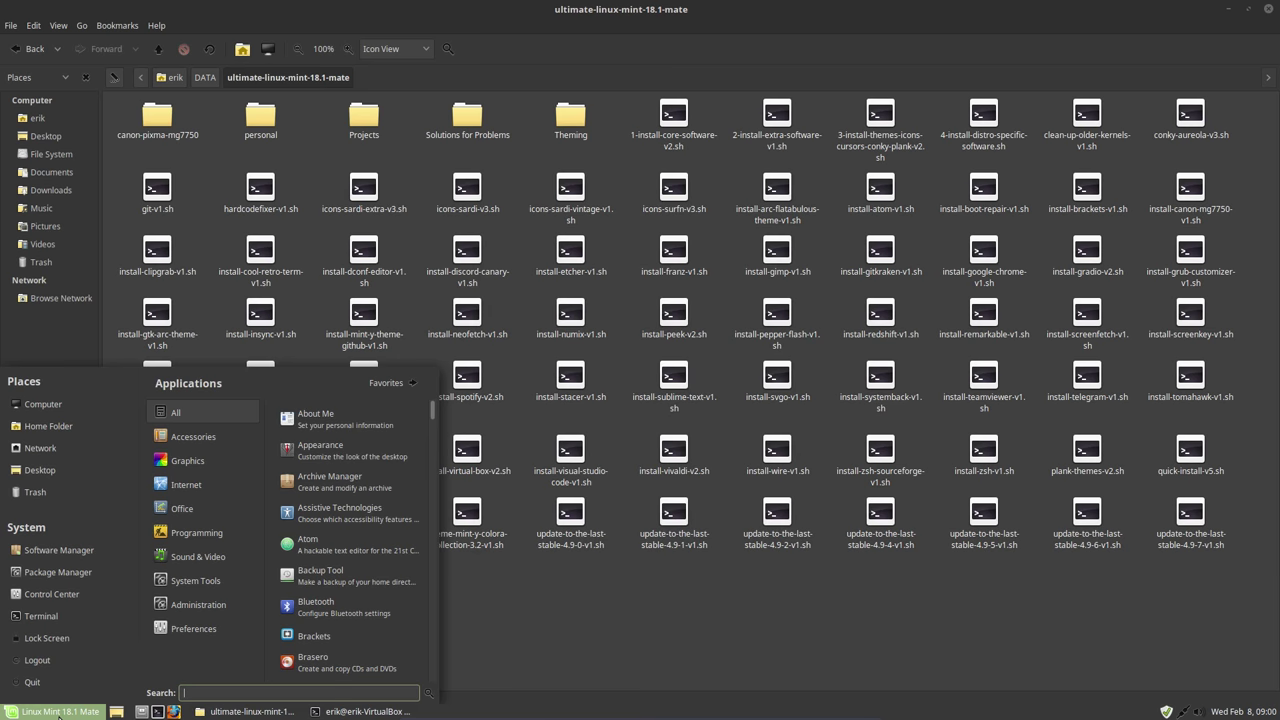
Step: Tick 'Always start with favorites pane' in the Plugins settings and confirm the menu opens on Favorites
{"action": "right_click", "coordinate": [38, 716]}
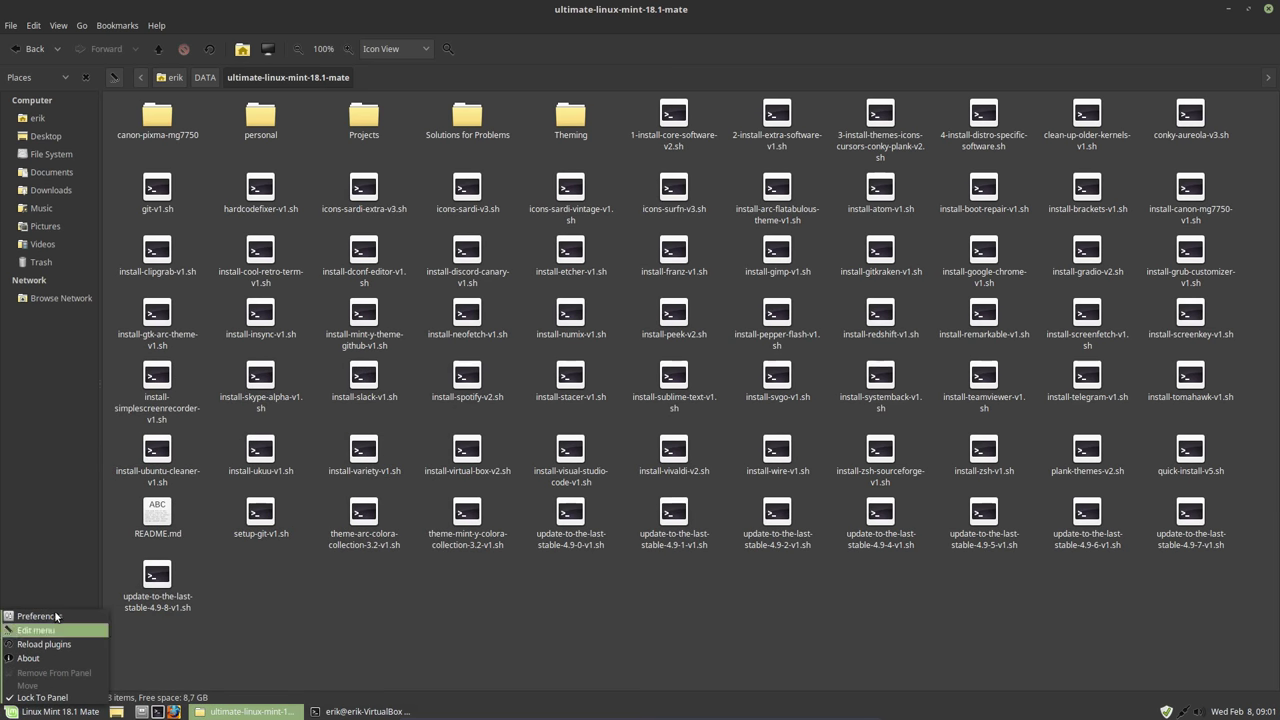
{"action": "left_click", "coordinate": [58, 617]}
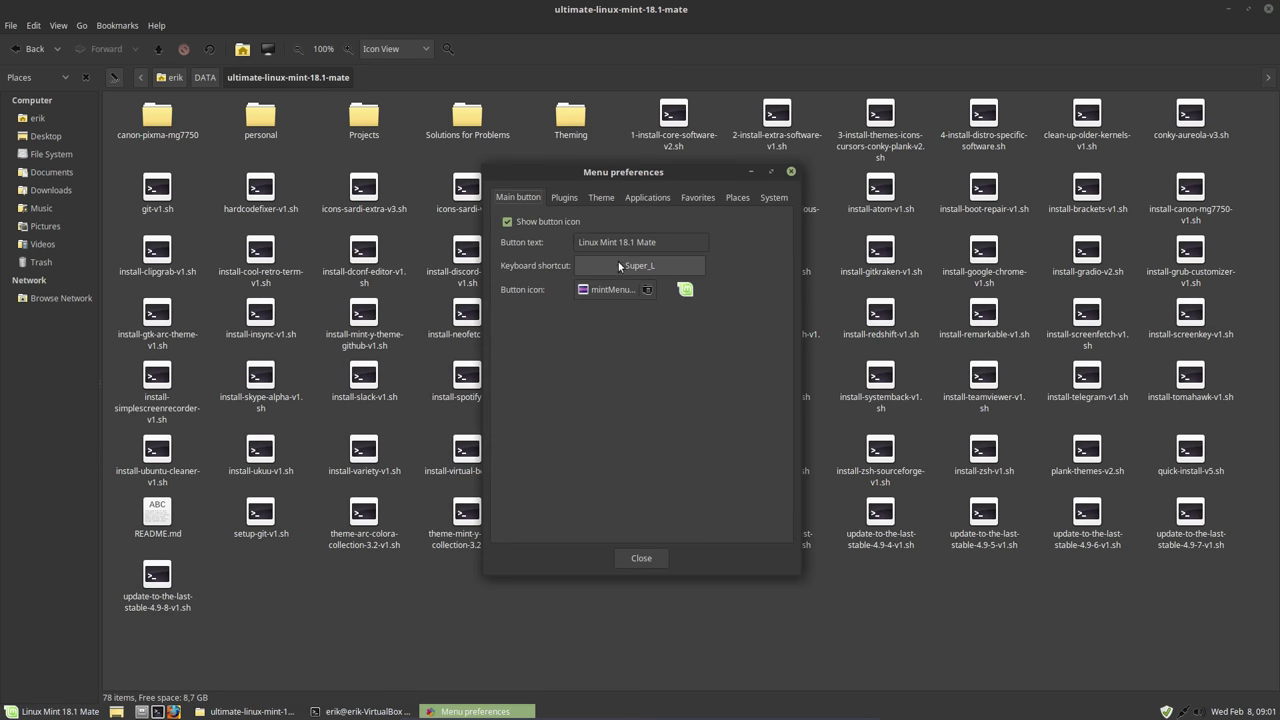
{"action": "left_click", "coordinate": [565, 198]}
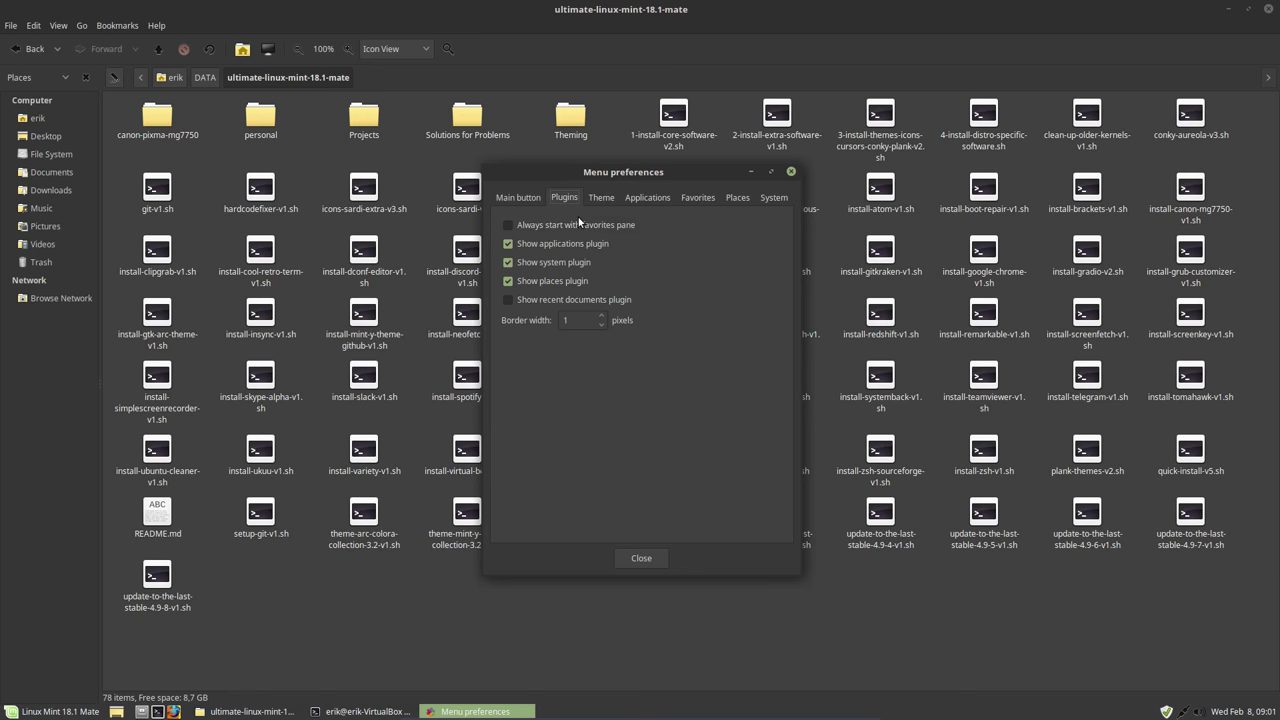
{"action": "left_click", "coordinate": [38, 714]}
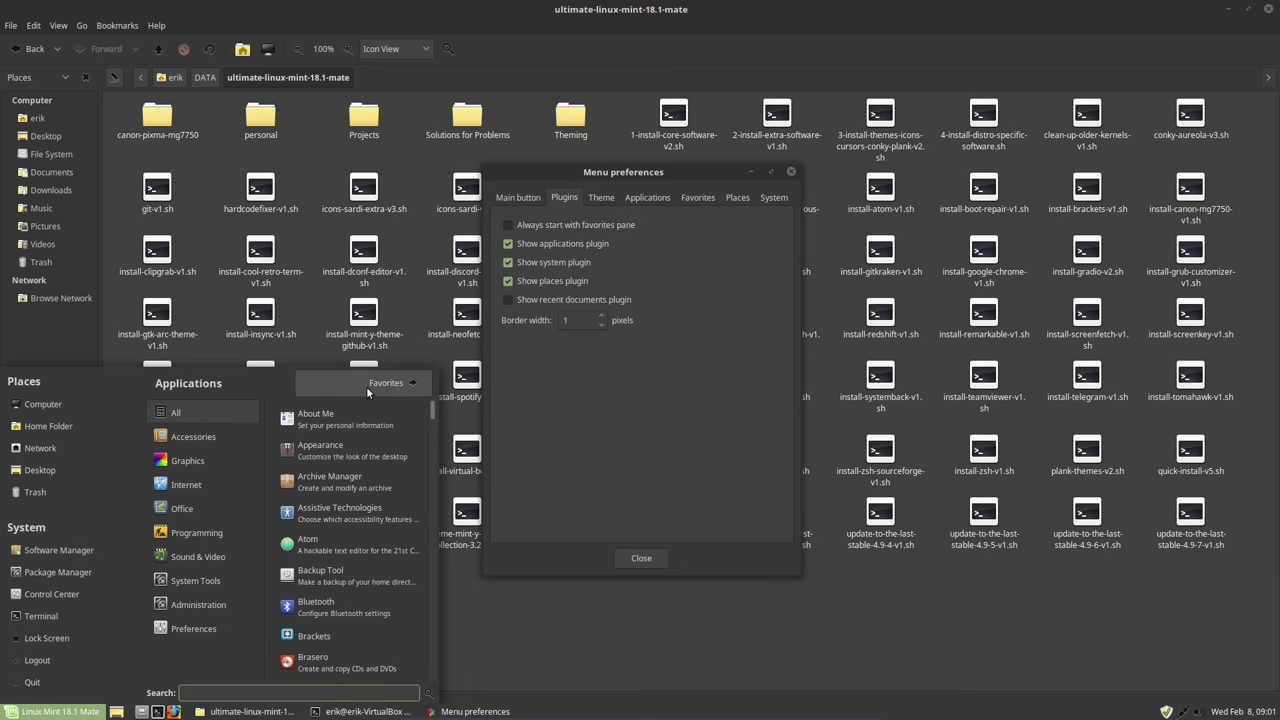
{"action": "left_click", "coordinate": [367, 390]}
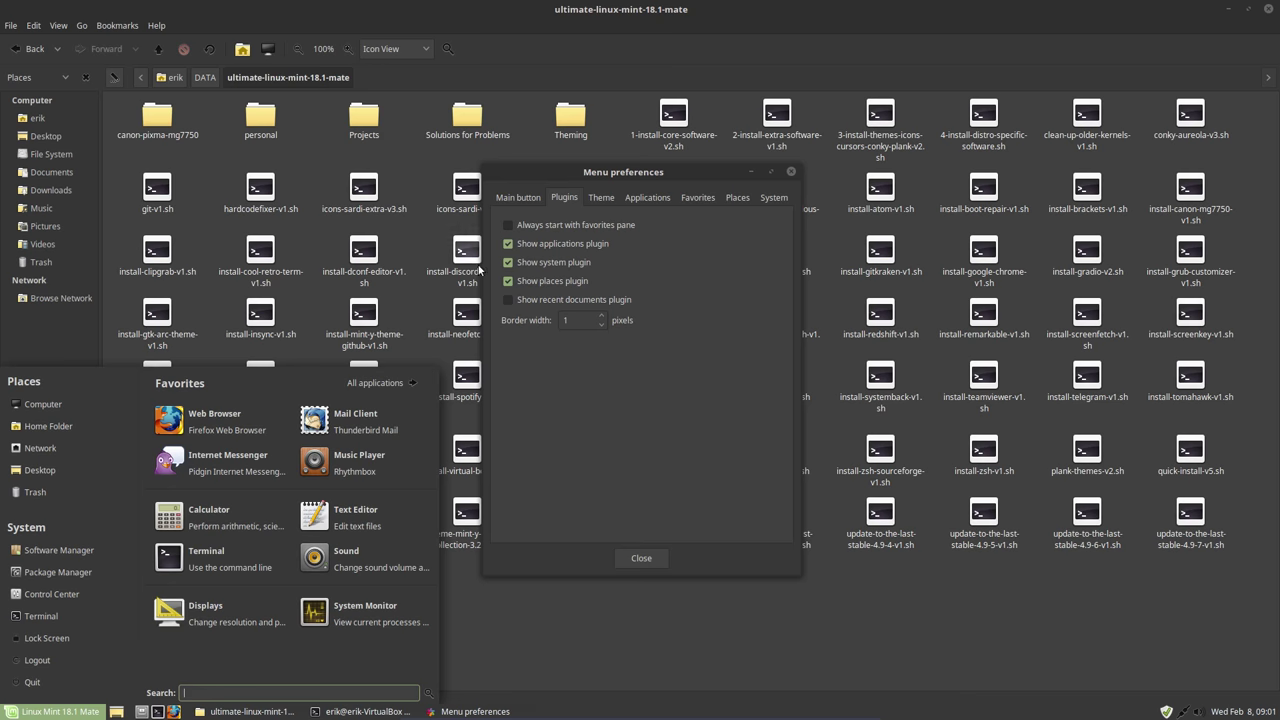
{"action": "left_click", "coordinate": [508, 226]}
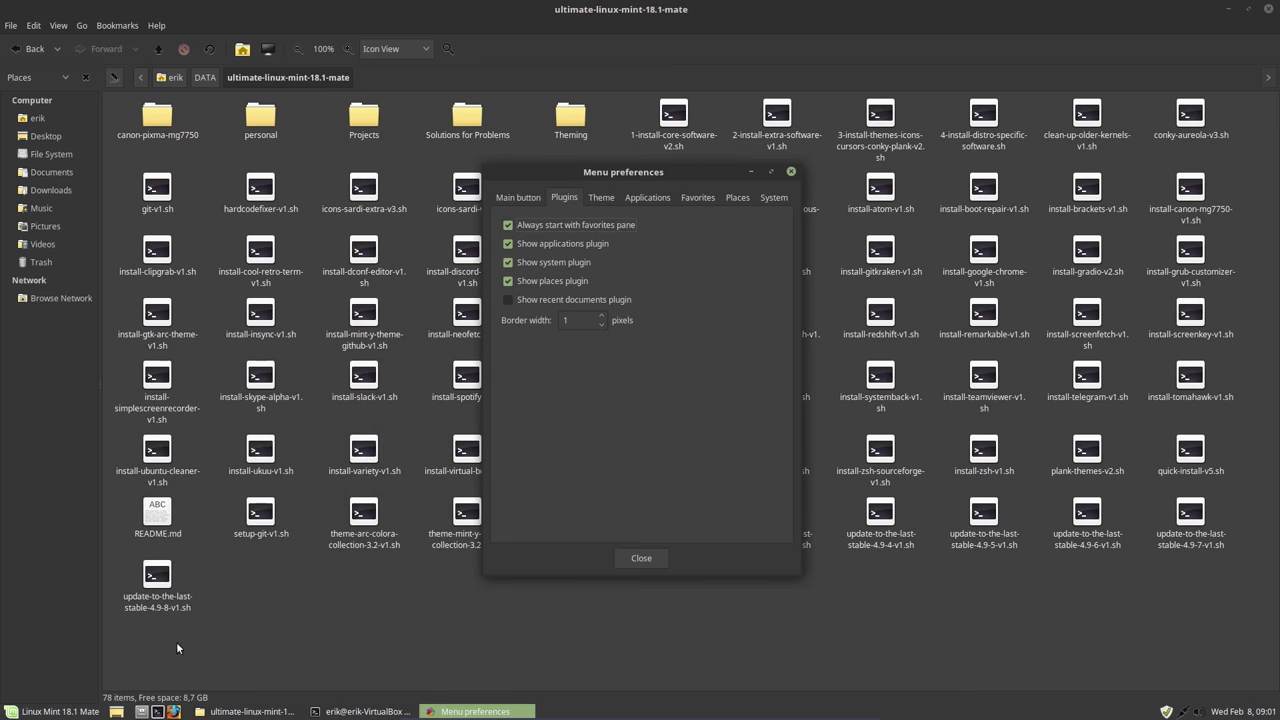
{"action": "left_click", "coordinate": [50, 711]}
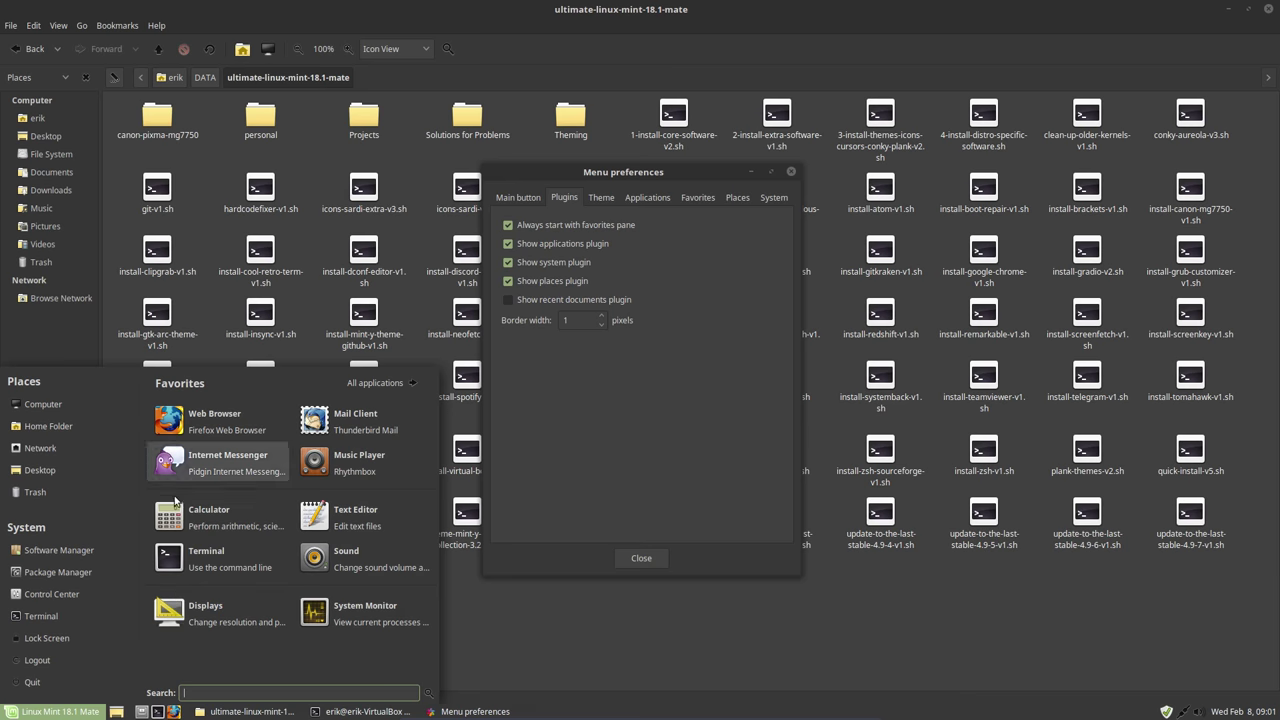
Step: Remove Music Player, Text Editor, Calculator, Internet Messenger and Mail Client from the favorites
{"action": "right_click", "coordinate": [342, 467]}
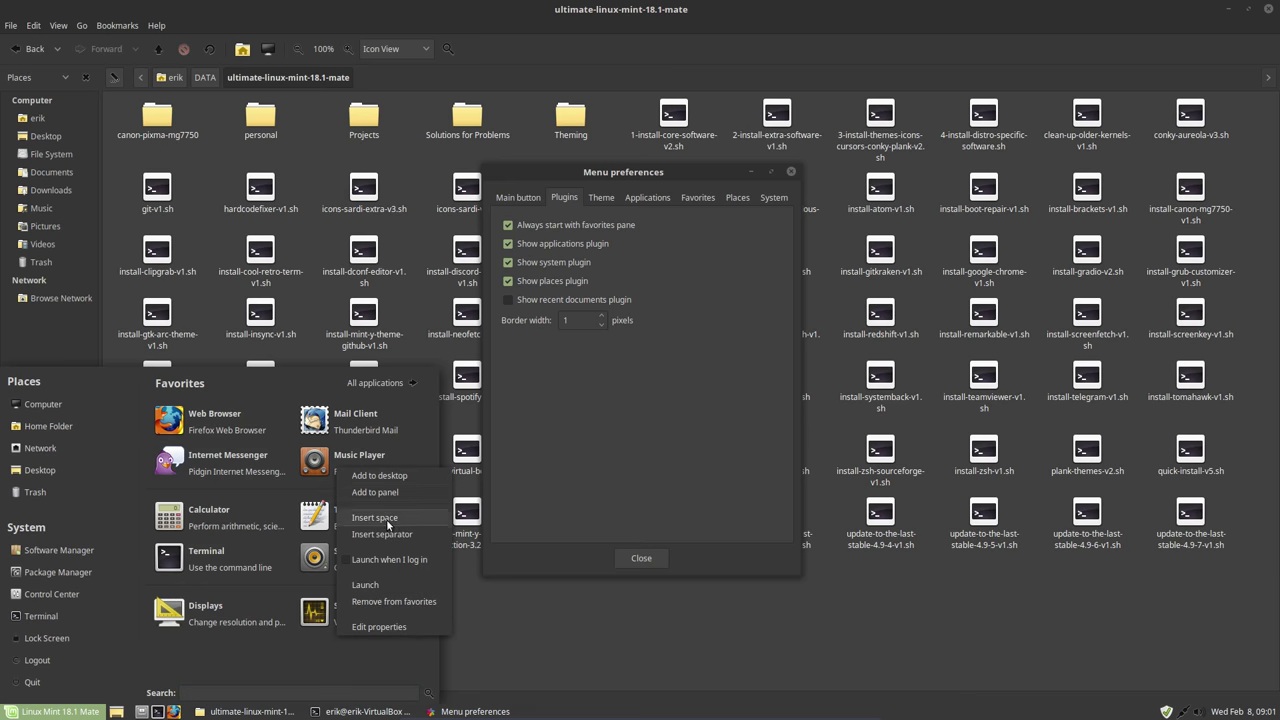
{"action": "left_click", "coordinate": [397, 602]}
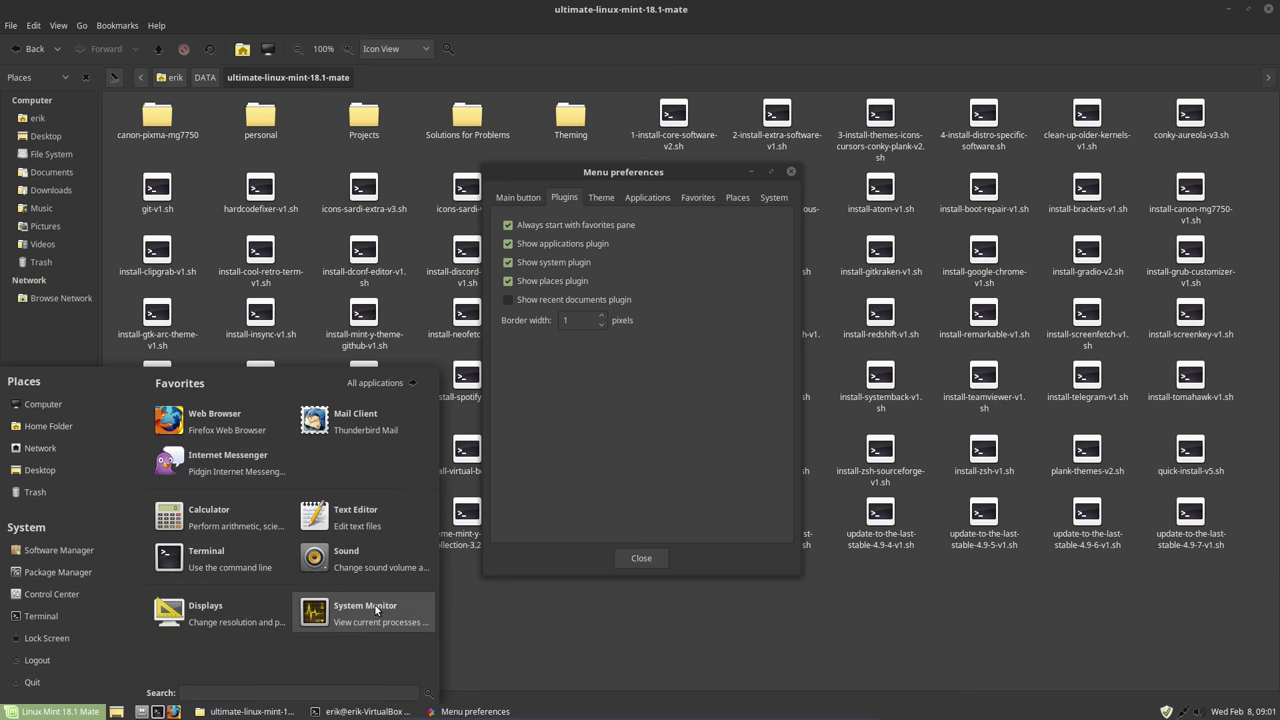
{"action": "right_click", "coordinate": [337, 566]}
{"action": "left_click", "coordinate": [386, 537]}
{"action": "right_click", "coordinate": [347, 521]}
{"action": "left_click", "coordinate": [397, 654]}
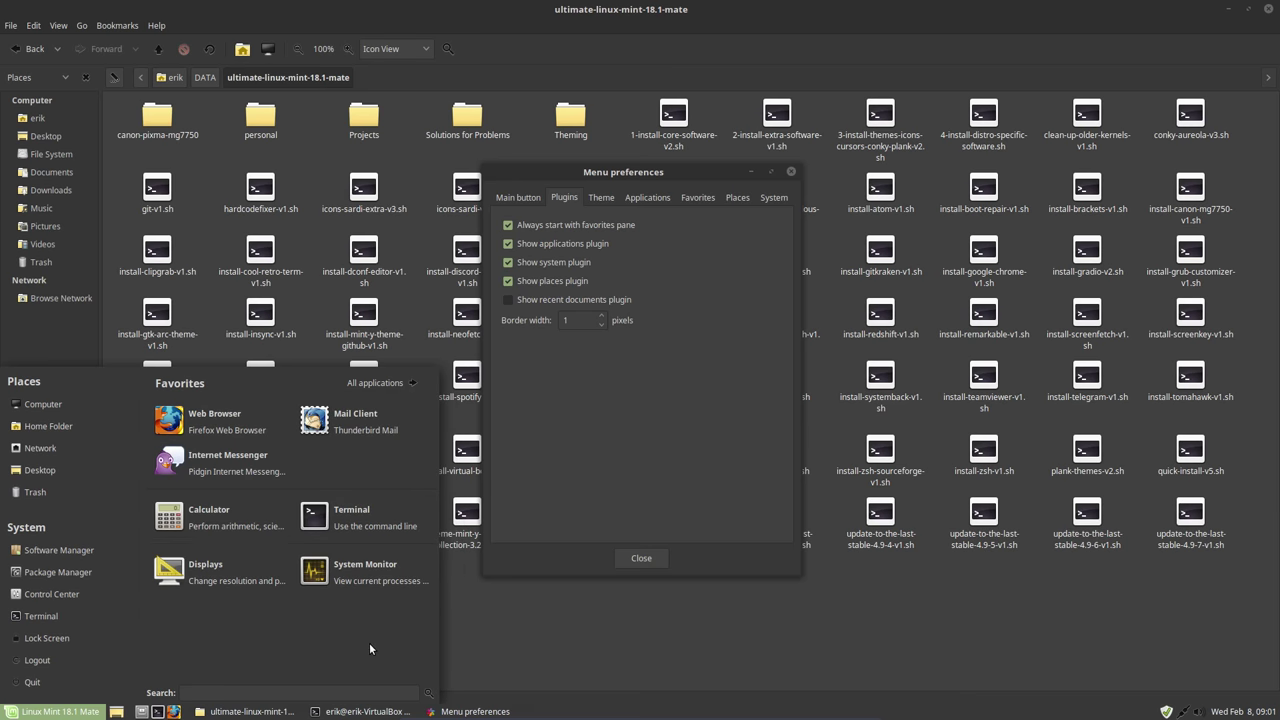
{"action": "right_click", "coordinate": [200, 504]}
{"action": "left_click", "coordinate": [235, 634]}
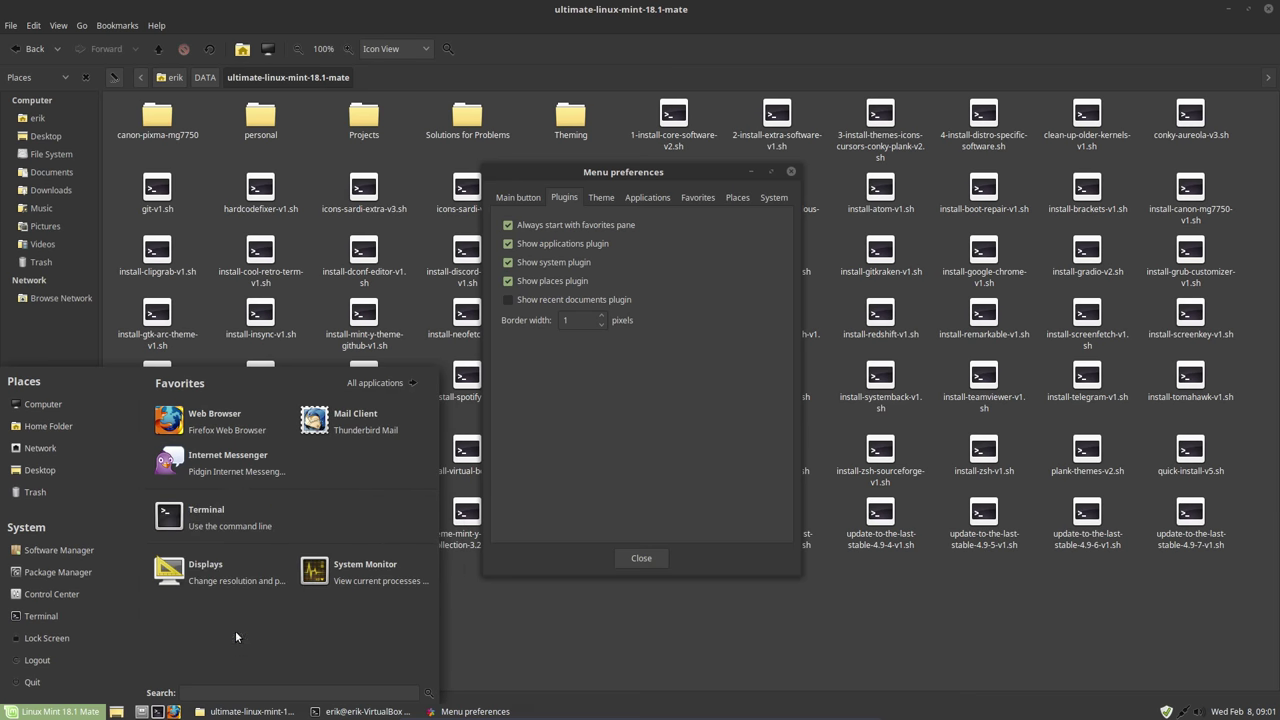
{"action": "right_click", "coordinate": [230, 453]}
{"action": "left_click", "coordinate": [284, 591]}
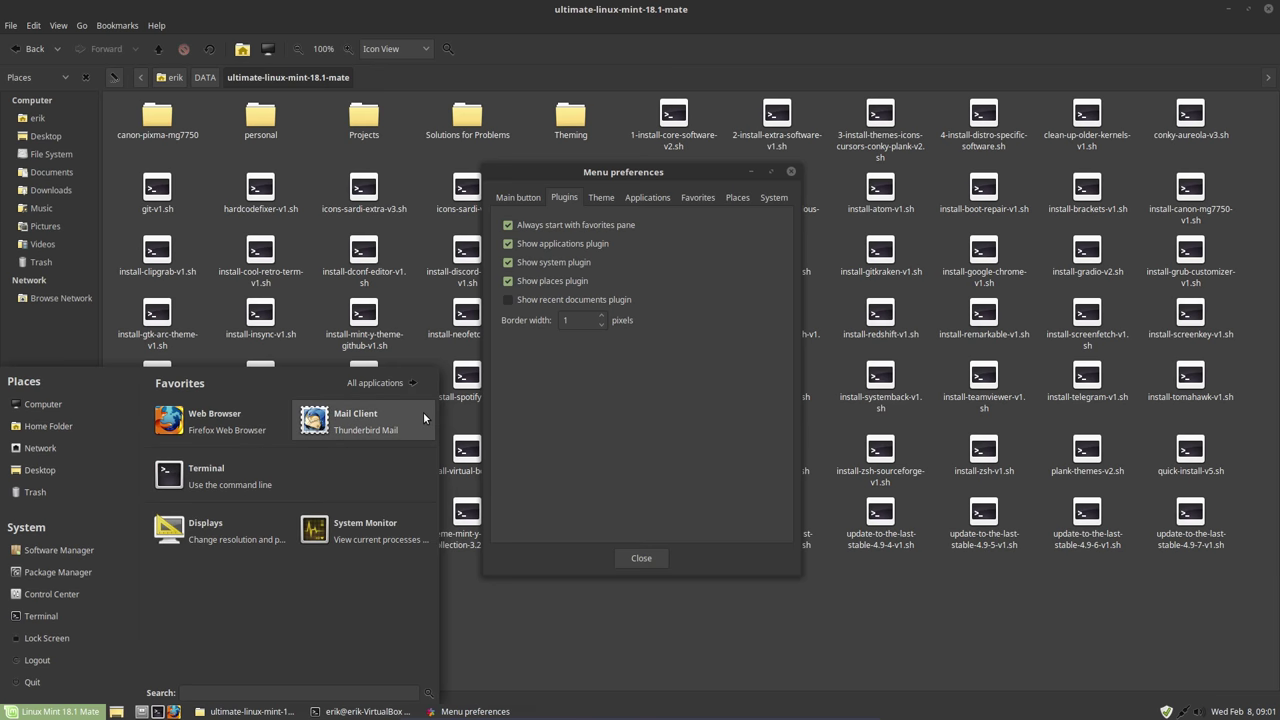
{"action": "right_click", "coordinate": [395, 413]}
{"action": "left_click", "coordinate": [440, 548]}
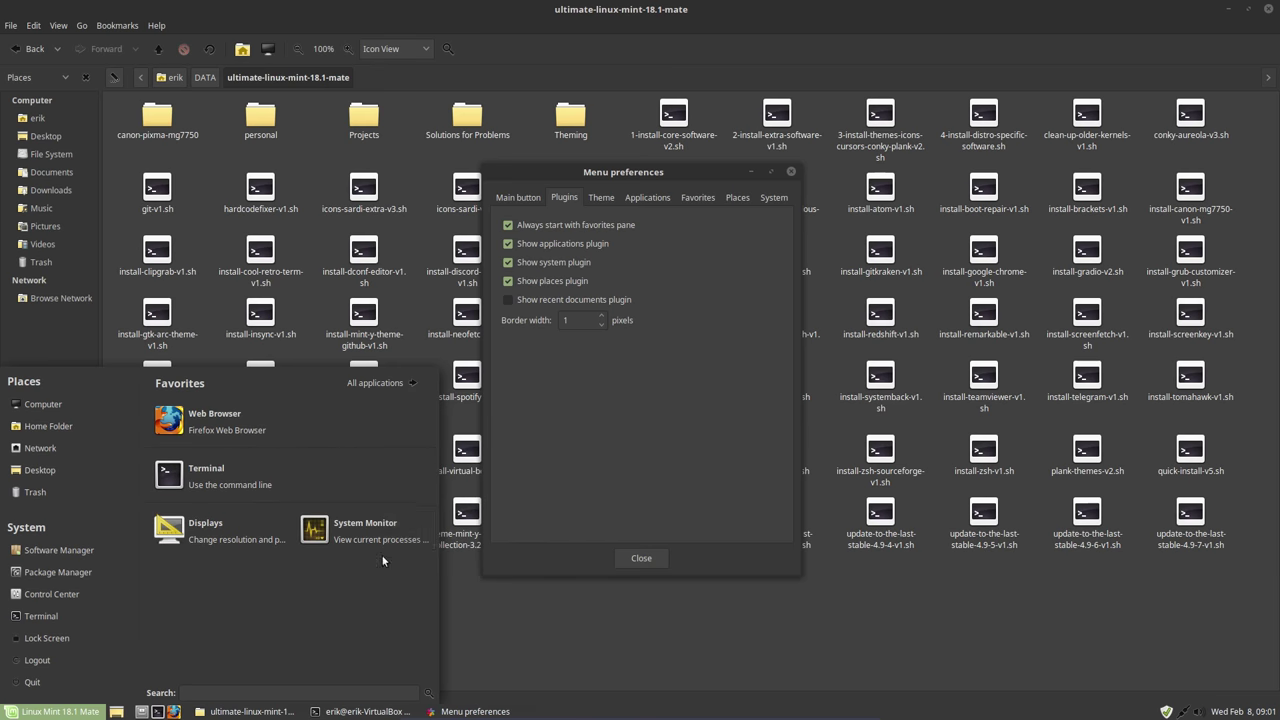
Step: Try moving Terminal to the first slot, restore Web Browser there, and remove Displays from favorites
{"action": "right_click", "coordinate": [195, 481]}
{"action": "left_click", "coordinate": [338, 433]}
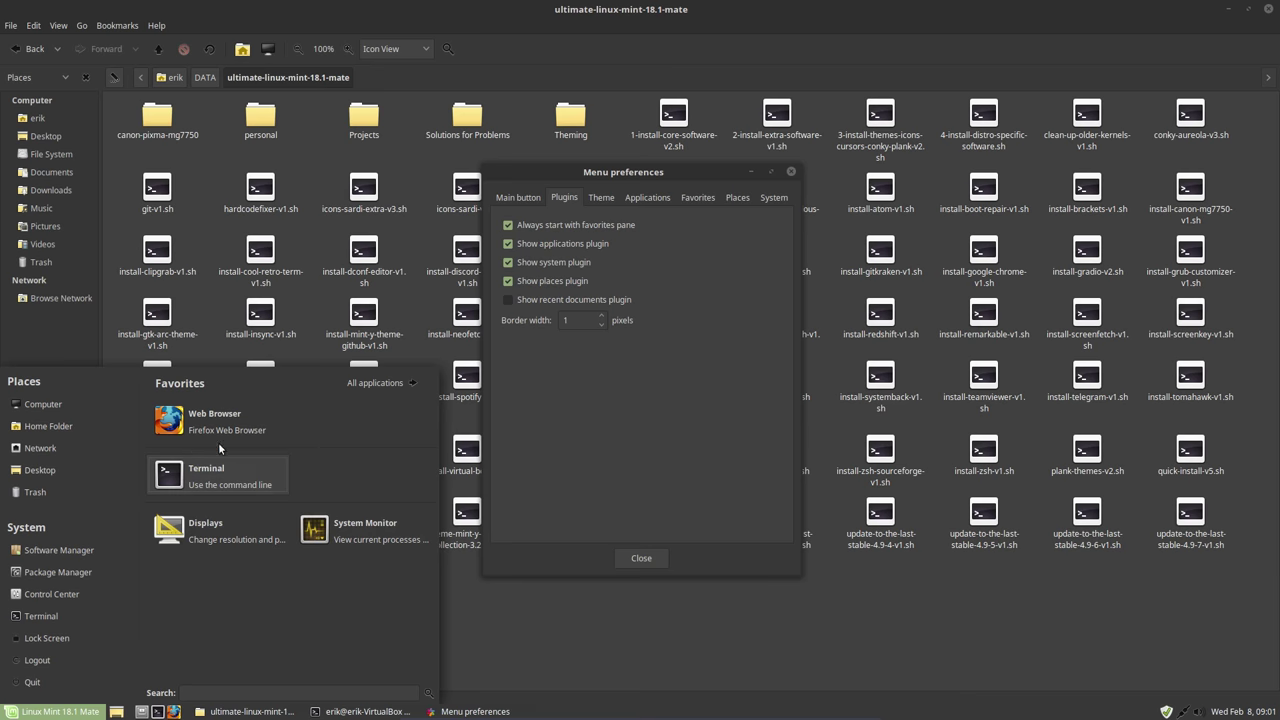
{"action": "left_click_drag", "start_coordinate": [210, 475], "coordinate": [327, 428]}
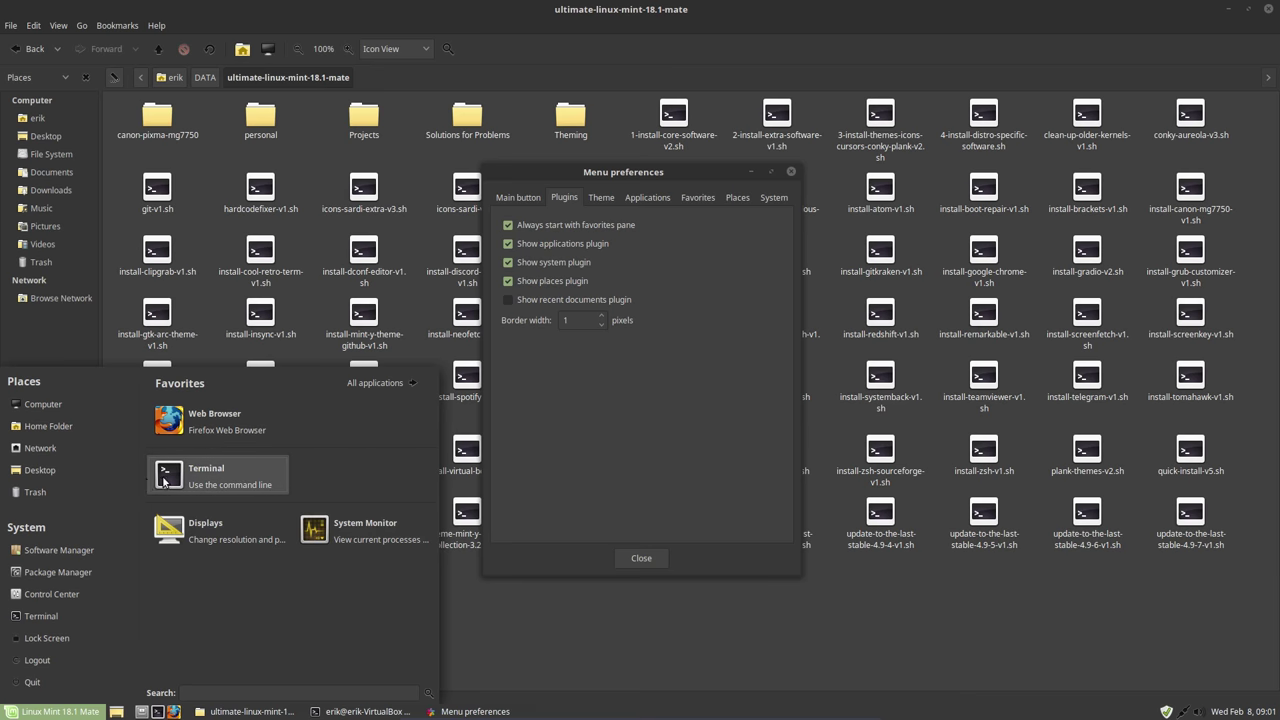
{"action": "left_click_drag", "start_coordinate": [175, 478], "coordinate": [170, 420]}
{"action": "left_click_drag", "start_coordinate": [314, 422], "coordinate": [180, 420]}
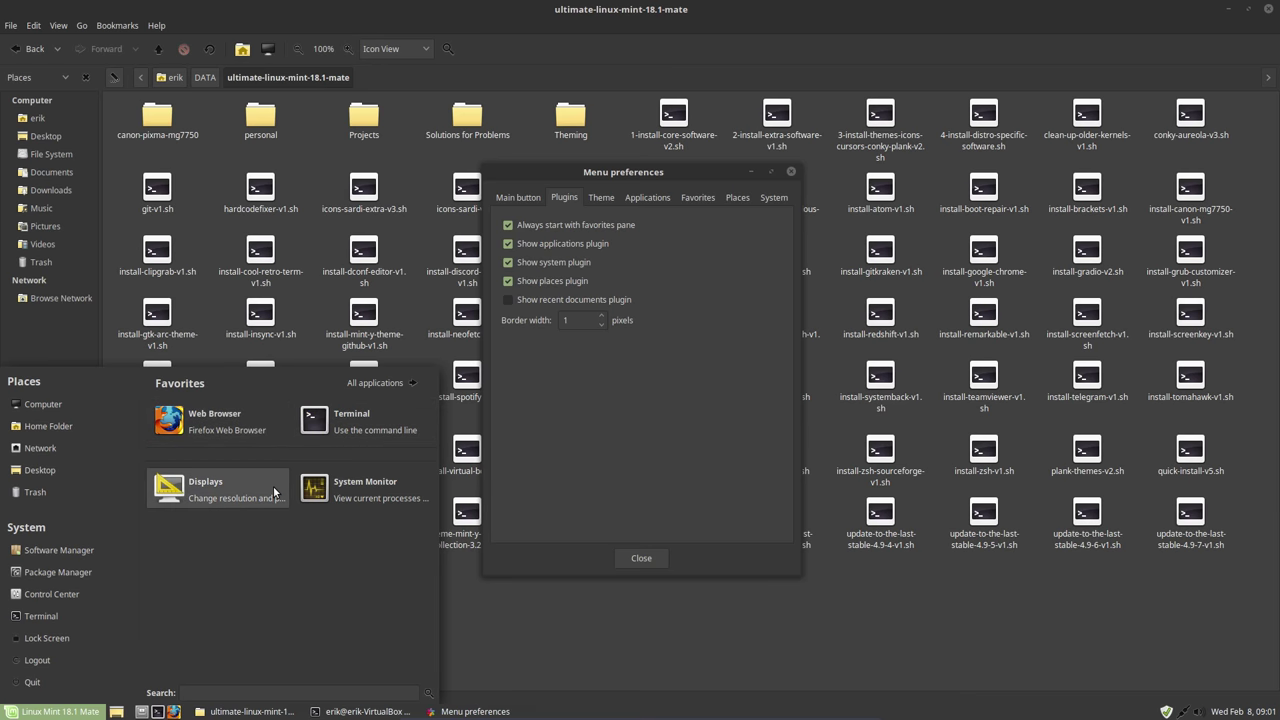
{"action": "right_click", "coordinate": [200, 485]}
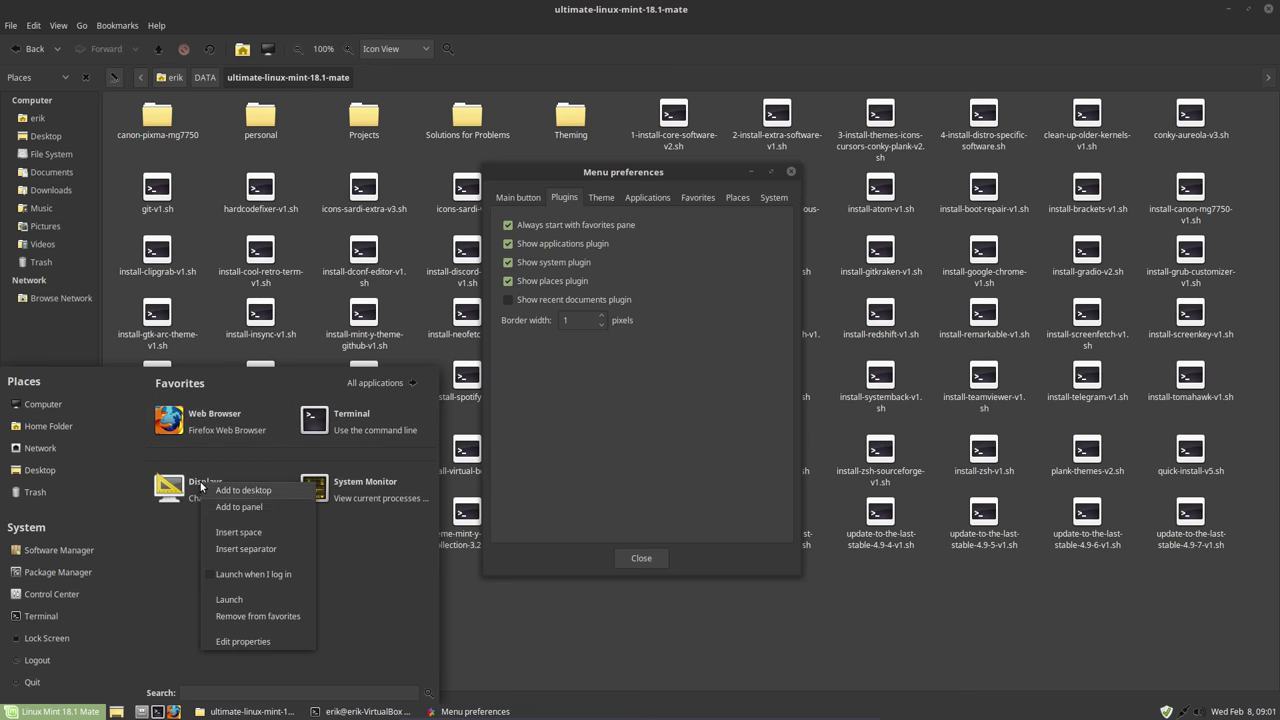
{"action": "left_click", "coordinate": [240, 613]}
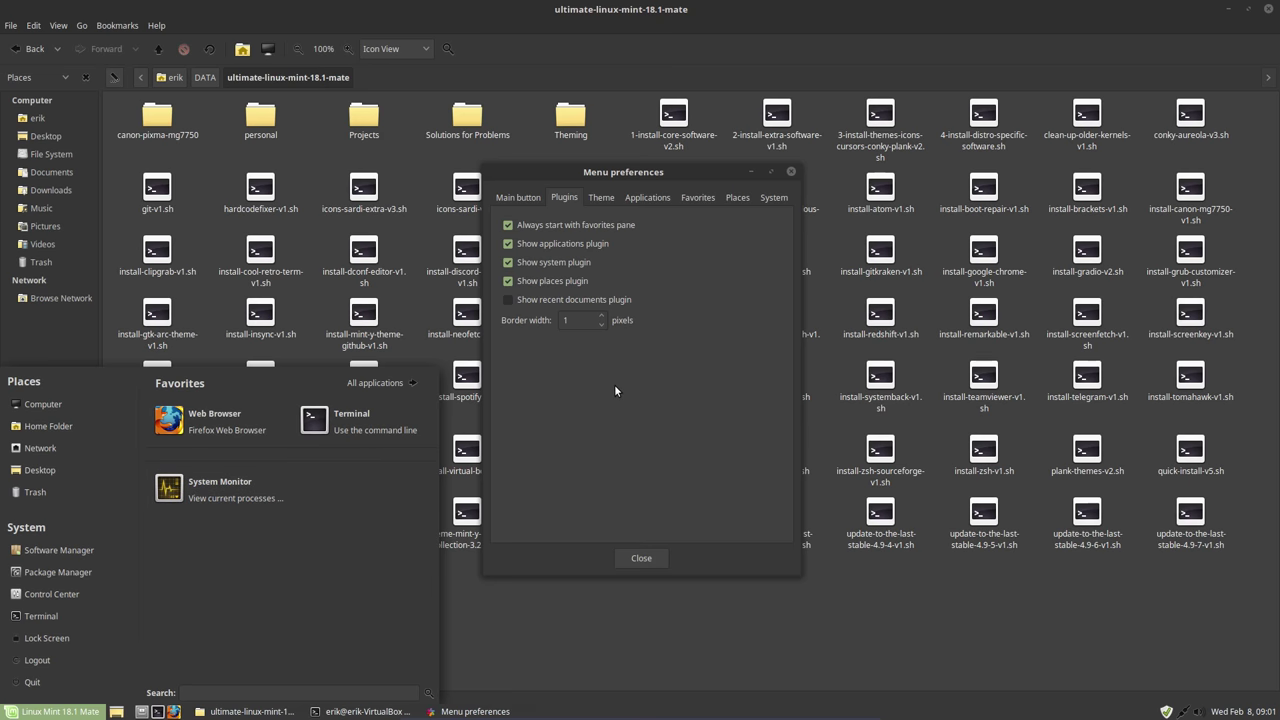
Step: Turn off application comments and category hover in the Applications settings, previewing the menu and hover delay
{"action": "left_click", "coordinate": [594, 198]}
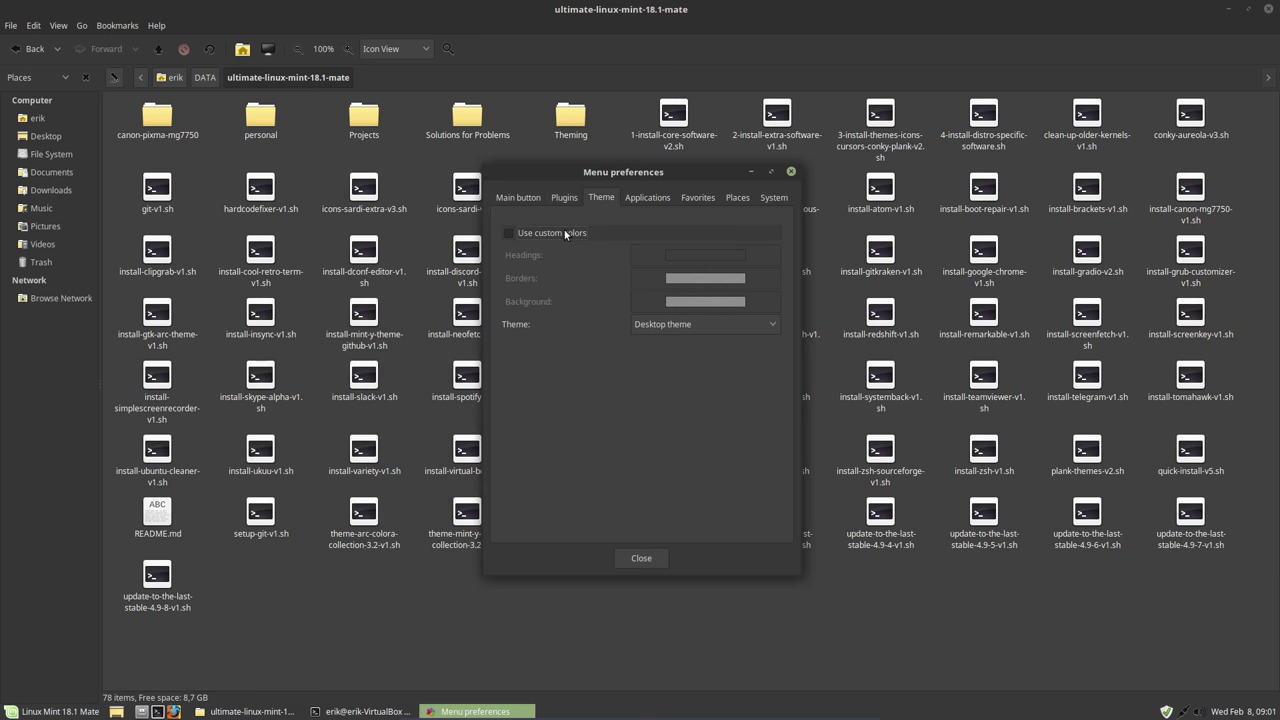
{"action": "left_click", "coordinate": [651, 200]}
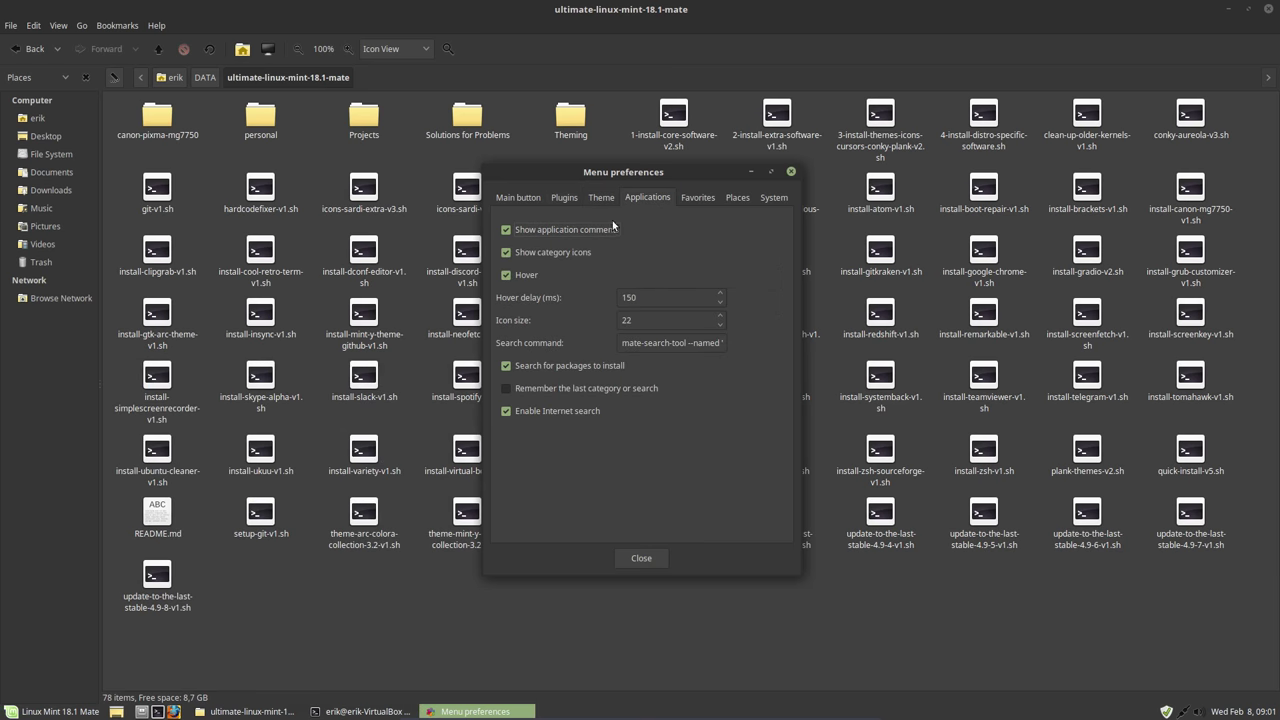
{"action": "left_click", "coordinate": [36, 714]}
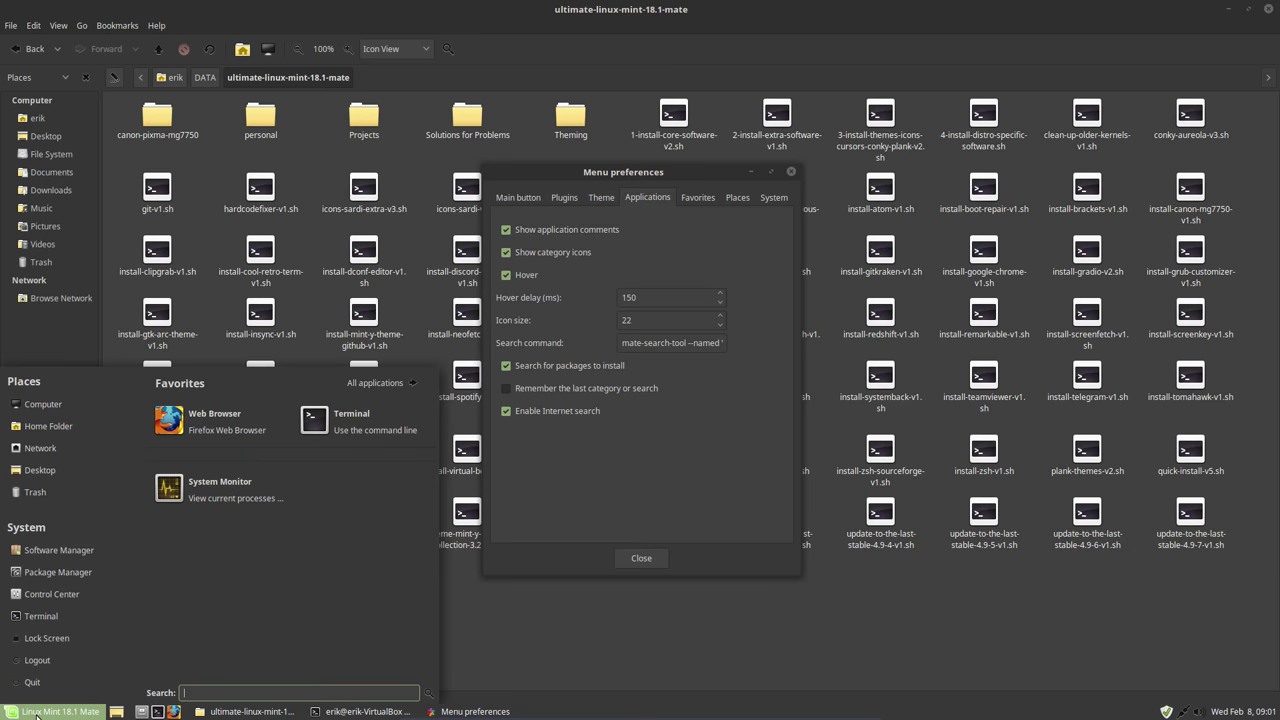
{"action": "left_click", "coordinate": [548, 233]}
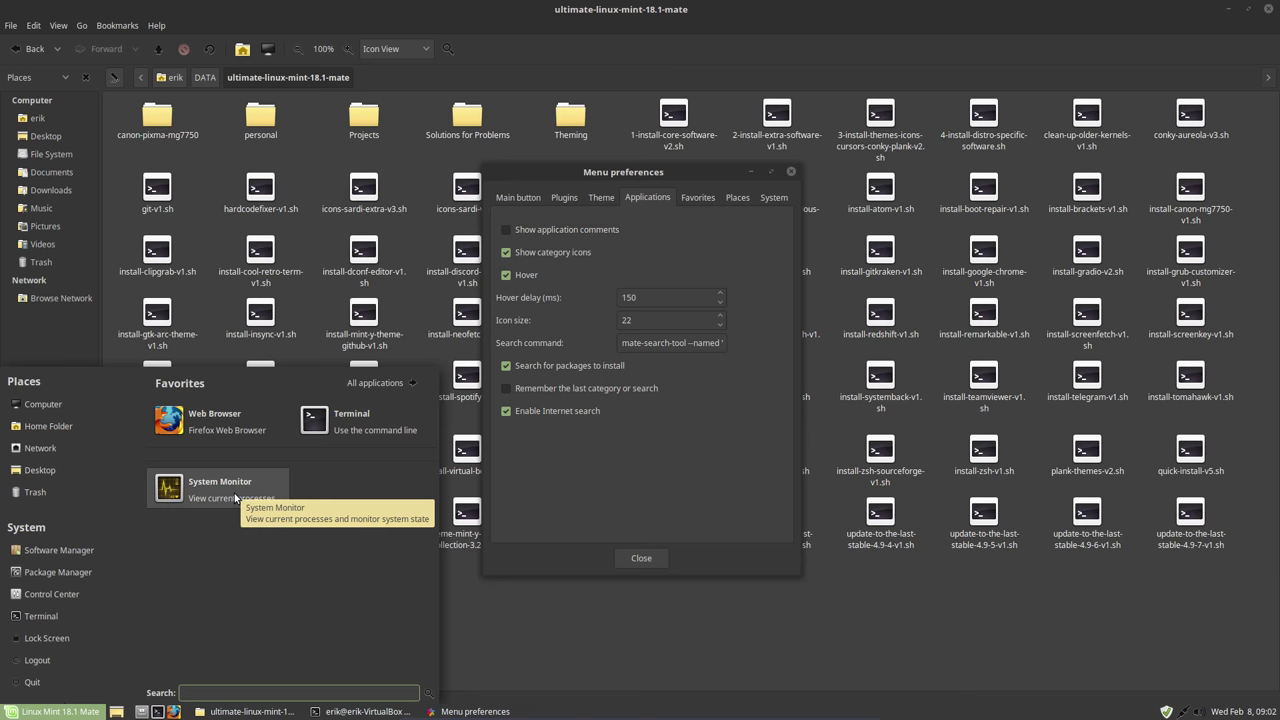
{"action": "left_click", "coordinate": [506, 276]}
{"action": "left_click", "coordinate": [60, 711]}
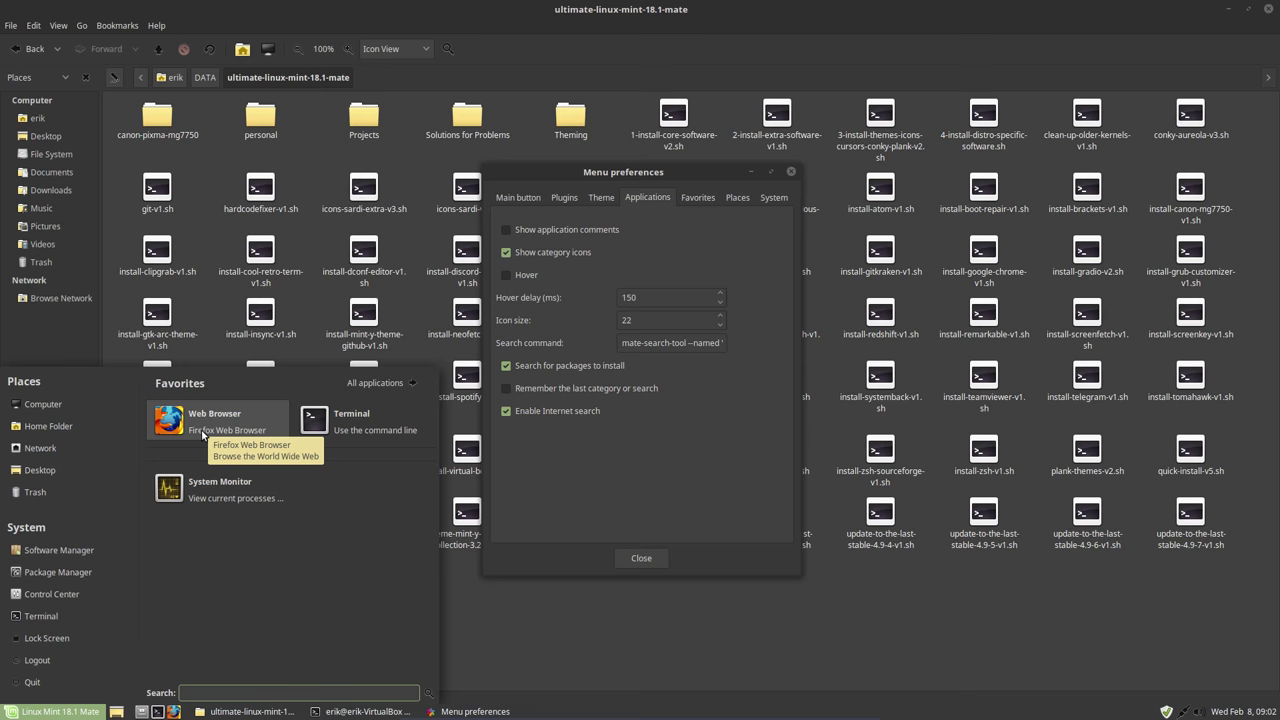
{"action": "left_click", "coordinate": [366, 384]}
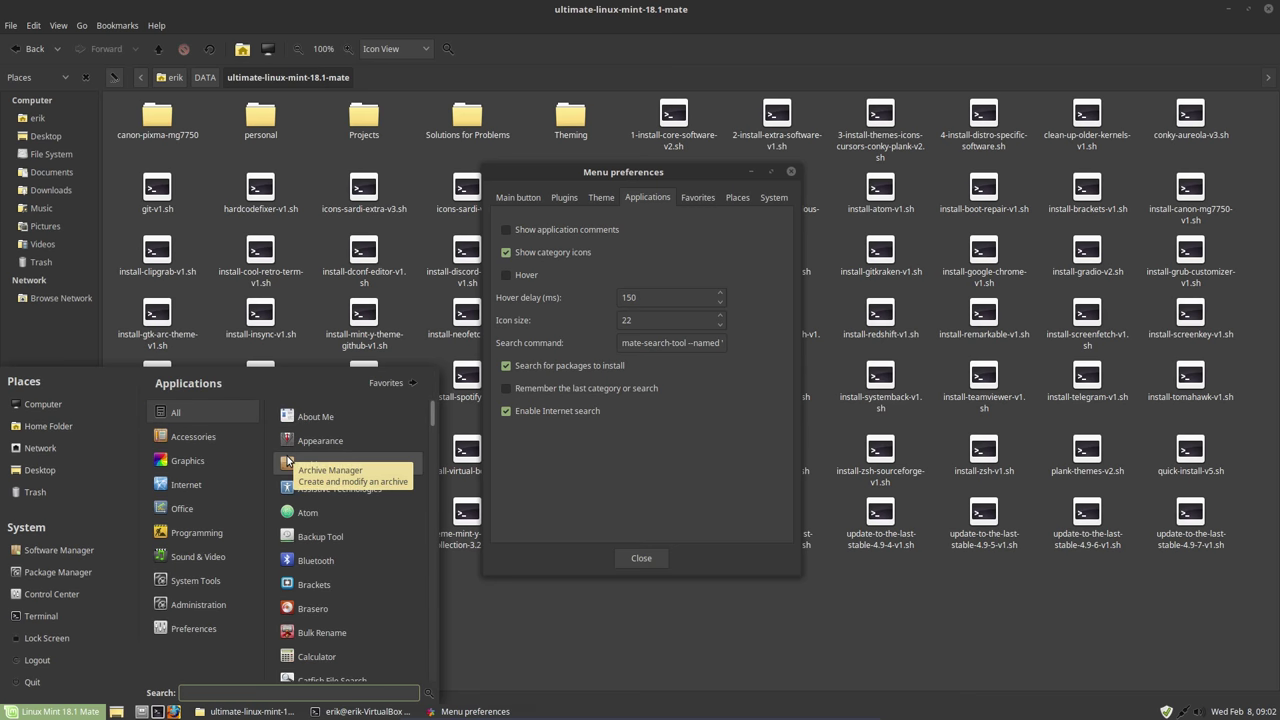
{"action": "left_click", "coordinate": [568, 279]}
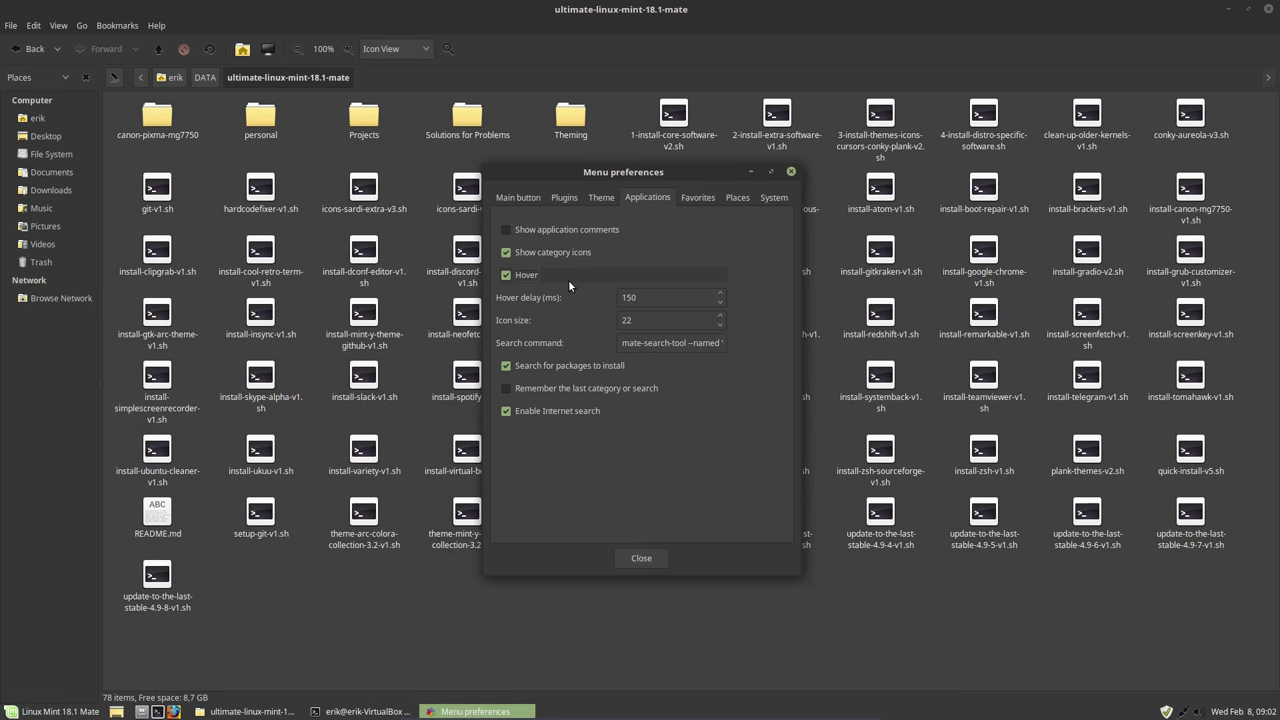
{"action": "left_click", "coordinate": [568, 279]}
{"action": "left_click", "coordinate": [660, 300]}
Step: Set favorites to 1 column, preview the menu, restore 2 columns, and view the Places settings
{"action": "left_click", "coordinate": [696, 198]}
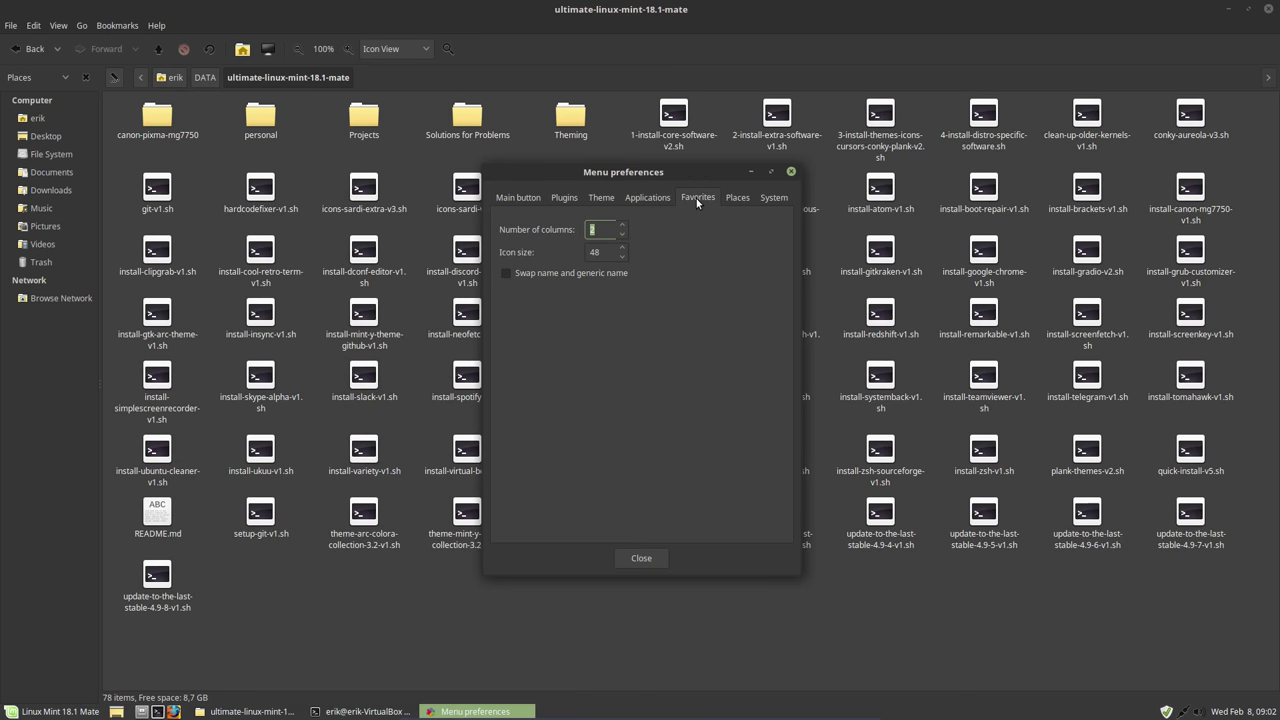
{"action": "left_click", "coordinate": [72, 711]}
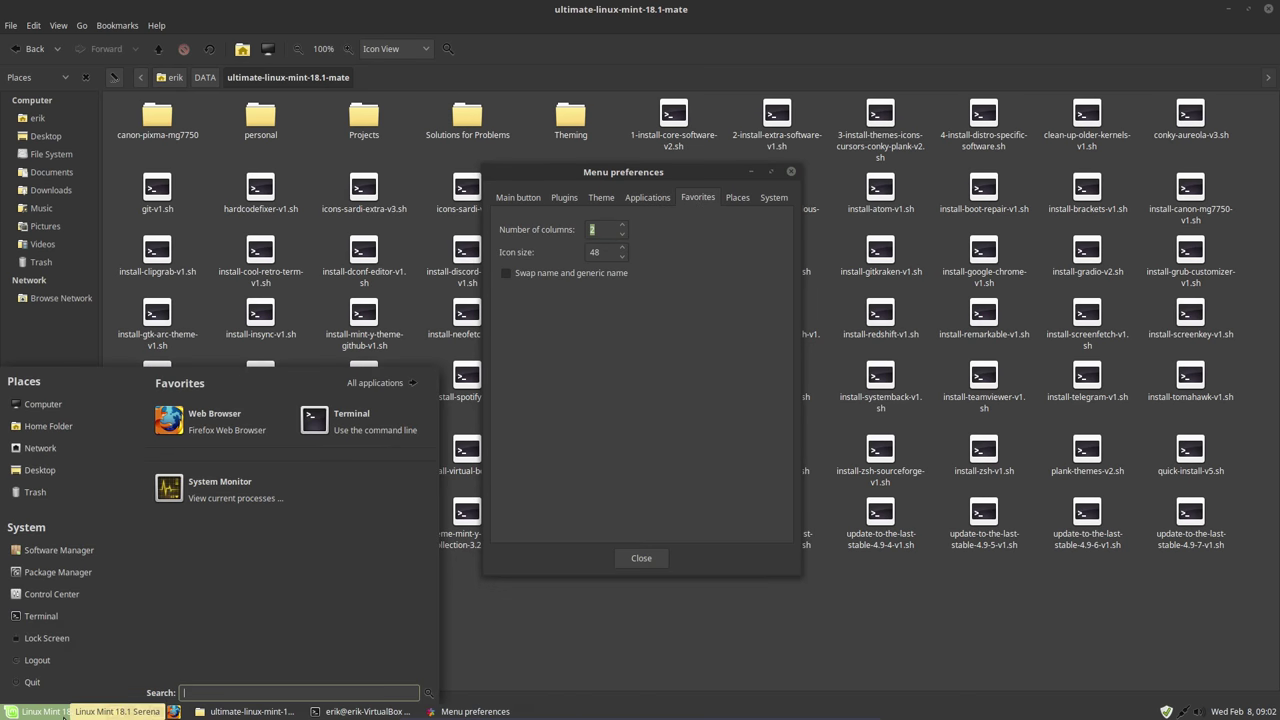
{"action": "type", "text": "1"}
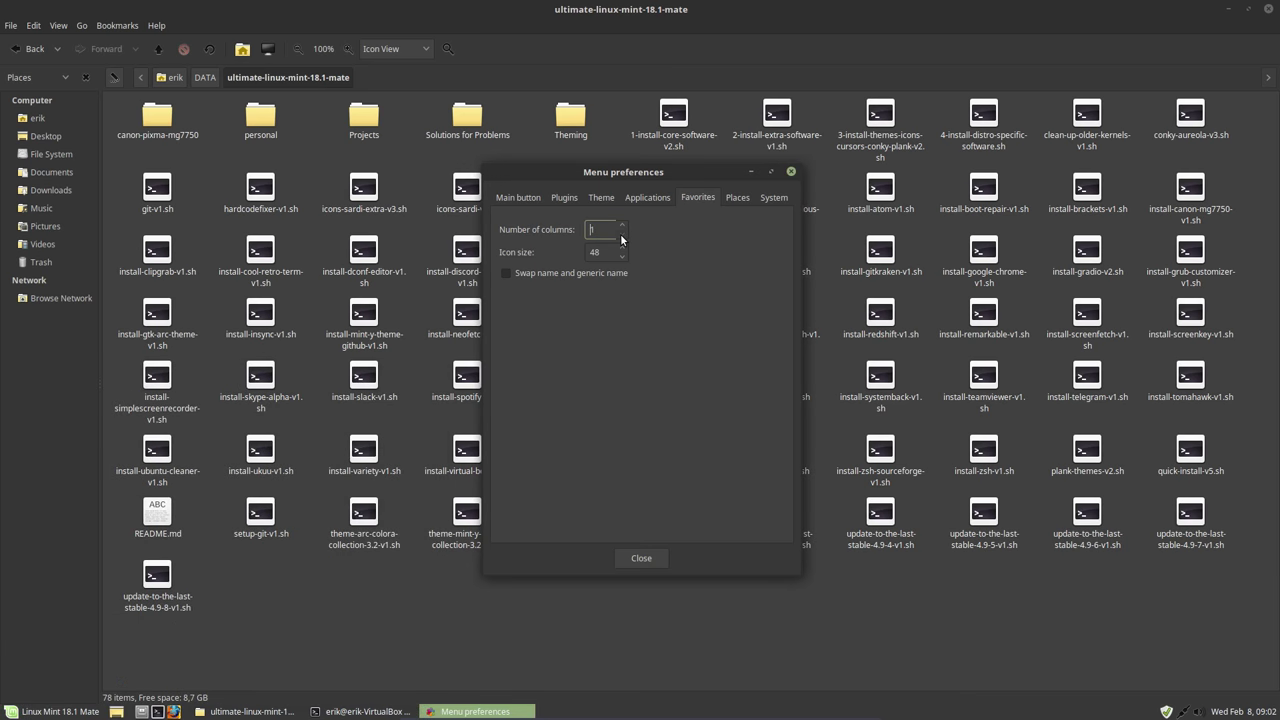
{"action": "left_click", "coordinate": [29, 713]}
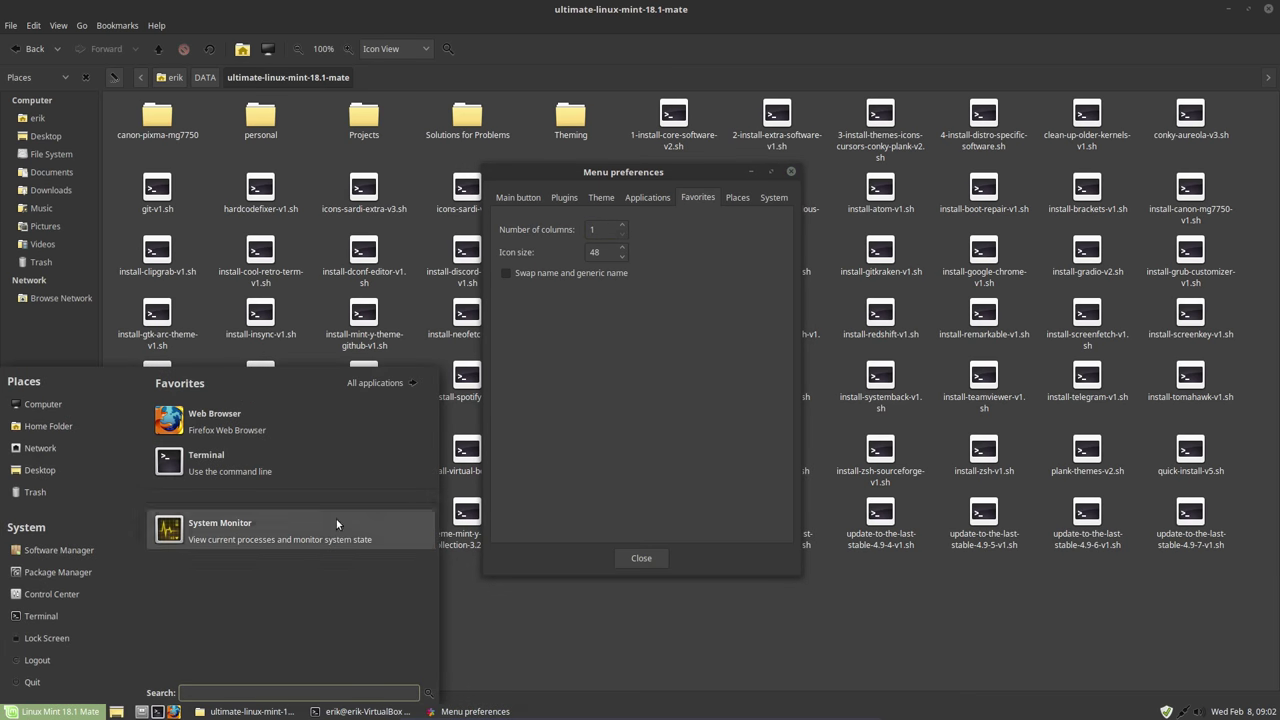
{"action": "left_click", "coordinate": [622, 224]}
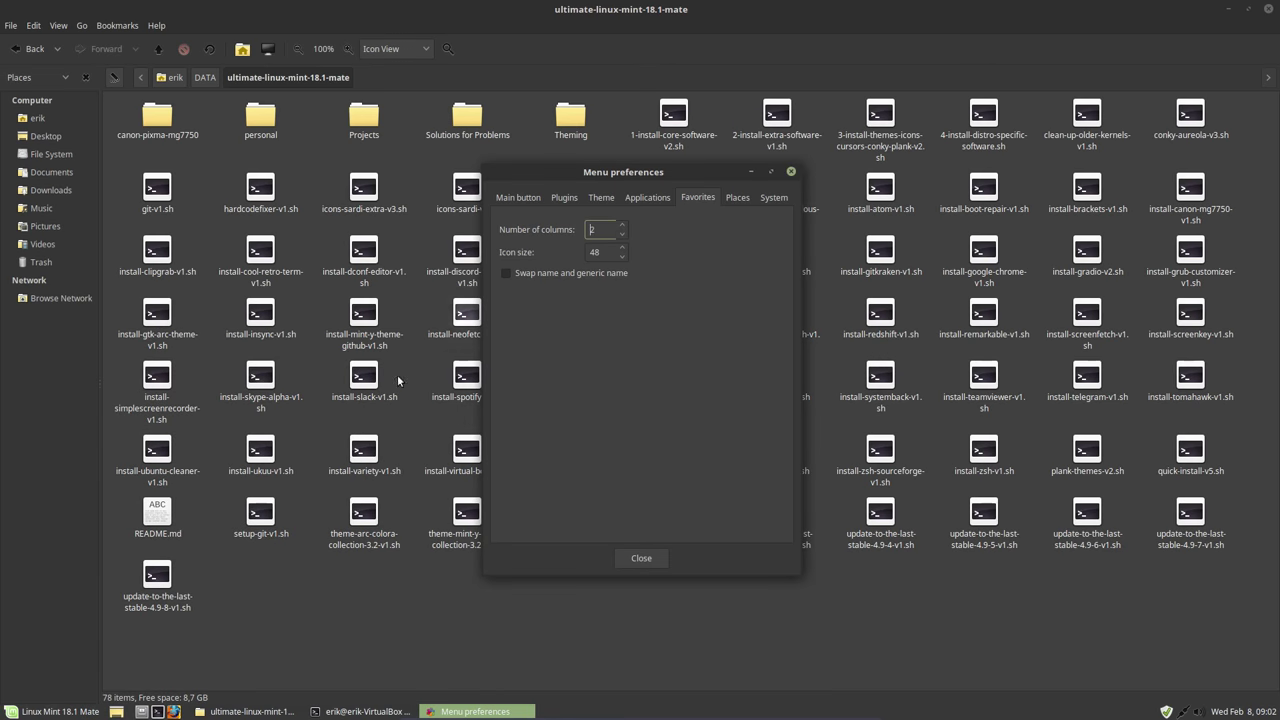
{"action": "left_click", "coordinate": [60, 711]}
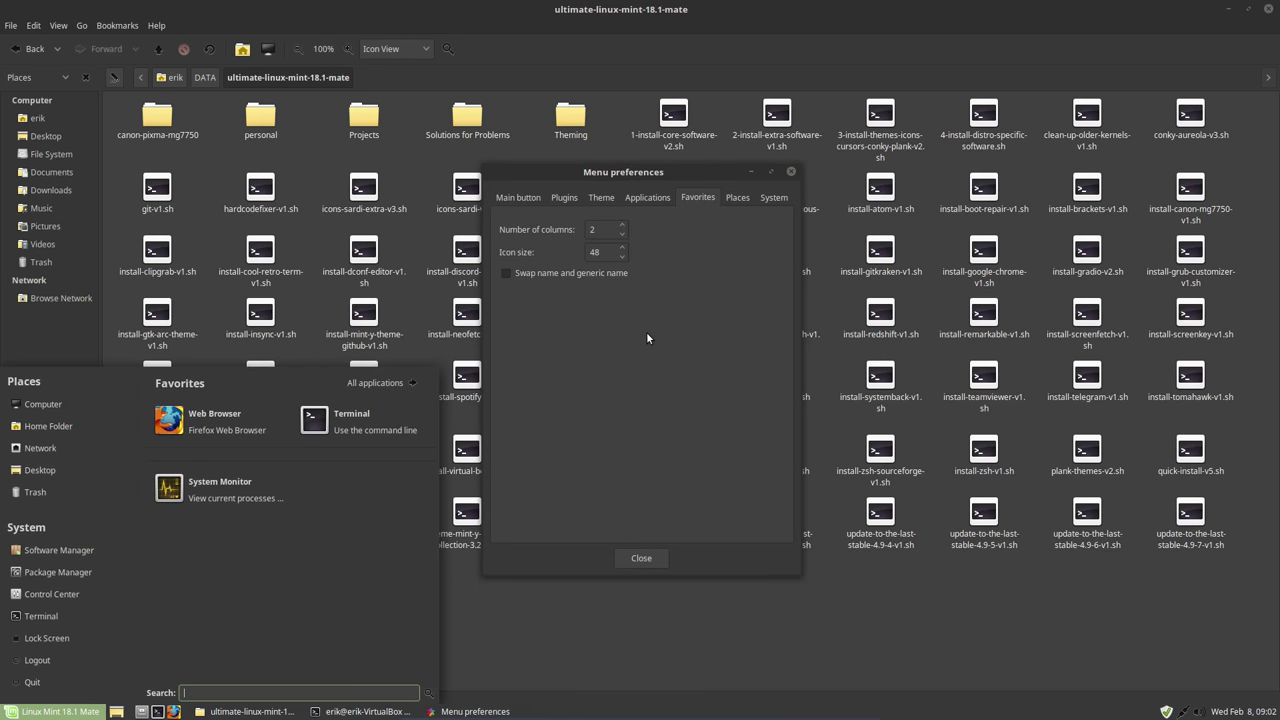
{"action": "left_click", "coordinate": [737, 199]}
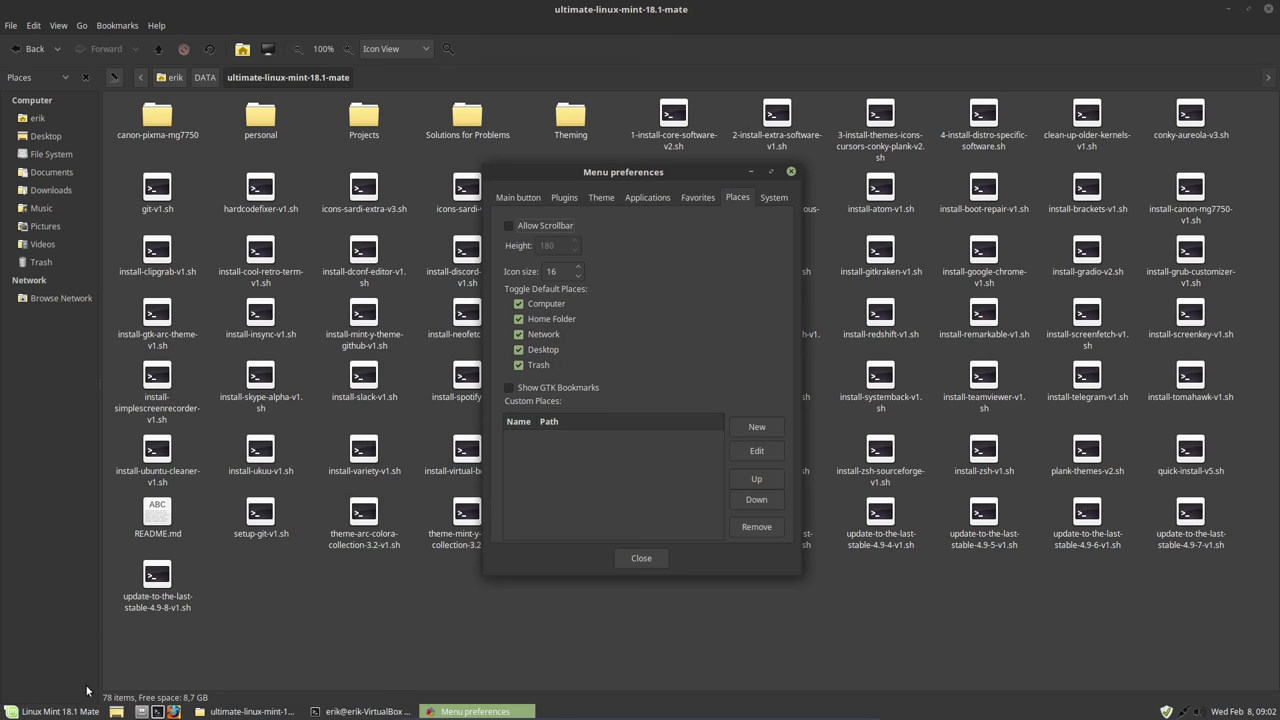
Step: Raise the System items icon size from 16 to 20, preview it in the menu, and close preferences
{"action": "left_click", "coordinate": [55, 711]}
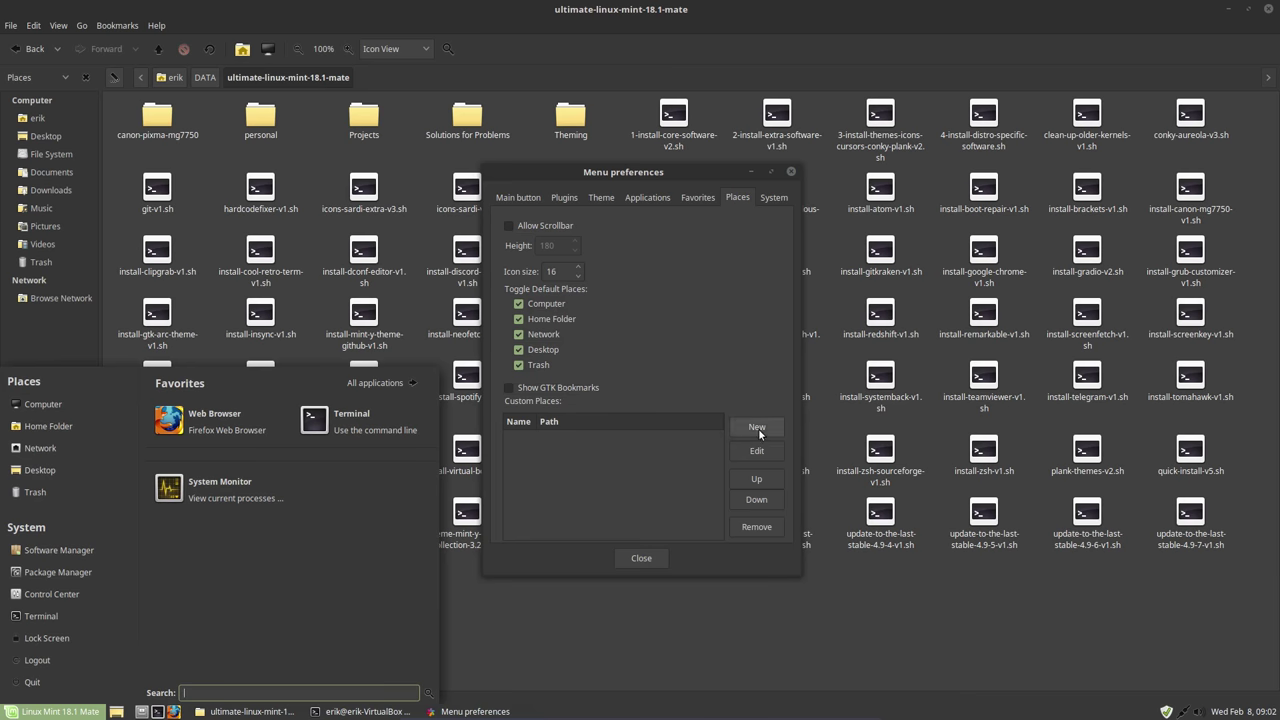
{"action": "left_click", "coordinate": [774, 199]}
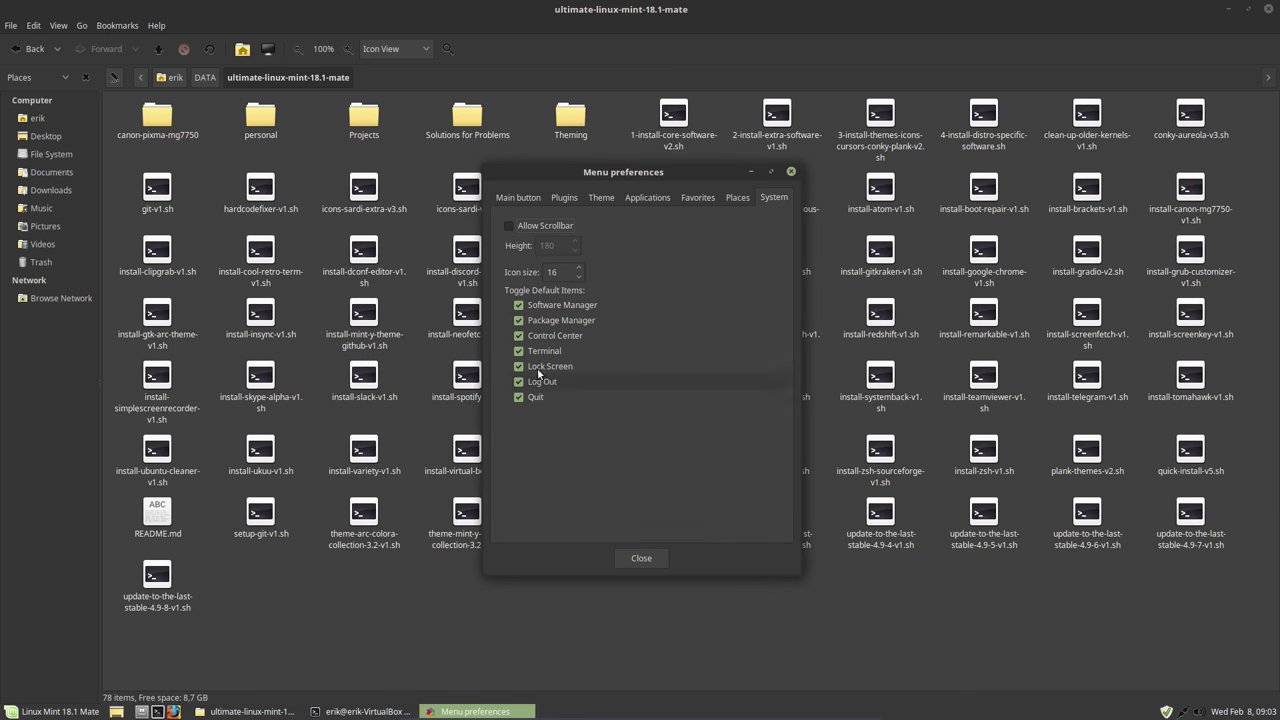
{"action": "left_click", "coordinate": [54, 704]}
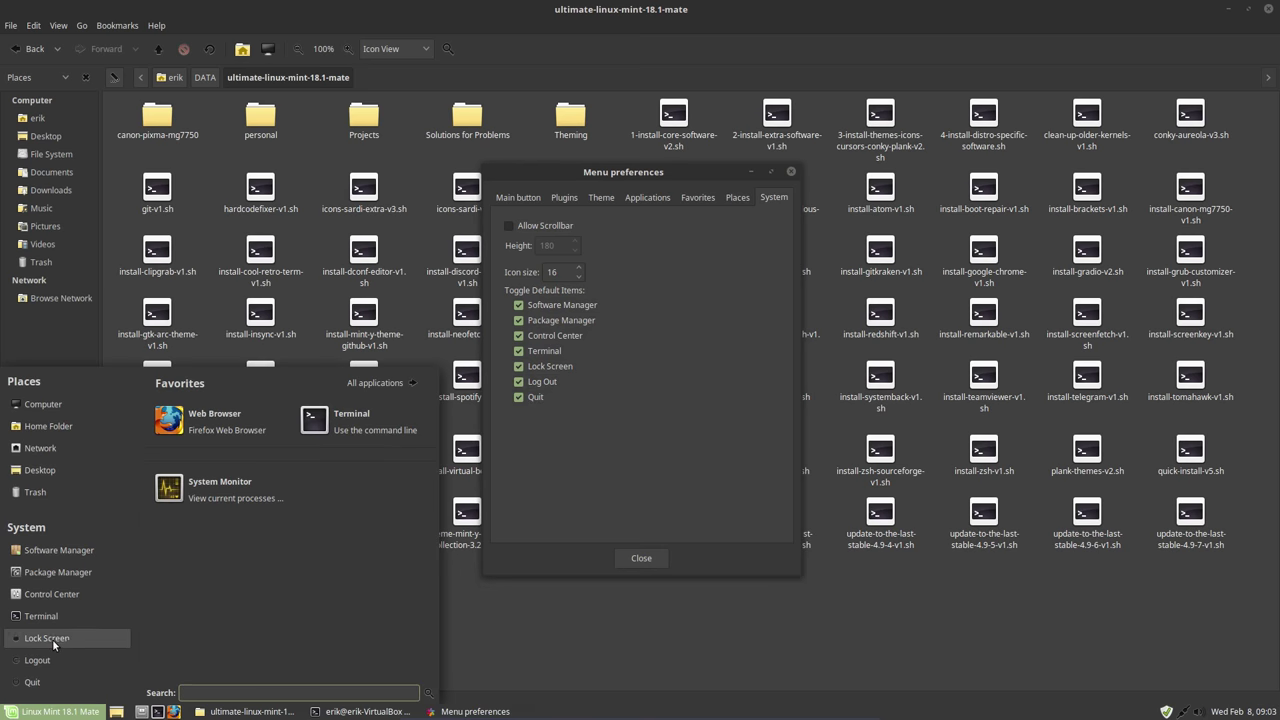
{"action": "left_click", "coordinate": [654, 440]}
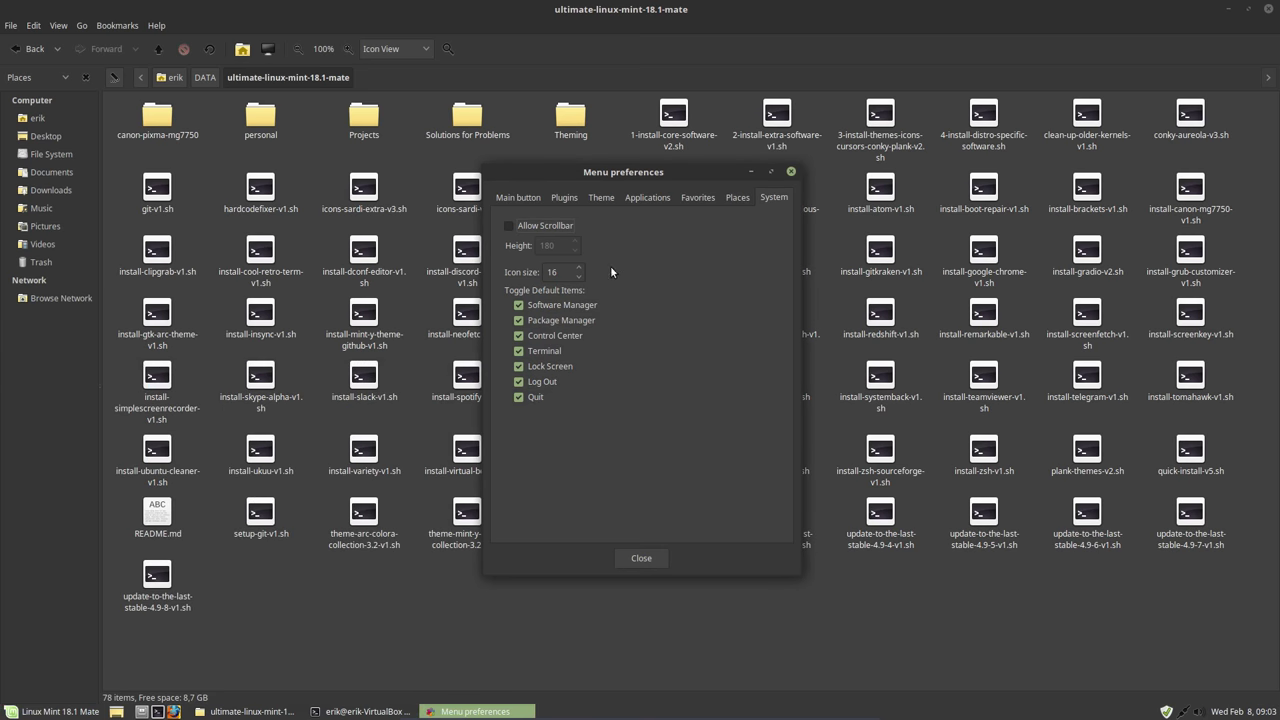
{"action": "left_click", "coordinate": [578, 268]}
{"action": "left_click", "coordinate": [42, 714]}
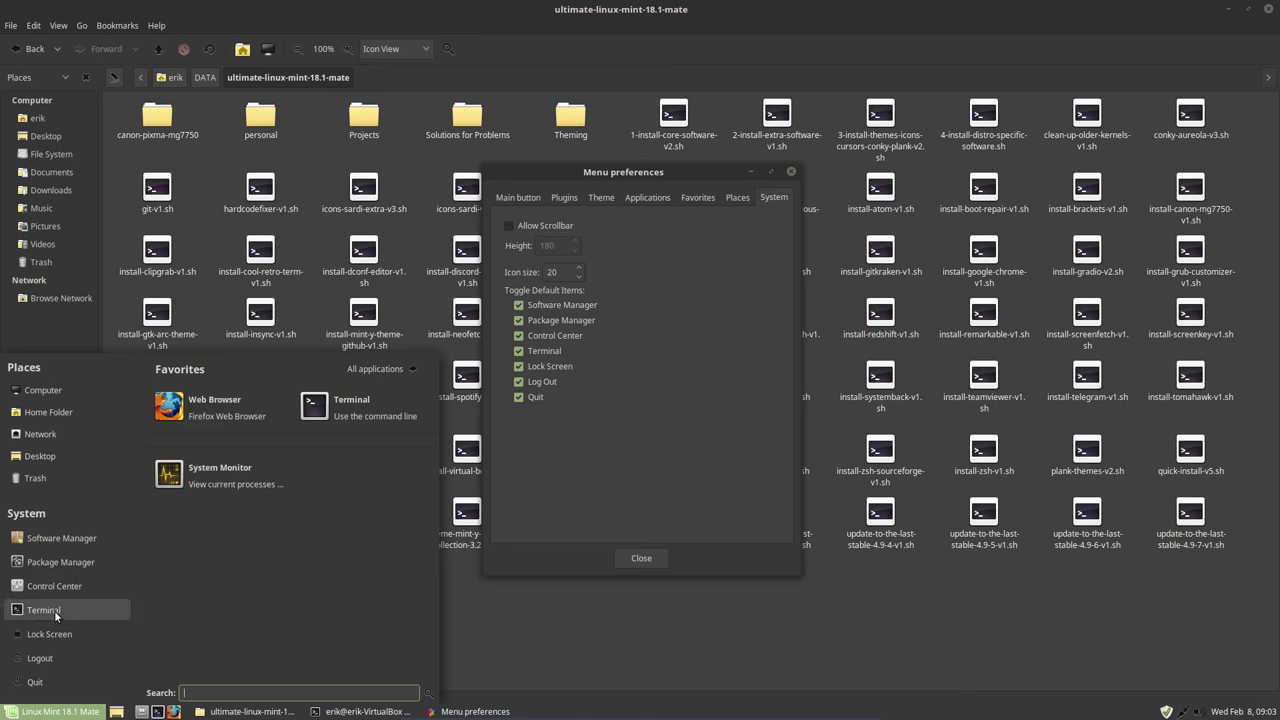
{"action": "left_click", "coordinate": [669, 456]}
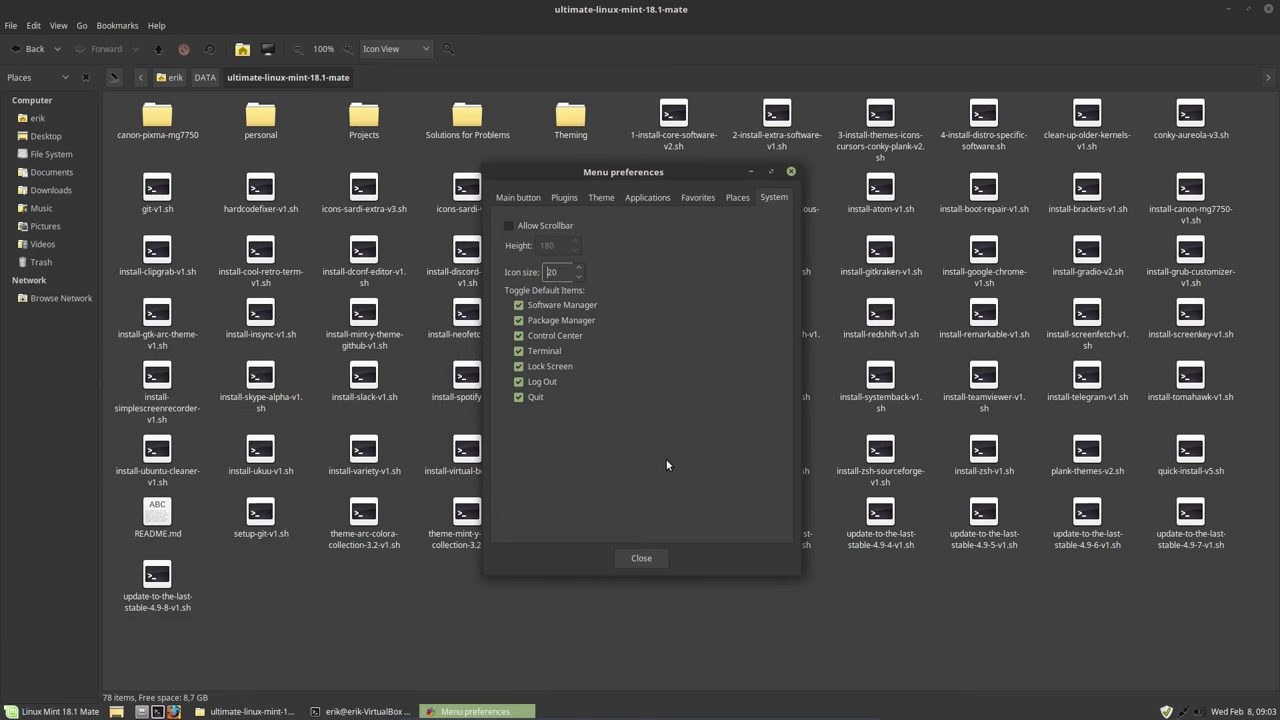
{"action": "left_click", "coordinate": [641, 558]}
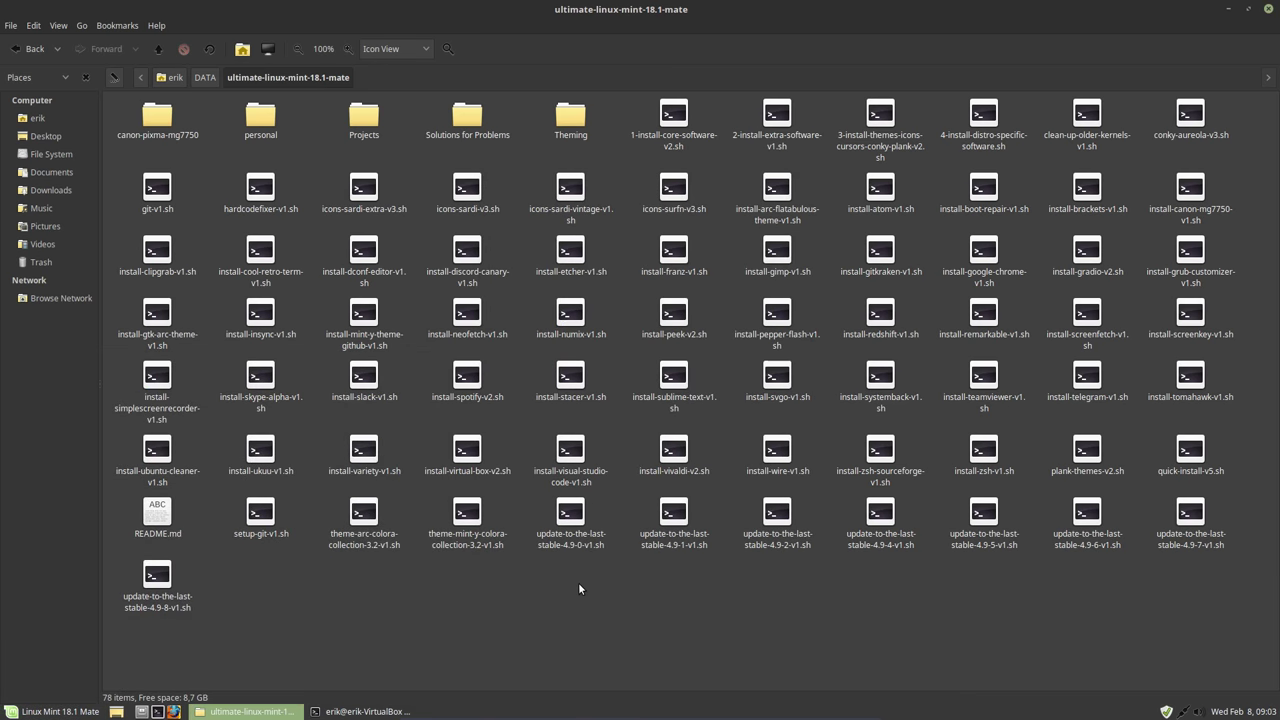
Step: Run ./3-install-themes-icons-cursors-conky-plank-v2.sh in the terminal and close it after the breeze-cursor-theme install finishes
{"action": "left_click", "coordinate": [367, 711]}
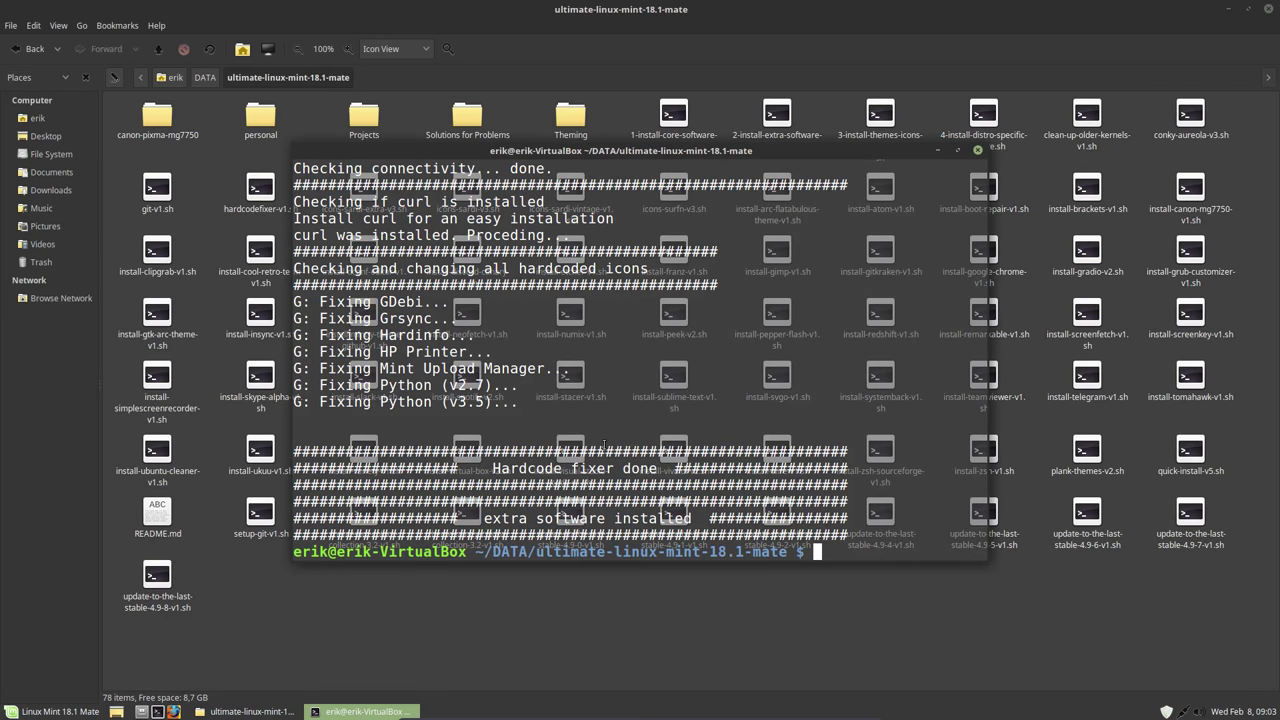
{"action": "type", "text": "./2-install-extra-software-v1.sh"}
{"action": "key", "text": "Tab"}
{"action": "key", "text": "ctrl+u"}
{"action": "type", "text": "./3"}
{"action": "key", "text": "Tab"}
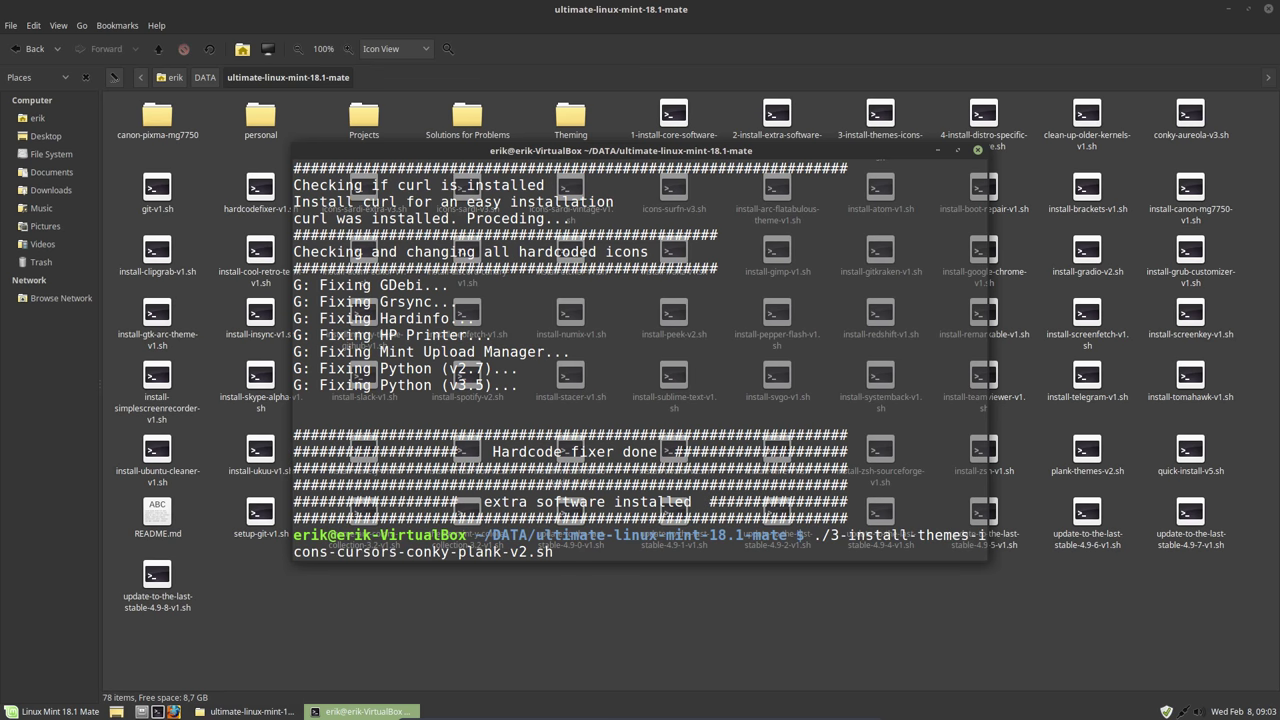
{"action": "key", "text": "Return"}
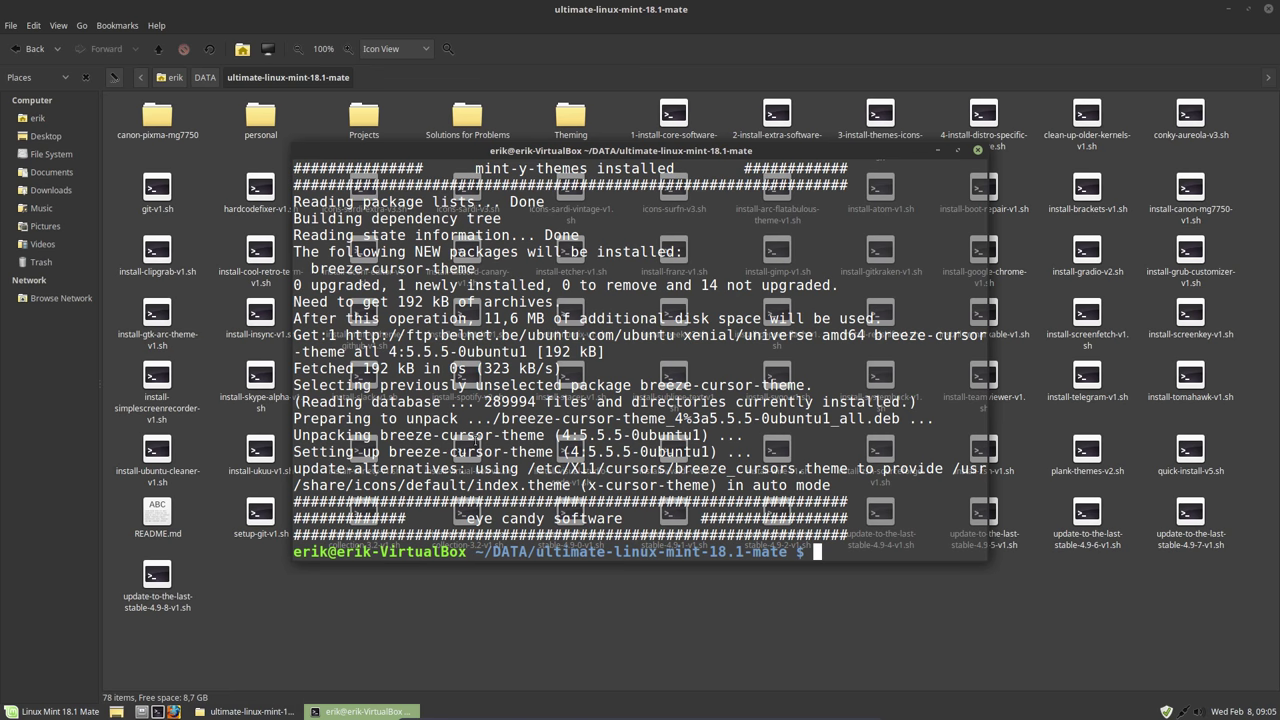
{"action": "left_click_drag", "start_coordinate": [742, 436], "coordinate": [294, 436]}
{"action": "left_click", "coordinate": [823, 459]}
{"action": "left_click", "coordinate": [977, 150]}
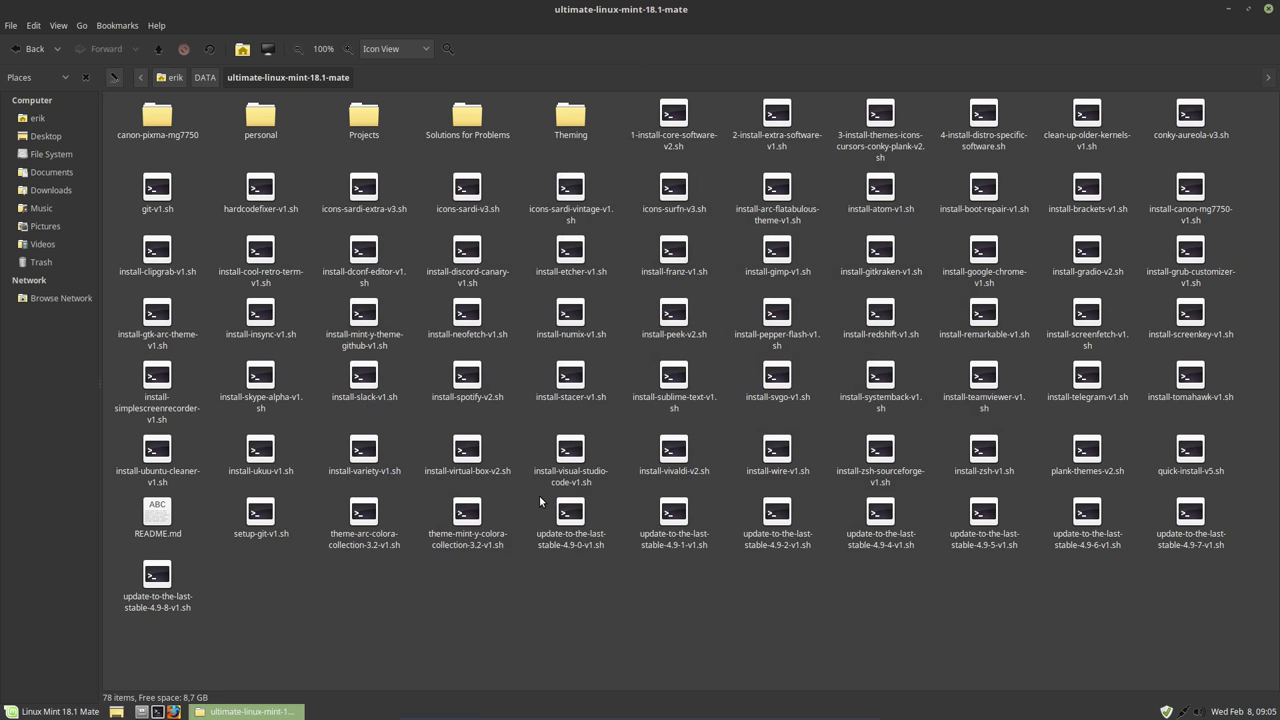
{"action": "double_click", "coordinate": [988, 118]}
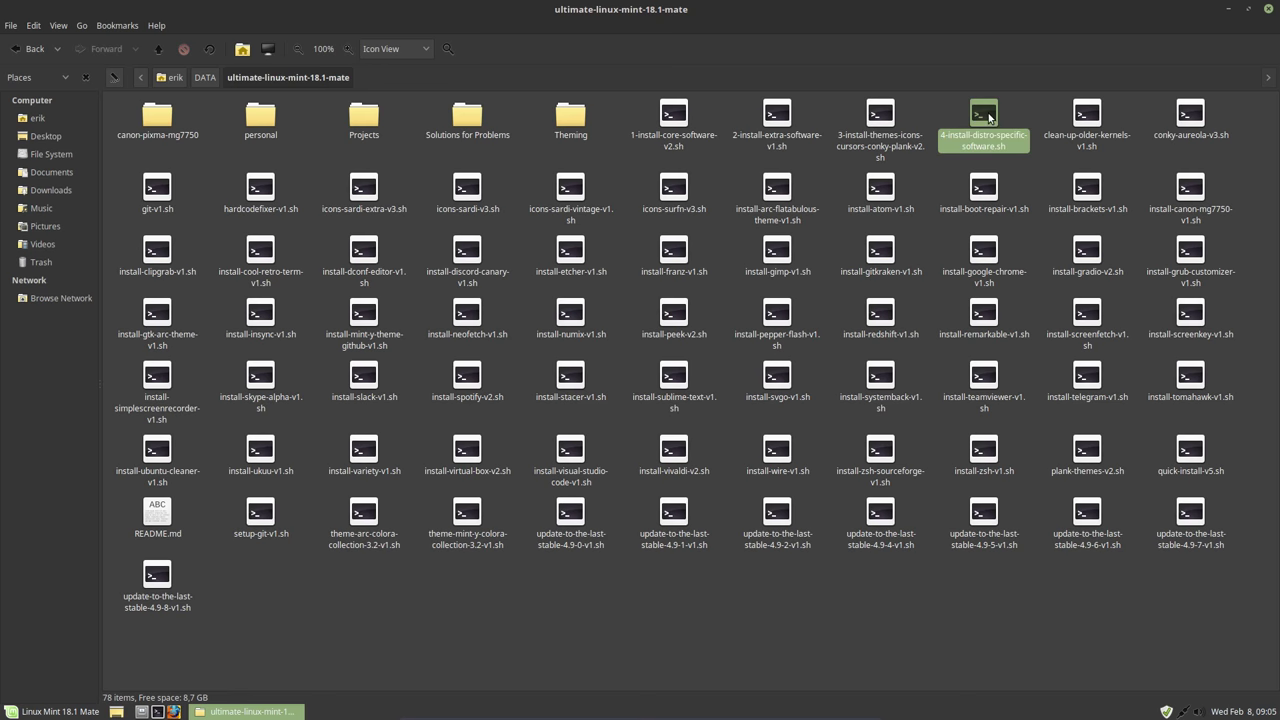
{"action": "left_click", "coordinate": [545, 410]}
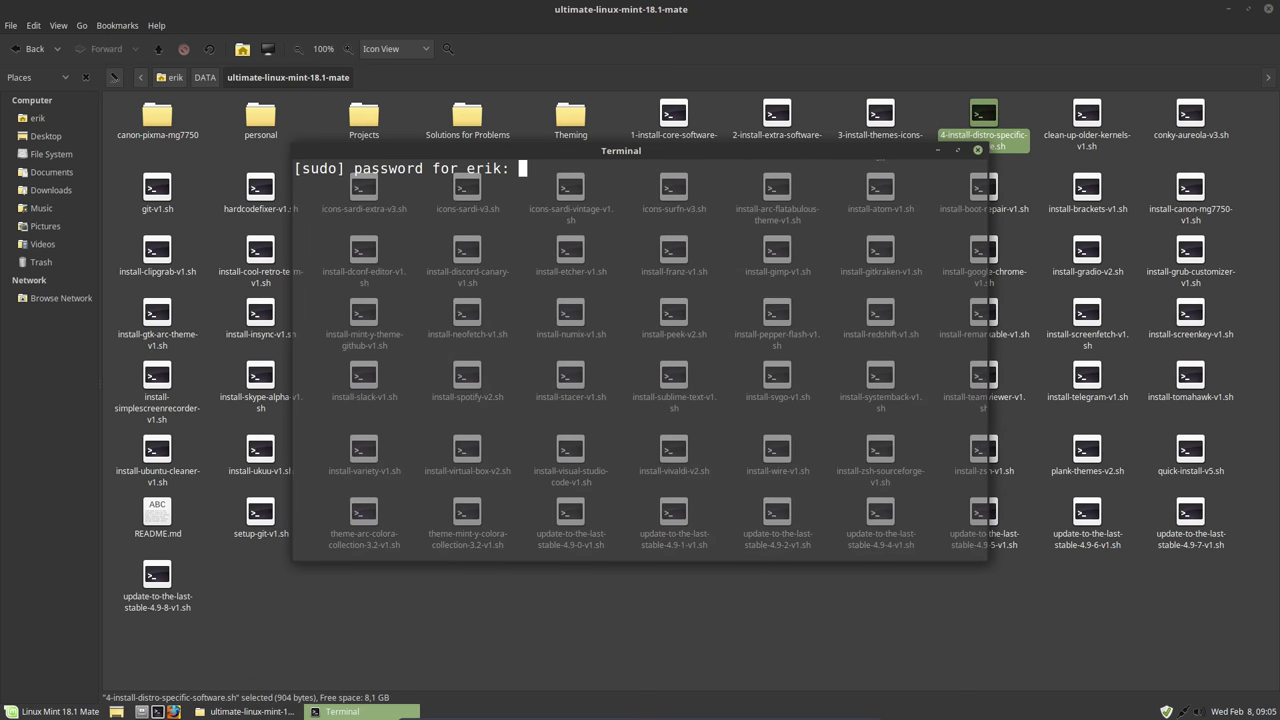
{"action": "key", "text": "Return"}
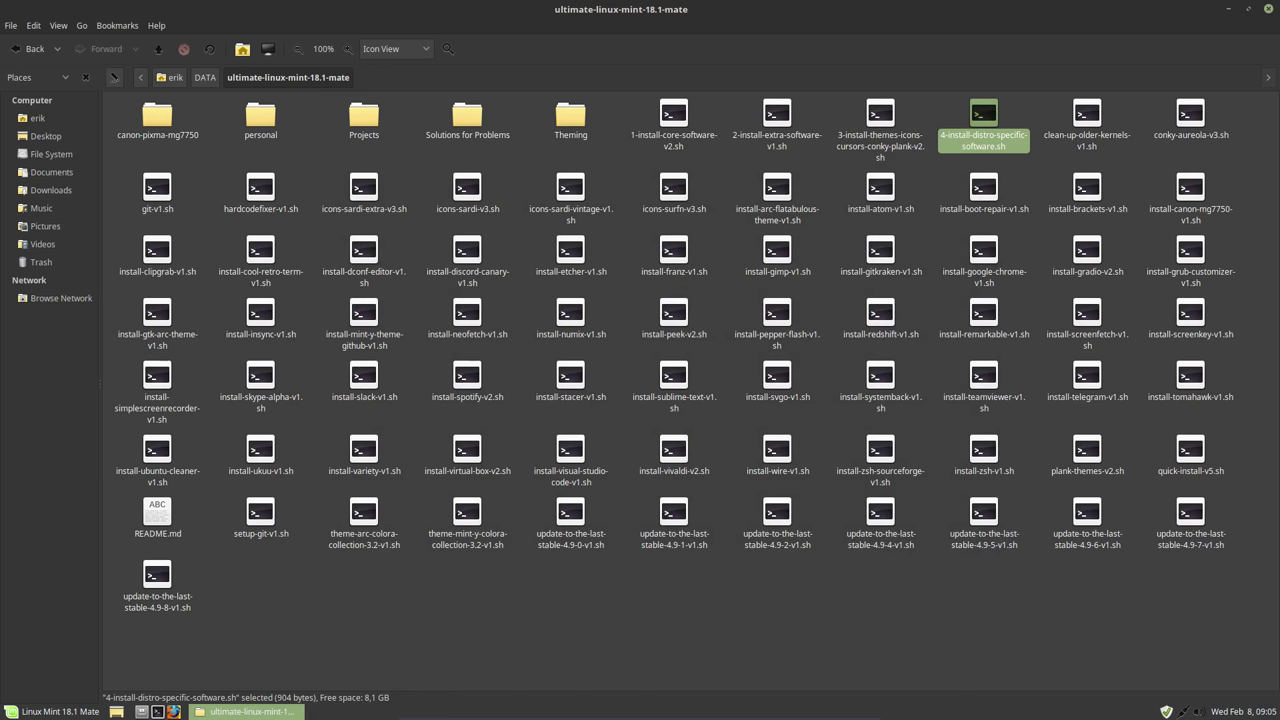
{"action": "left_click", "coordinate": [378, 625]}
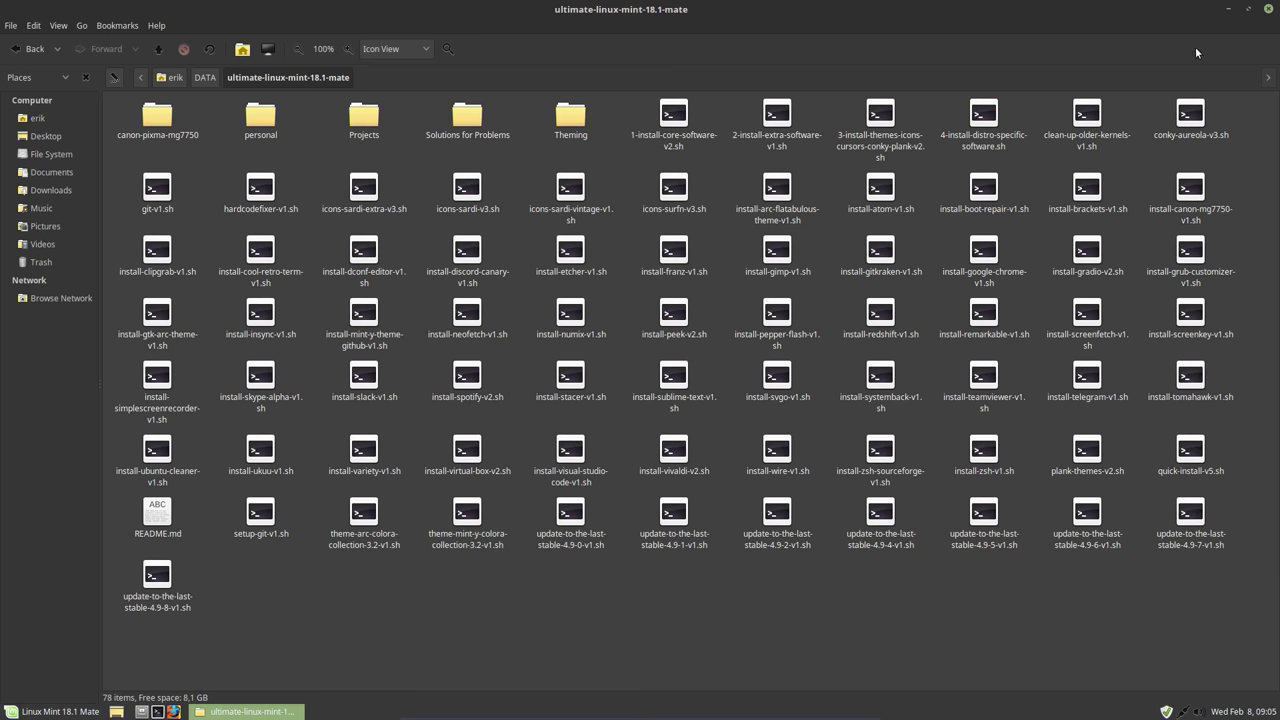
{"action": "left_click_drag", "start_coordinate": [635, 118], "coordinate": [1041, 153]}
{"action": "left_click", "coordinate": [1028, 138]}
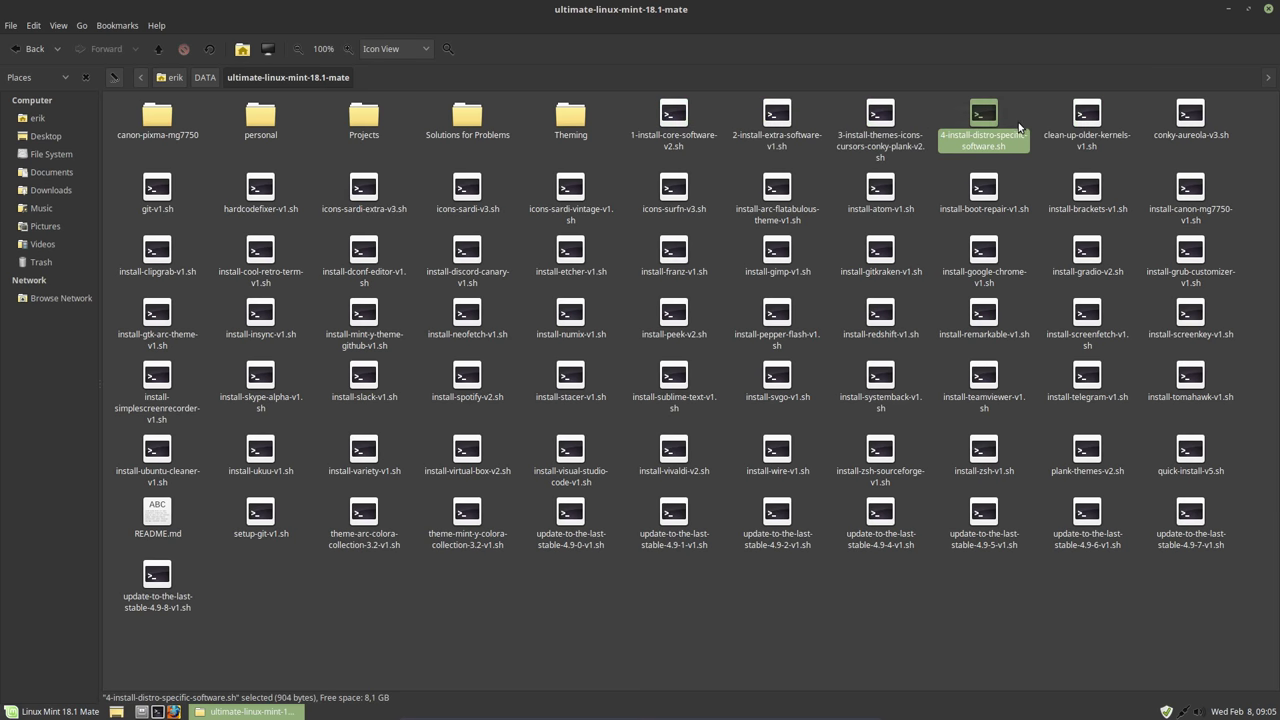
{"action": "left_click", "coordinate": [1032, 160]}
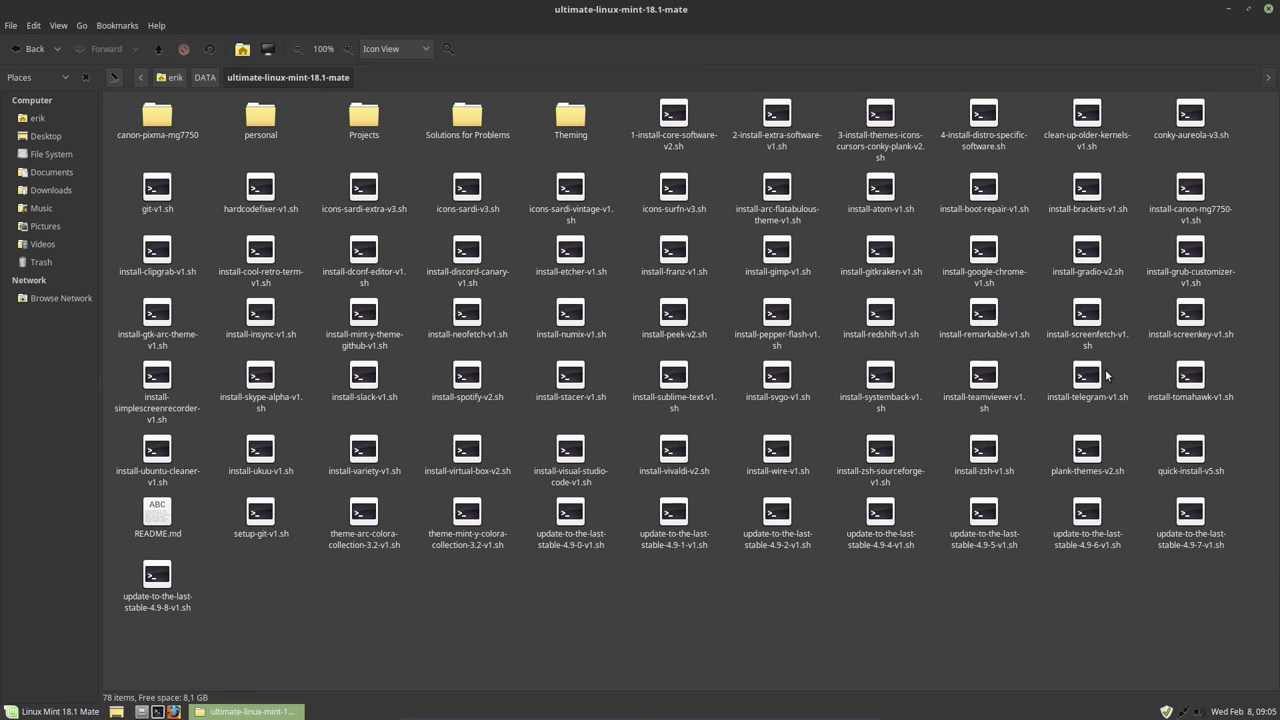
{"action": "left_click", "coordinate": [1101, 118]}
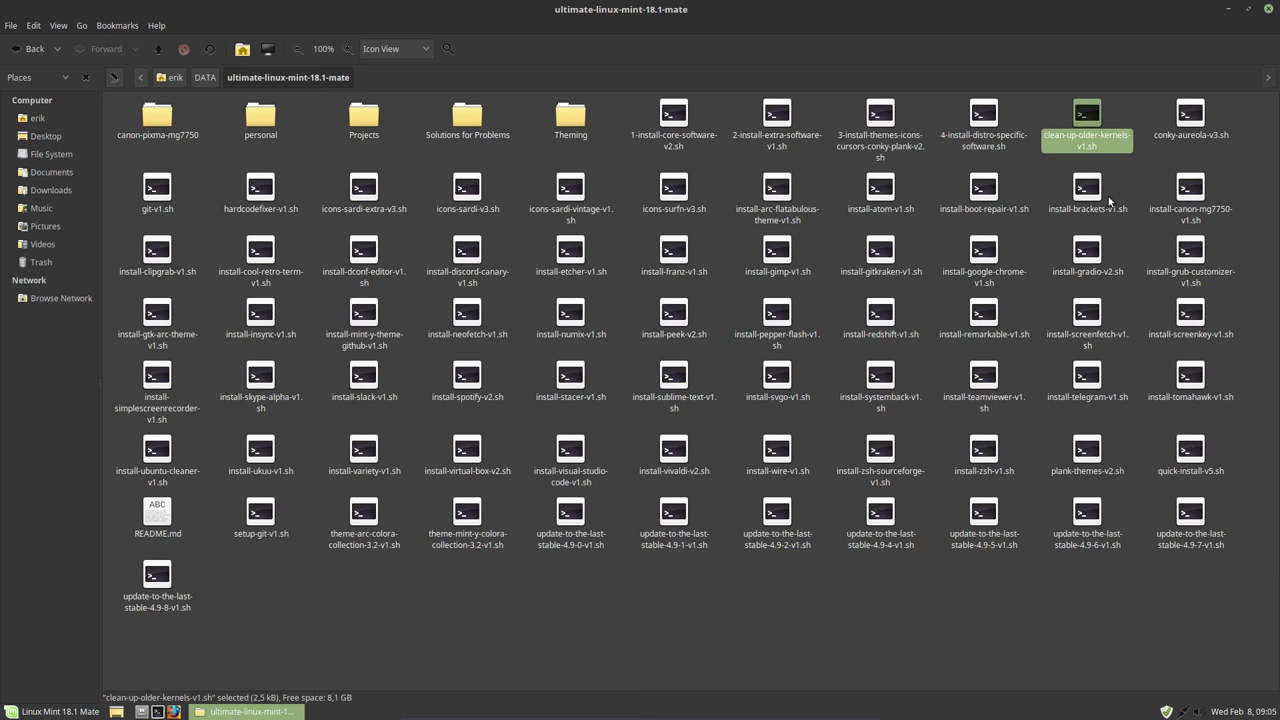
{"action": "left_click", "coordinate": [1129, 186]}
{"action": "left_click", "coordinate": [1083, 138]}
{"action": "left_click", "coordinate": [1041, 120]}
{"action": "left_click", "coordinate": [1089, 124]}
{"action": "left_click", "coordinate": [1134, 110]}
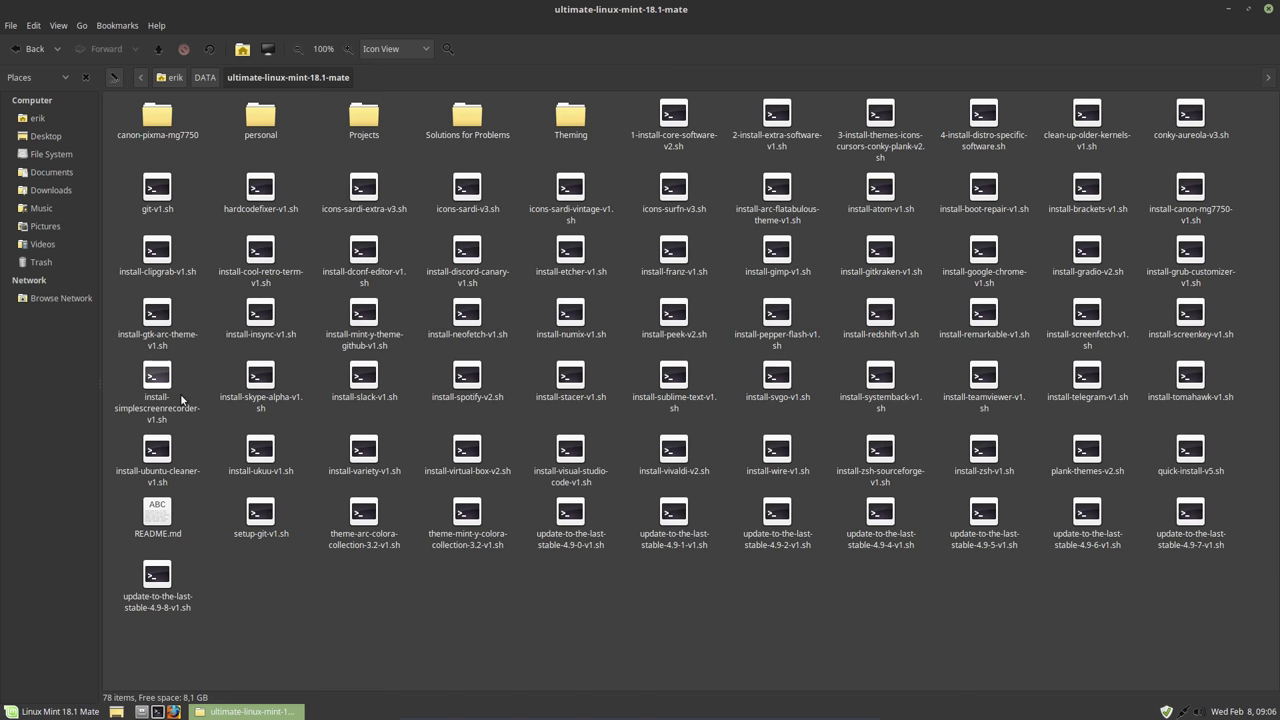
Step: Run install-cool-retro-term-v1.sh in a terminal with the sudo password, then minimize Terminal and Caja
{"action": "left_click", "coordinate": [264, 256]}
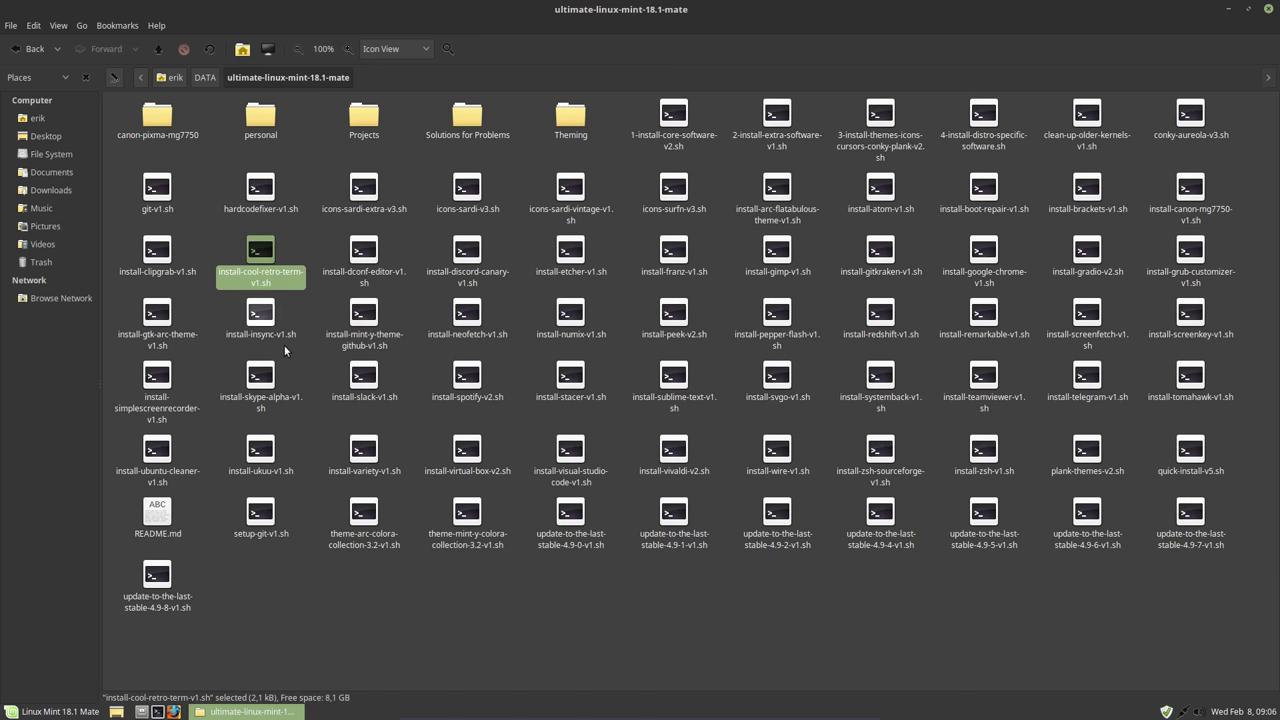
{"action": "double_click", "coordinate": [270, 253]}
{"action": "left_click", "coordinate": [543, 416]}
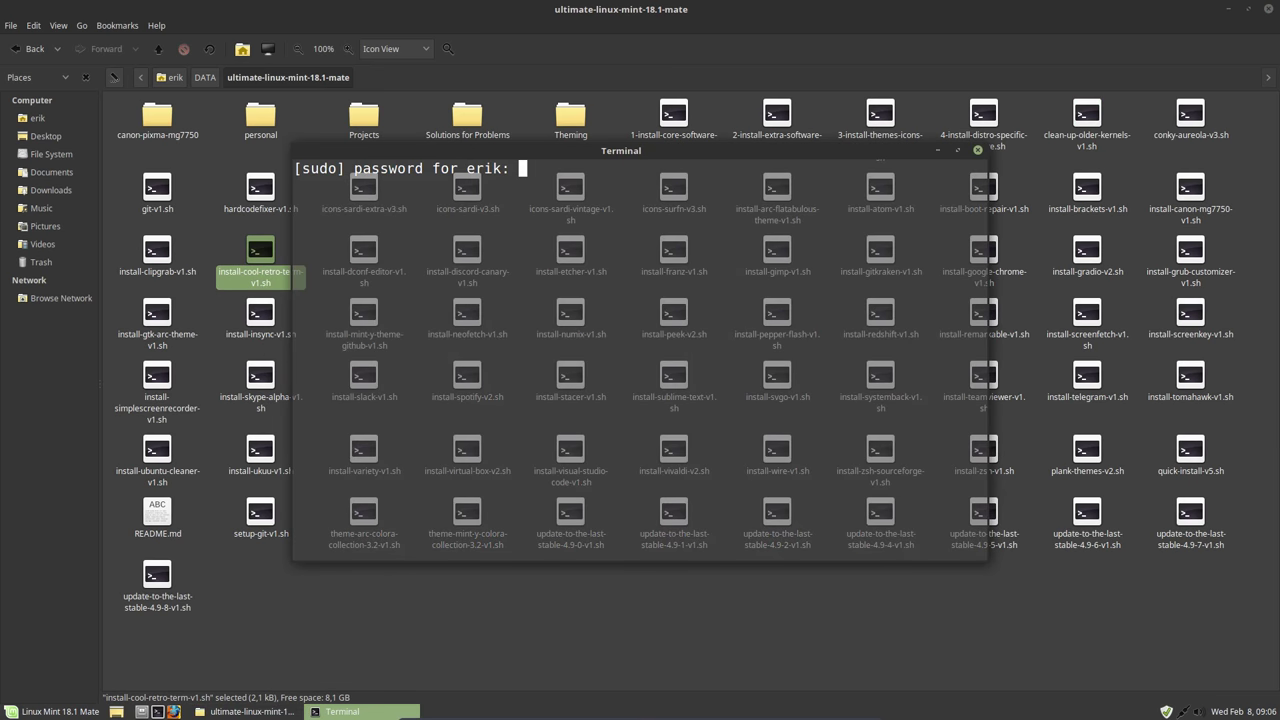
{"action": "key", "text": "Return"}
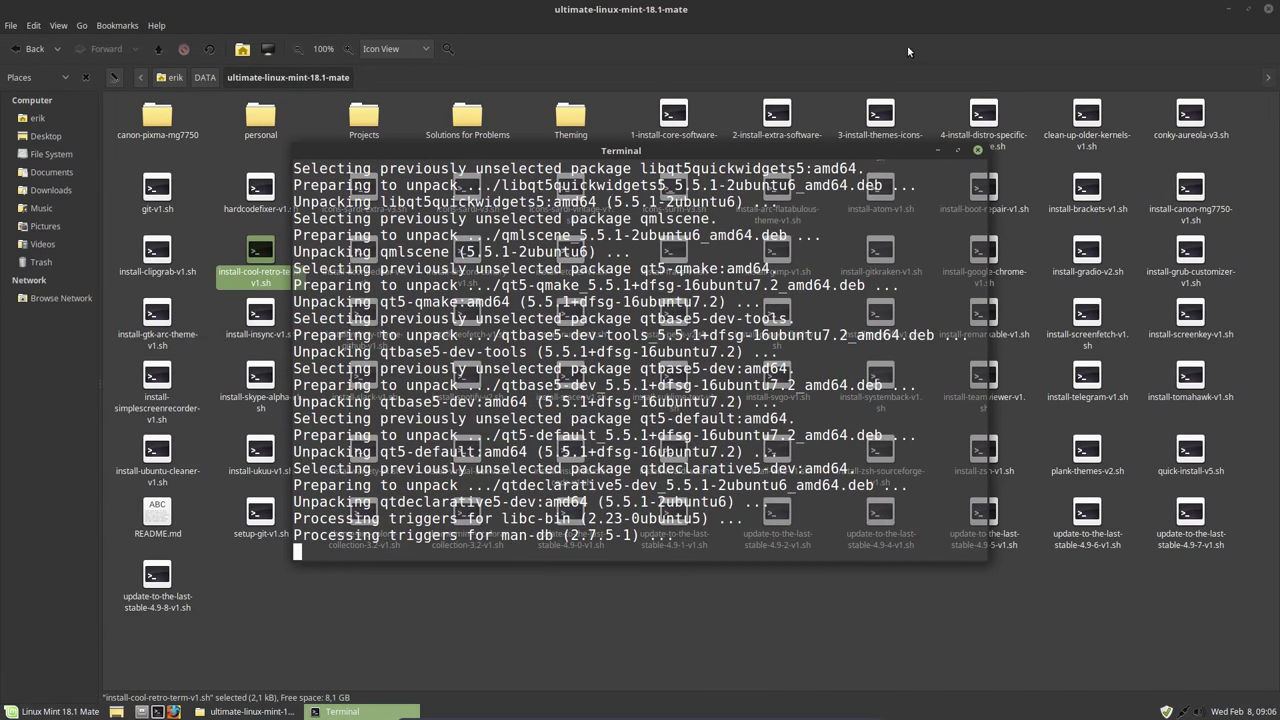
{"action": "left_click", "coordinate": [937, 150]}
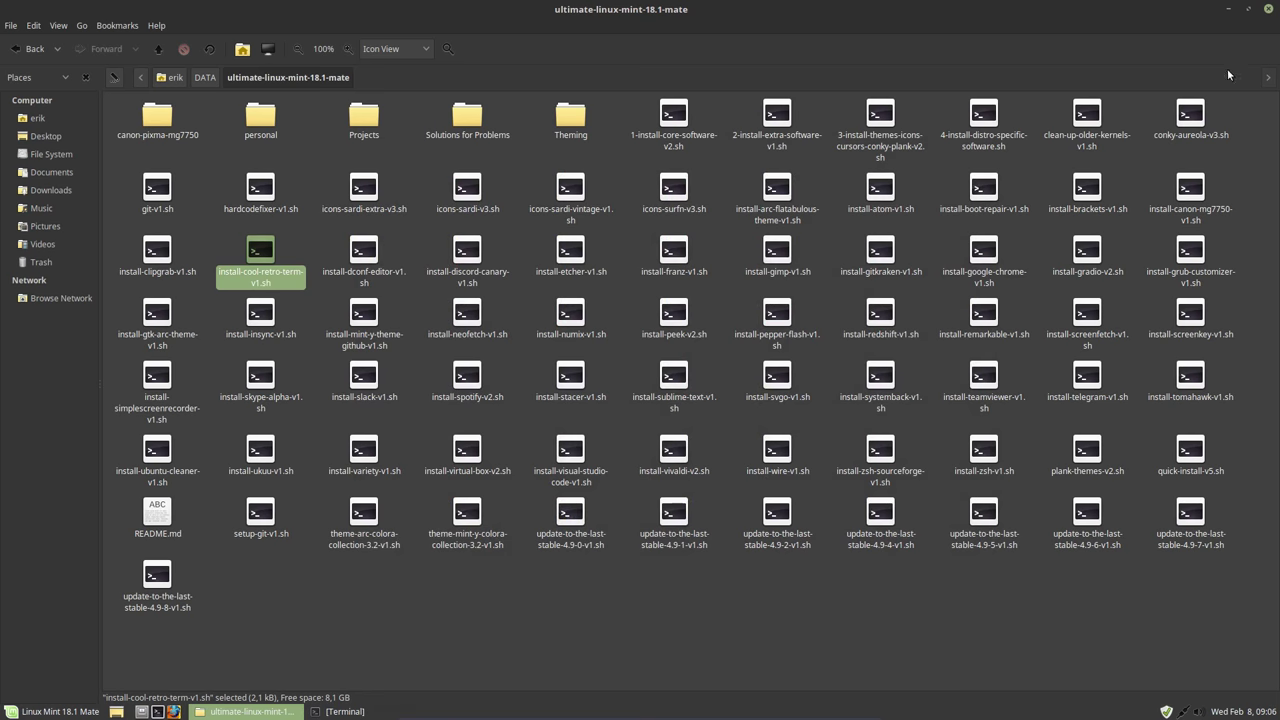
{"action": "left_click", "coordinate": [1228, 9]}
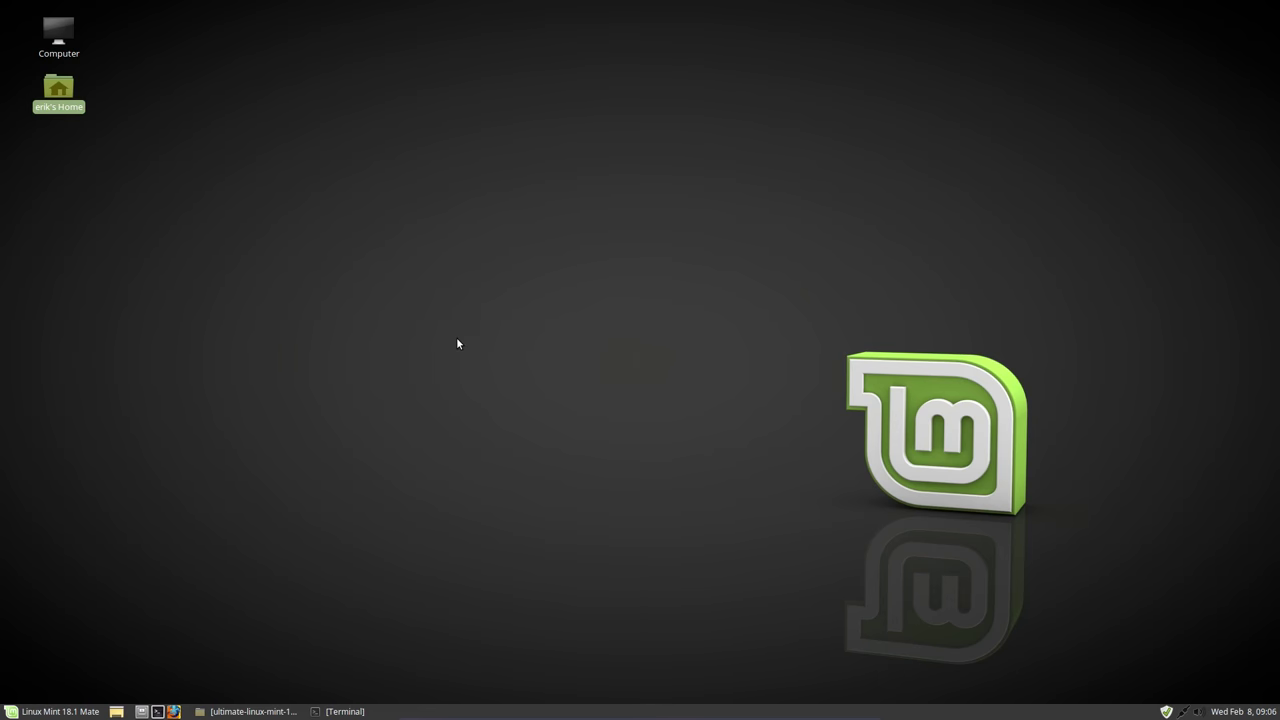
Step: Launch Variety via the menu search 'var', pass the welcome page and decline VRTY.ORG
{"action": "left_click", "coordinate": [60, 711]}
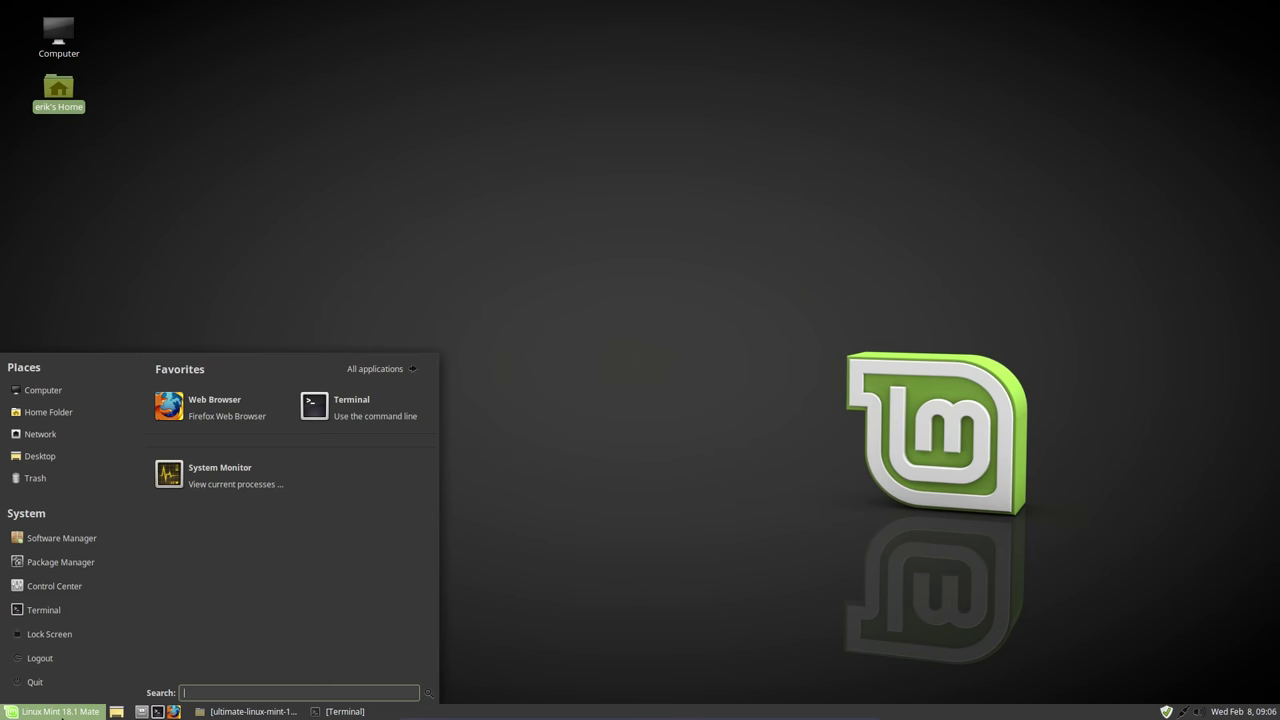
{"action": "type", "text": "var"}
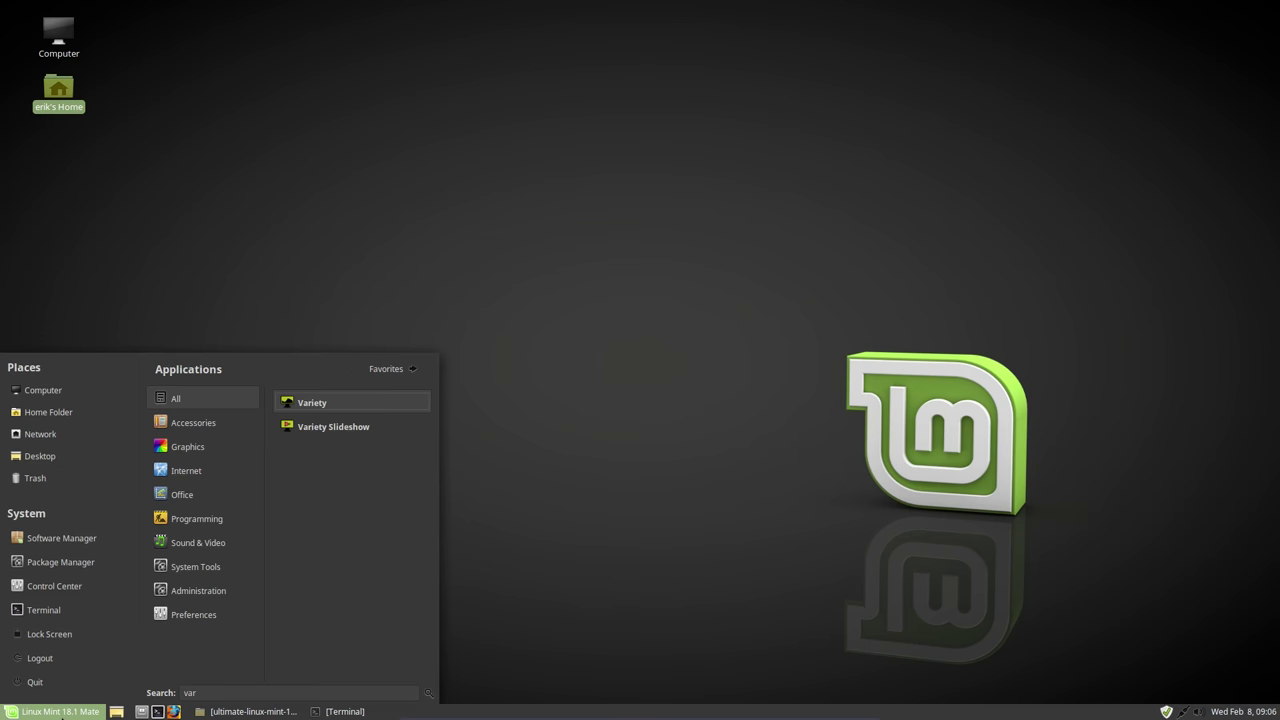
{"action": "key", "text": "Return"}
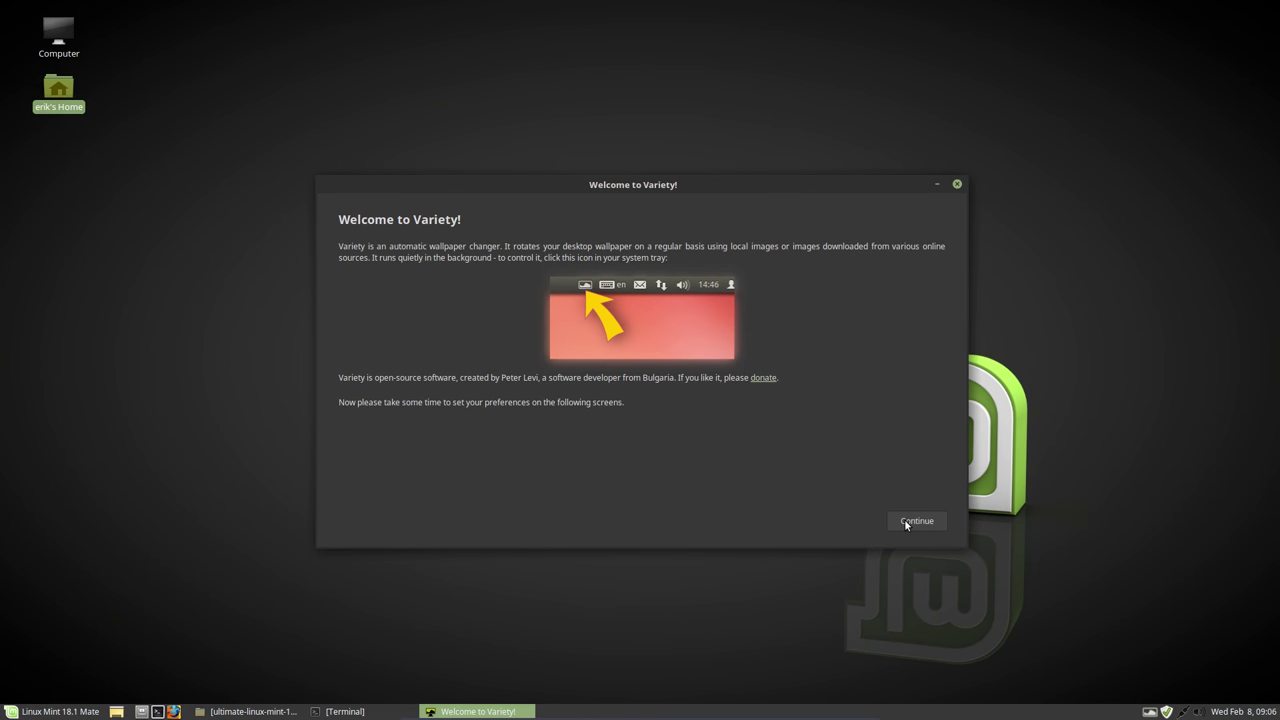
{"action": "left_click", "coordinate": [906, 521]}
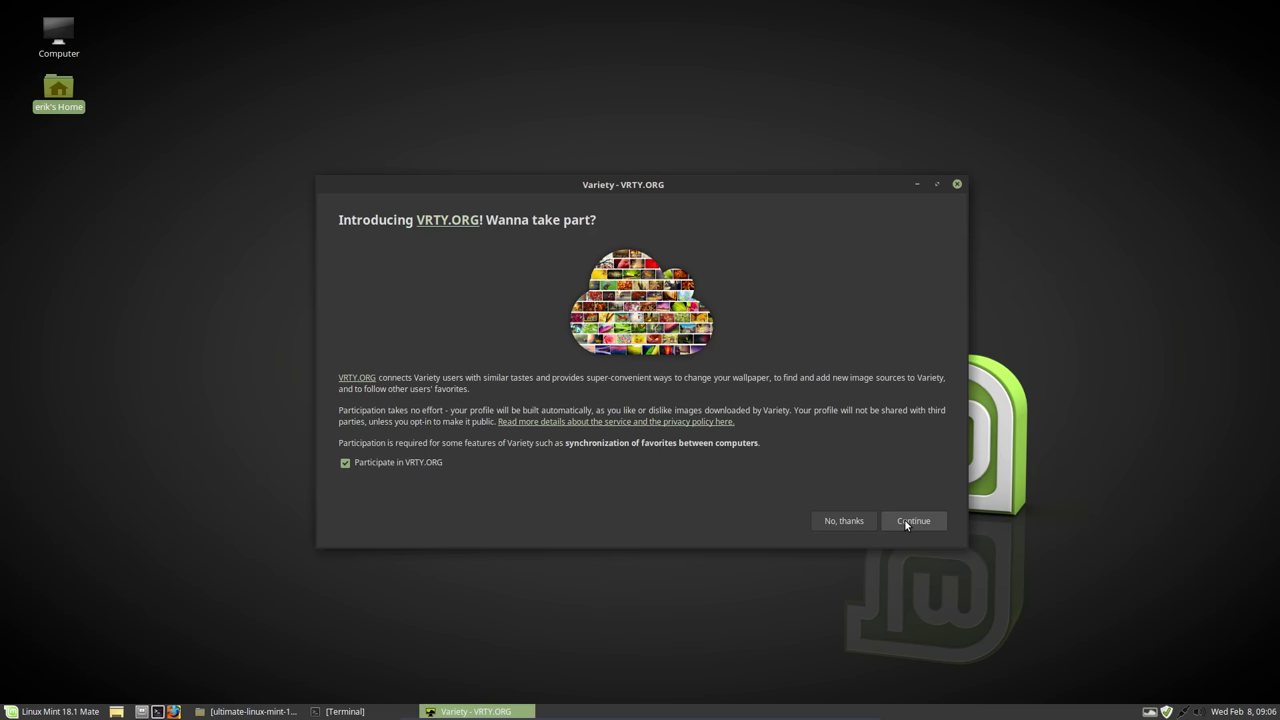
{"action": "left_click", "coordinate": [826, 520]}
Step: Enable wallpaper change on start; disable the backgrounds folder, bing, unsplash, apod and flickr sources
{"action": "left_click", "coordinate": [394, 262]}
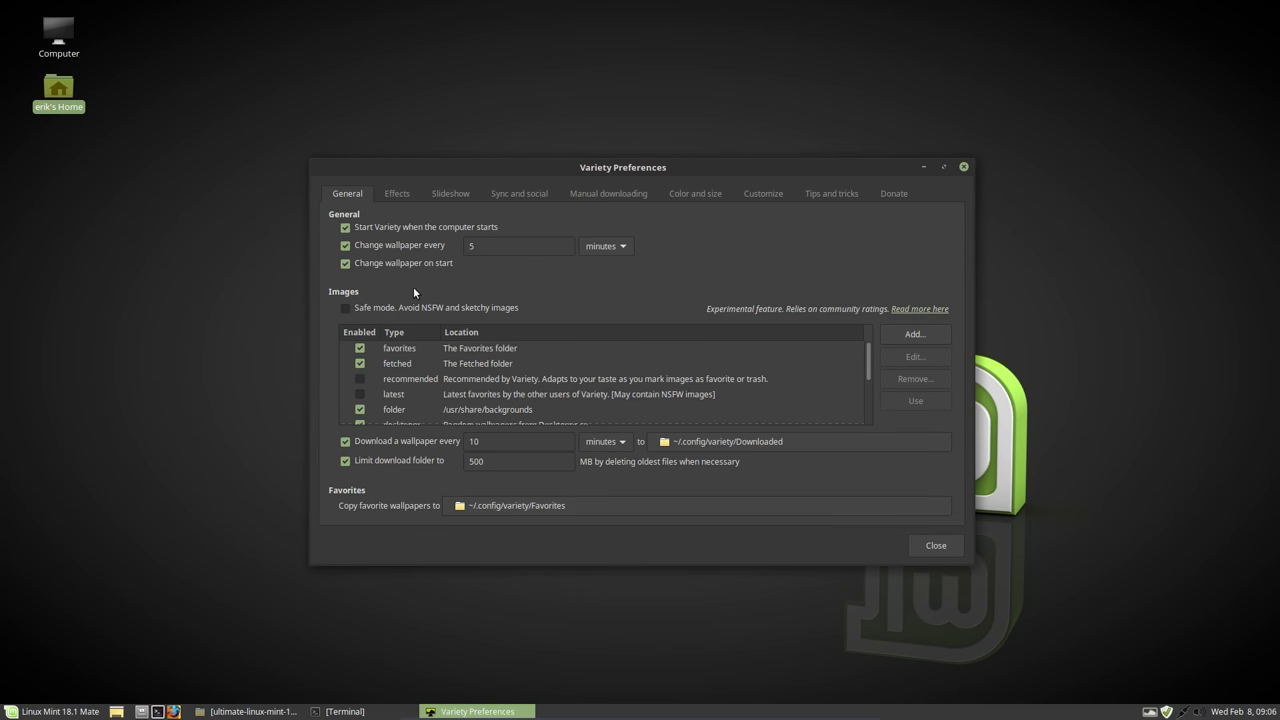
{"action": "scroll", "coordinate": [367, 410], "scroll_direction": "down", "scroll_amount": 1}
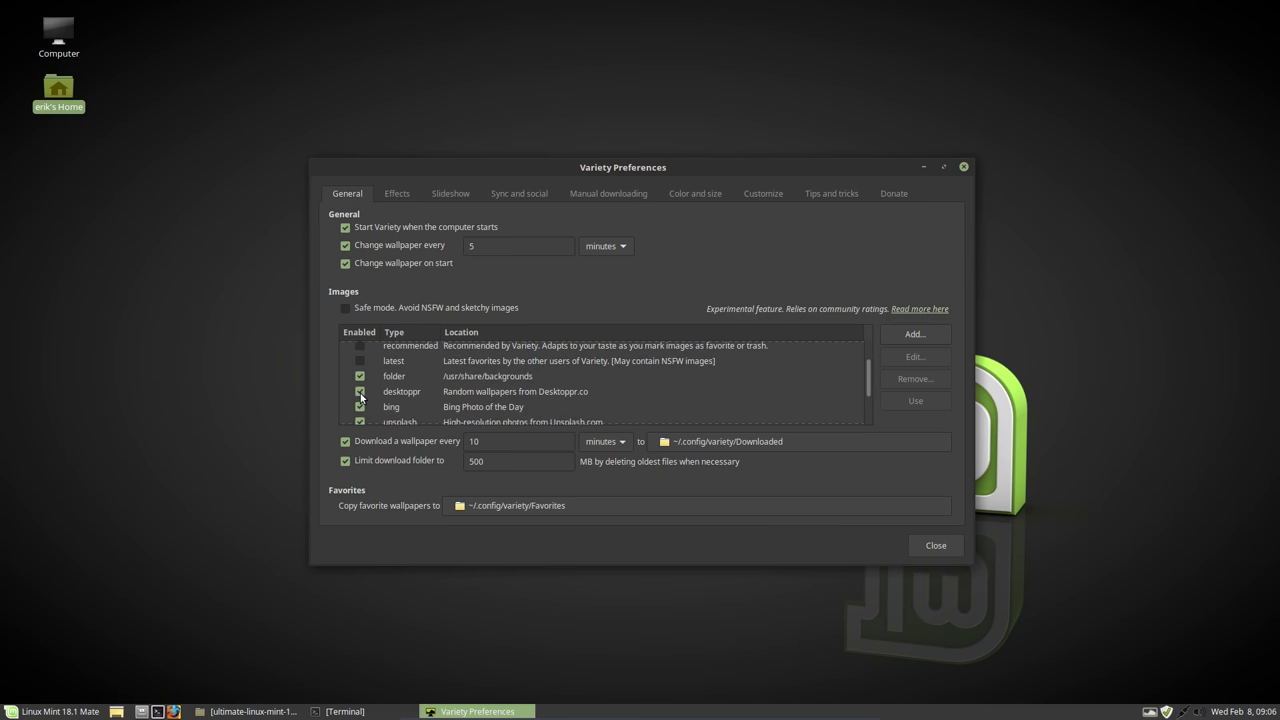
{"action": "left_click", "coordinate": [360, 376]}
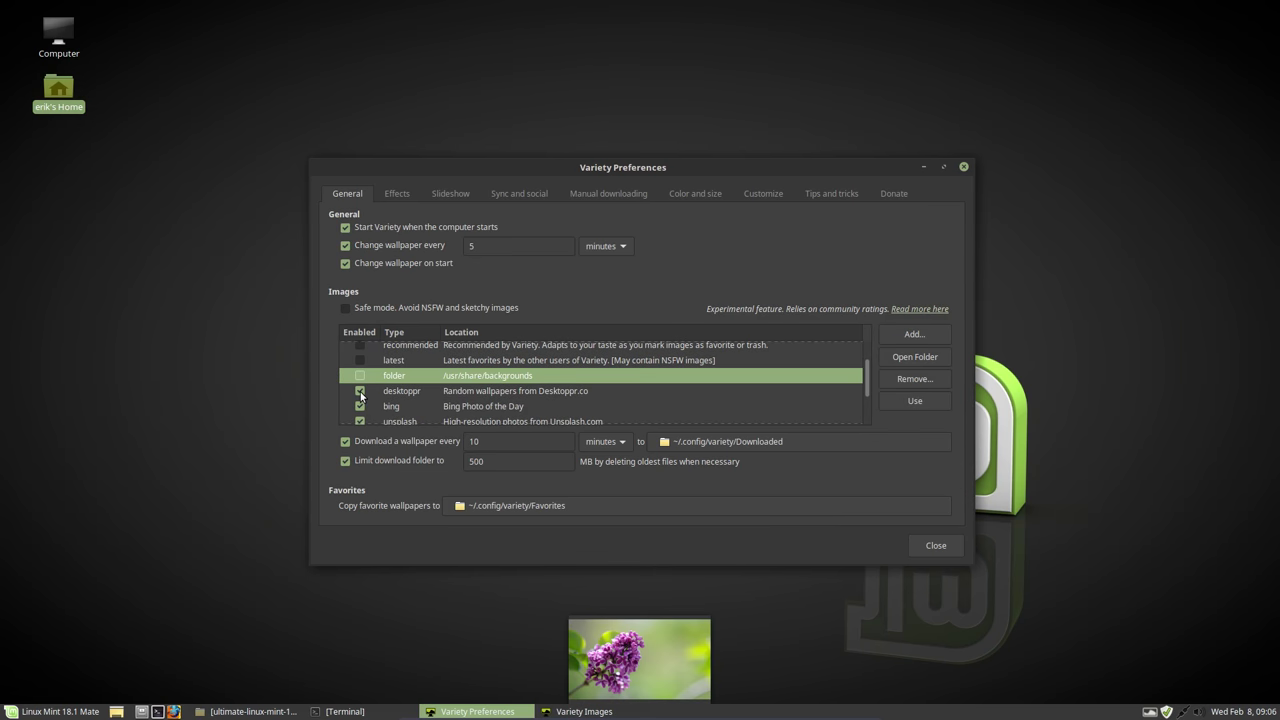
{"action": "left_click", "coordinate": [361, 392]}
{"action": "left_click", "coordinate": [361, 392]}
{"action": "left_click", "coordinate": [360, 406]}
{"action": "scroll", "coordinate": [360, 406], "scroll_direction": "down", "scroll_amount": 1}
{"action": "left_click", "coordinate": [359, 405]}
{"action": "scroll", "coordinate": [359, 410], "scroll_direction": "down", "scroll_amount": 1}
{"action": "left_click", "coordinate": [360, 386]}
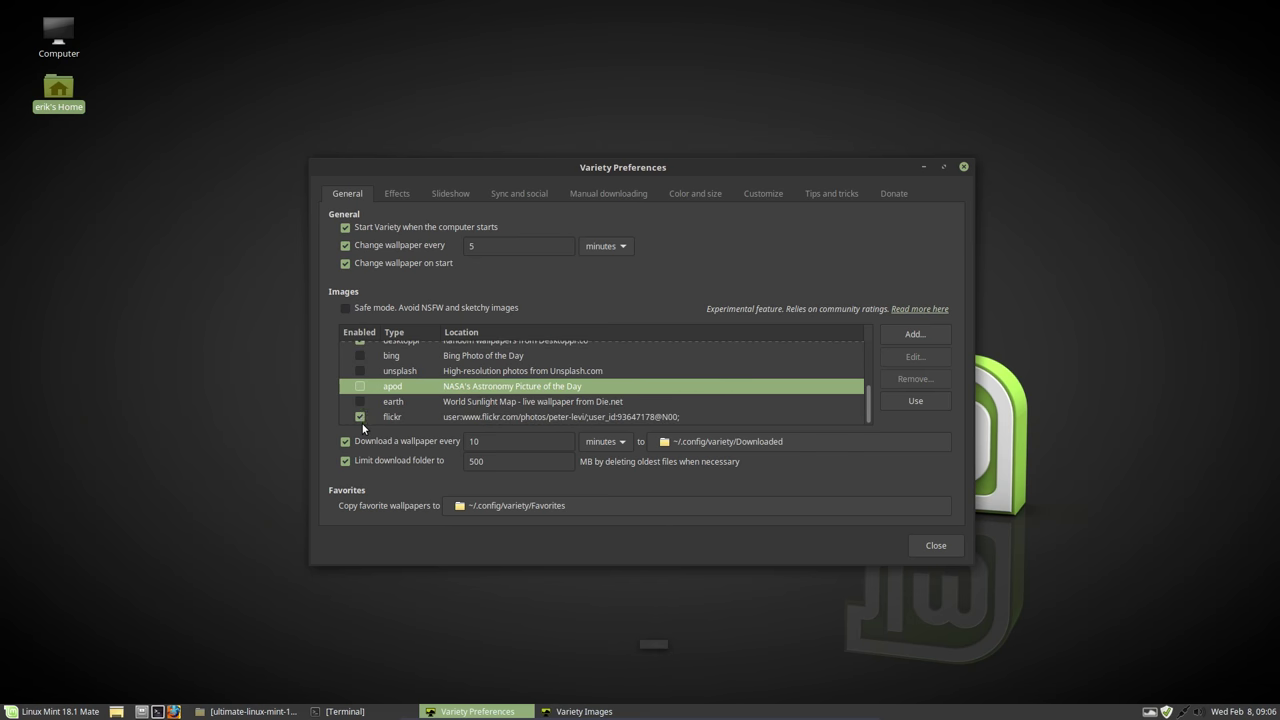
{"action": "left_click", "coordinate": [360, 416]}
{"action": "scroll", "coordinate": [403, 386], "scroll_direction": "up", "scroll_amount": 3}
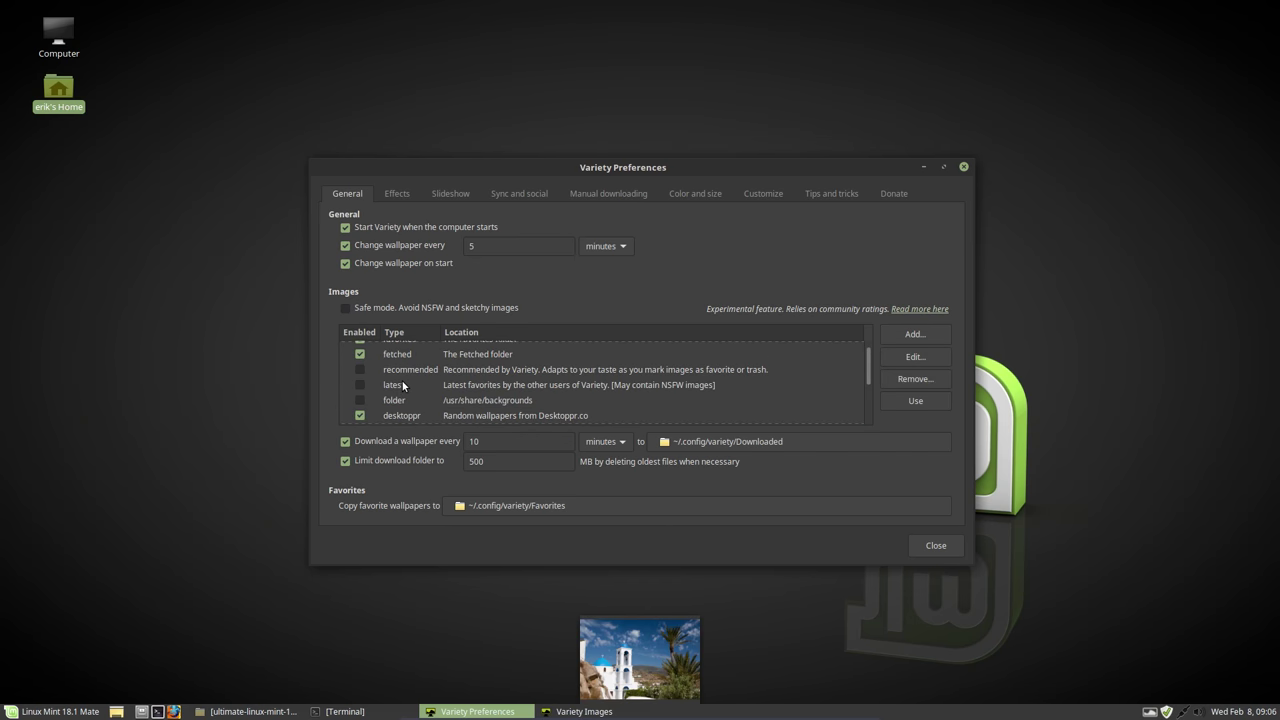
Step: Review the Effects, Slideshow, Sync and social, Manual downloading and Color tabs, then close preferences
{"action": "scroll", "coordinate": [403, 386], "scroll_direction": "down", "scroll_amount": 4}
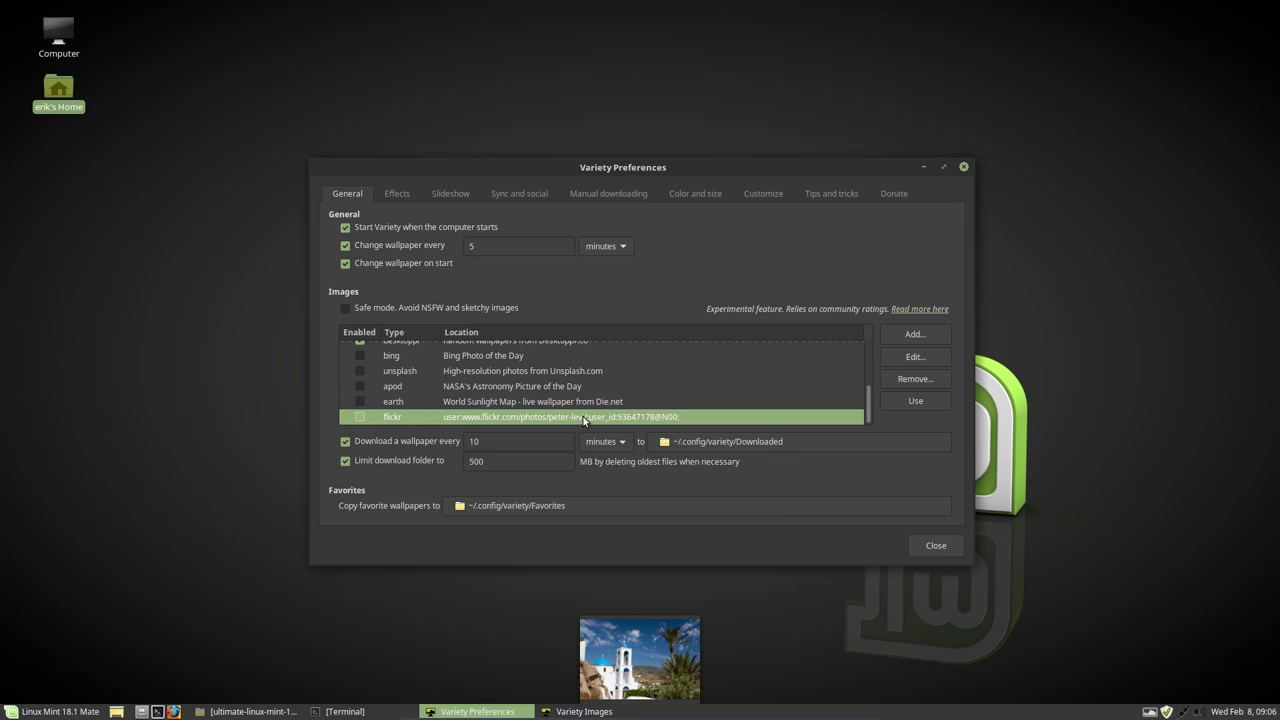
{"action": "scroll", "coordinate": [620, 413], "scroll_direction": "up", "scroll_amount": 2}
{"action": "left_click", "coordinate": [408, 195]}
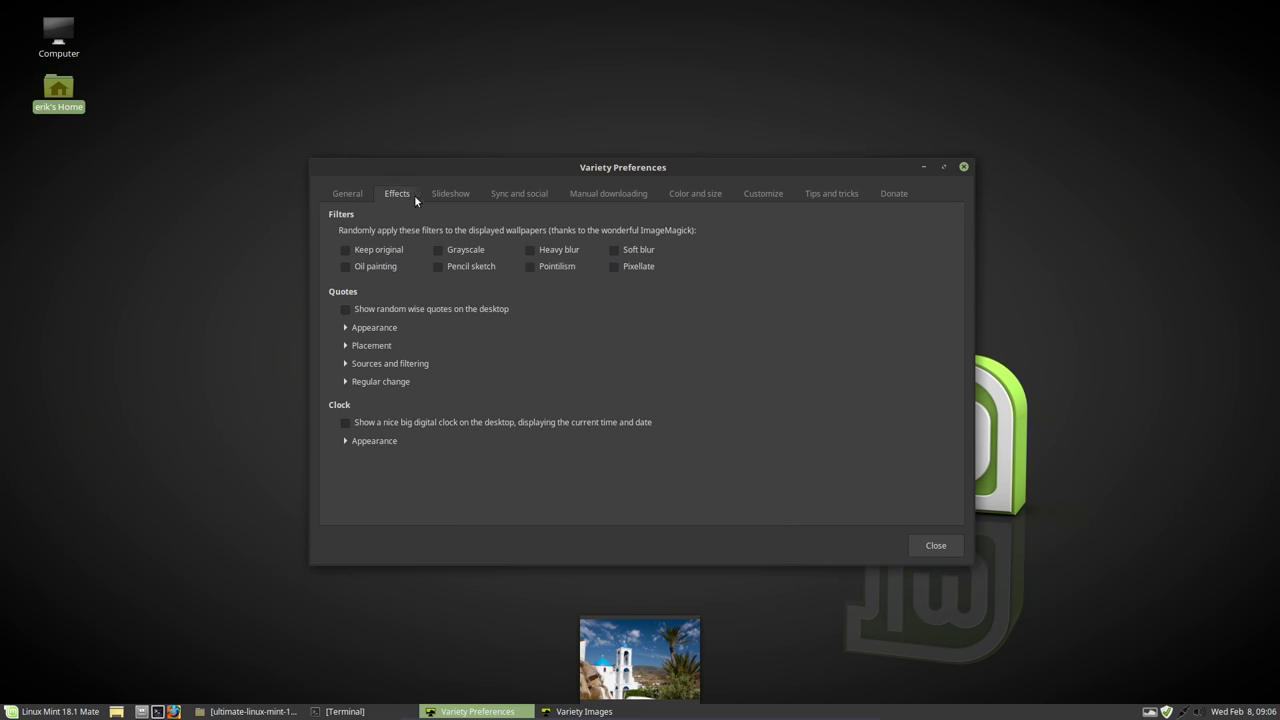
{"action": "left_click", "coordinate": [456, 196]}
{"action": "left_click", "coordinate": [520, 195]}
{"action": "left_click", "coordinate": [604, 194]}
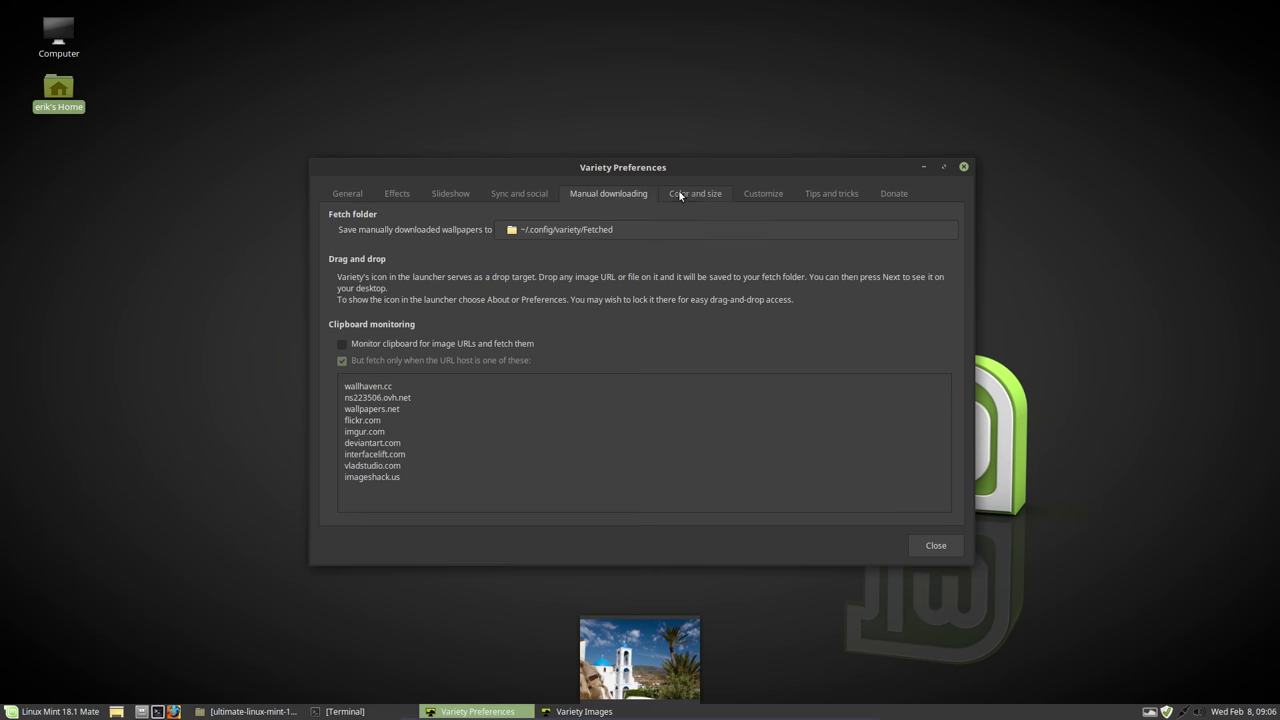
{"action": "left_click", "coordinate": [697, 195]}
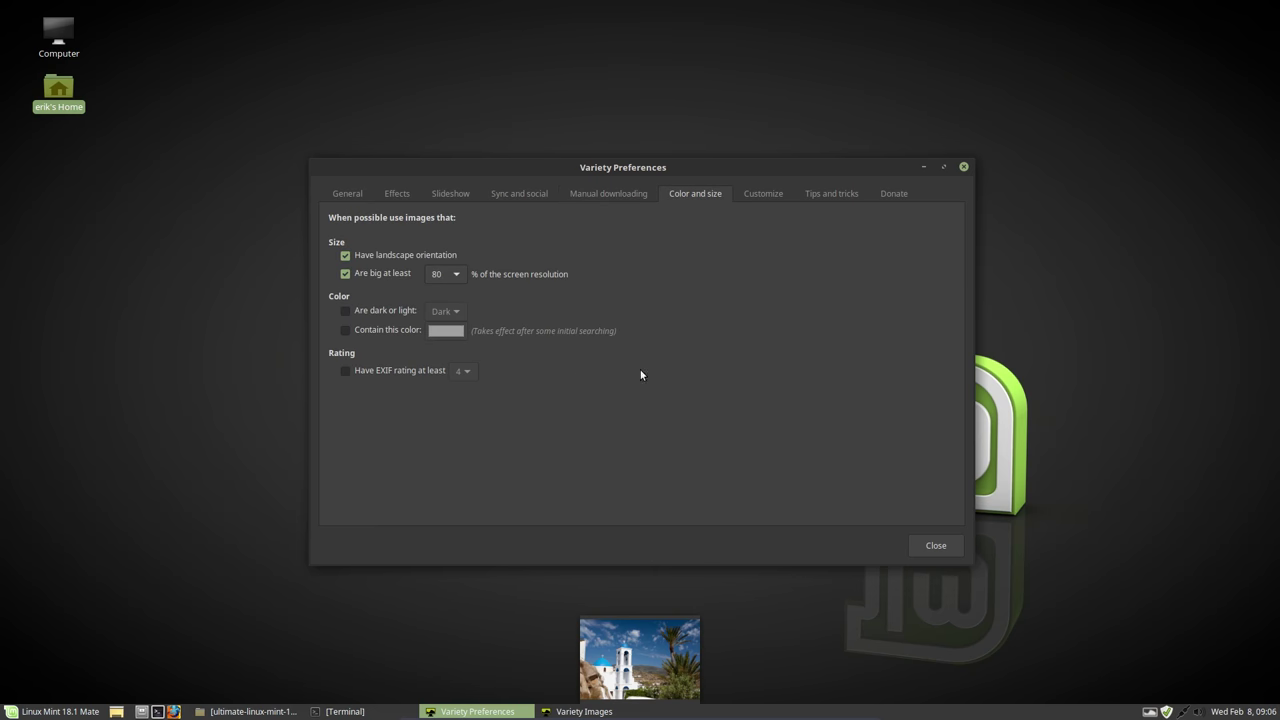
{"action": "left_click", "coordinate": [936, 545]}
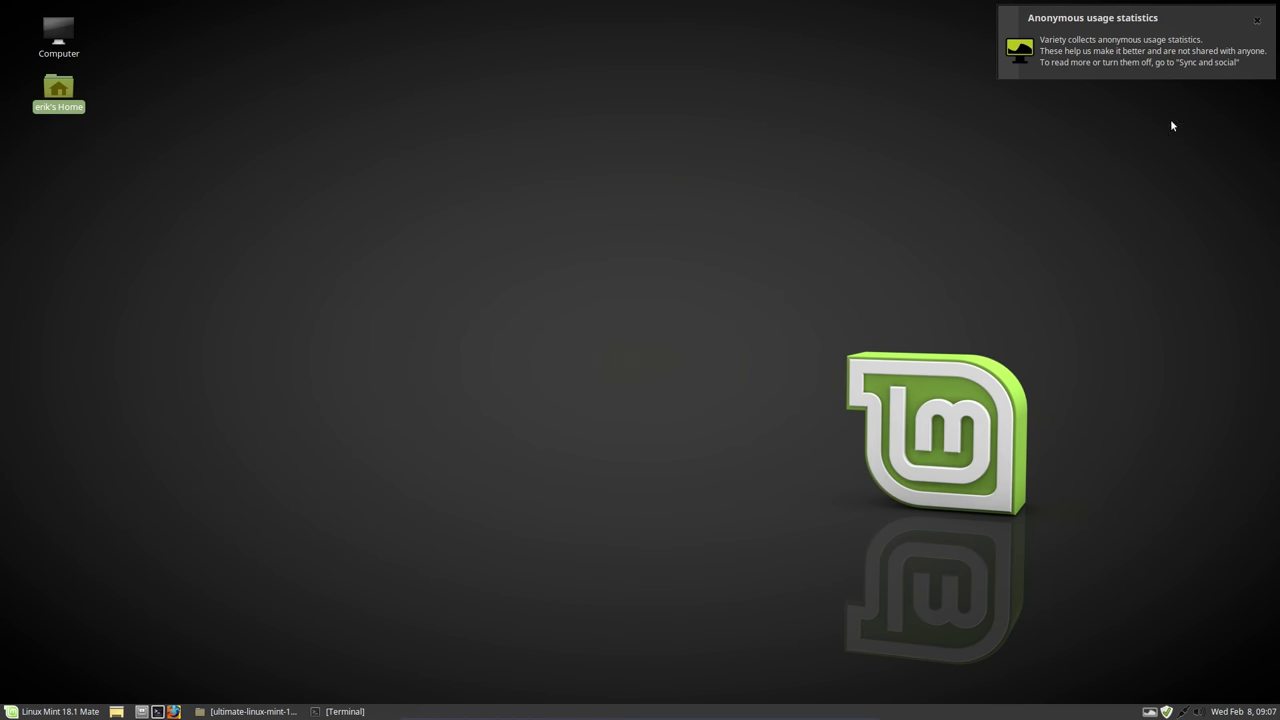
Step: Dismiss the usage-statistics and 'No more wallpapers' notifications and deselect the home icon
{"action": "left_click", "coordinate": [1255, 29]}
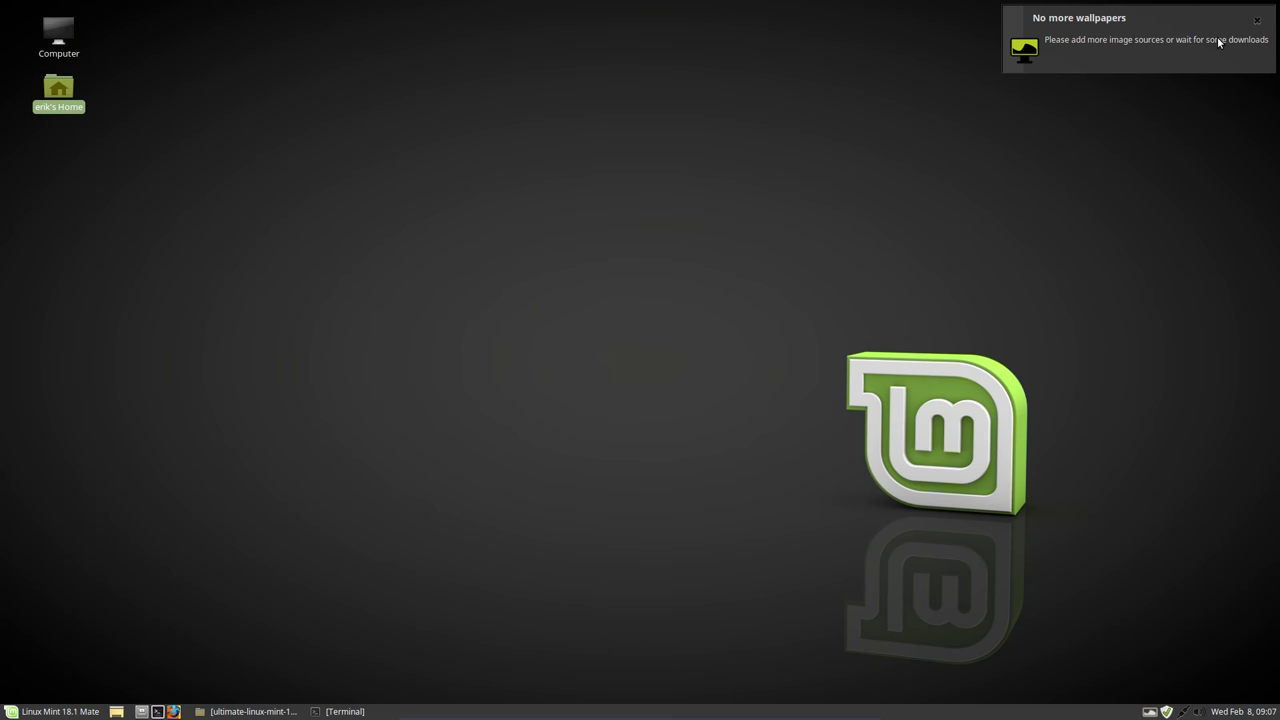
{"action": "left_click", "coordinate": [1257, 20]}
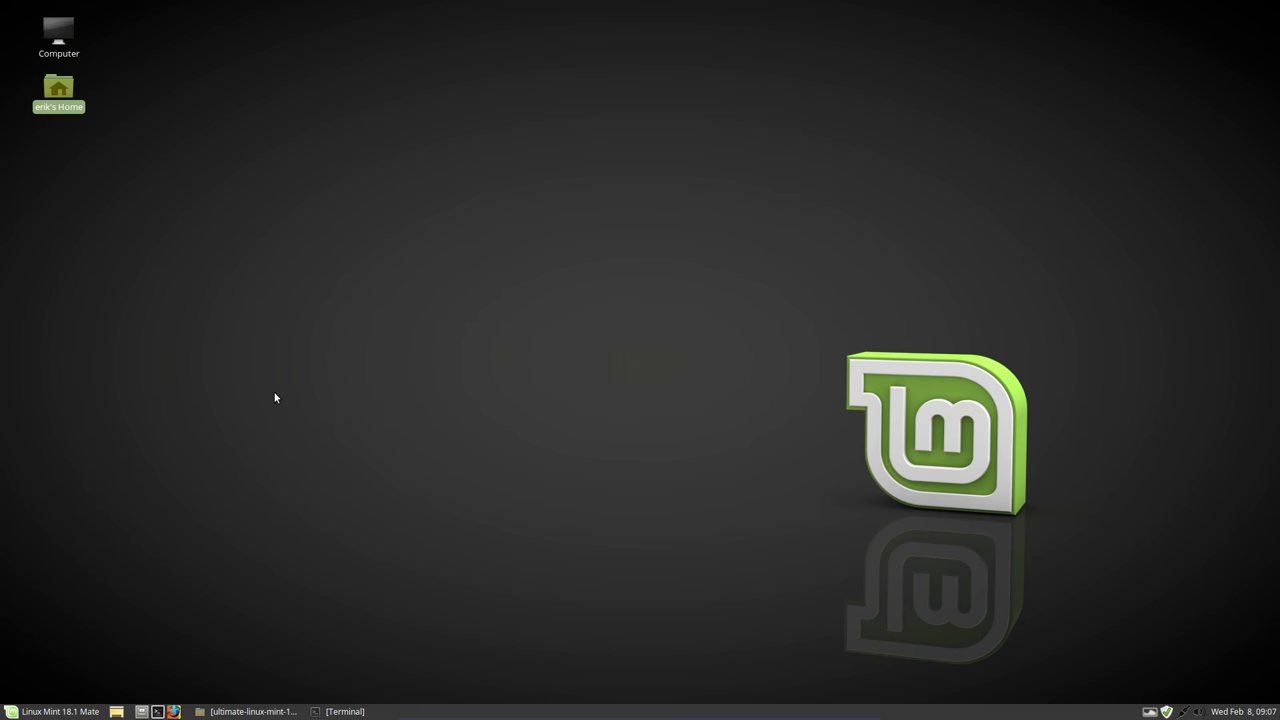
{"action": "left_click", "coordinate": [258, 412]}
Step: Launch Dropbox via the menu search 'drop' and confirm downloading its proprietary daemon
{"action": "left_click", "coordinate": [33, 714]}
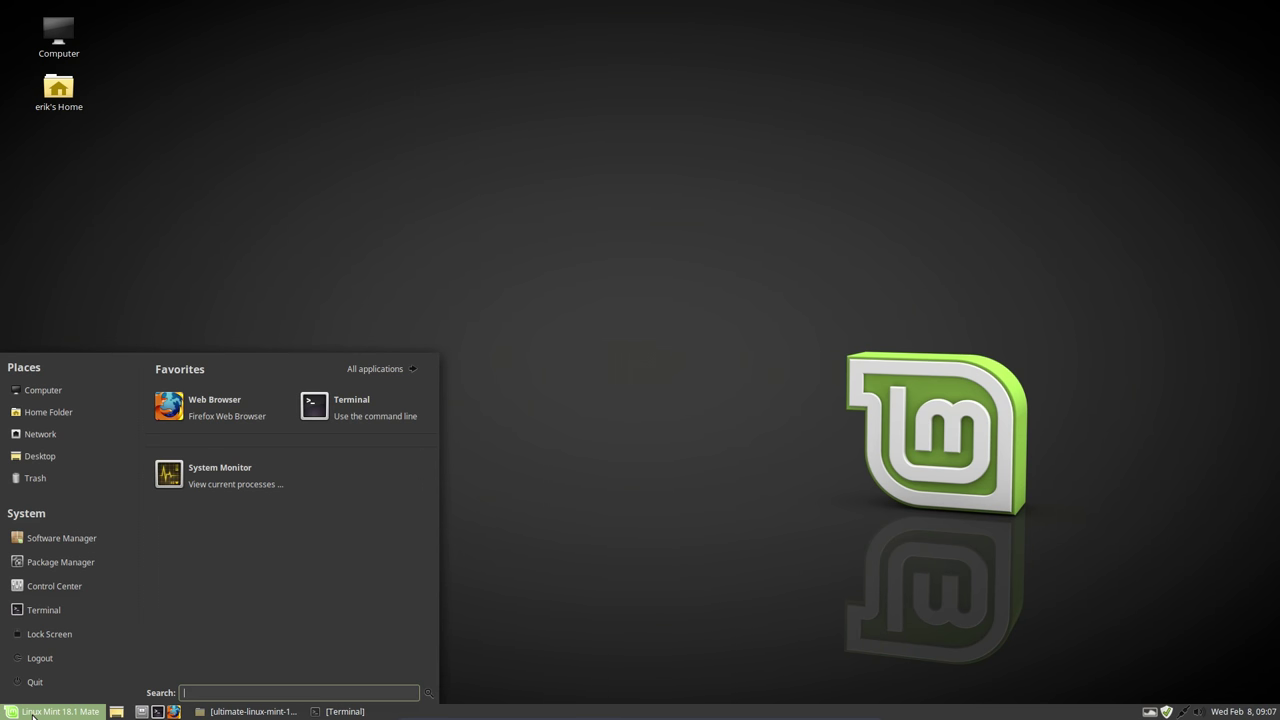
{"action": "type", "text": "drop"}
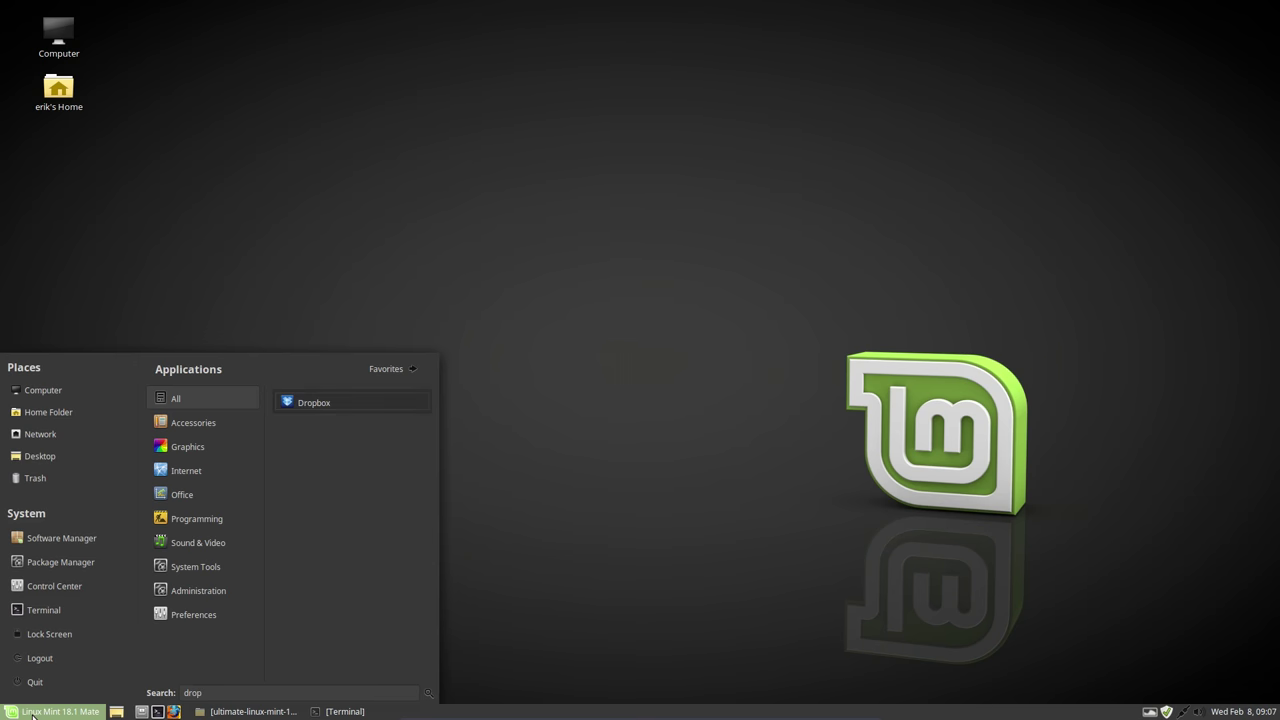
{"action": "key", "text": "Return"}
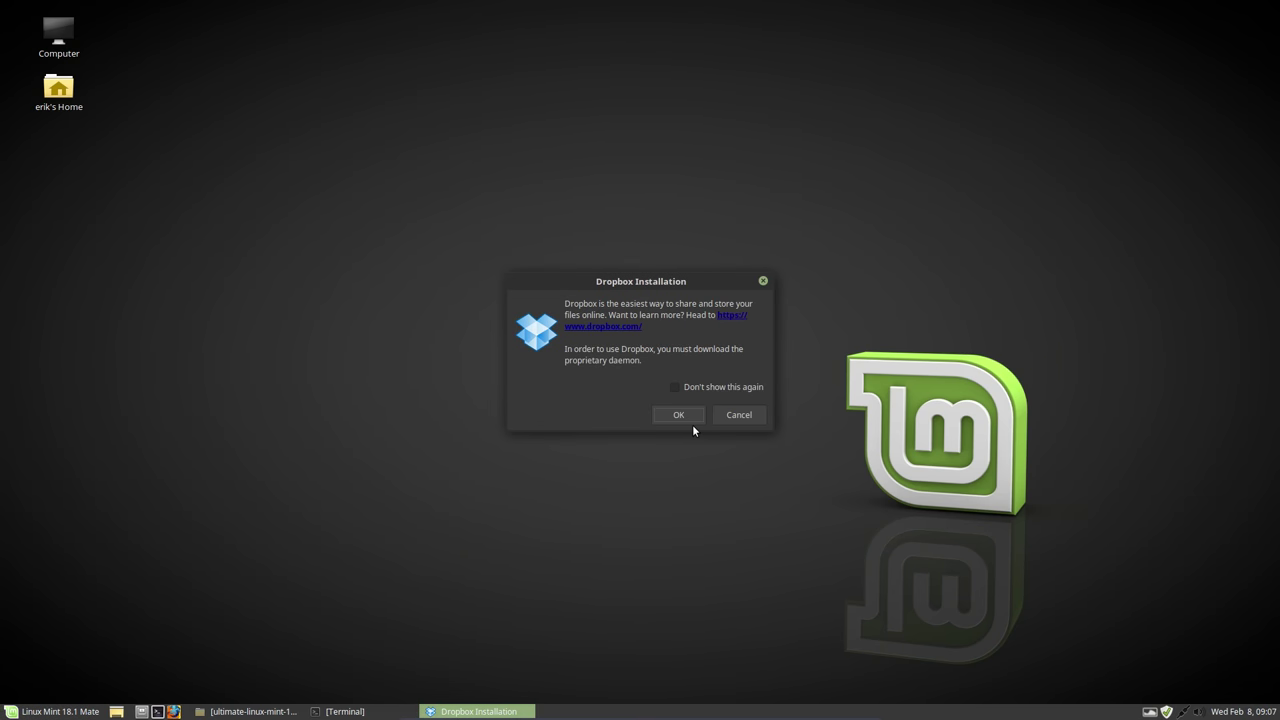
{"action": "left_click", "coordinate": [679, 416]}
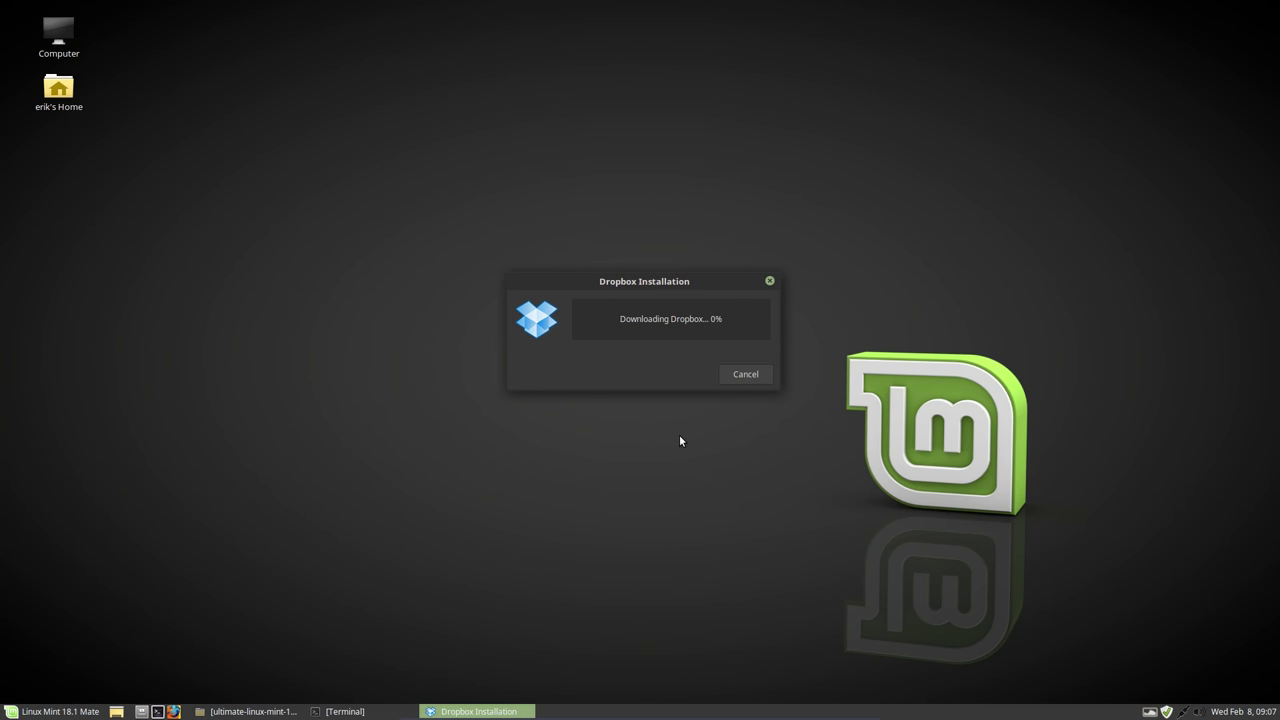
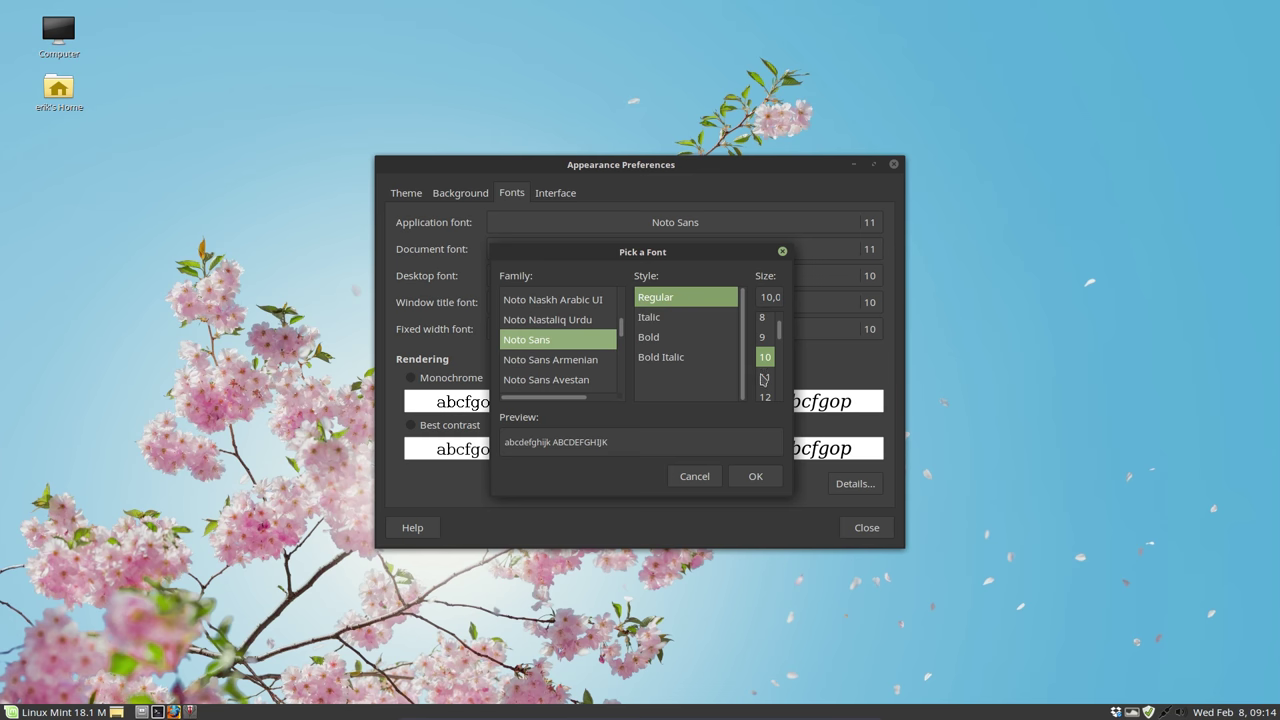
Step: Set the window title font to Noto Sans Bold at size 12, then view the Interface settings
{"action": "left_click", "coordinate": [756, 478]}
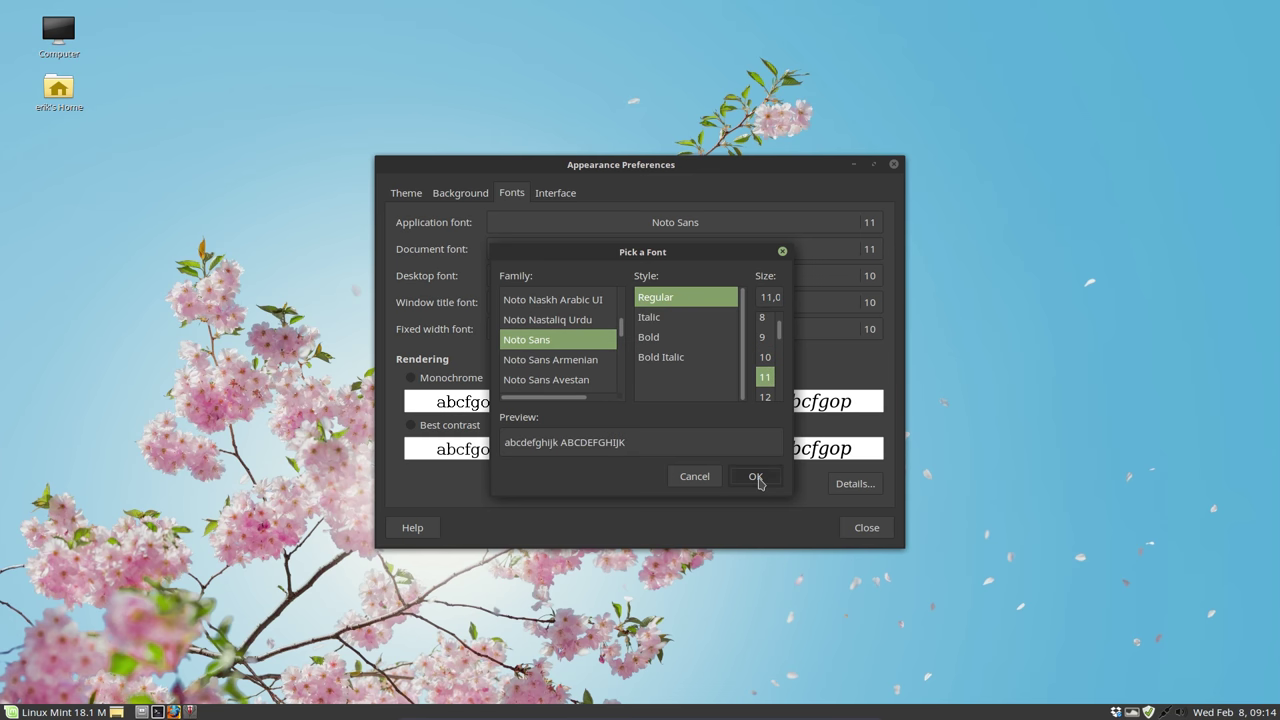
{"action": "left_click", "coordinate": [873, 309]}
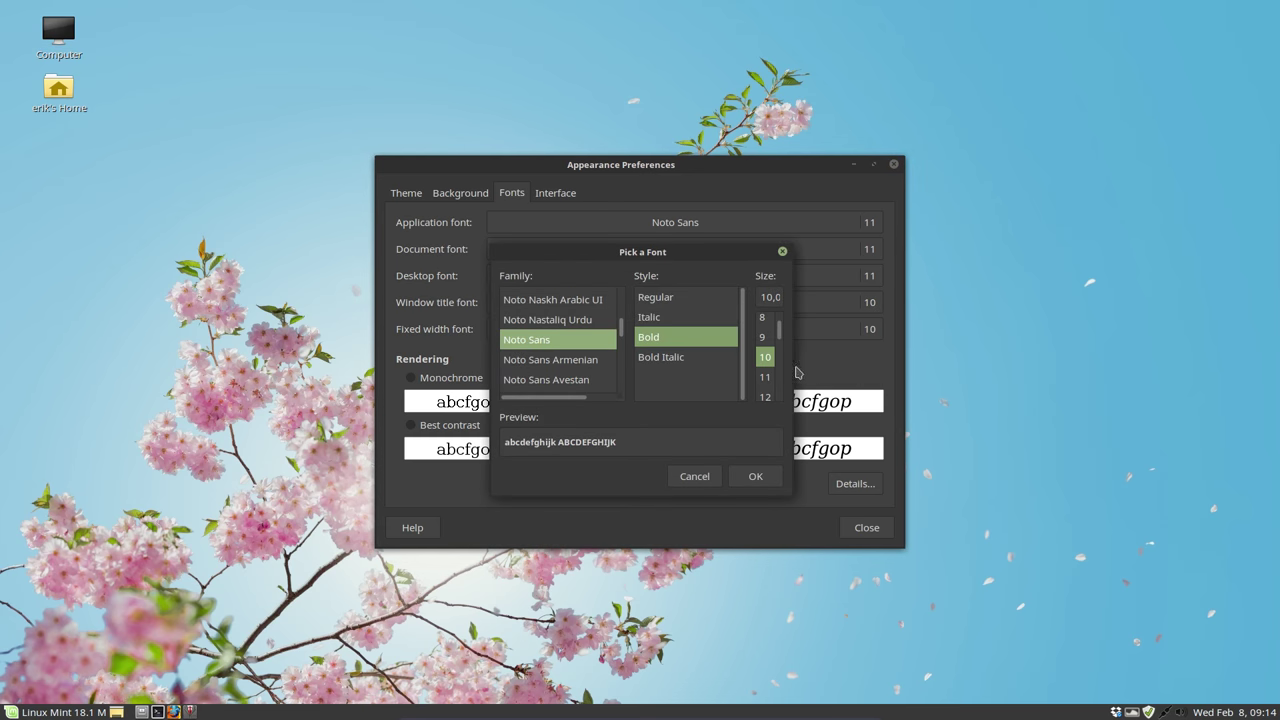
{"action": "left_click", "coordinate": [766, 391]}
{"action": "left_click", "coordinate": [755, 476]}
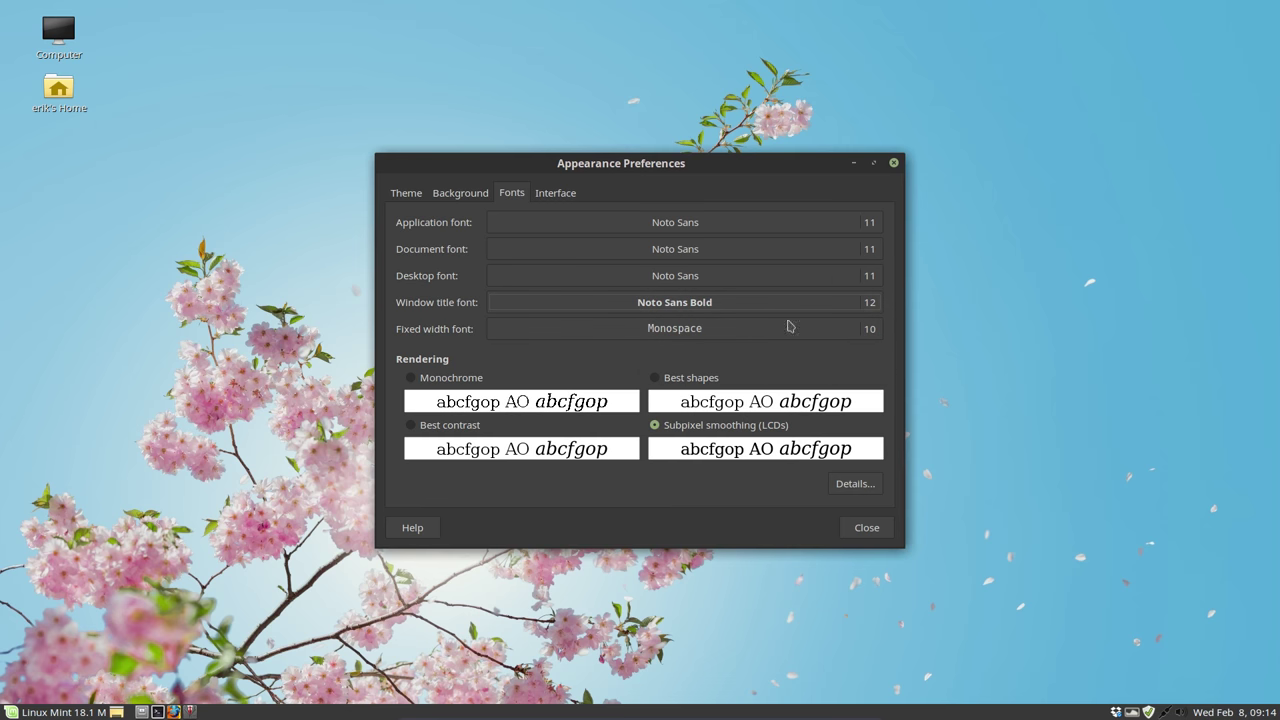
{"action": "left_click", "coordinate": [553, 198]}
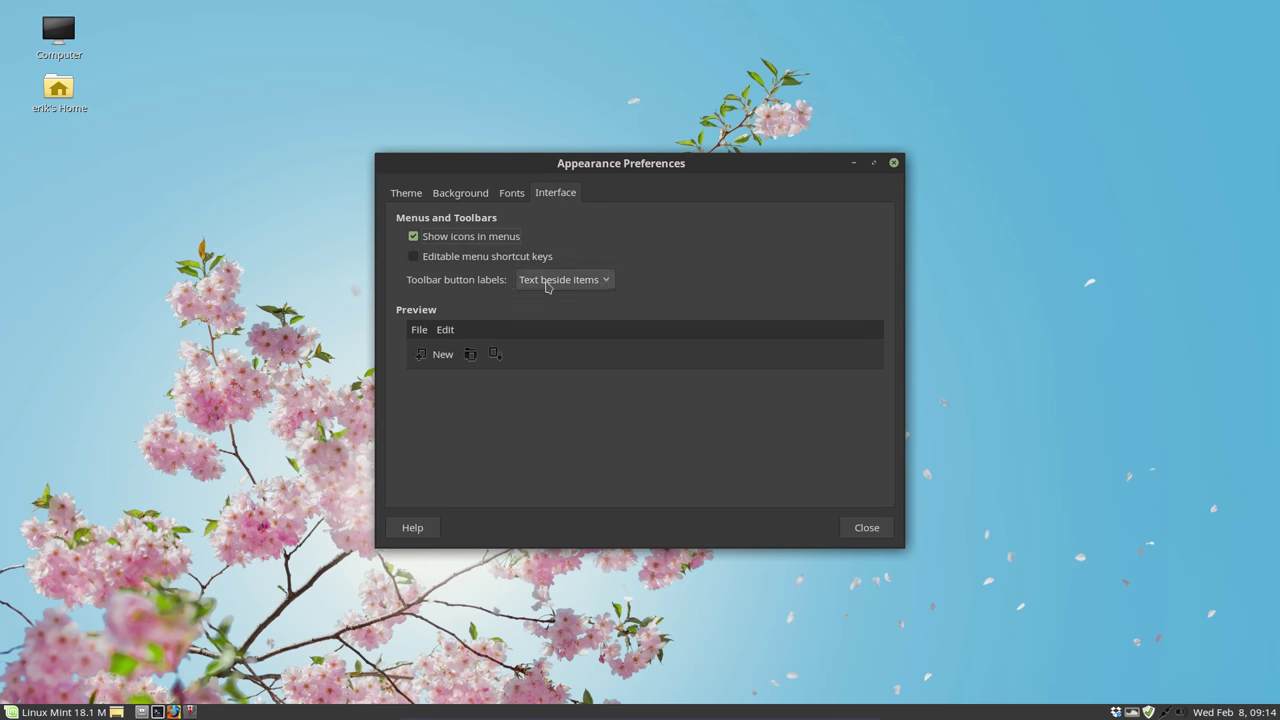
Step: Apply the theme's suggested font and preview it in the main menu
{"action": "left_click", "coordinate": [514, 198]}
{"action": "left_click", "coordinate": [452, 198]}
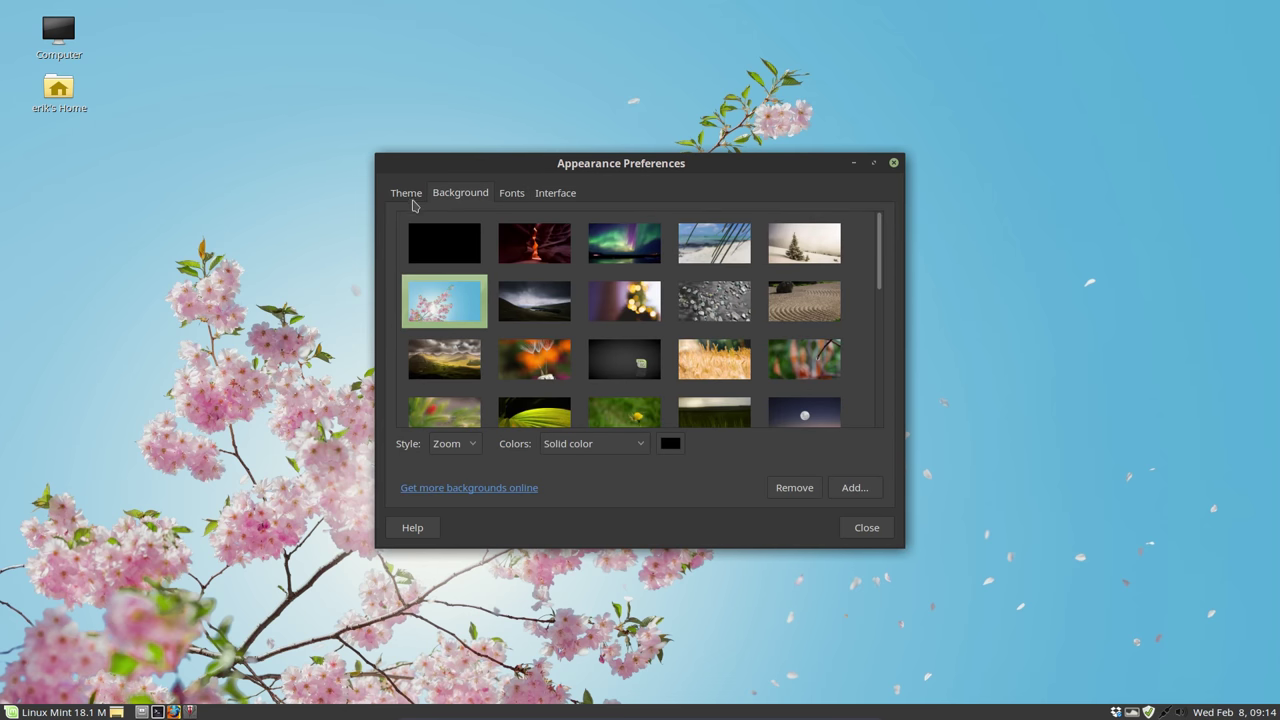
{"action": "left_click", "coordinate": [409, 196]}
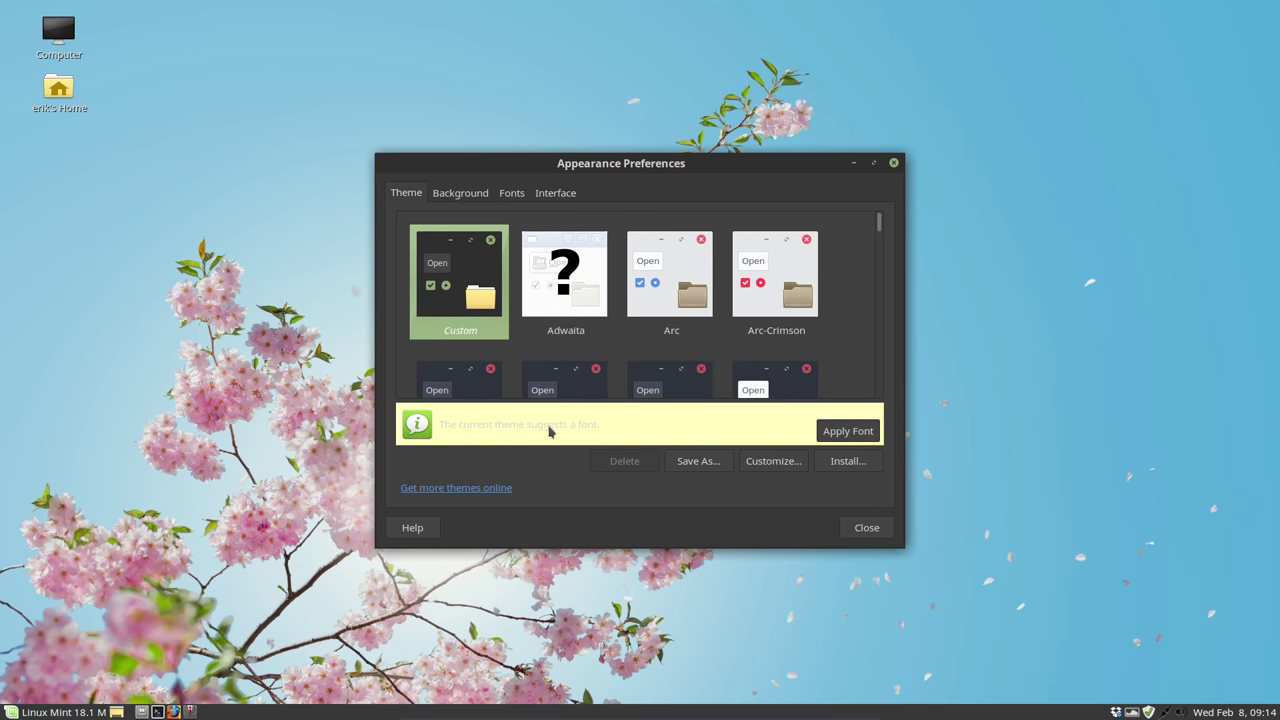
{"action": "left_click", "coordinate": [849, 434]}
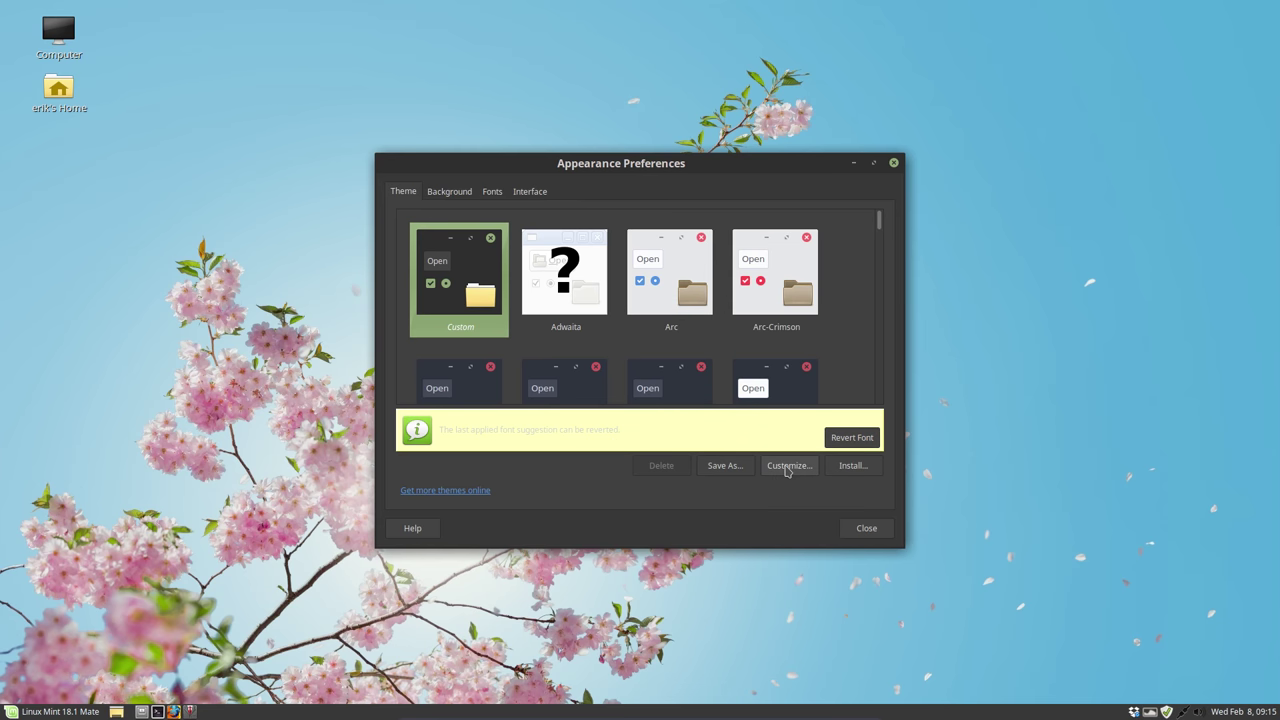
{"action": "left_click", "coordinate": [56, 713]}
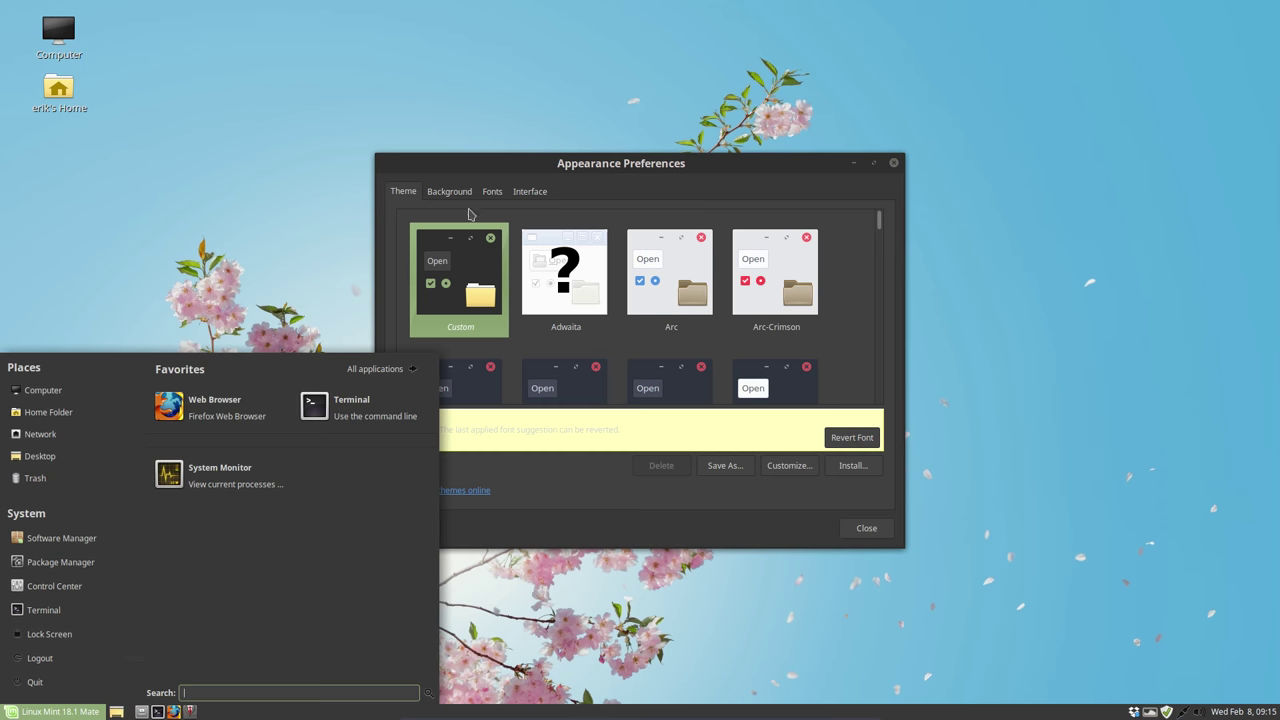
{"action": "left_click", "coordinate": [497, 188]}
Step: Set the application font back to Noto Sans 11 and return to the Theme choices
{"action": "left_click", "coordinate": [494, 191]}
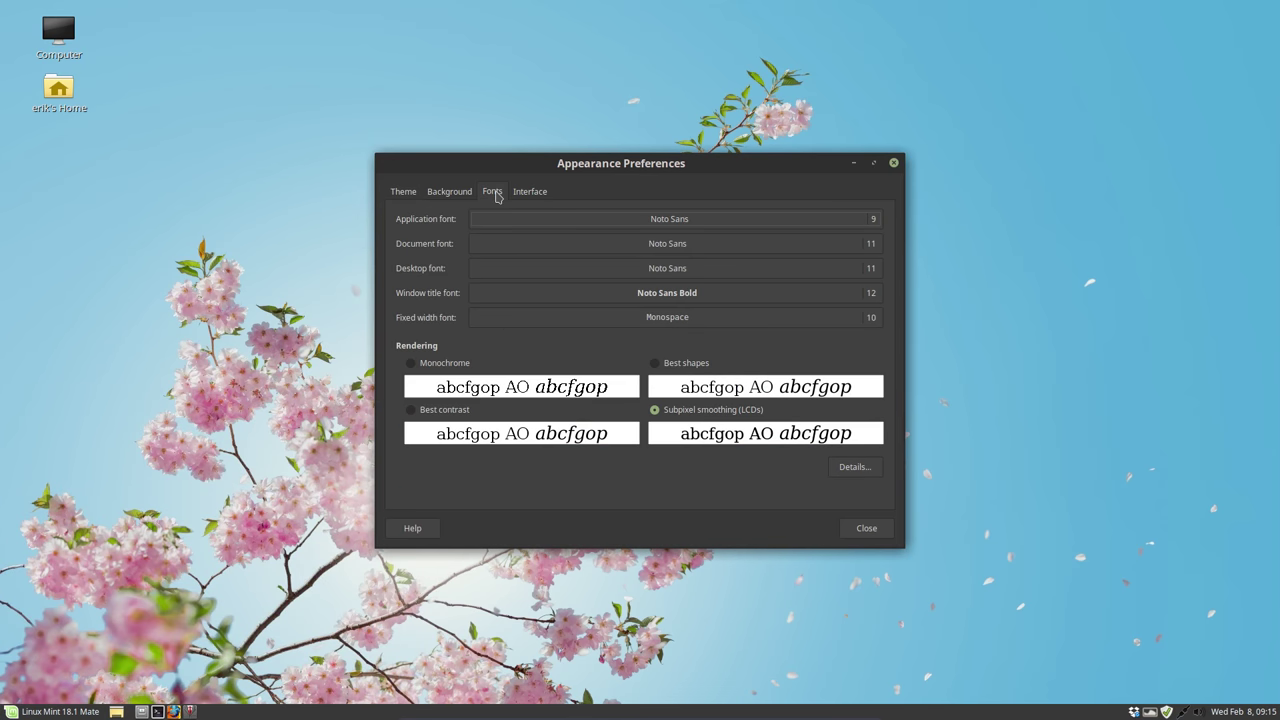
{"action": "left_click", "coordinate": [875, 220]}
{"action": "left_click", "coordinate": [773, 396]}
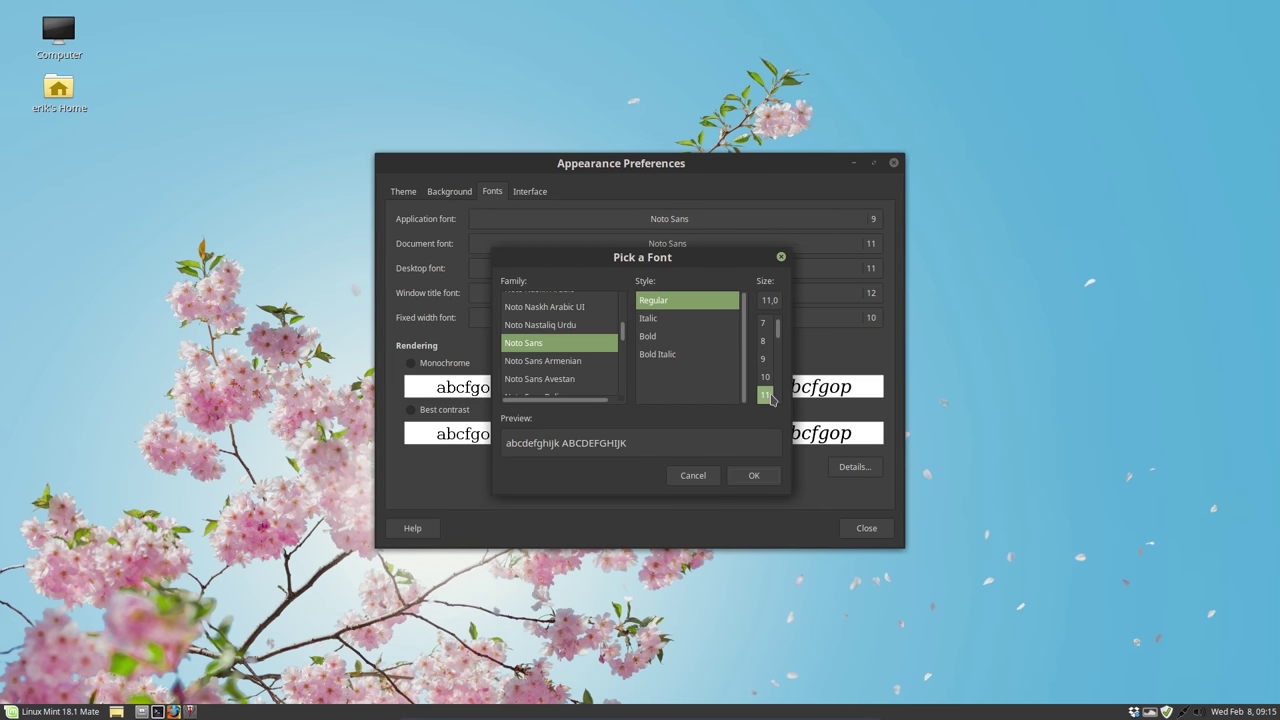
{"action": "left_click", "coordinate": [754, 478]}
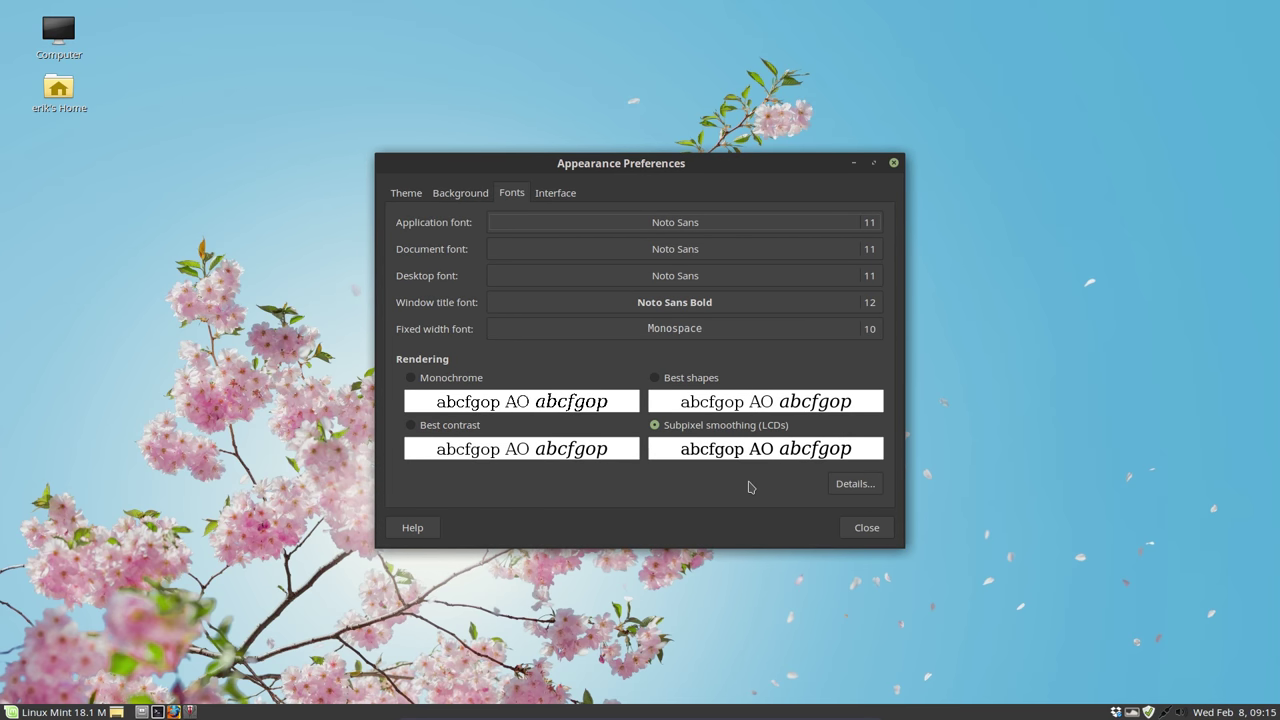
{"action": "left_click", "coordinate": [413, 197]}
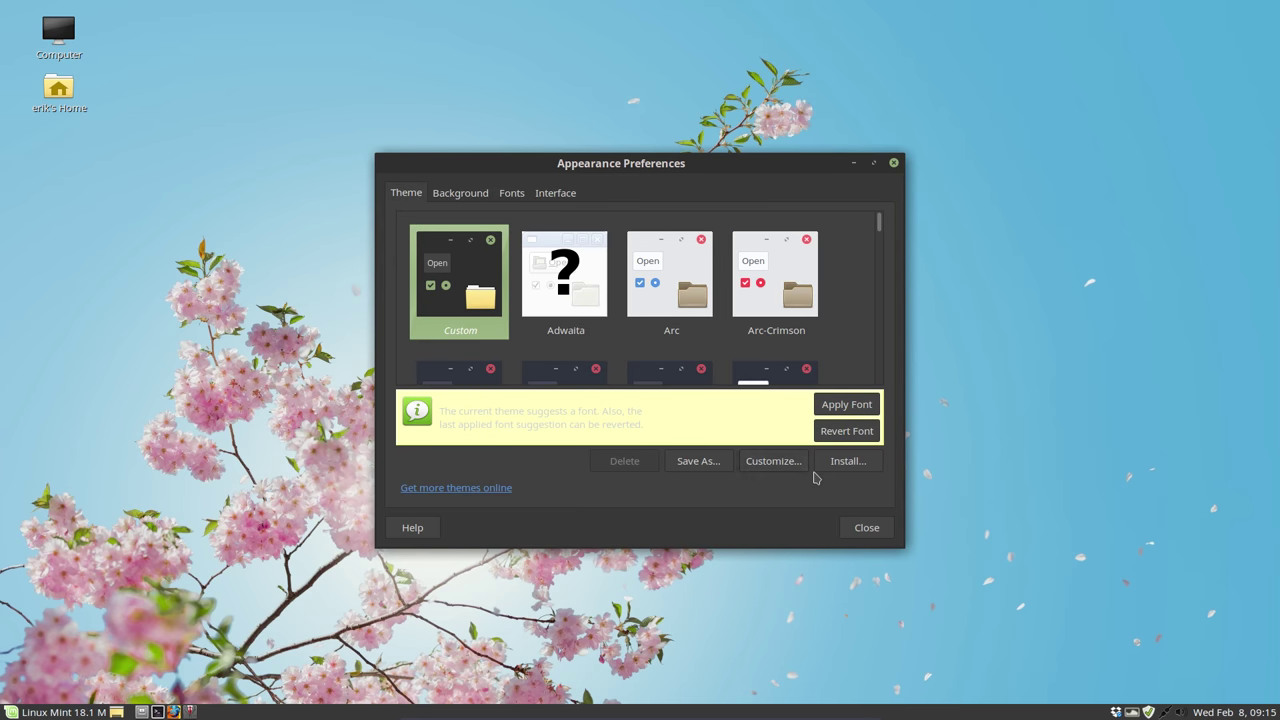
Step: Try the Arc-Dark-Crimson, Arc-Dark-Dark-Red and Arc-Crimson controls themes, previewing them in the main menu
{"action": "left_click", "coordinate": [774, 460]}
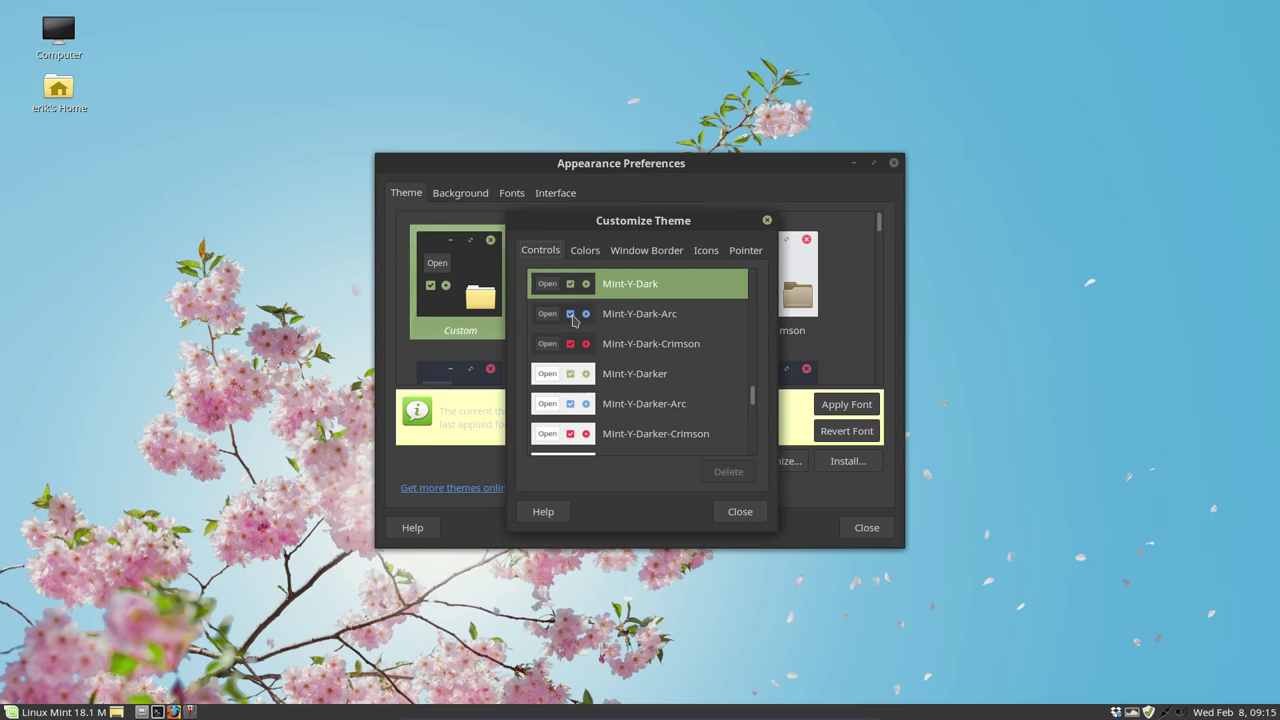
{"action": "scroll", "coordinate": [600, 370], "scroll_direction": "up", "scroll_amount": 3}
{"action": "scroll", "coordinate": [629, 403], "scroll_direction": "up", "scroll_amount": 10}
{"action": "scroll", "coordinate": [629, 404], "scroll_direction": "up", "scroll_amount": 3}
{"action": "scroll", "coordinate": [629, 403], "scroll_direction": "down", "scroll_amount": 10}
{"action": "scroll", "coordinate": [620, 395], "scroll_direction": "up", "scroll_amount": 5}
{"action": "scroll", "coordinate": [617, 391], "scroll_direction": "up", "scroll_amount": 10}
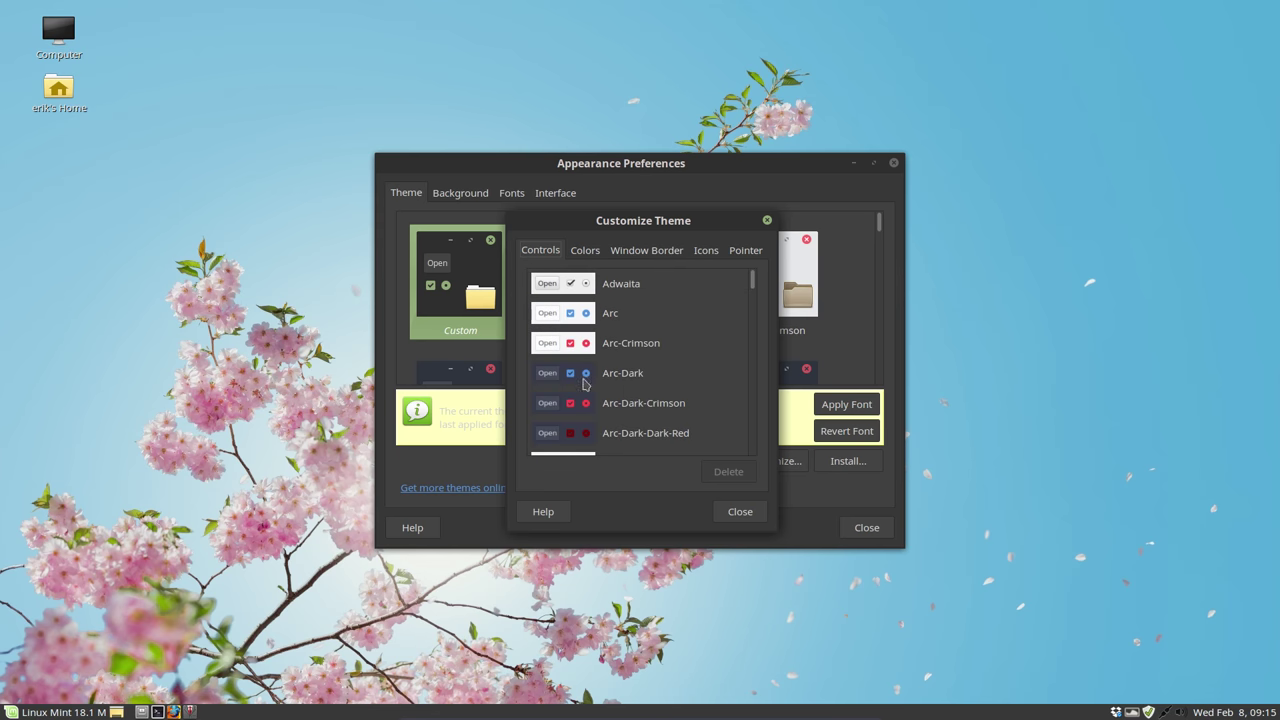
{"action": "left_click", "coordinate": [580, 403]}
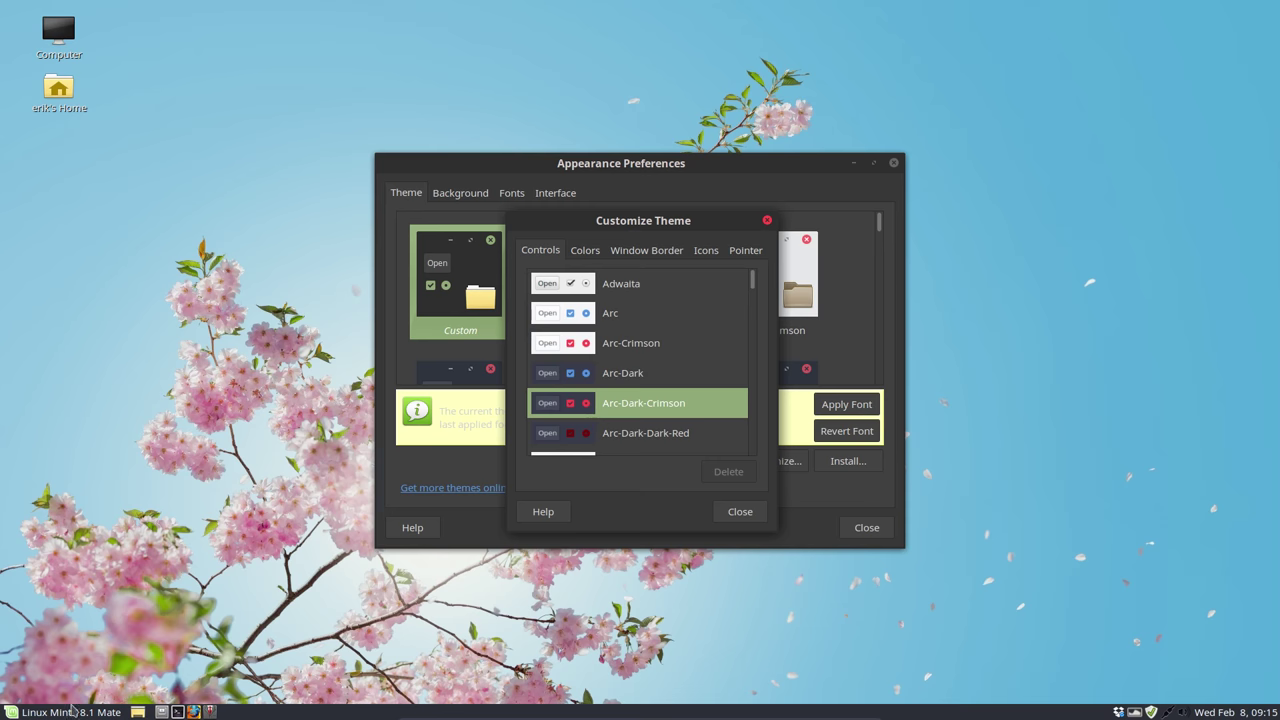
{"action": "left_click", "coordinate": [72, 712]}
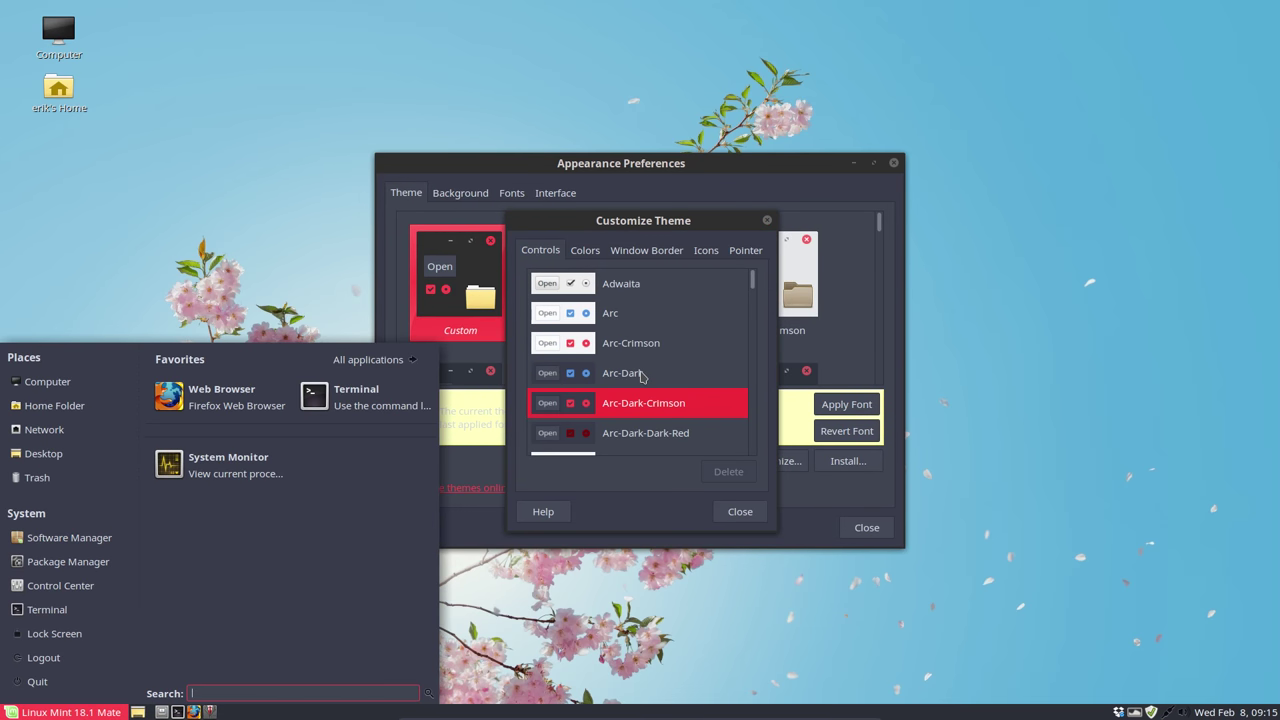
{"action": "left_click", "coordinate": [642, 434]}
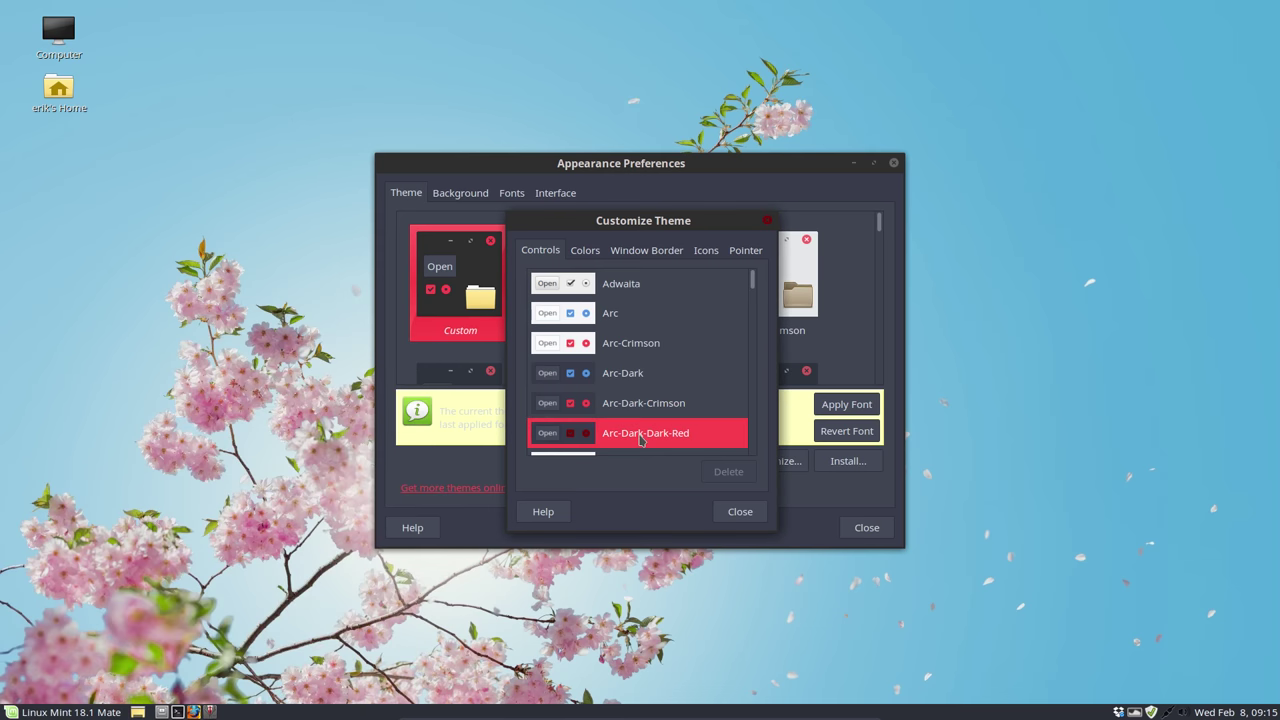
{"action": "left_click", "coordinate": [72, 712]}
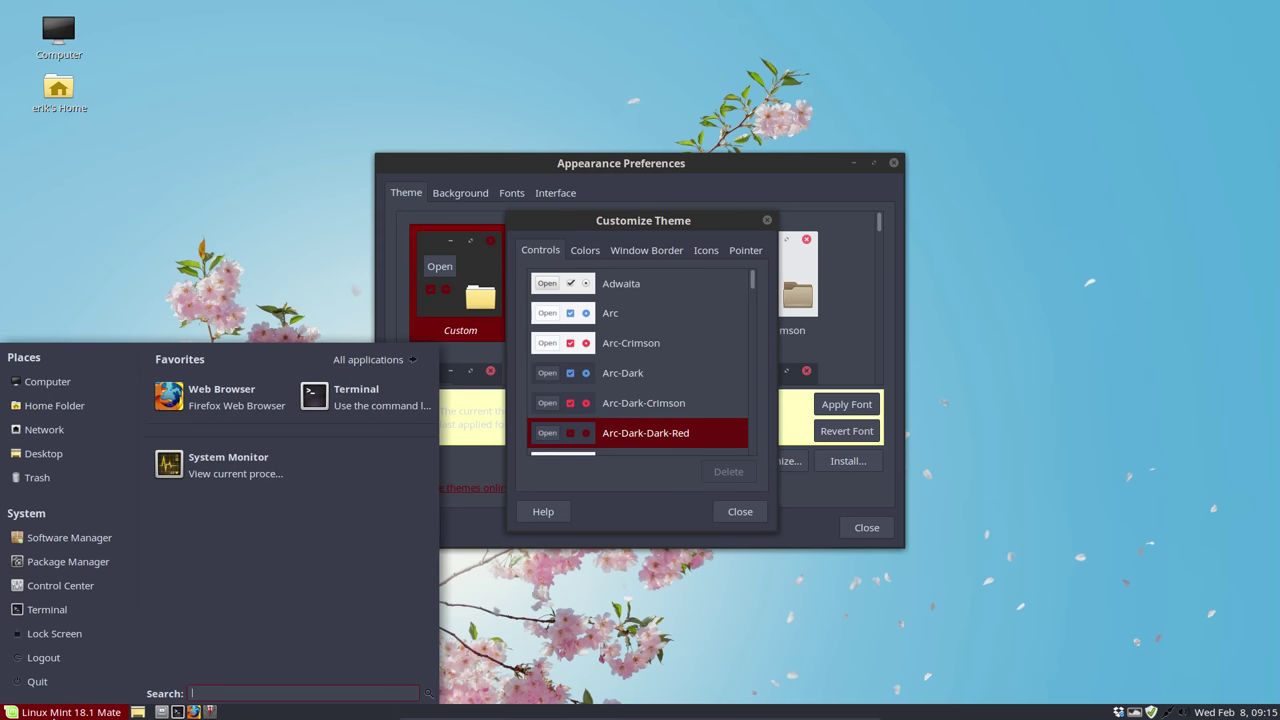
{"action": "left_click", "coordinate": [638, 345]}
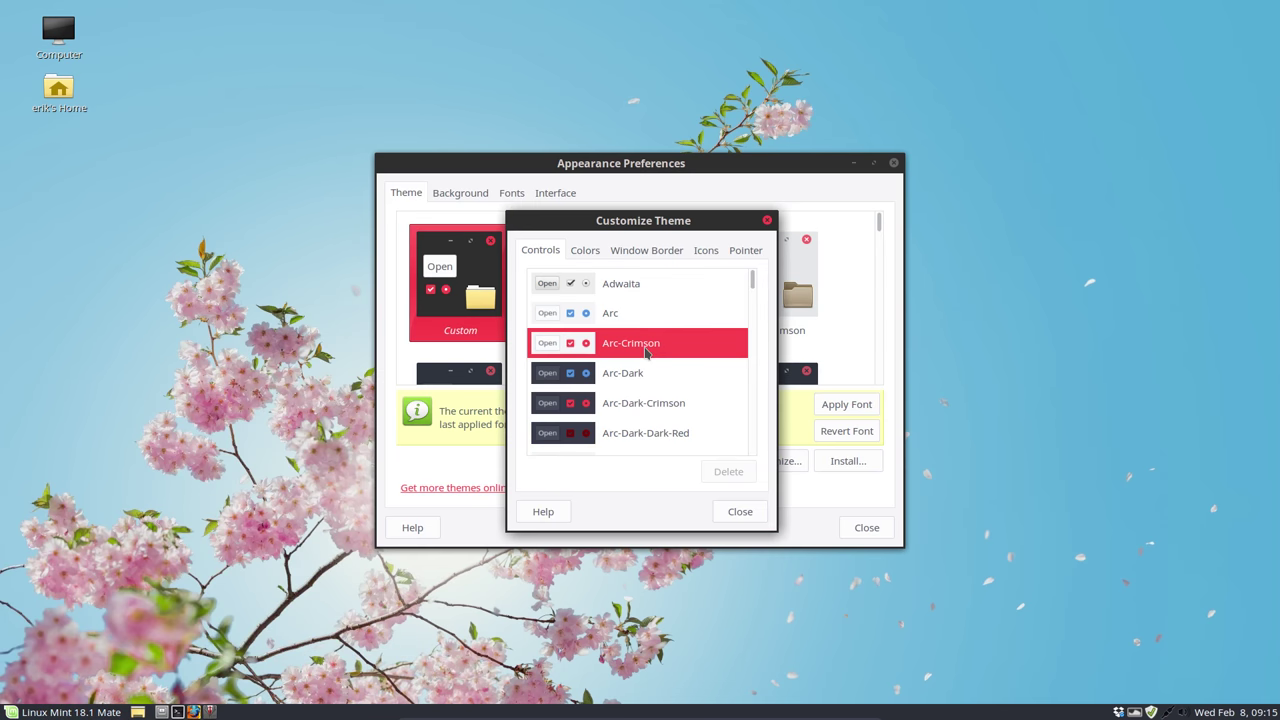
Step: Step through the Arc-Darker controls variants, from Arc-Darker-Froly up to Arc-Darker
{"action": "left_click_drag", "start_coordinate": [657, 222], "coordinate": [712, 268]}
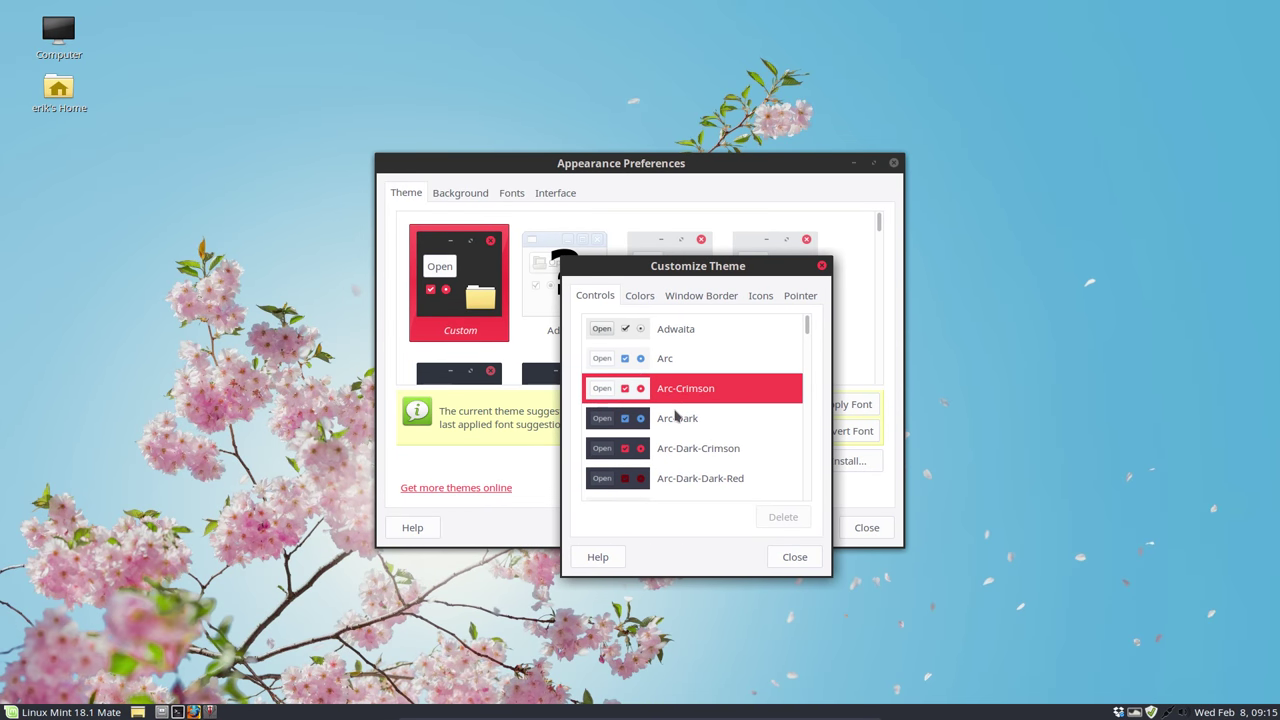
{"action": "scroll", "coordinate": [676, 418], "scroll_direction": "down", "scroll_amount": 10}
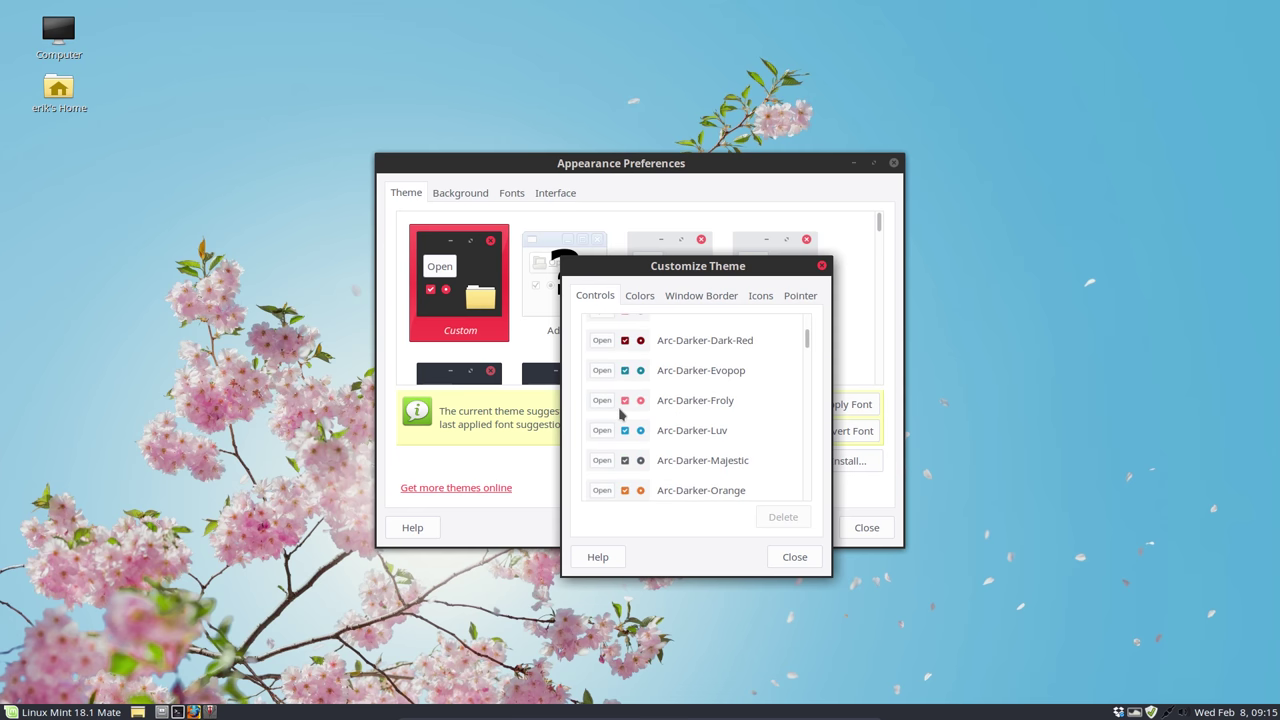
{"action": "left_click", "coordinate": [620, 410]}
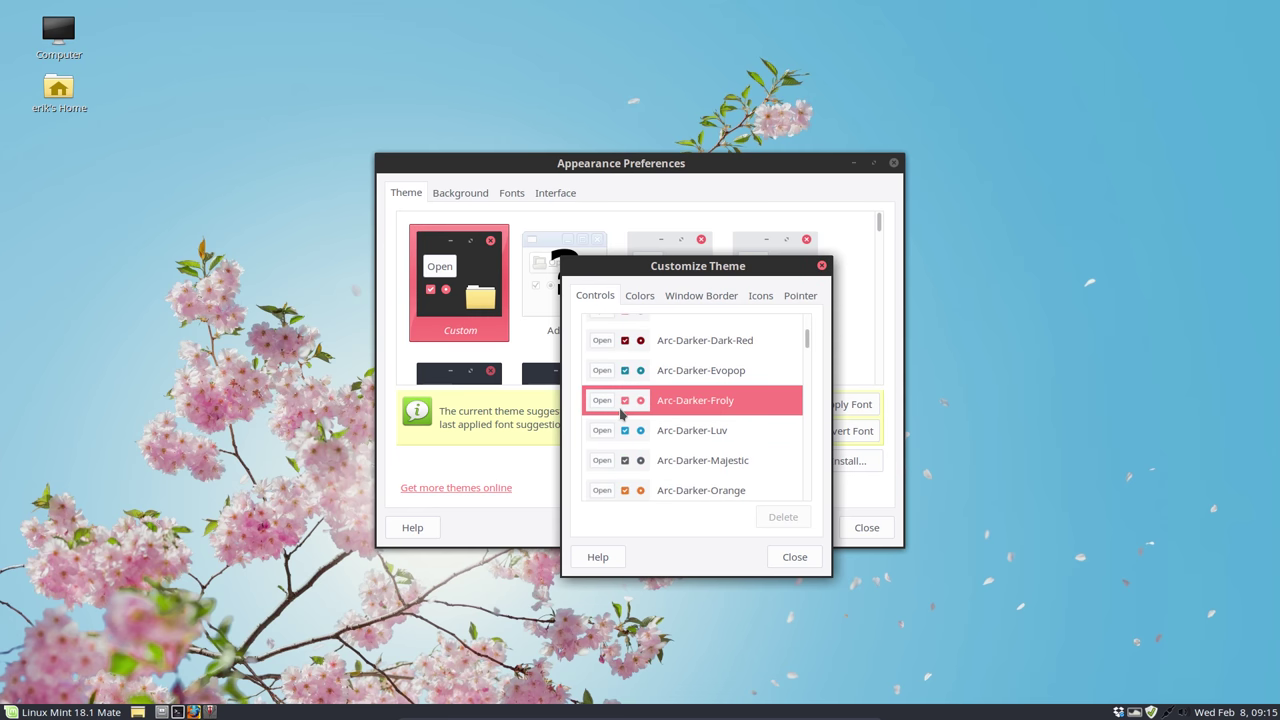
{"action": "key", "text": "Up"}
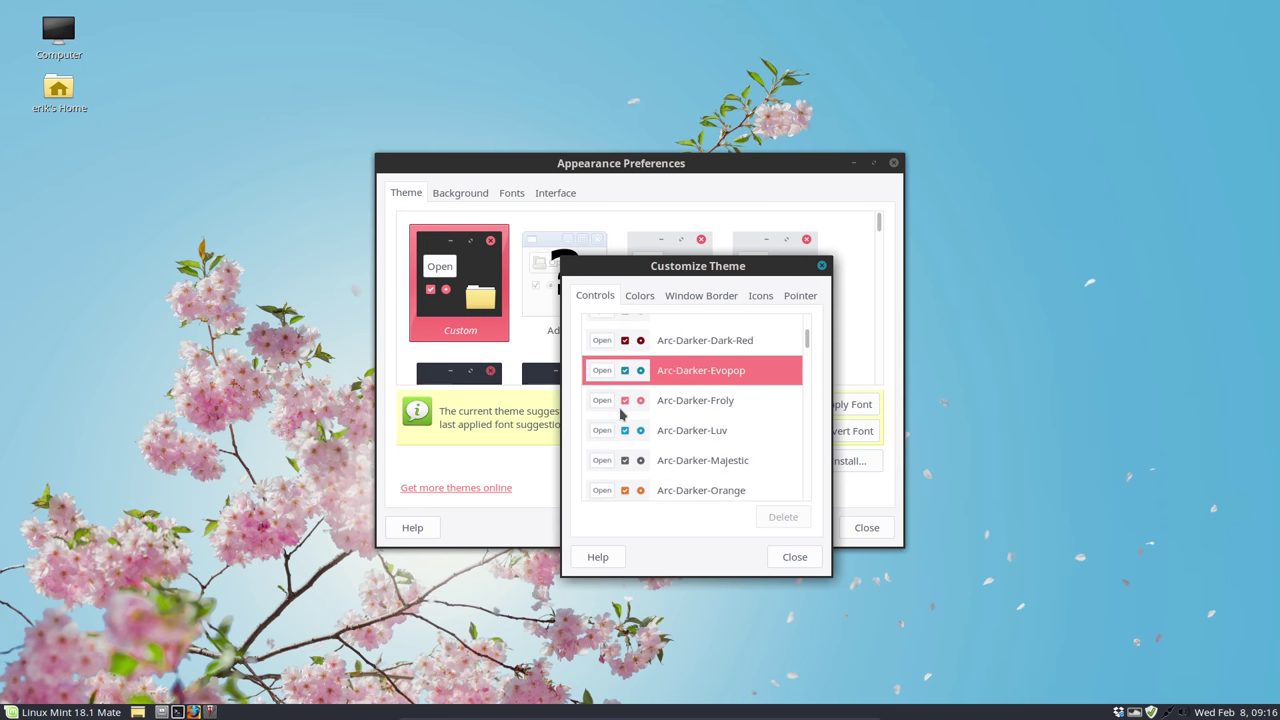
{"action": "key", "text": "Up"}
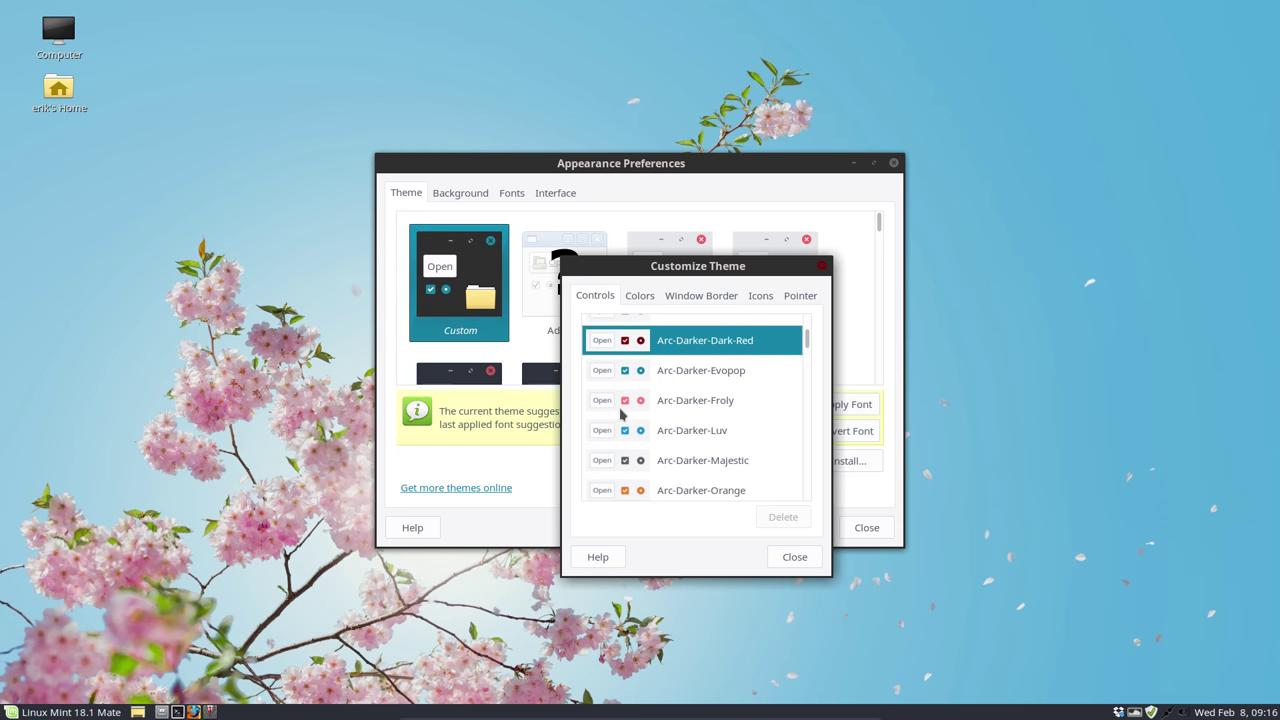
{"action": "key", "text": "Up"}
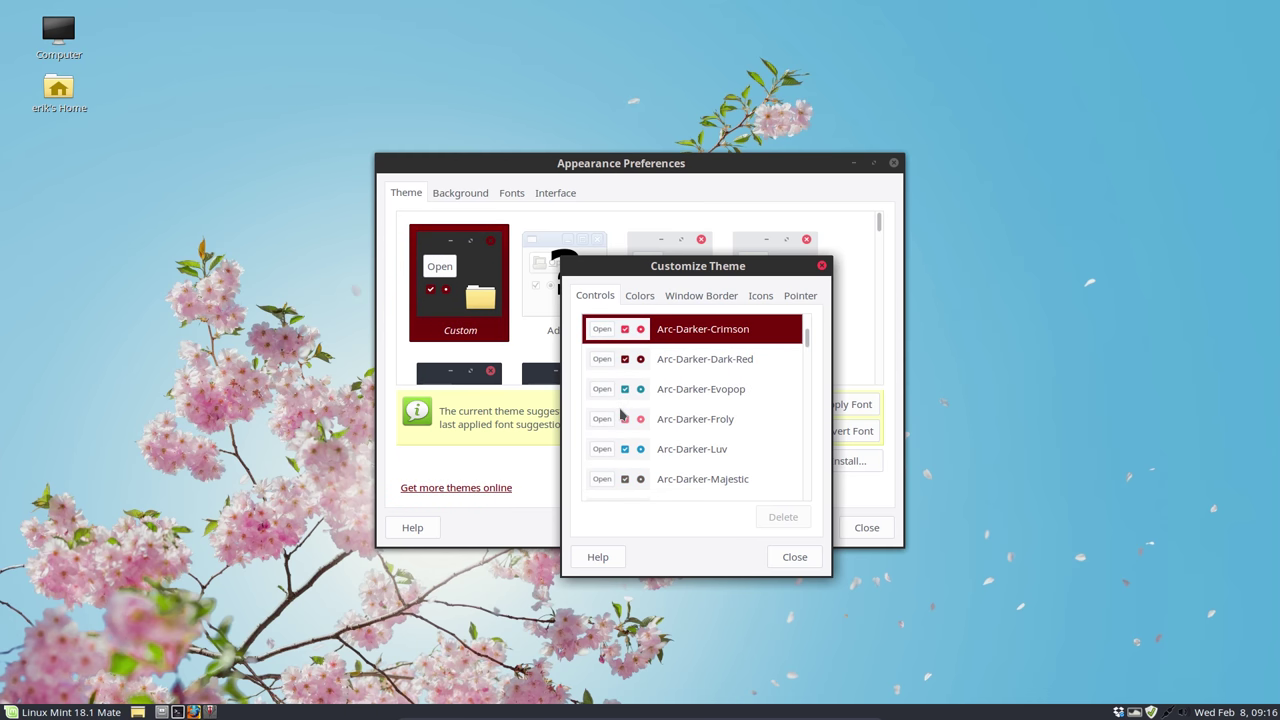
{"action": "key", "text": "Up"}
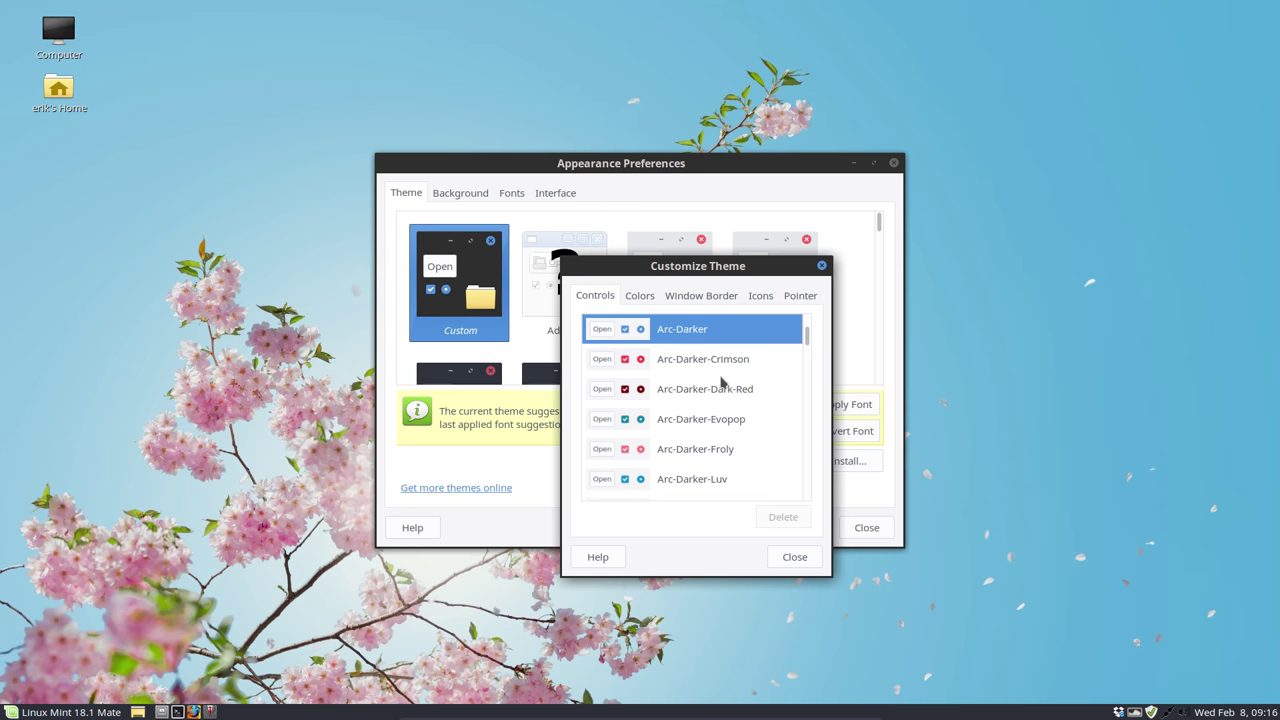
Step: Settle on Arc-Dark-Watusi controls after trying Arc-Dark-Tacao, then open Variety's tray menu
{"action": "scroll", "coordinate": [717, 380], "scroll_direction": "down", "scroll_amount": 2}
{"action": "scroll", "coordinate": [717, 383], "scroll_direction": "down", "scroll_amount": 5}
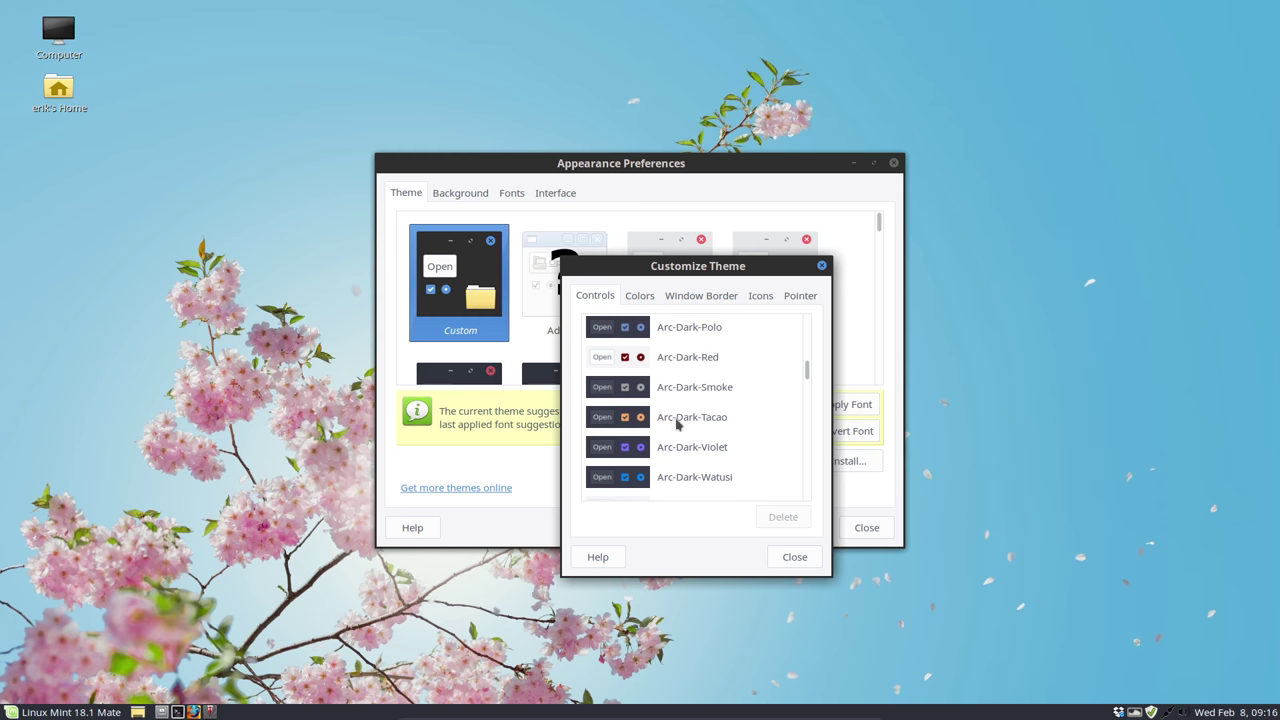
{"action": "left_click", "coordinate": [677, 424]}
{"action": "left_click", "coordinate": [686, 479]}
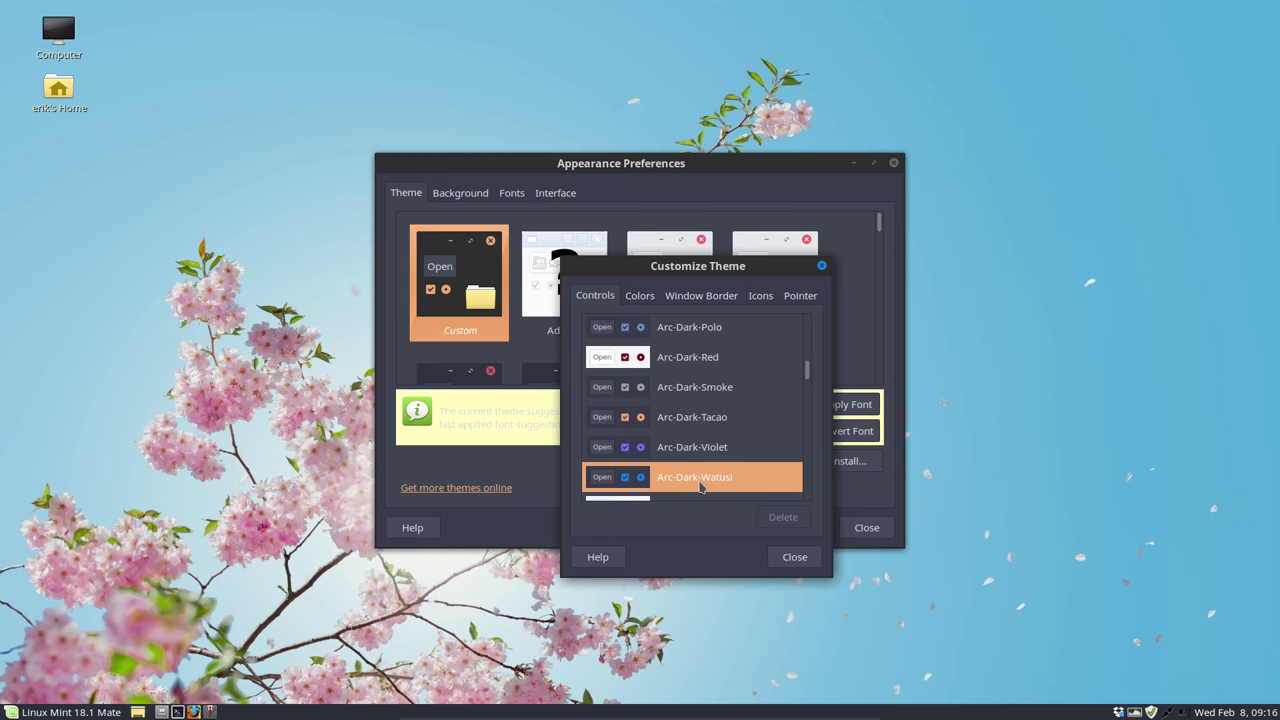
{"action": "mouse_move", "coordinate": [745, 268]}
{"action": "left_mouse_down"}
{"action": "mouse_move", "coordinate": [687, 253]}
{"action": "mouse_move", "coordinate": [768, 262]}
{"action": "left_mouse_up"}
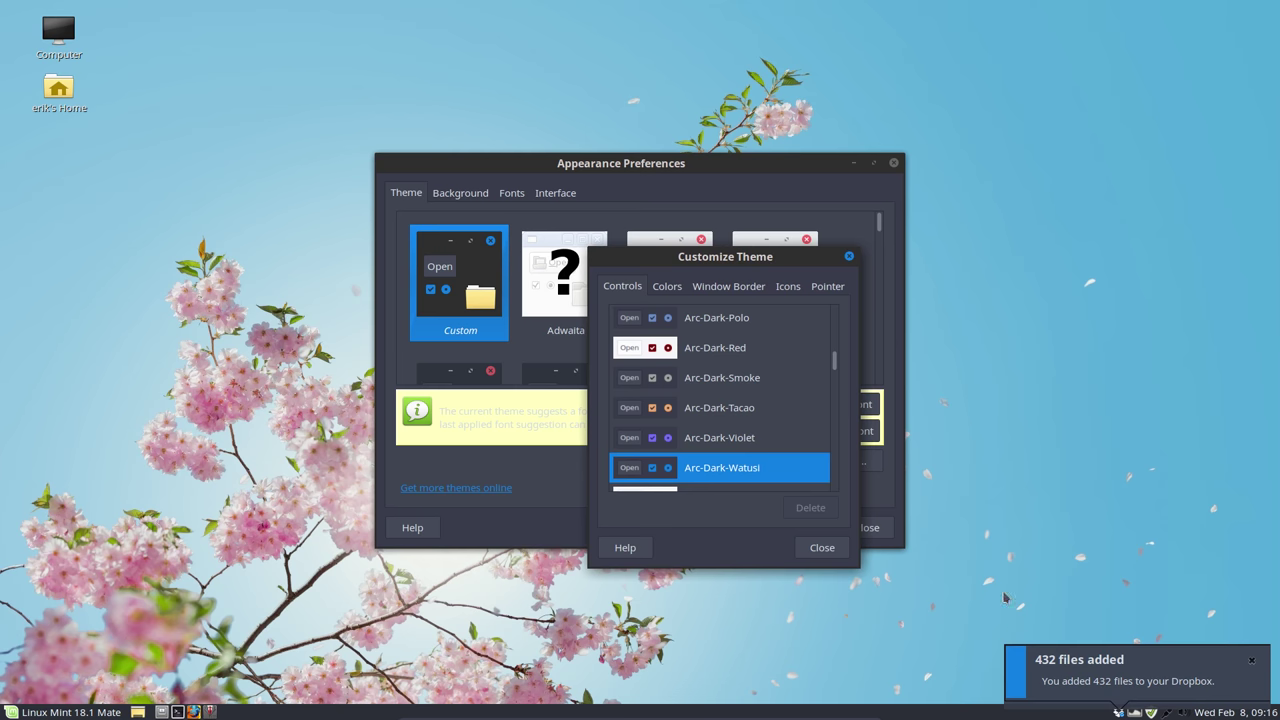
{"action": "left_click", "coordinate": [1135, 712]}
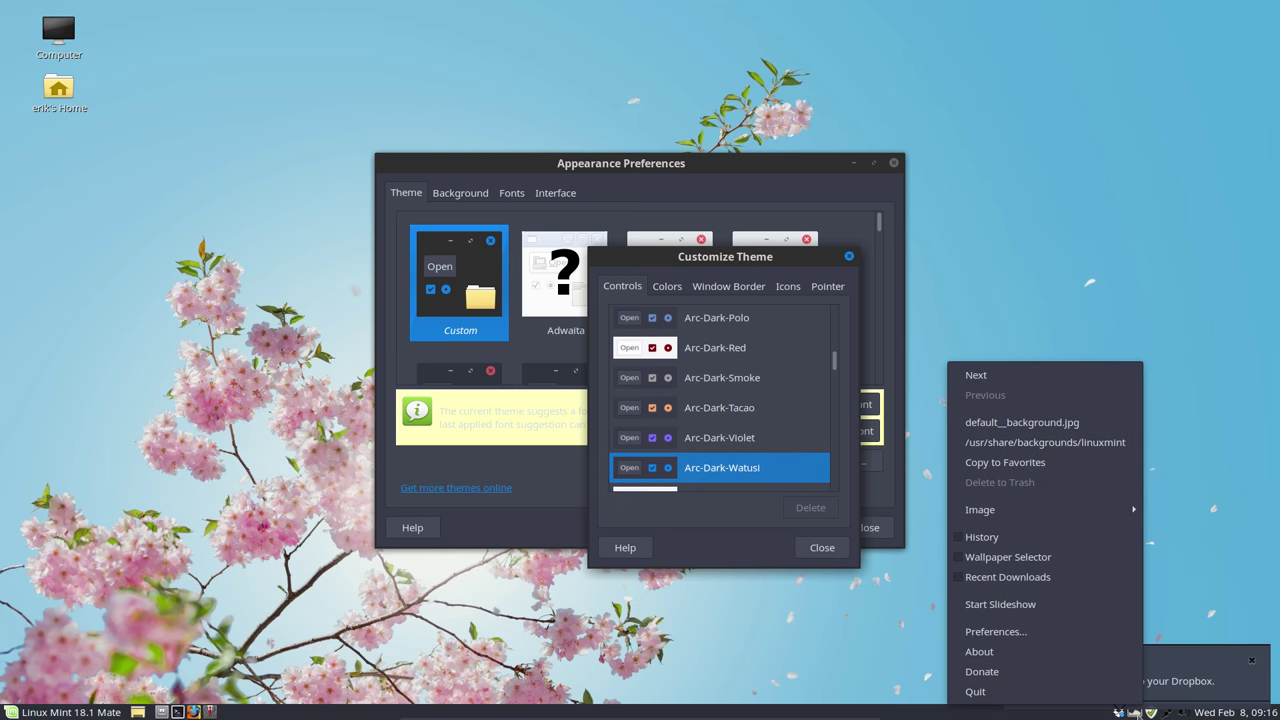
Step: In Variety's General preferences, set the favourites folder to ~/Dropbox/Apps/Desktoppr
{"action": "left_click", "coordinate": [1083, 640]}
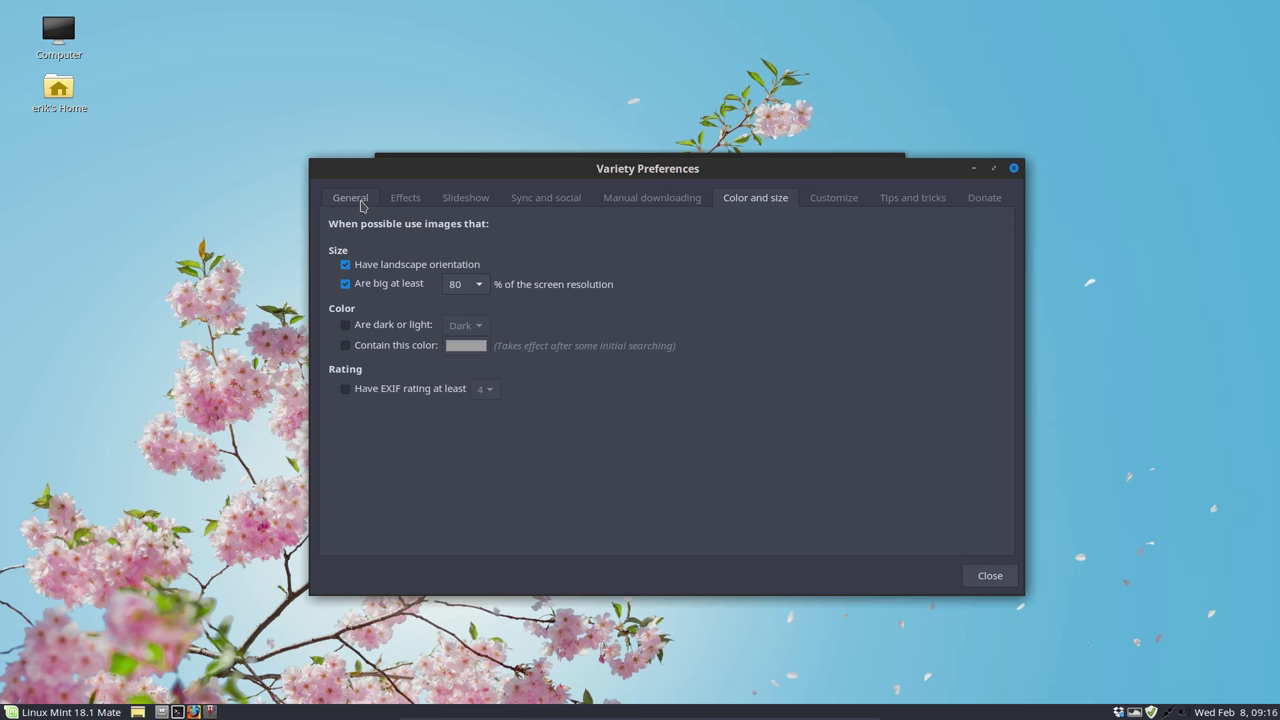
{"action": "left_click", "coordinate": [358, 200]}
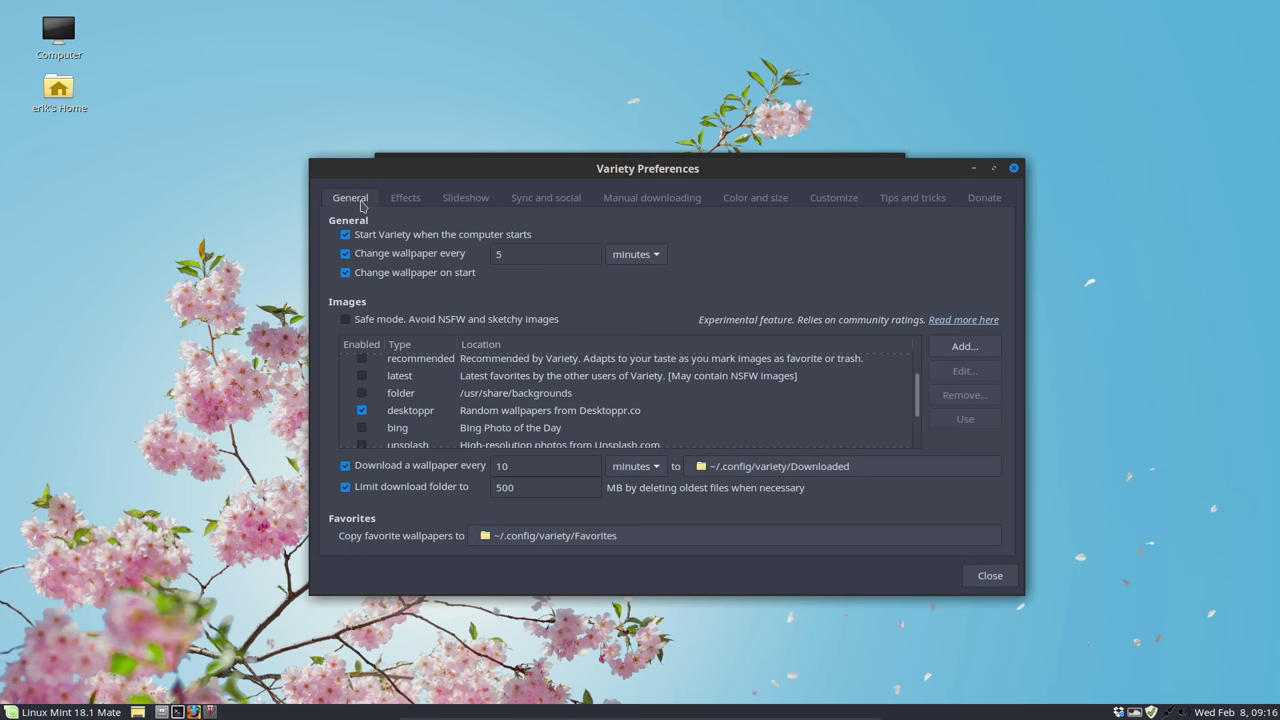
{"action": "left_click", "coordinate": [587, 536]}
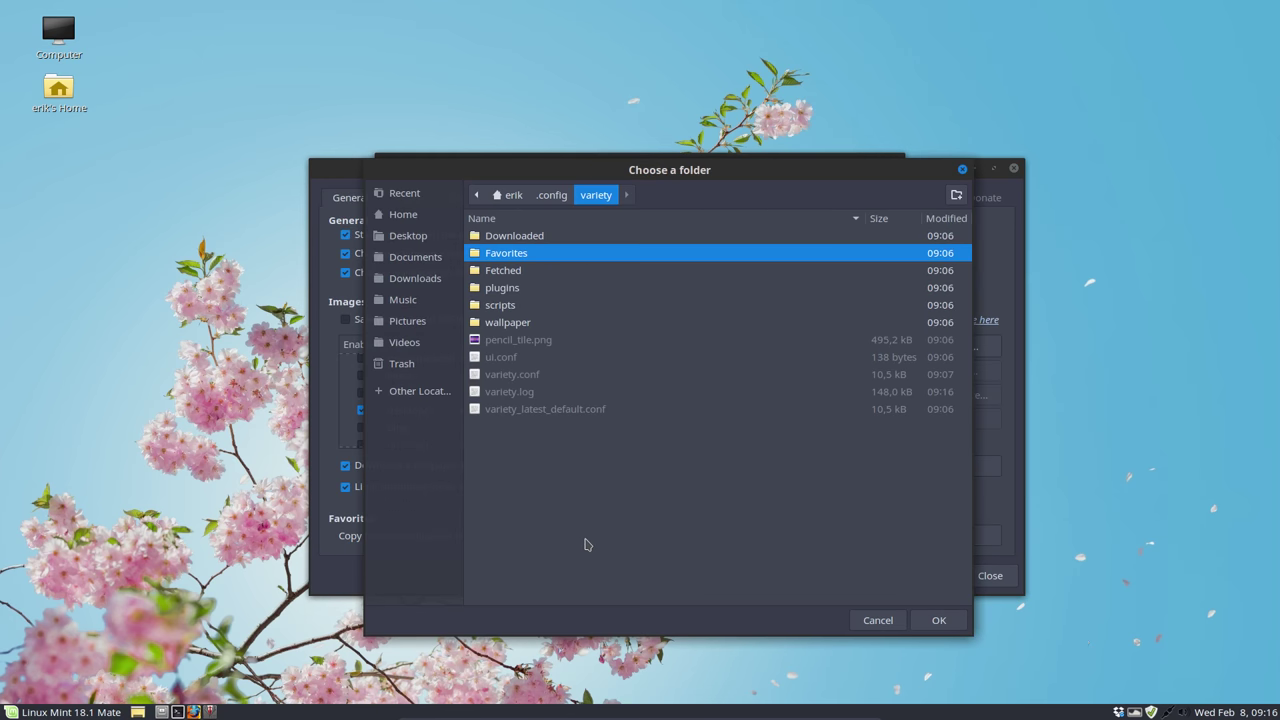
{"action": "left_click", "coordinate": [402, 214]}
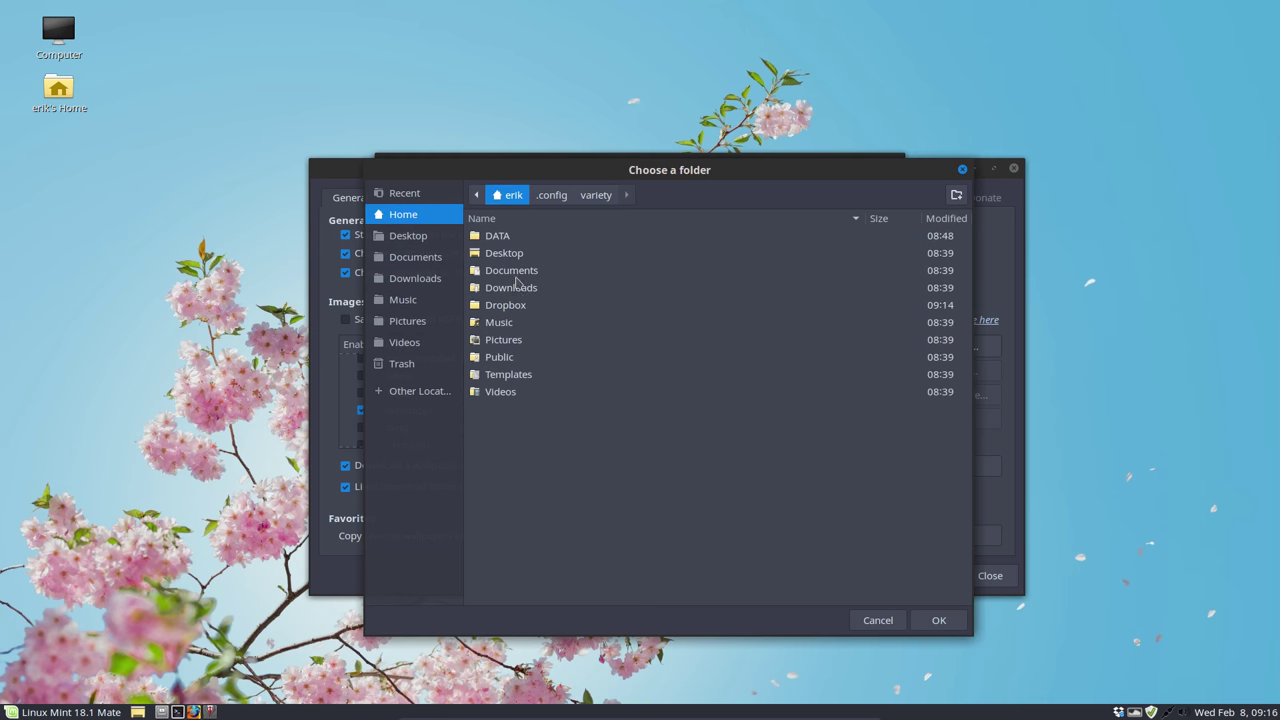
{"action": "double_click", "coordinate": [509, 308]}
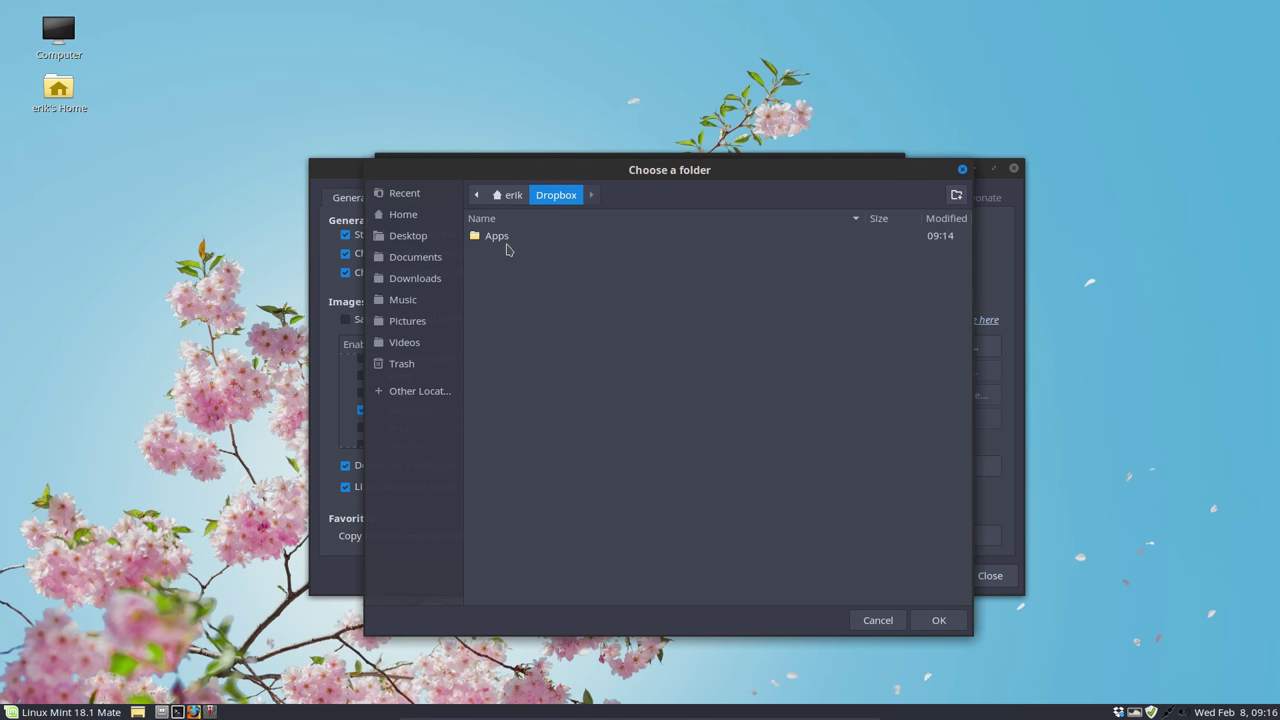
{"action": "left_click", "coordinate": [508, 244]}
{"action": "double_click", "coordinate": [508, 244]}
{"action": "double_click", "coordinate": [508, 240]}
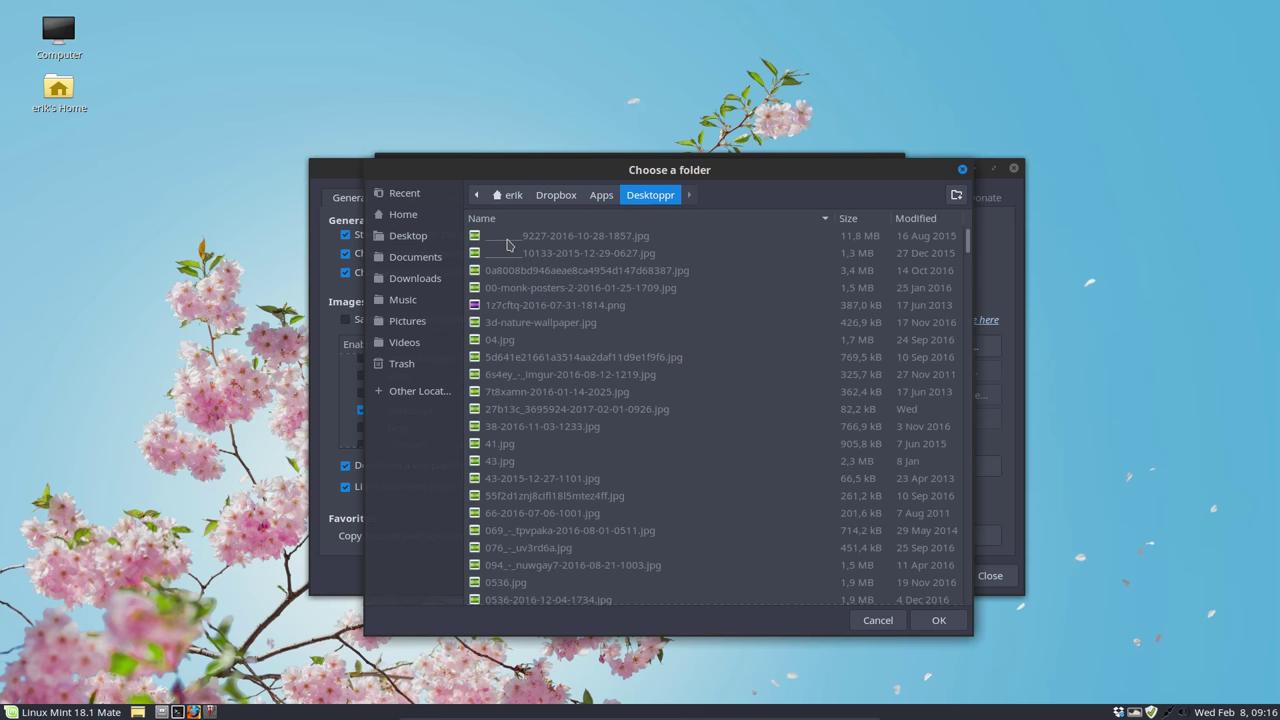
{"action": "left_click", "coordinate": [932, 620]}
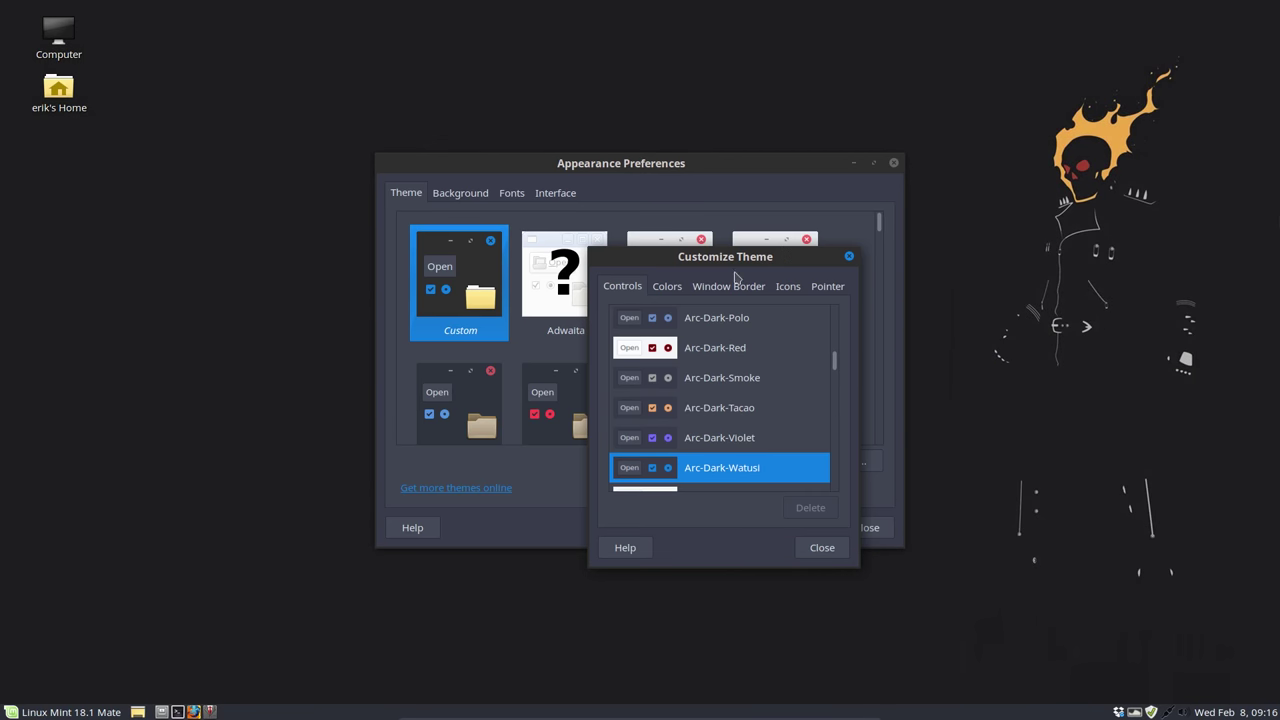
Step: Apply the Sardi Mono Numix Colora Watusi icon theme in Customize Theme, then return to Controls
{"action": "left_click_drag", "start_coordinate": [740, 266], "coordinate": [198, 213]}
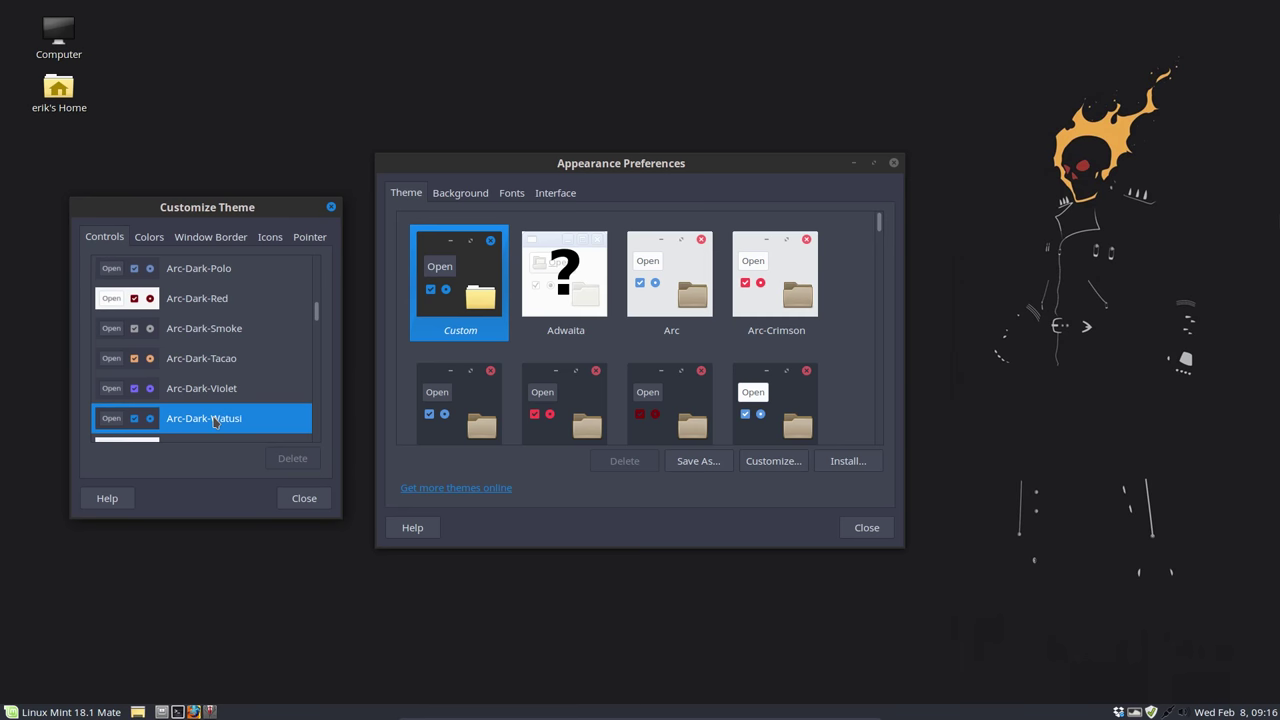
{"action": "left_click", "coordinate": [266, 240]}
{"action": "scroll", "coordinate": [242, 370], "scroll_direction": "down", "scroll_amount": 10}
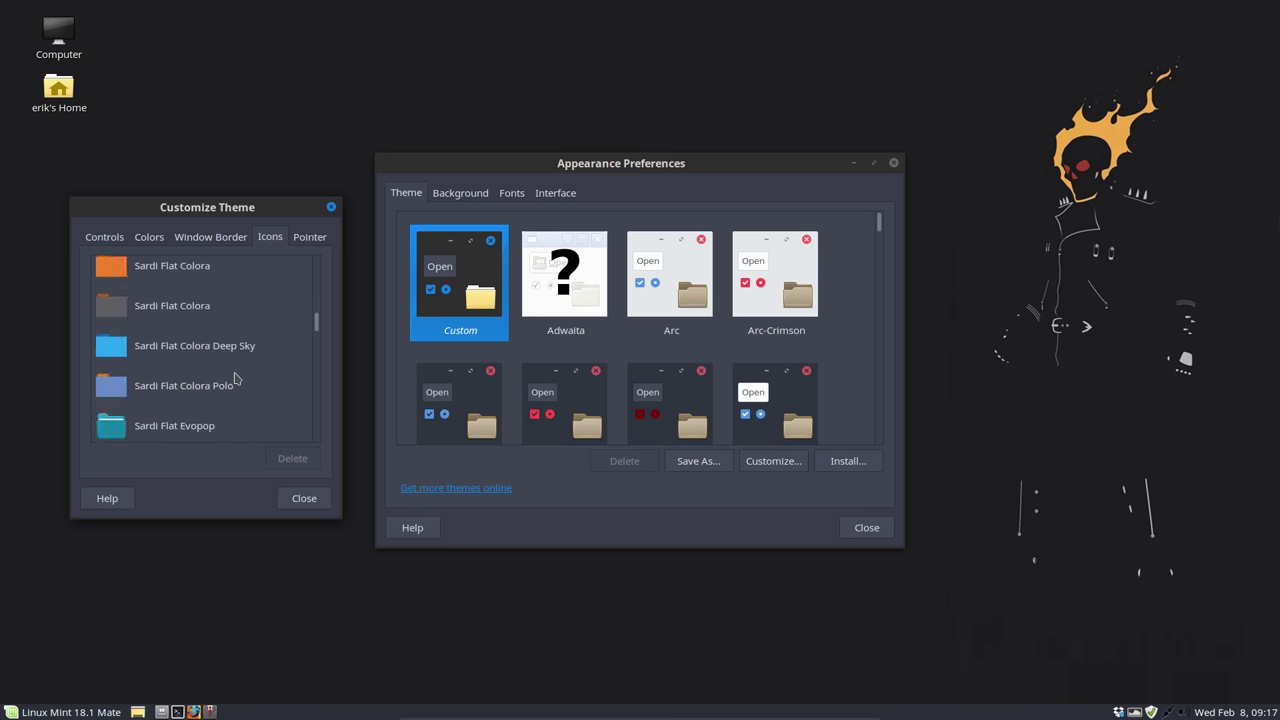
{"action": "scroll", "coordinate": [236, 378], "scroll_direction": "down", "scroll_amount": 10}
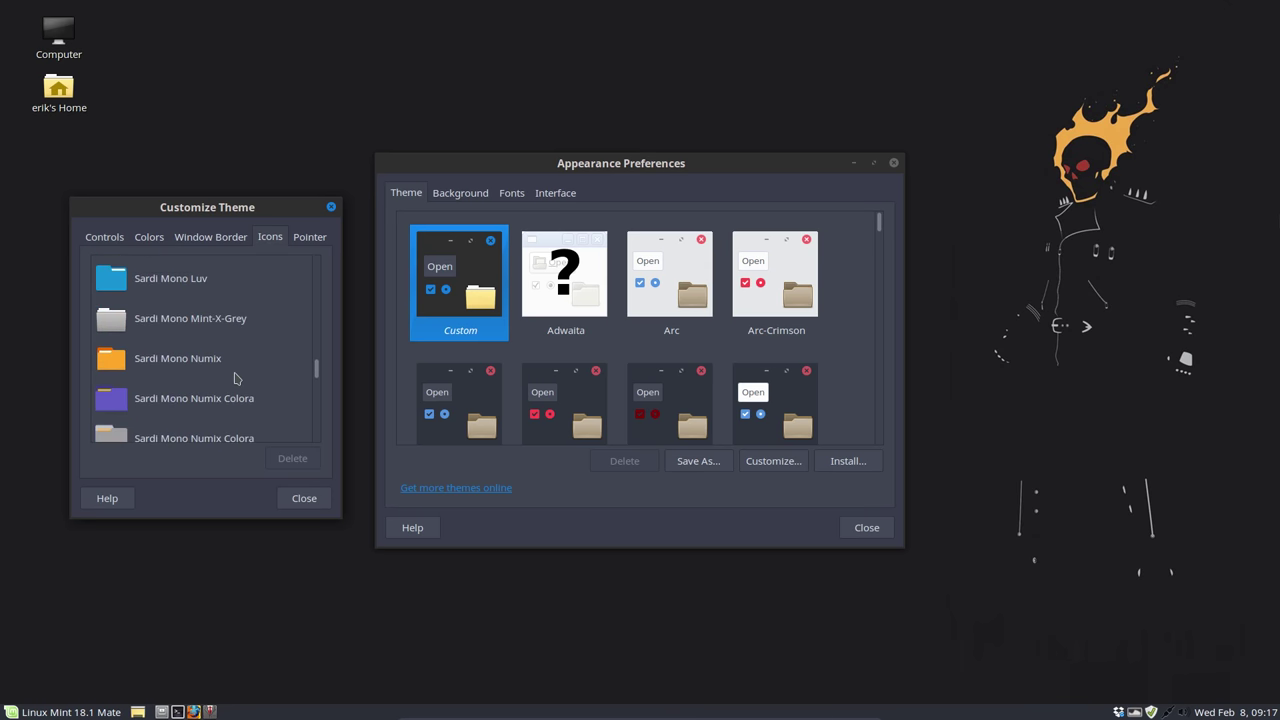
{"action": "scroll", "coordinate": [236, 378], "scroll_direction": "down", "scroll_amount": 6}
{"action": "scroll", "coordinate": [236, 378], "scroll_direction": "up", "scroll_amount": 2}
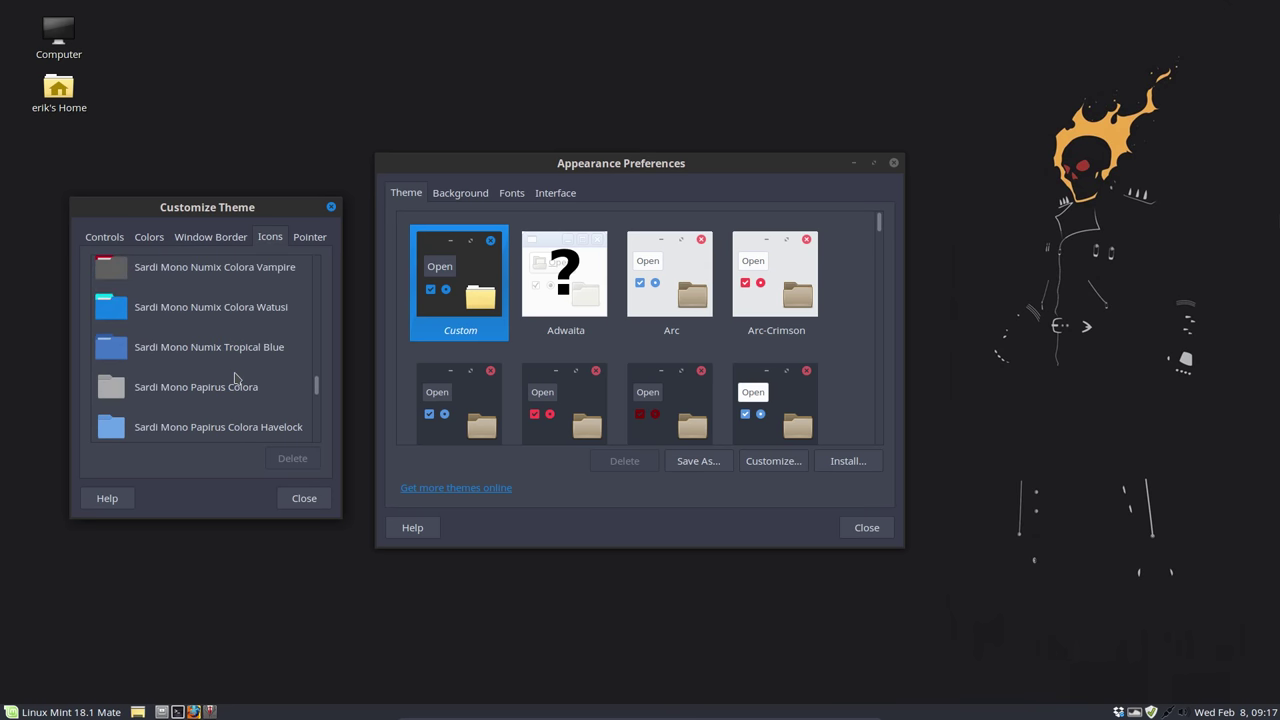
{"action": "left_click", "coordinate": [218, 312]}
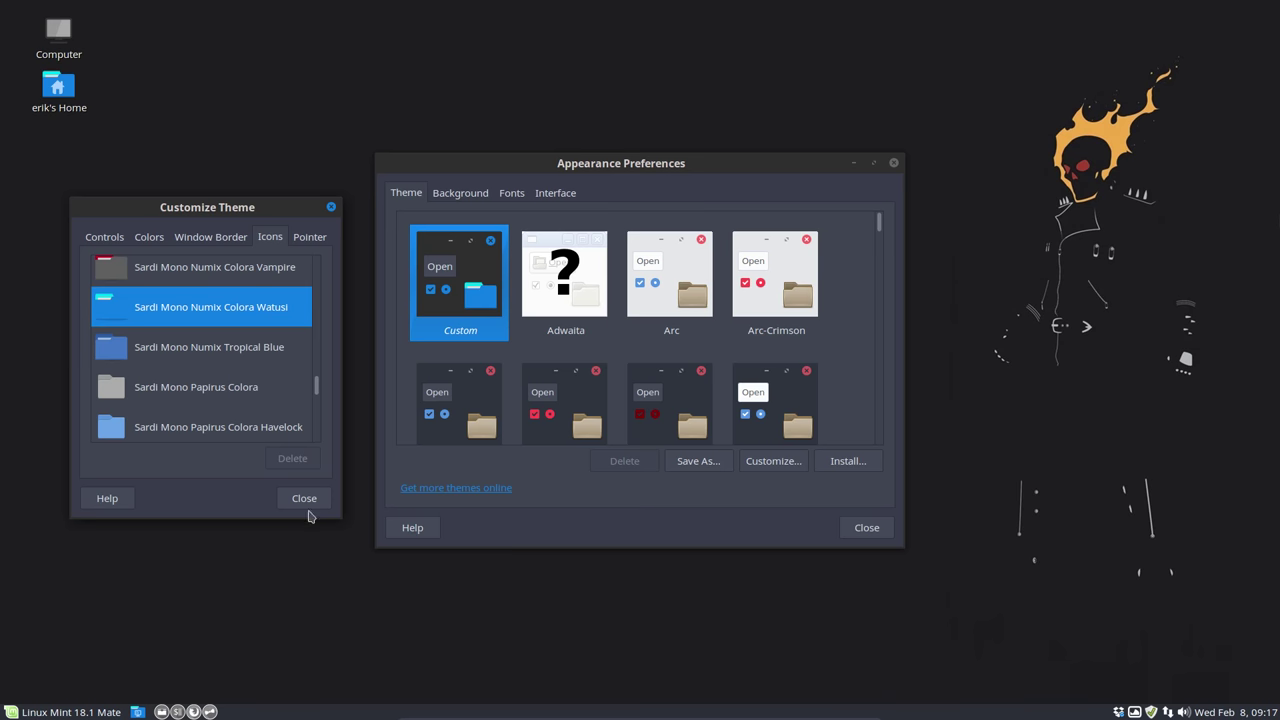
{"action": "left_click", "coordinate": [105, 237]}
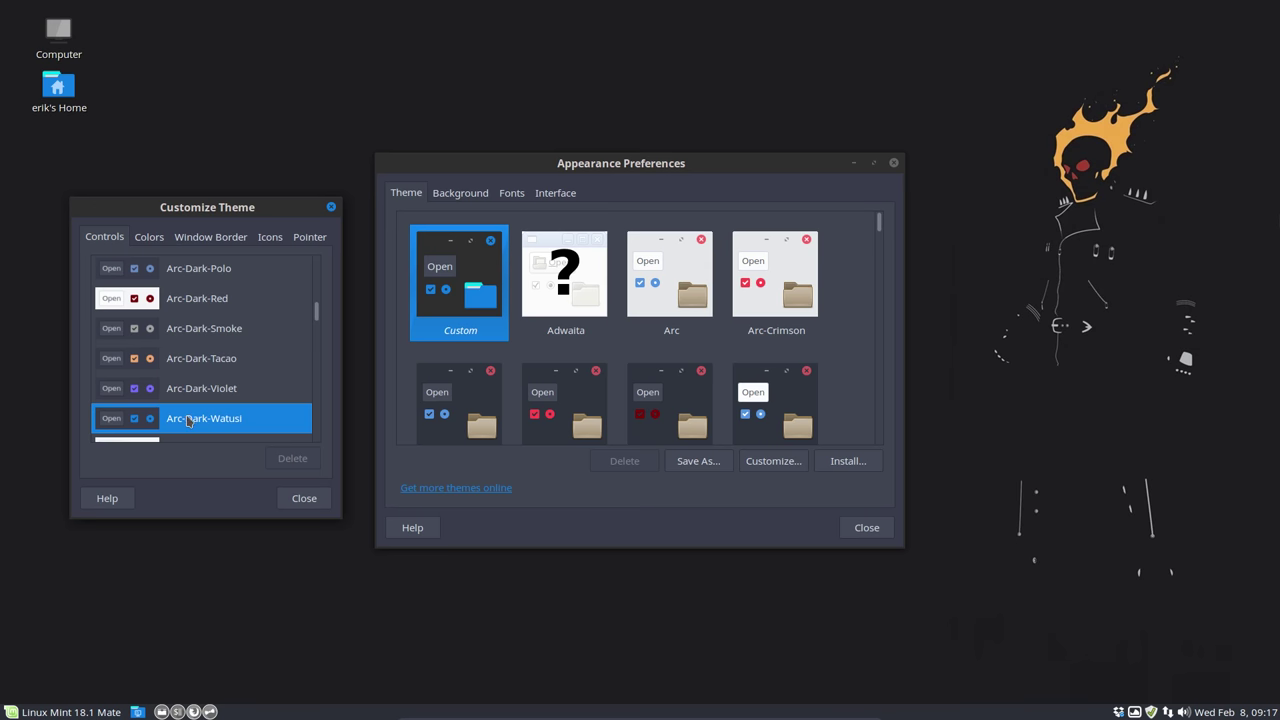
{"action": "left_click", "coordinate": [310, 502]}
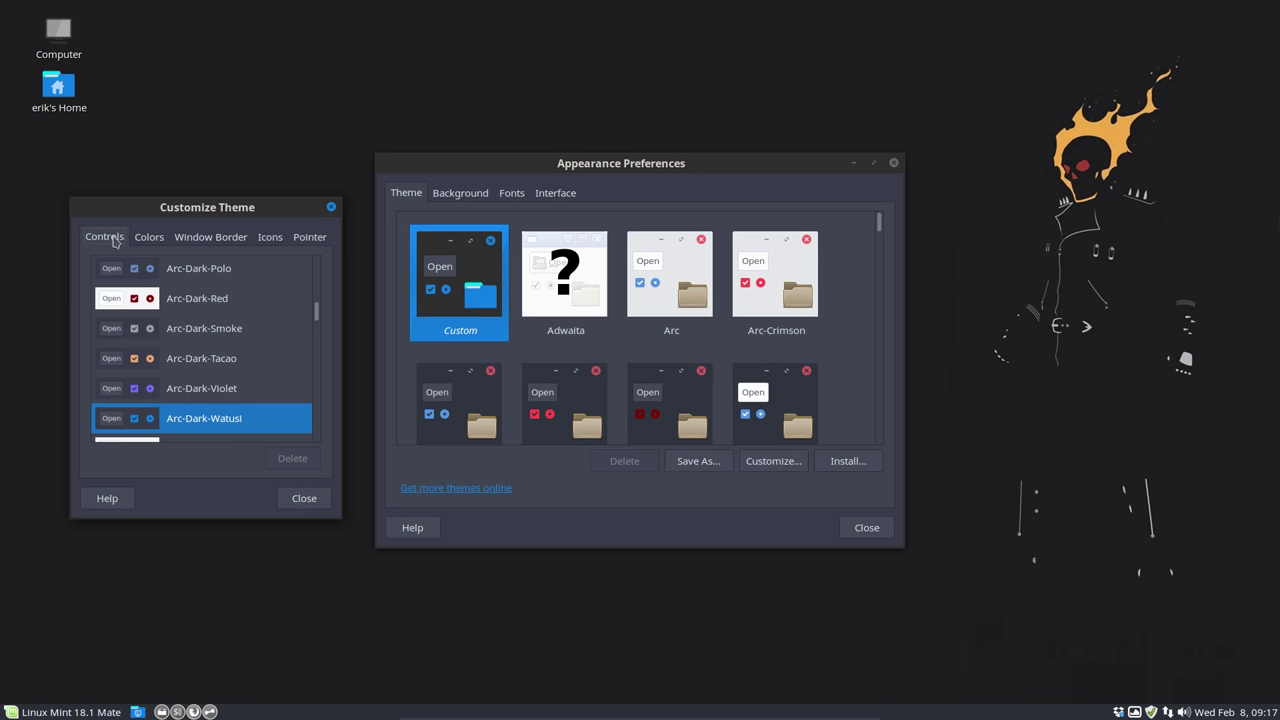
Step: Inspect the selected items background colour under Colors, cancelling without changes
{"action": "left_click", "coordinate": [152, 240]}
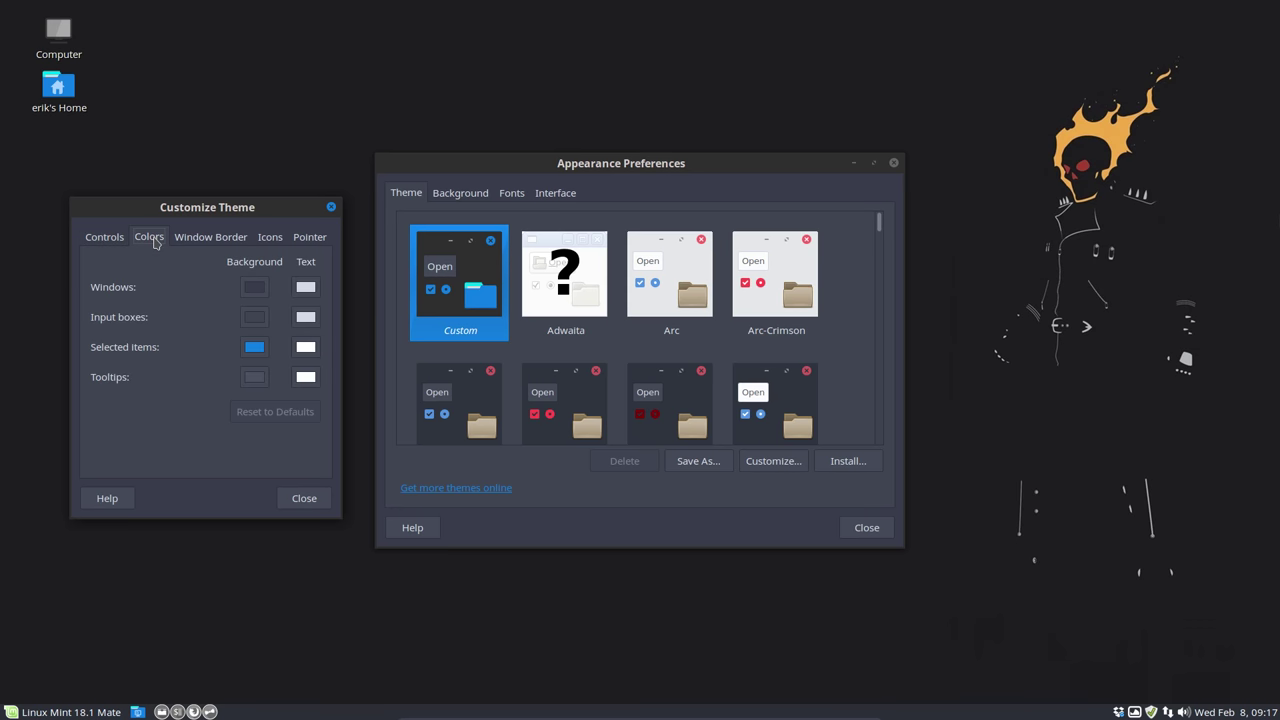
{"action": "left_click", "coordinate": [254, 347]}
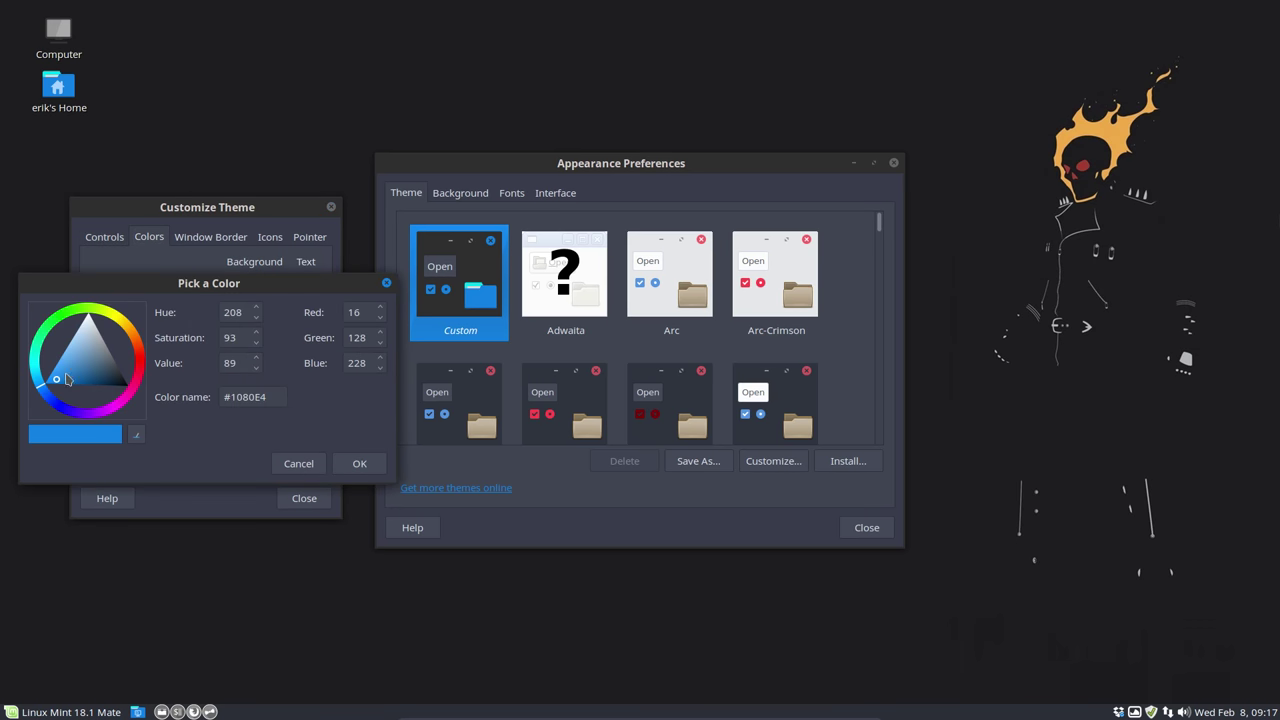
{"action": "left_click", "coordinate": [295, 466]}
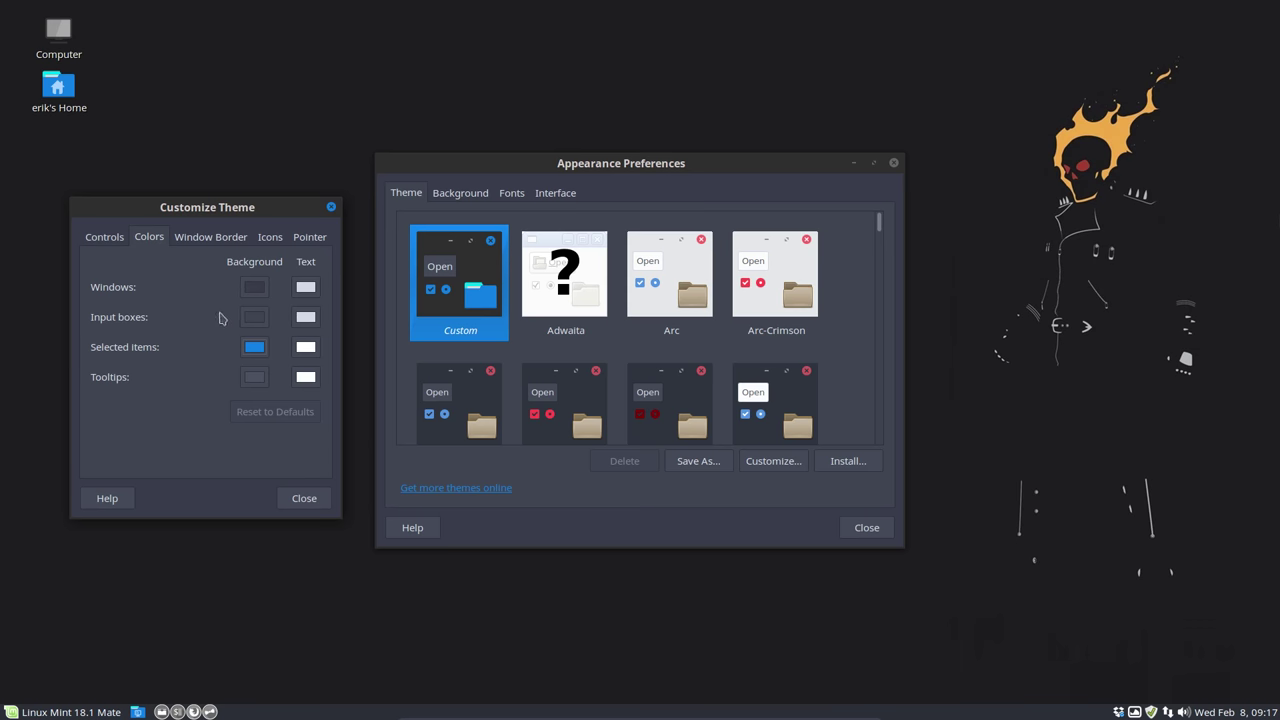
Step: Choose Arc-Dark-Watusi as the window border theme
{"action": "left_click", "coordinate": [212, 238]}
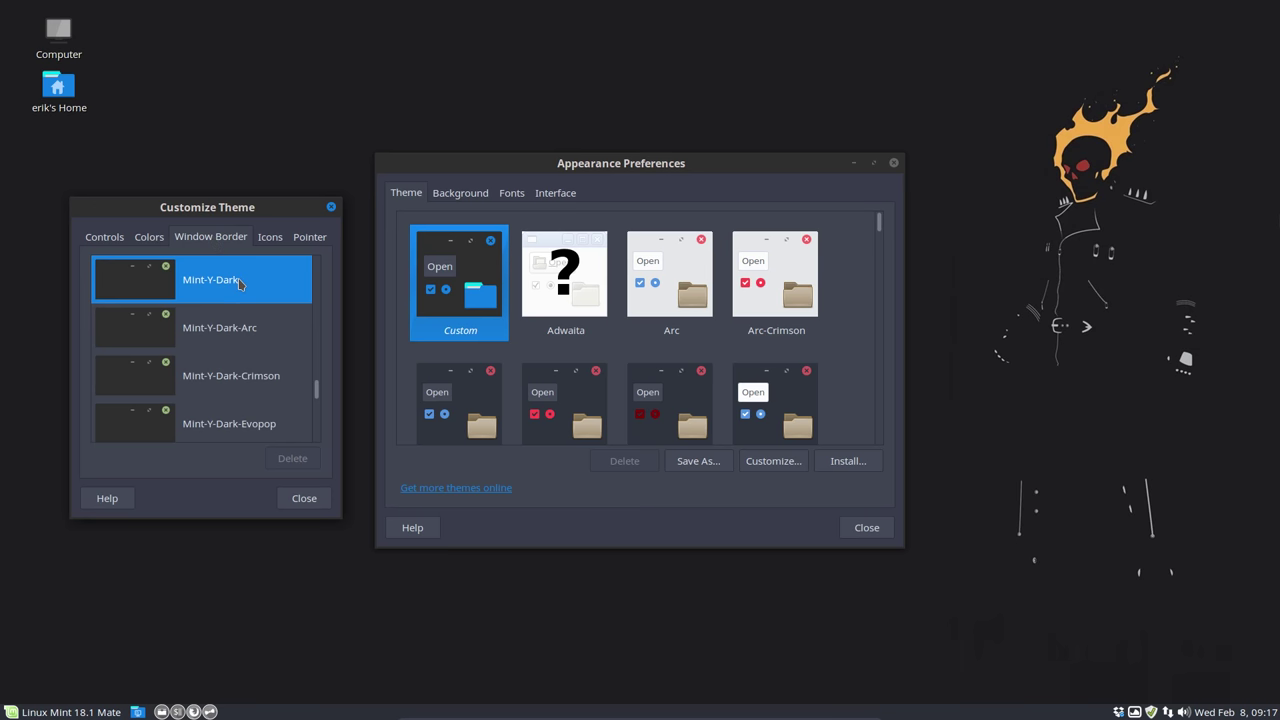
{"action": "left_click", "coordinate": [121, 238]}
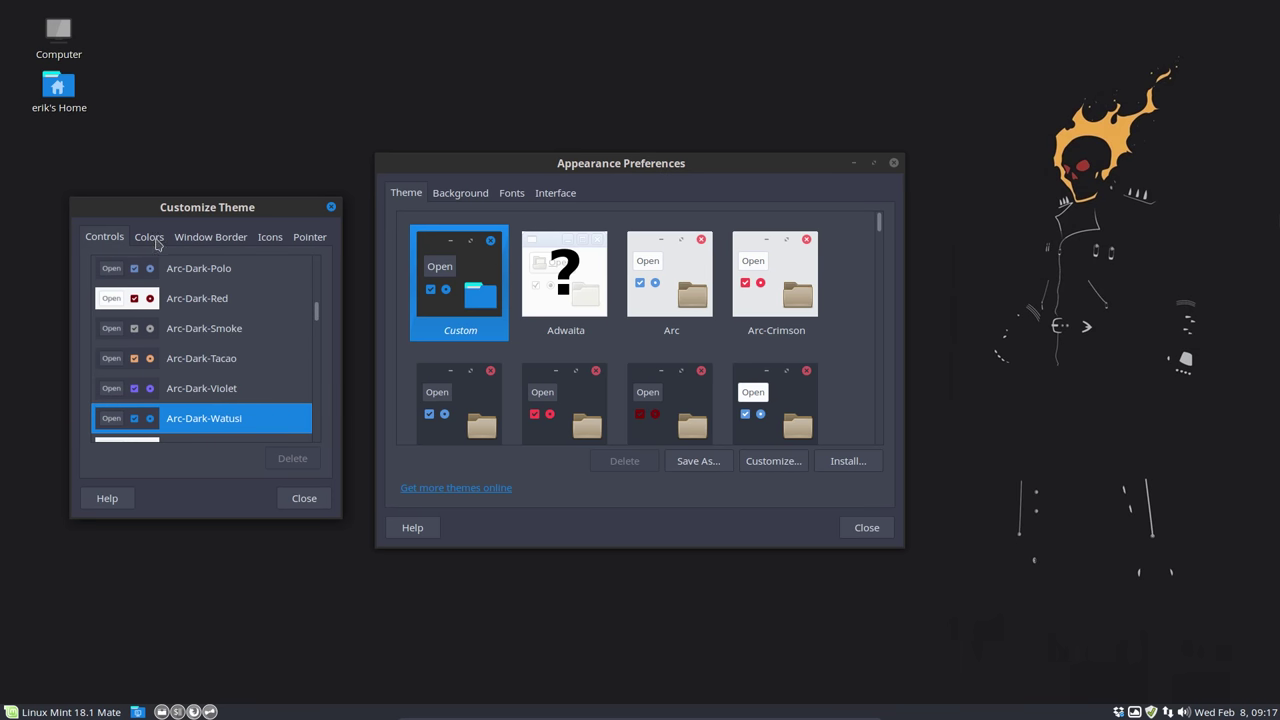
{"action": "left_click", "coordinate": [210, 237]}
{"action": "scroll", "coordinate": [206, 362], "scroll_direction": "up", "scroll_amount": 5}
{"action": "scroll", "coordinate": [206, 363], "scroll_direction": "up", "scroll_amount": 4}
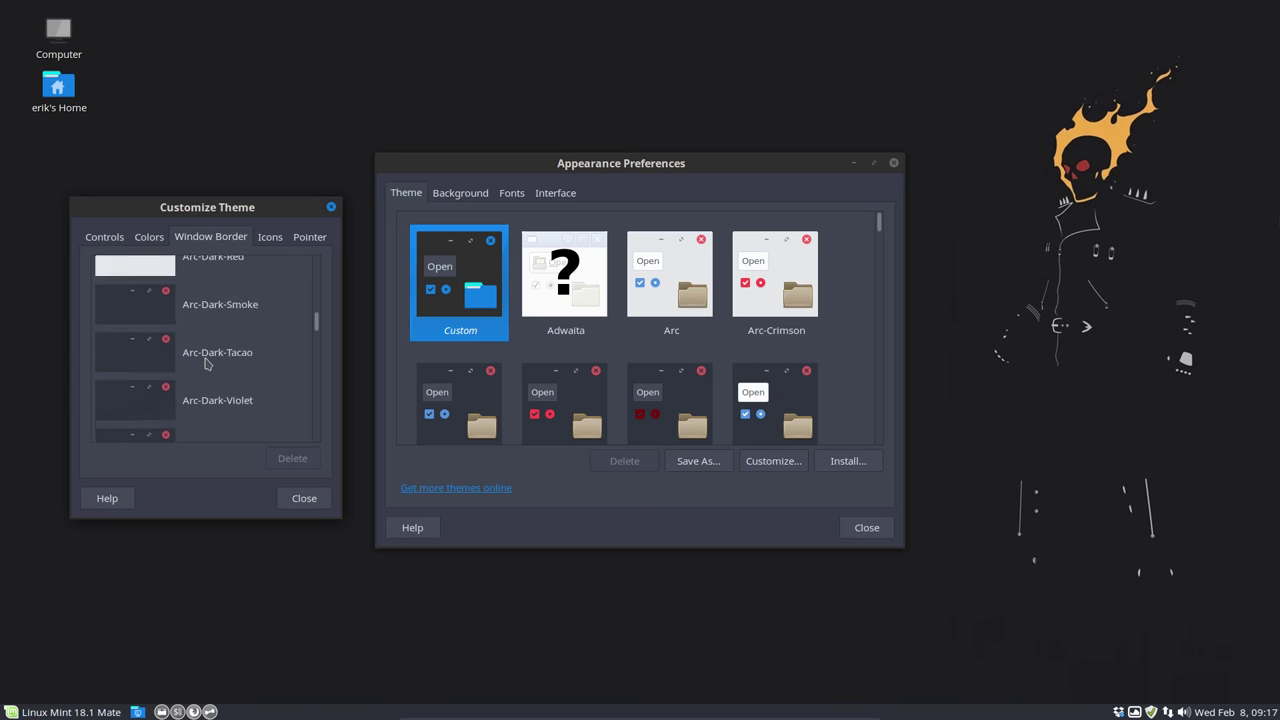
{"action": "scroll", "coordinate": [206, 363], "scroll_direction": "down", "scroll_amount": 5}
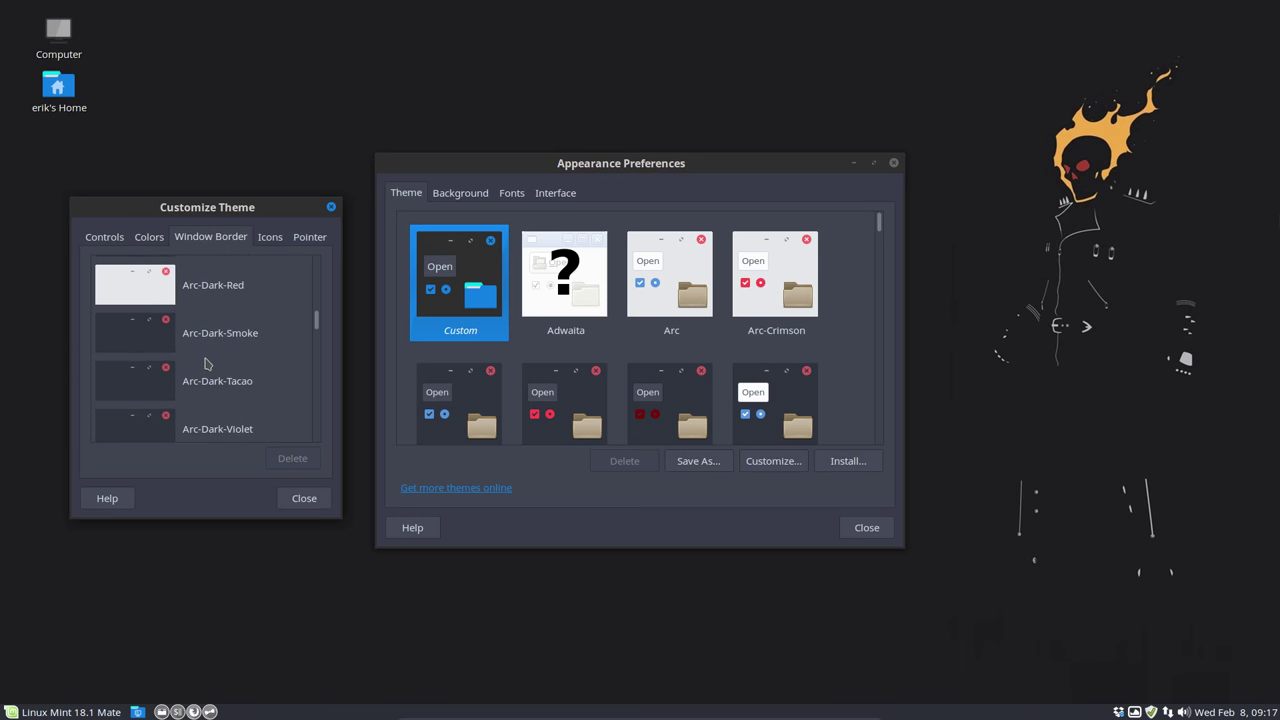
{"action": "left_click", "coordinate": [158, 397]}
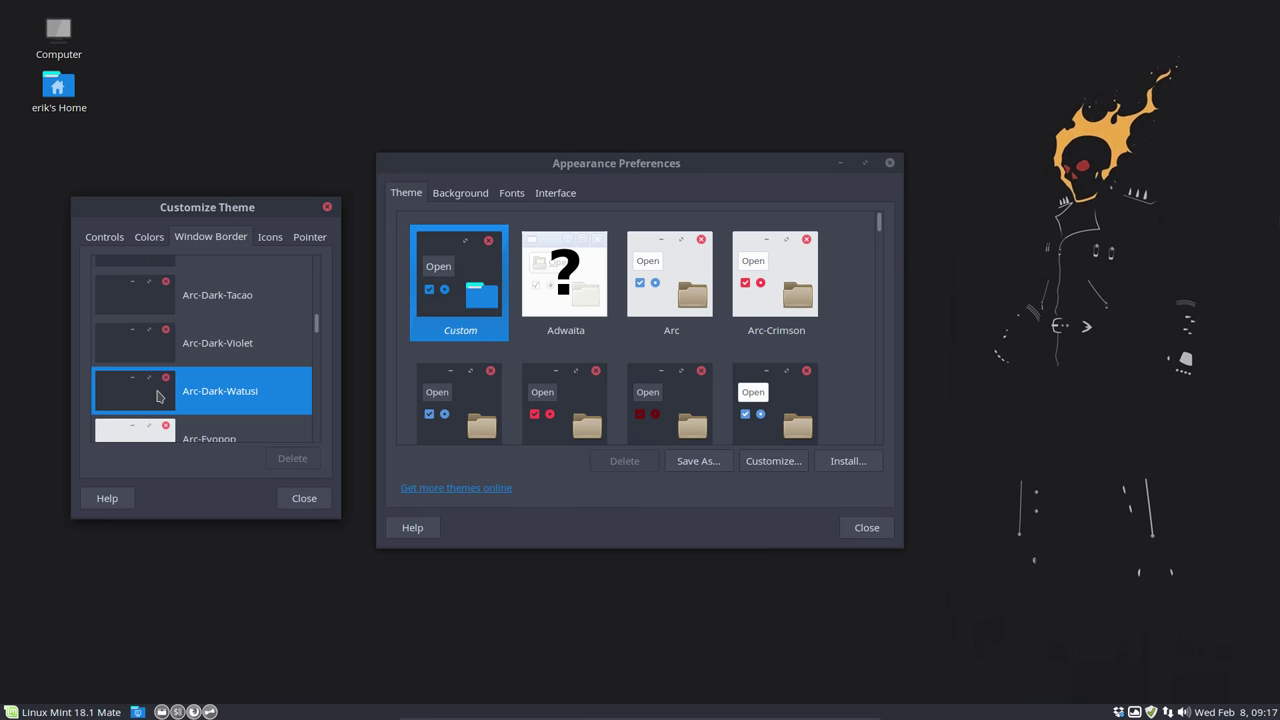